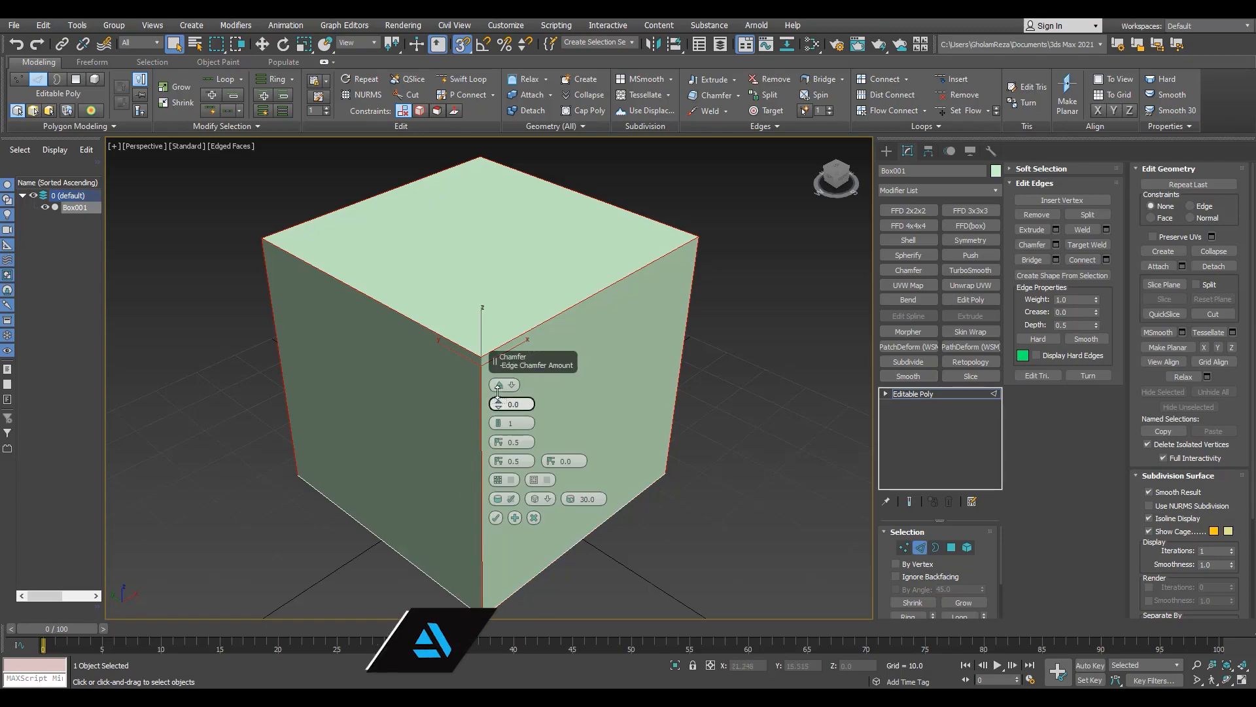
Step: Chamfer the selected box edges with 2 segments and an amount of 5
drag(498, 392, 498, 374)
click(498, 420)
middle_drag(374, 401, 304, 401)
drag(498, 404, 499, 392)
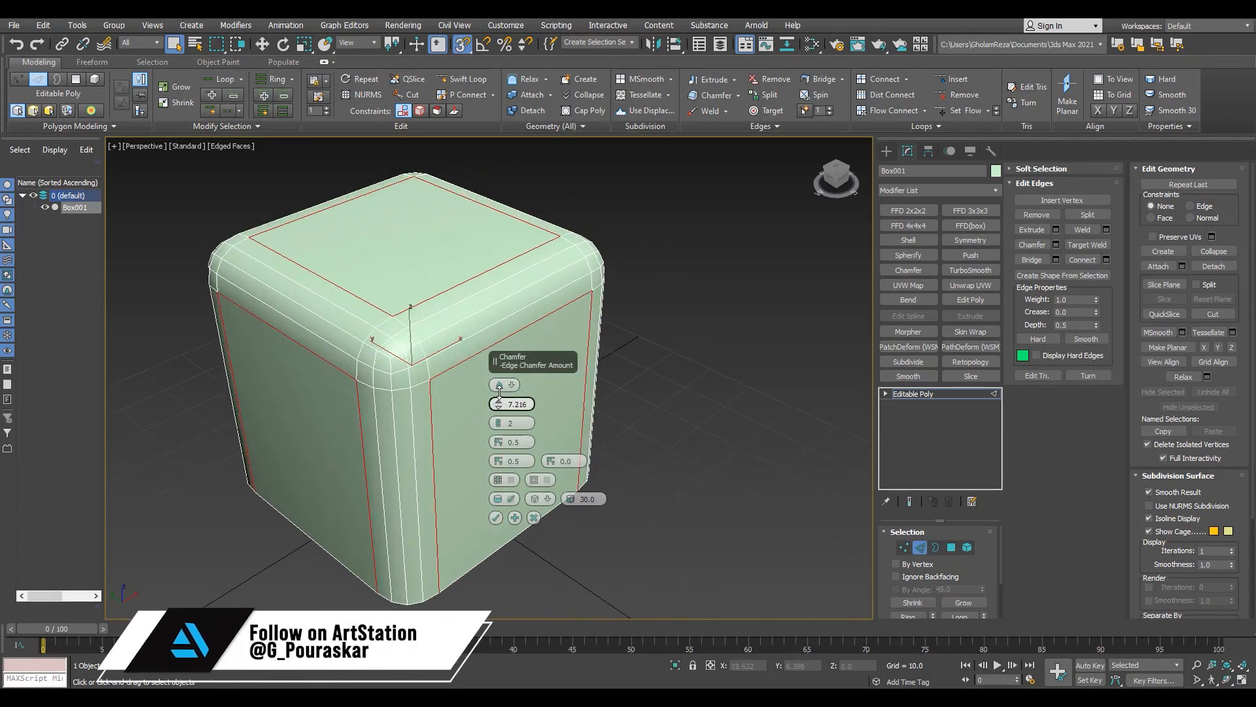
alt+middle_drag(374, 387, 332, 384)
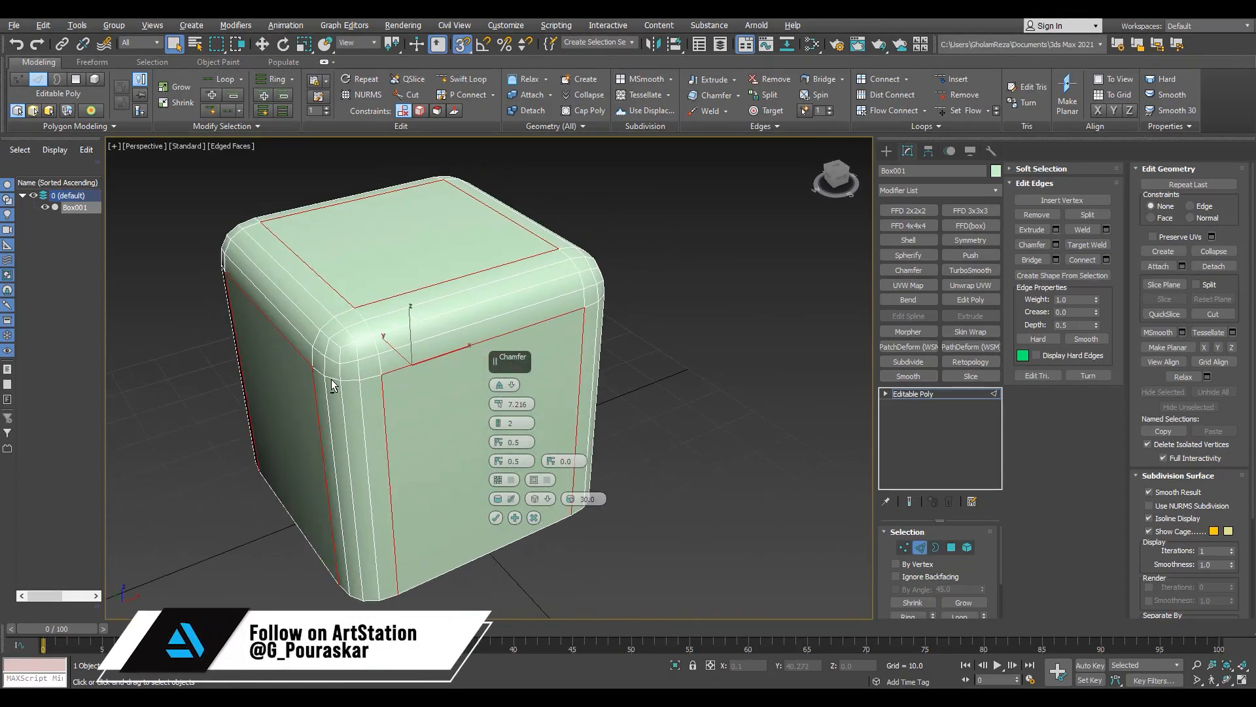
scroll(332, 385, up, 3)
click(527, 403)
text(5)
key(Return)
click(914, 393)
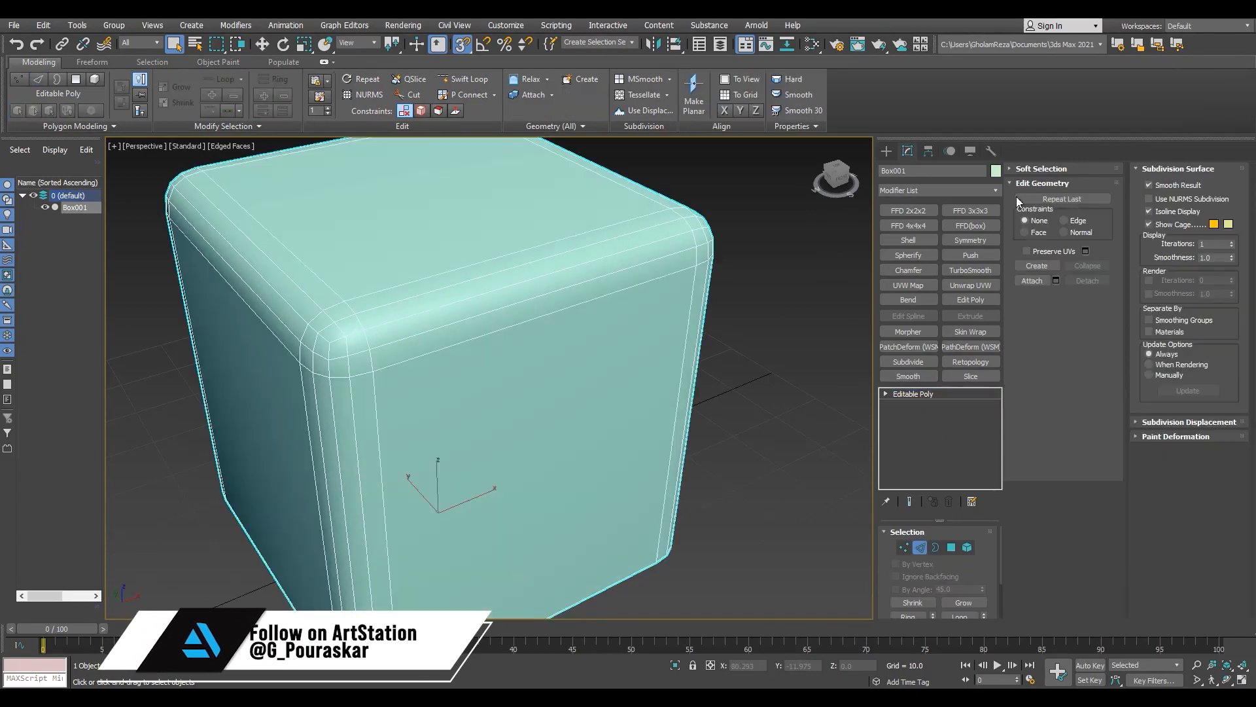
Step: Set the box's object color to black and give it a plain grey material
click(995, 171)
click(729, 381)
click(693, 424)
middle_drag(694, 468, 723, 415)
key(m)
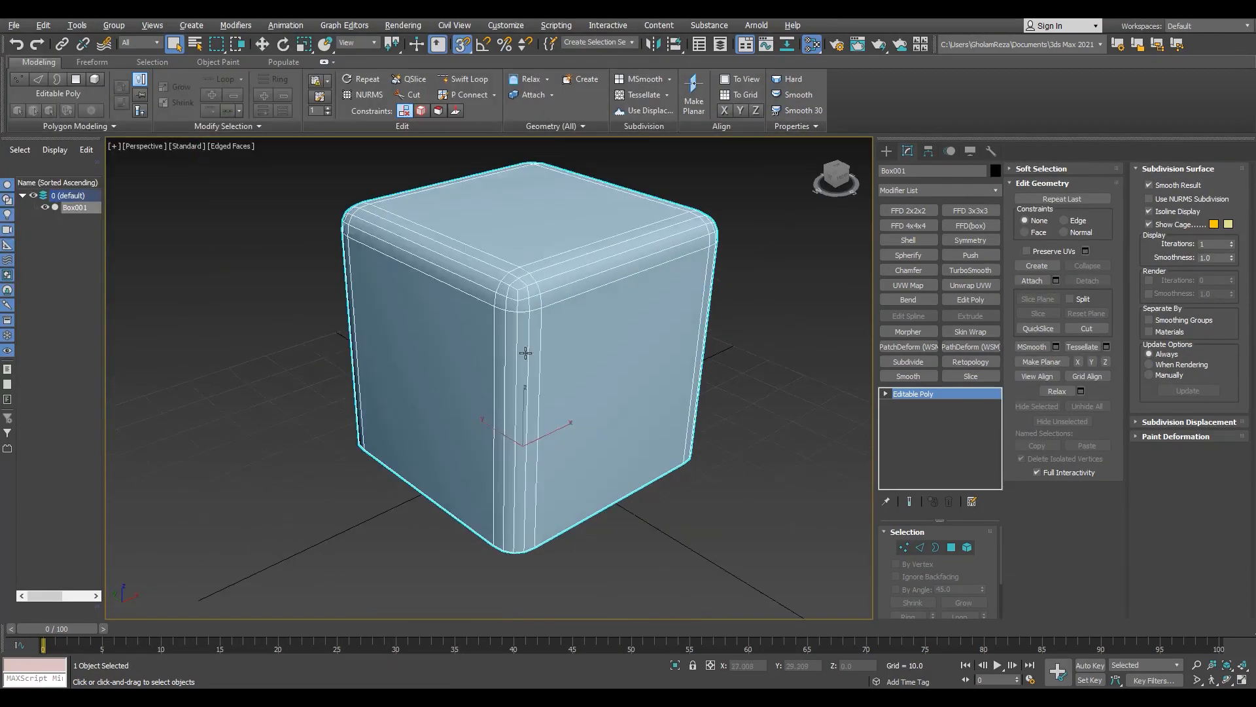
Step: Scale the whole box up uniformly to about 132%
alt+middle_drag(526, 352, 534, 317)
key(2)
alt+middle_drag(457, 418, 505, 437)
key(2)
key(r)
drag(622, 427, 622, 392)
scroll(589, 406, down, 4)
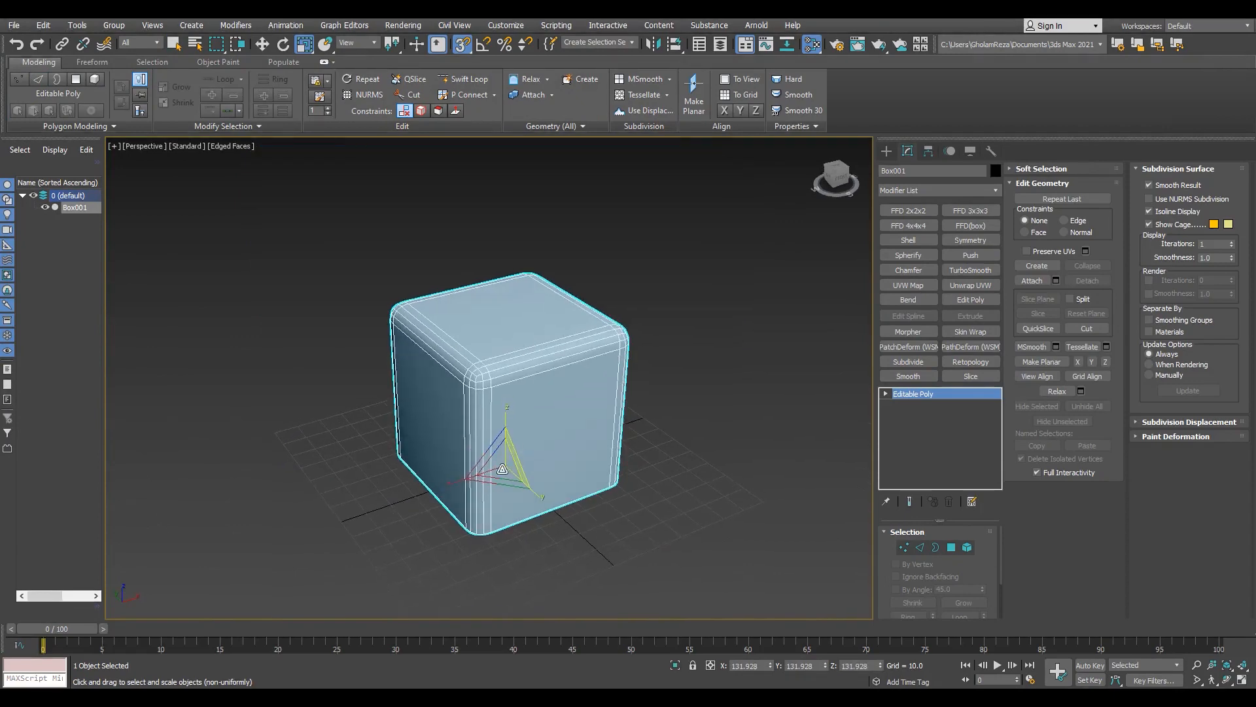
Step: Reset the scaled box's transform with Reset XForm
click(991, 151)
click(936, 313)
click(942, 391)
click(907, 150)
Step: Connect the box's parallel edges with 3 segments to add evenly spaced edge loops
scroll(458, 437, up, 5)
key(2)
click(645, 317)
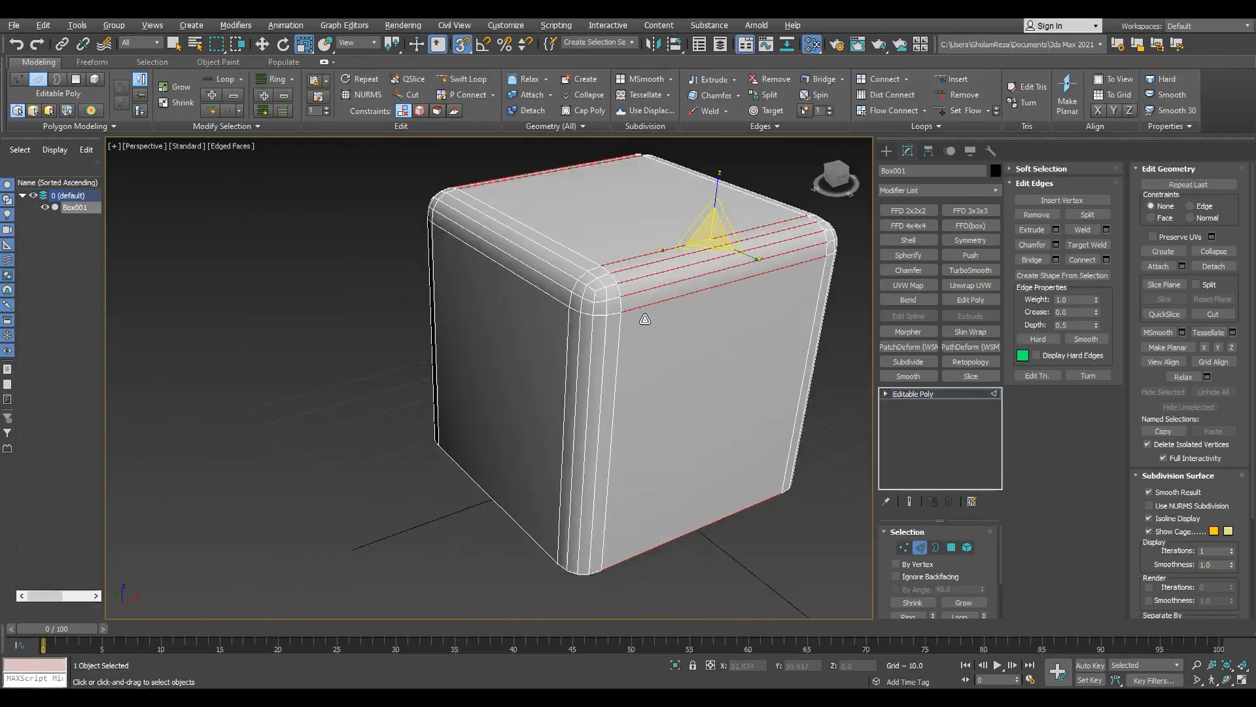
key(ctrl+shift+e)
scroll(645, 316, down, 2)
scroll(697, 291, up, 2)
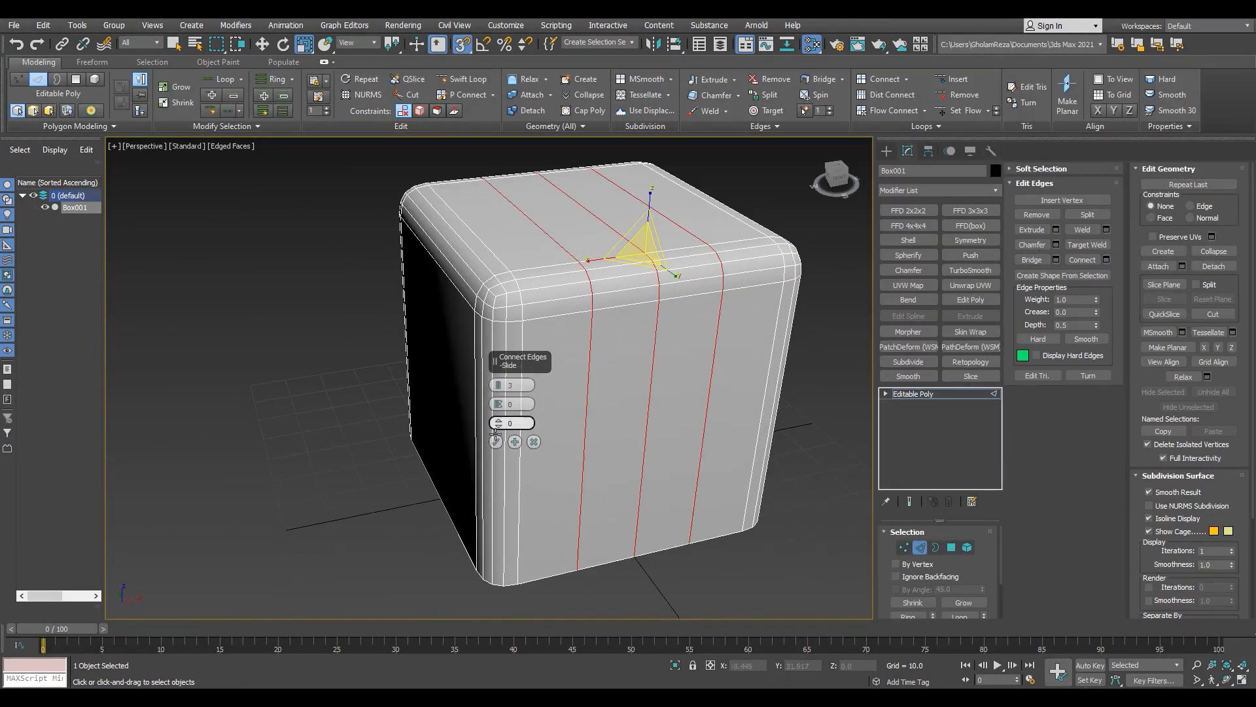
alt+middle_drag(461, 265, 503, 261)
Step: Split the box along its centre loops and delete everything except the quarter around the front corner
right_click(496, 249)
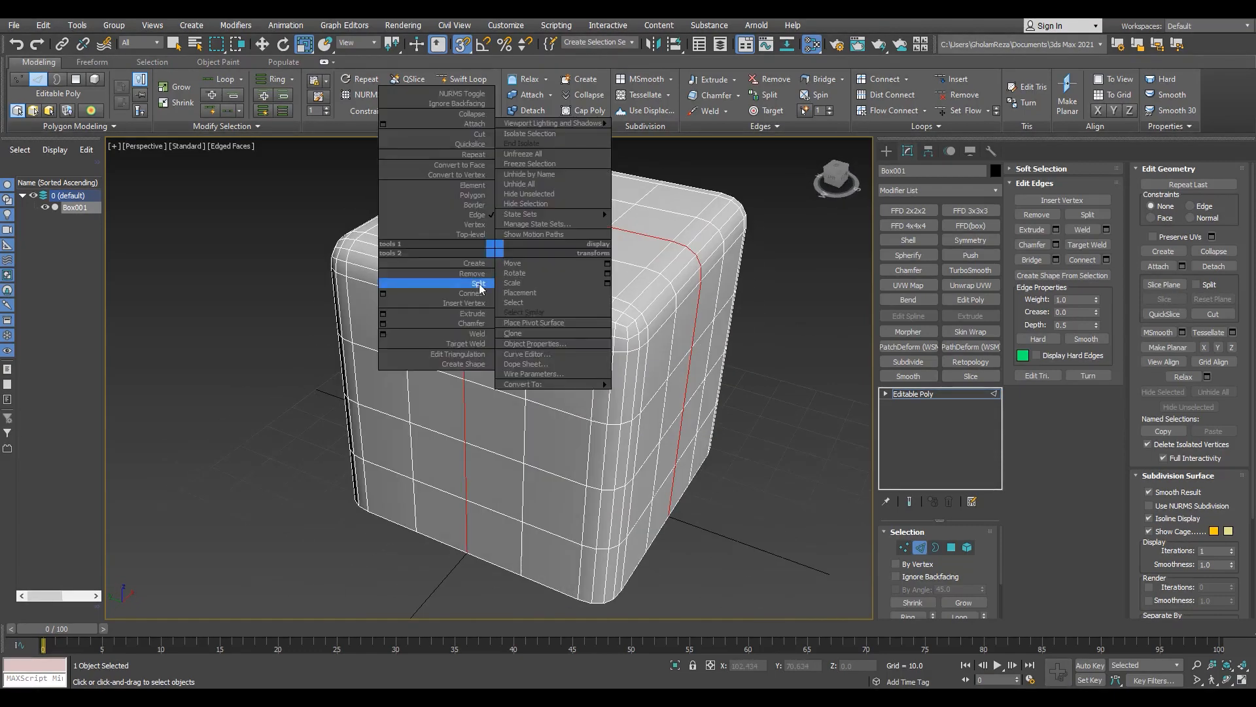
click(479, 284)
key(5)
click(566, 304)
key(ctrl+i)
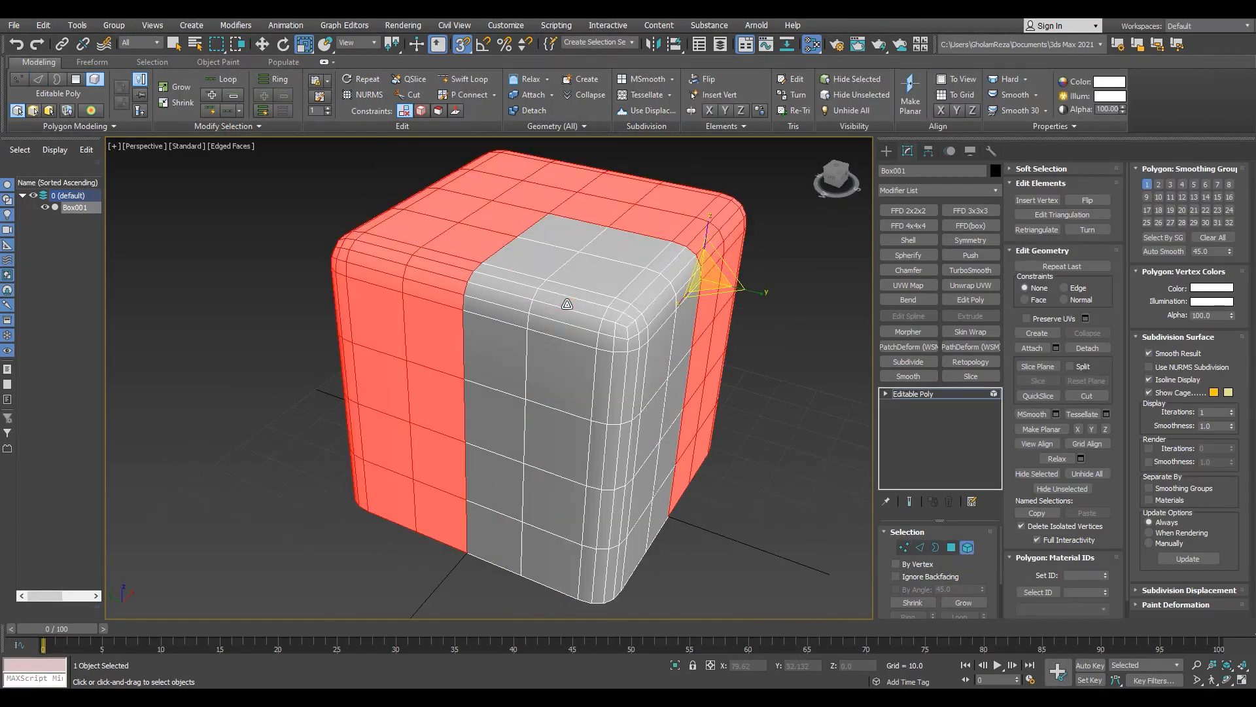
alt+middle_drag(718, 266, 482, 359)
key(Delete)
Step: Delete the rounded-edge polygons beside the open cut to leave a gap at the upper edge
alt+middle_drag(661, 288, 562, 322)
scroll(561, 322, up, 2)
key(4)
click(556, 353)
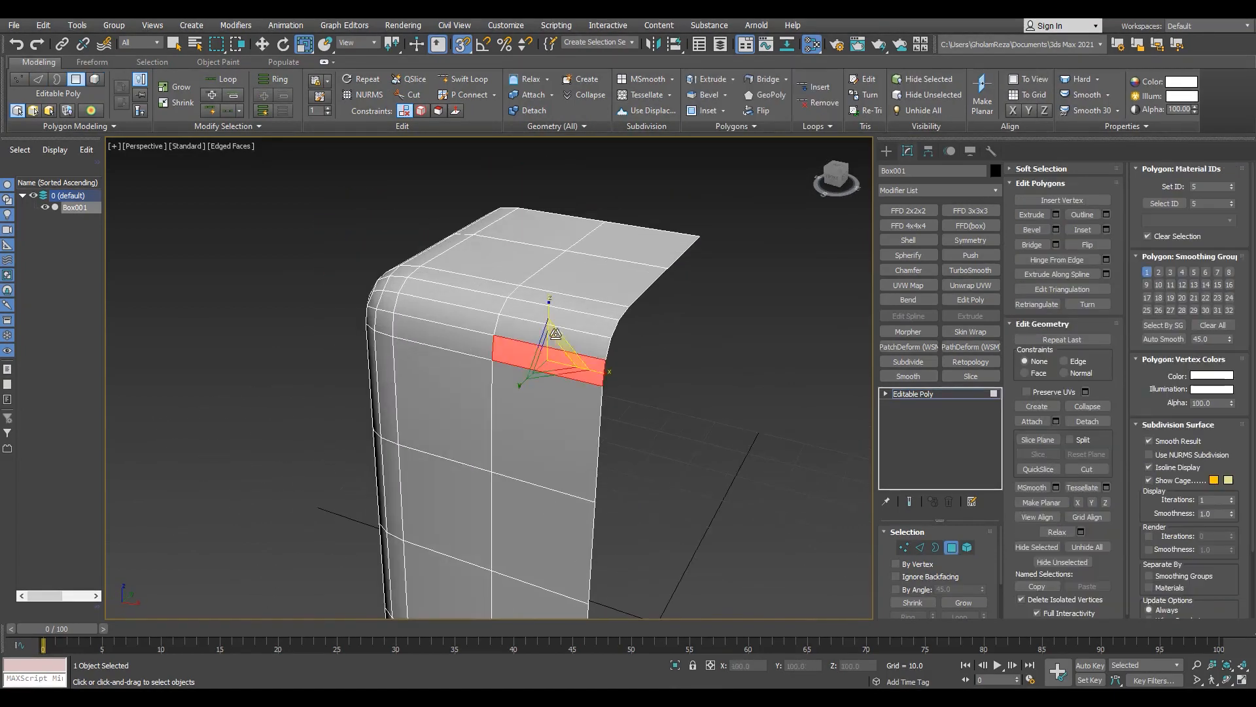
key(Delete)
Step: Extend the gap's lower edge inward to the upper corner vertex and bridge it to the top edge
key(2)
scroll(543, 343, up, 3)
click(513, 391)
key(w)
alt+middle_drag(513, 386, 458, 392)
shift+drag(569, 393, 560, 214)
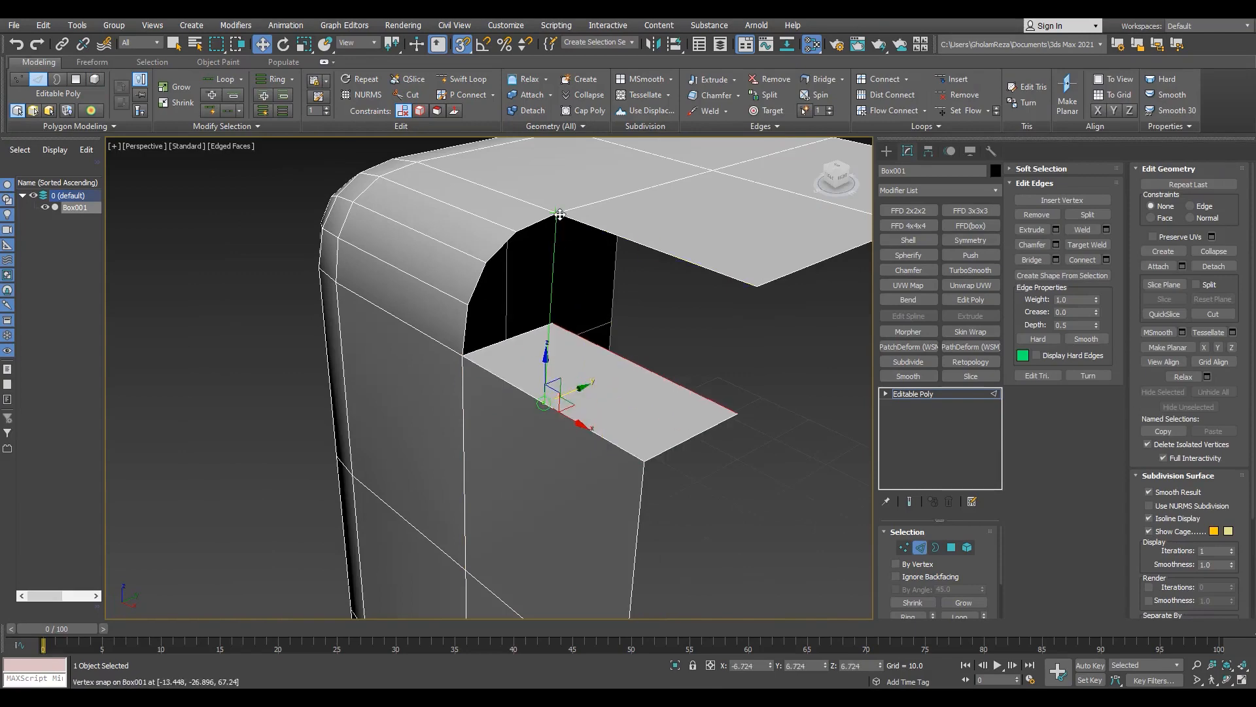
click(1031, 260)
Step: Cap the open side of the notch and add an edge loop along its ledge with Swift Loop
key(3)
click(486, 262)
key(alt+p)
alt+middle_drag(524, 275, 484, 314)
click(463, 79)
click(531, 323)
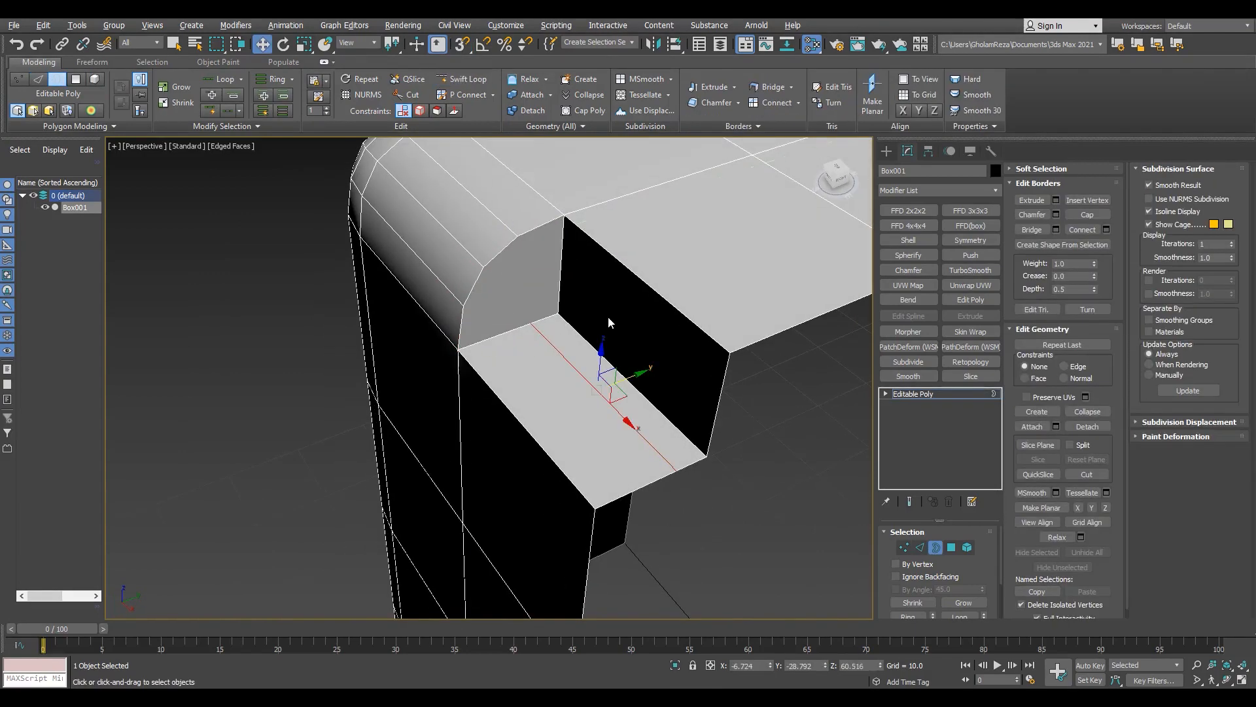
Step: Connect the vertices across the notch's capped side face
mouse_move(548, 339)
alt+middle_down()
mouse_move(514, 335)
mouse_move(524, 358)
mouse_move(556, 347)
alt+middle_up()
key(1)
ctrl+click(570, 240)
key(ctrl+shift+e)
Step: Add another edge loop through the notched area with Swift Loop
key(alt+1)
alt+middle_drag(507, 304, 575, 301)
click(387, 355)
scroll(387, 355, down, 3)
alt+middle_drag(389, 360, 480, 373)
scroll(481, 369, up, 2)
key(alt+1)
right_click(465, 373)
Step: Connect the edge ring beside the notch with a single vertical loop and chamfer it by 2.83
key(2)
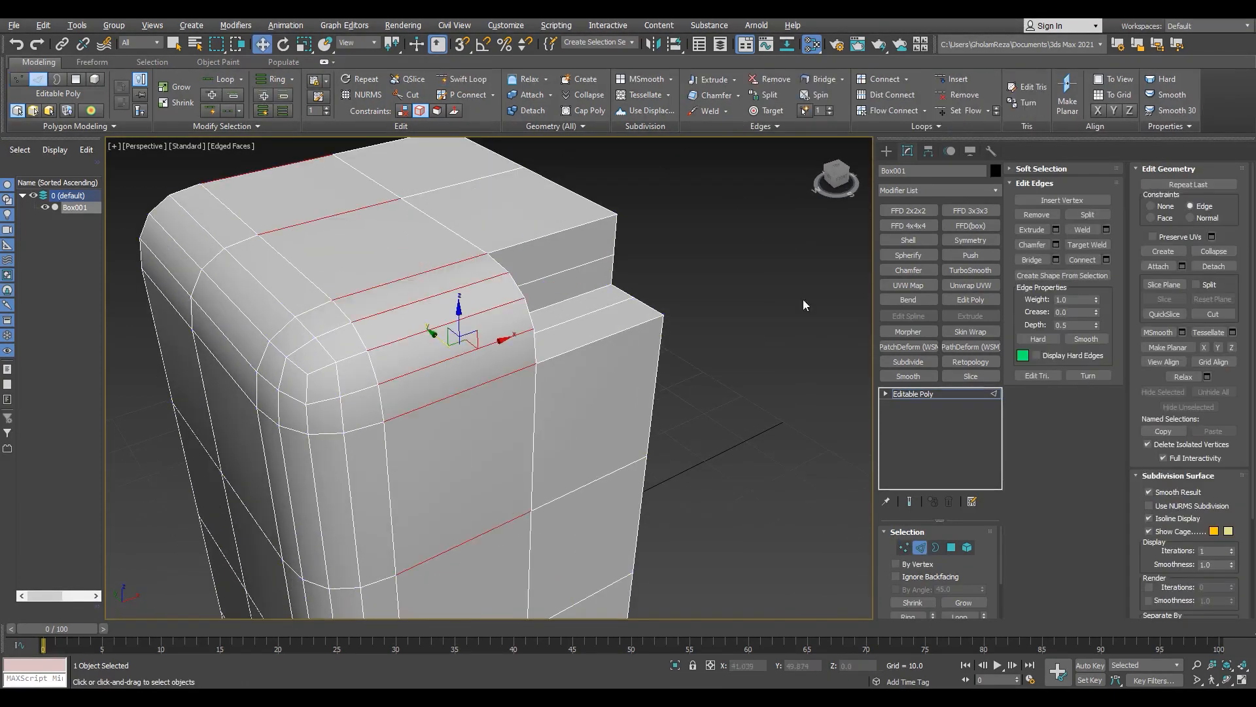
click(1105, 259)
click(496, 442)
alt+middle_drag(496, 443, 432, 376)
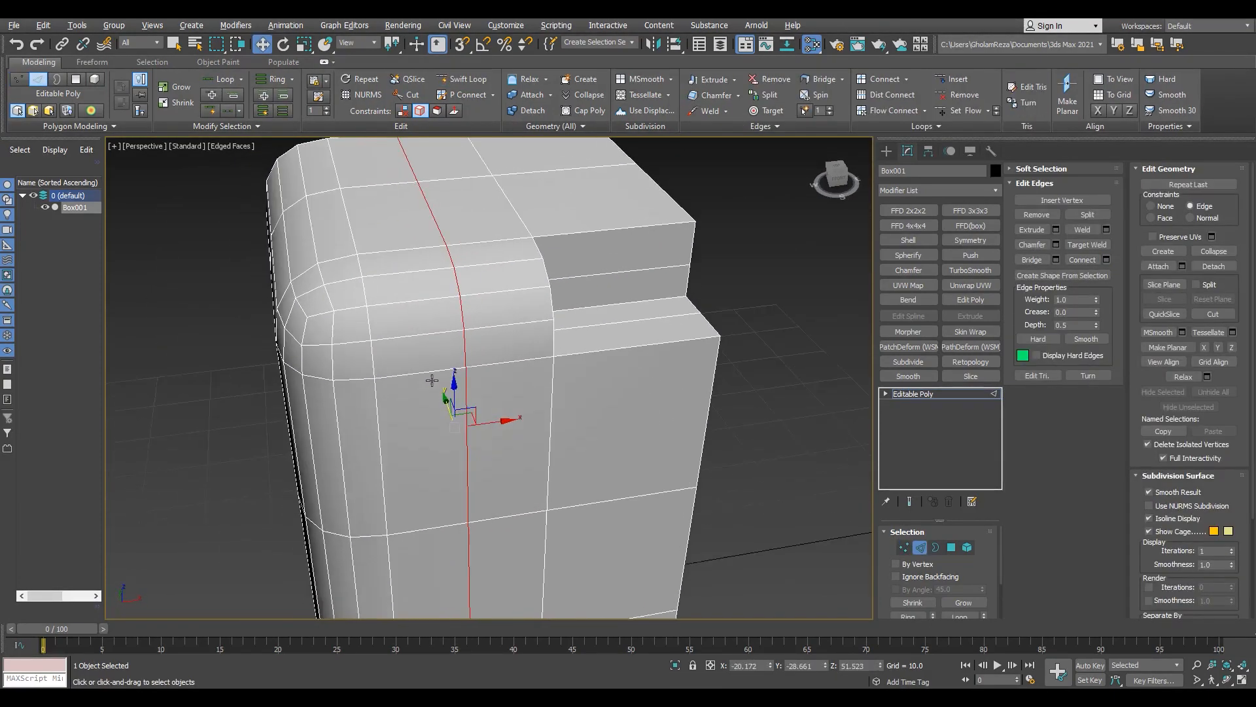
scroll(432, 376, up, 2)
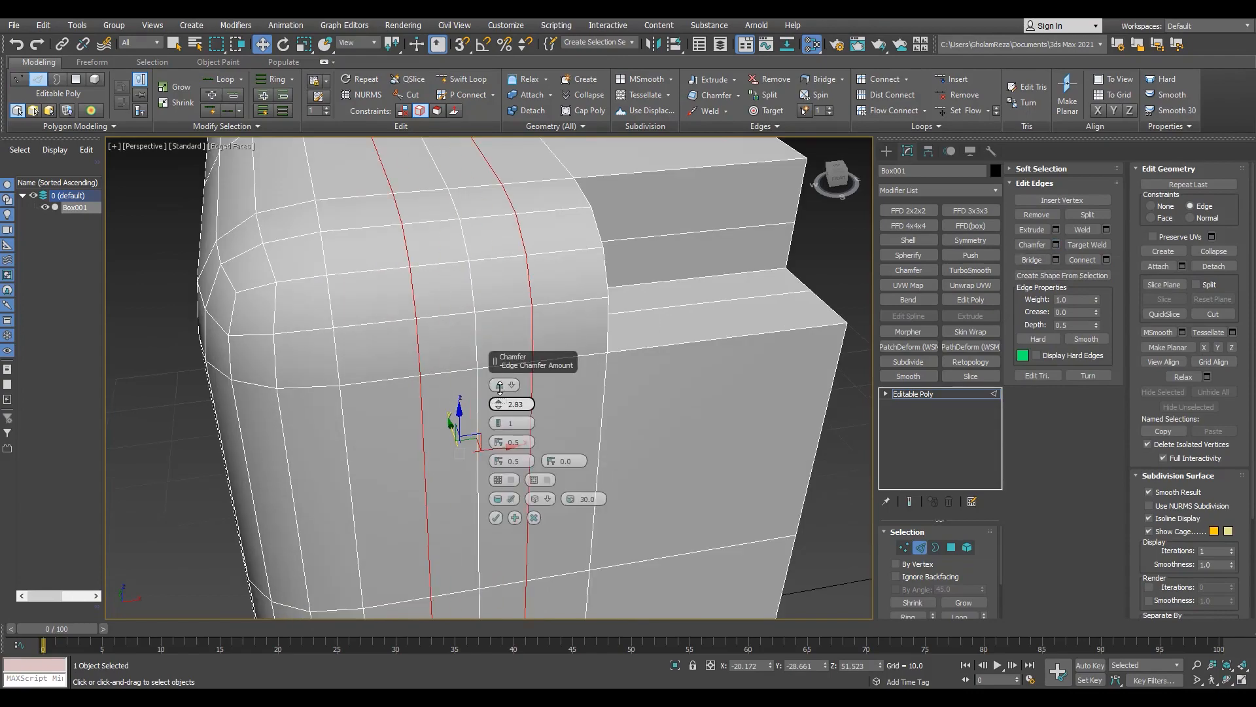
click(496, 518)
Step: Bevel the narrow polygon strip from the rounded upper edge to the base by Local Normal, height -2.0, outline 0
key(4)
alt+middle_drag(495, 518, 415, 184)
click(425, 268)
ctrl+click(440, 370)
ctrl+click(487, 354)
scroll(412, 276, down, 3)
scroll(411, 201, down, 3)
ctrl+click(432, 314)
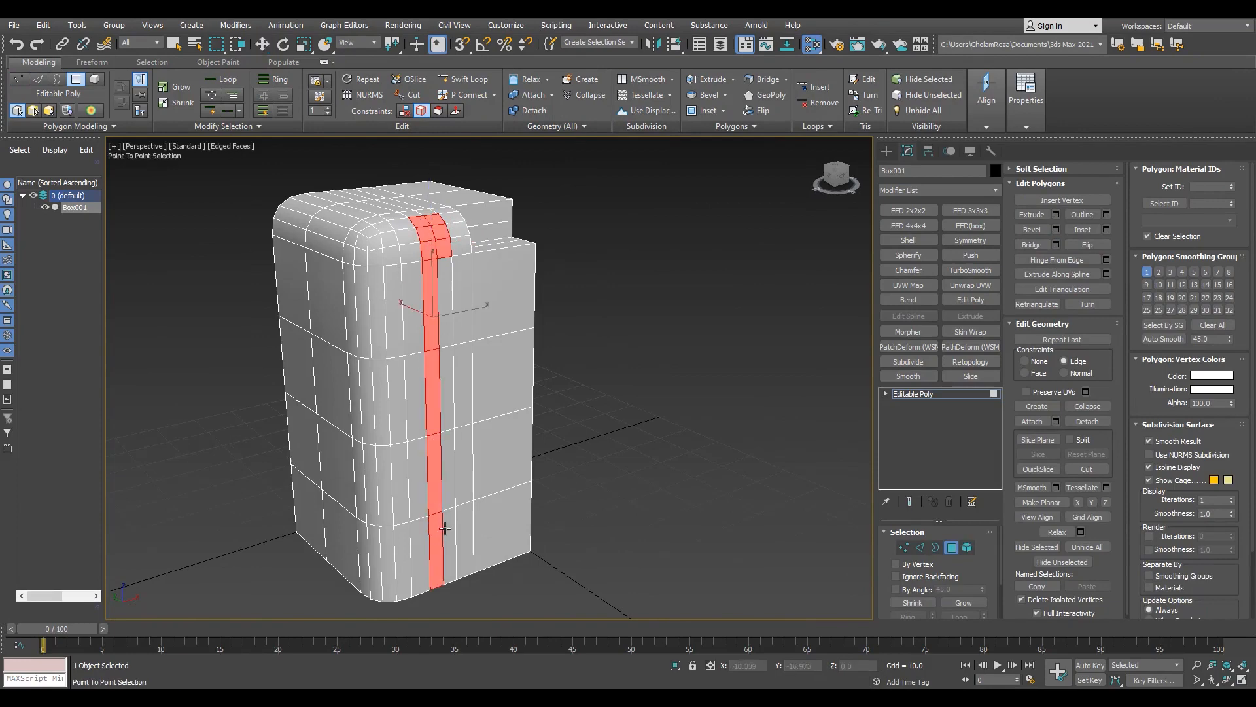
right_click(443, 304)
alt+middle_drag(443, 303, 428, 307)
scroll(429, 308, up, 3)
key(ctrl+shift+b)
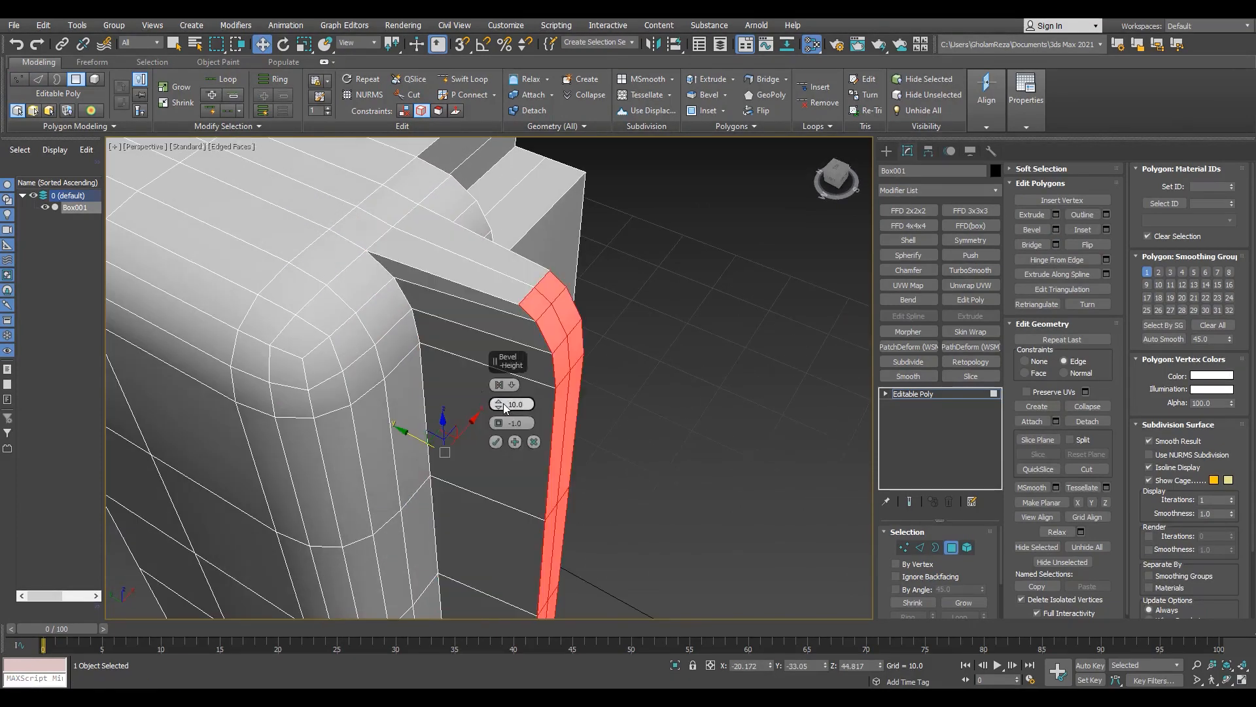
right_click(498, 404)
right_click(499, 423)
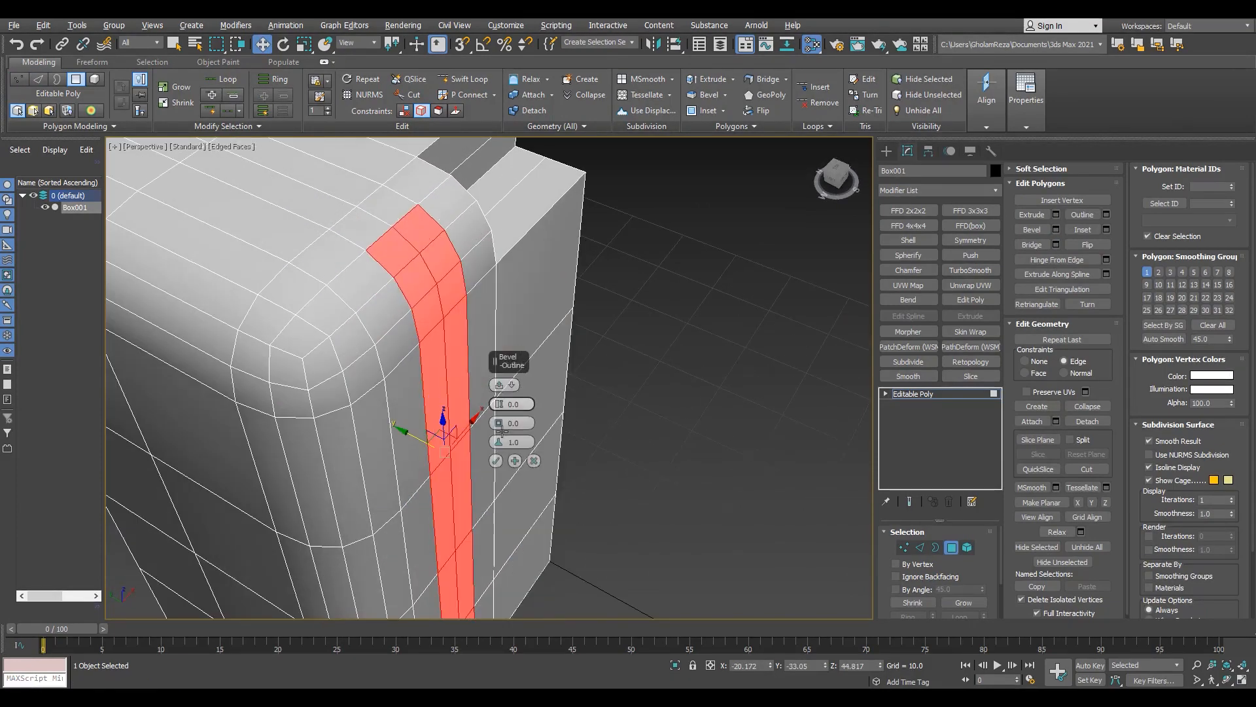
scroll(518, 497, down, 4)
alt+middle_drag(425, 419, 293, 362)
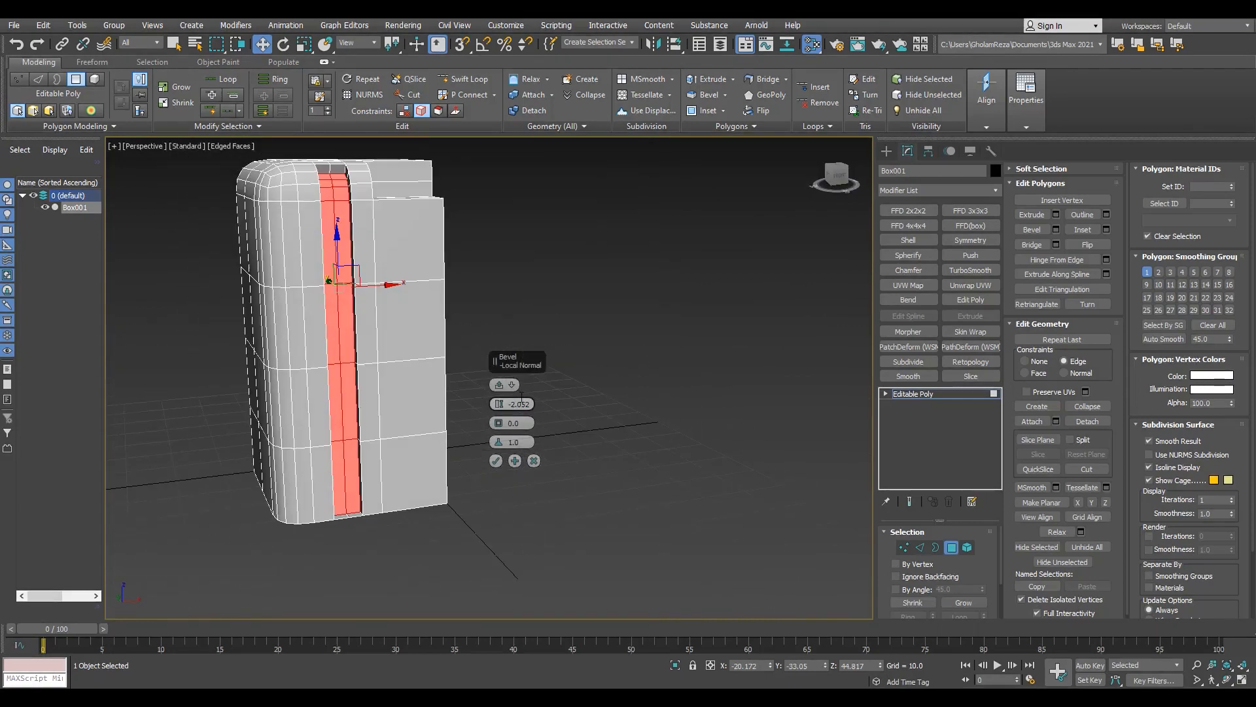
alt+middle_drag(334, 285, 402, 320)
scroll(402, 320, up, 2)
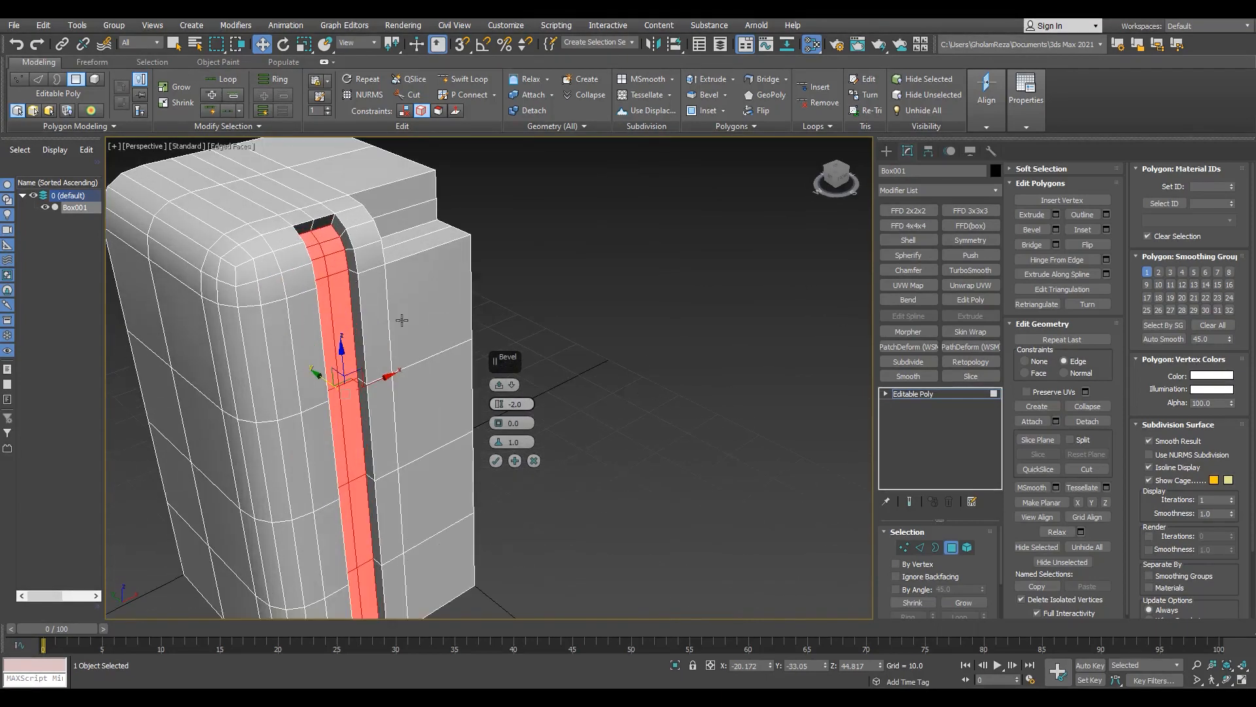
click(496, 461)
Step: Turn off the edge constraint and level the groove's bottom vertices with the body's base
middle_drag(334, 510, 371, 375)
scroll(416, 505, up, 3)
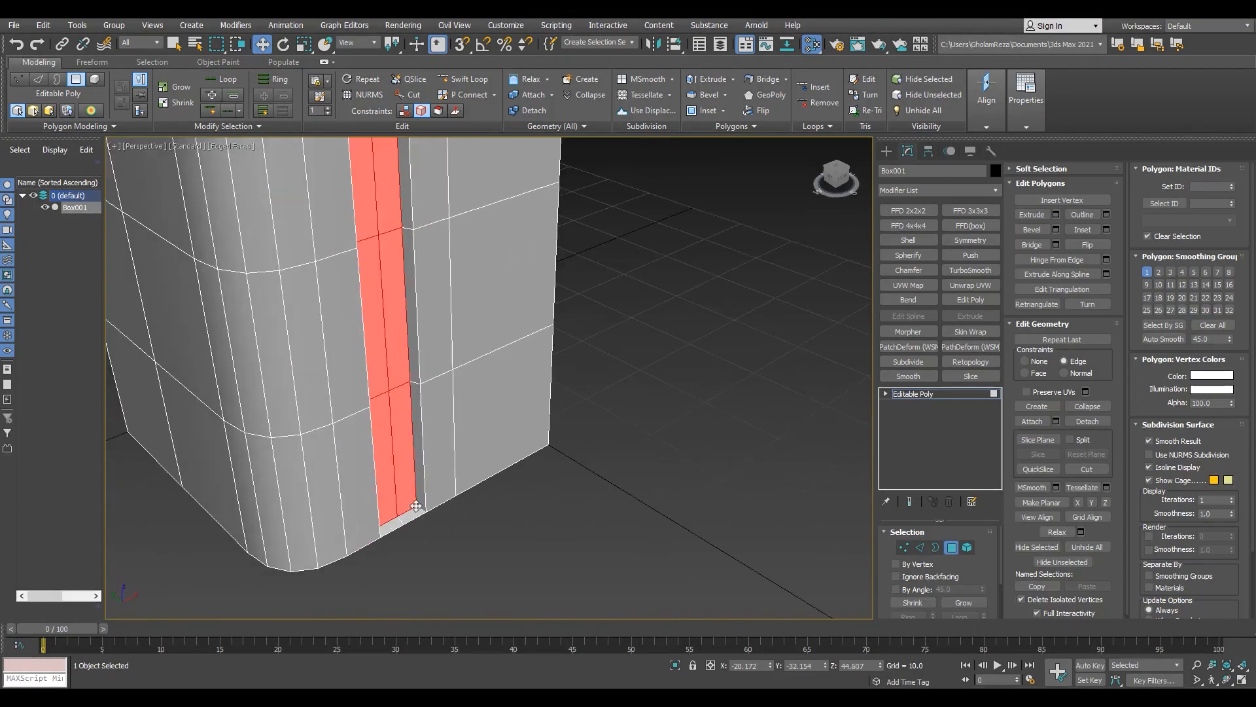
scroll(398, 522, up, 4)
key(F3)
key(1)
drag(266, 460, 487, 568)
scroll(461, 472, down, 3)
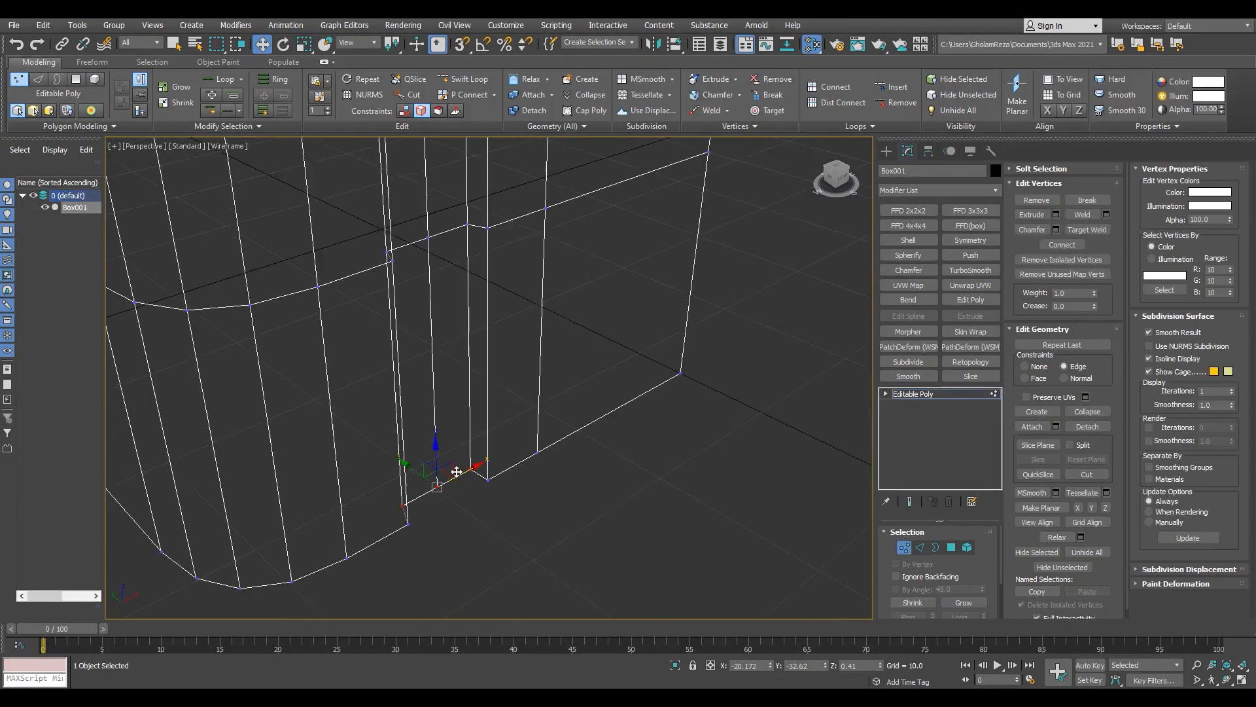
click(1030, 367)
alt+middle_drag(457, 474, 474, 440)
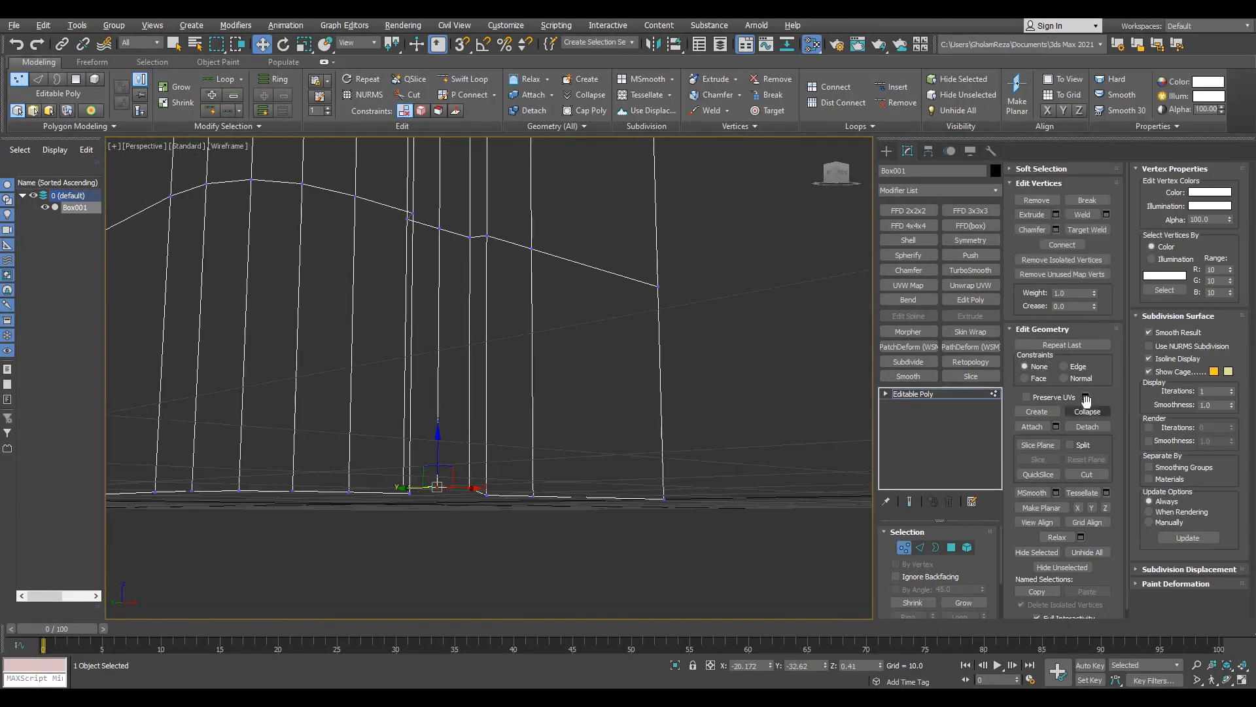
alt+middle_drag(448, 543, 455, 563)
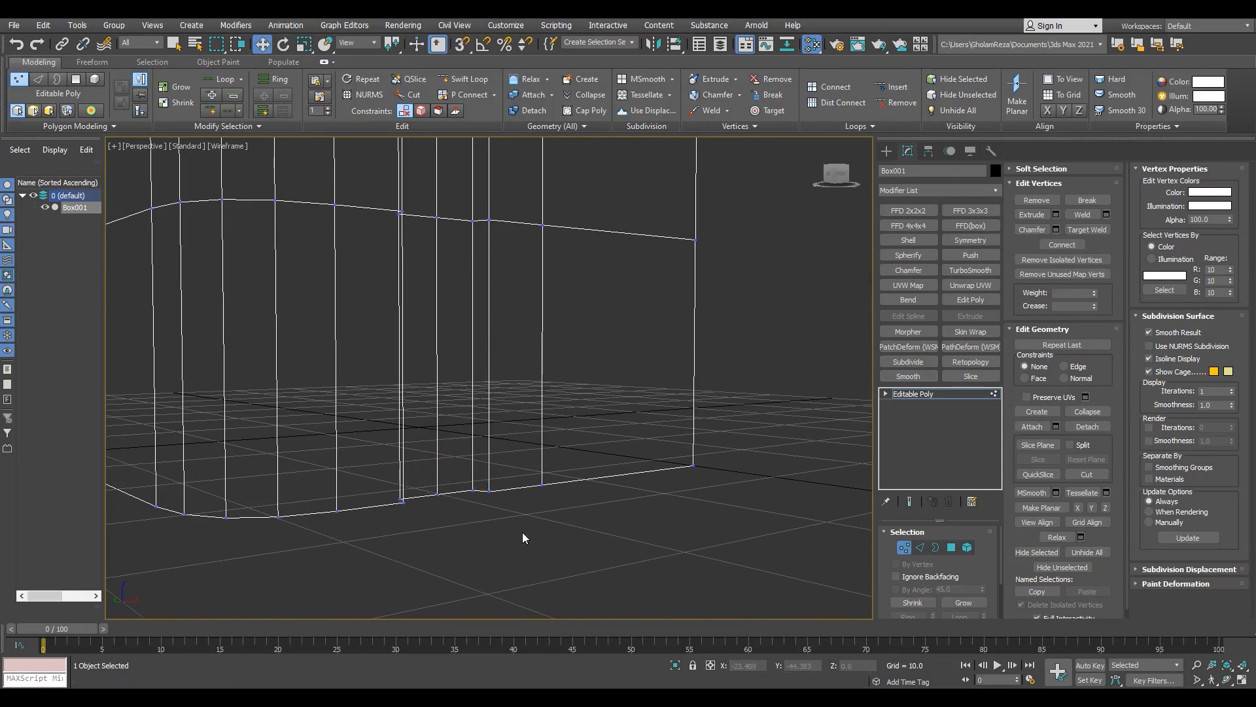
key(F3)
scroll(522, 508, down, 5)
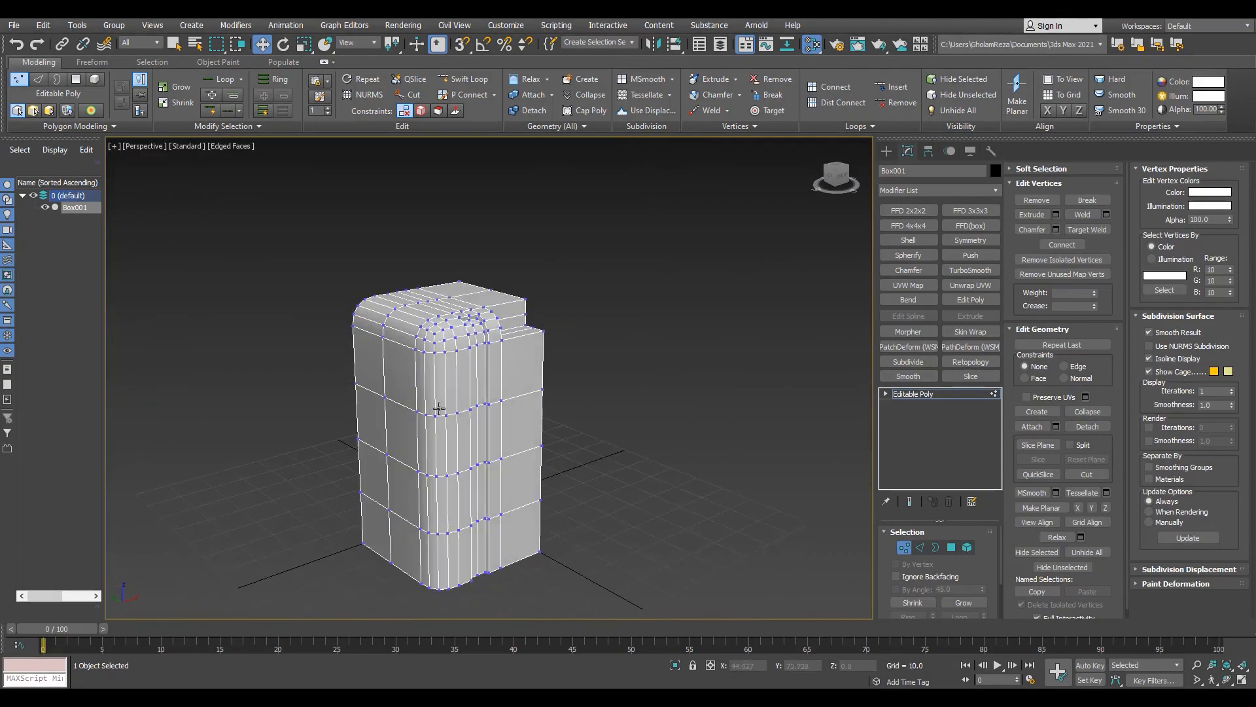
Step: Add a horizontal edge loop around the body just below the upper horizontal loop with Swift Loop
scroll(439, 409, up, 4)
key(2)
double_click(435, 426)
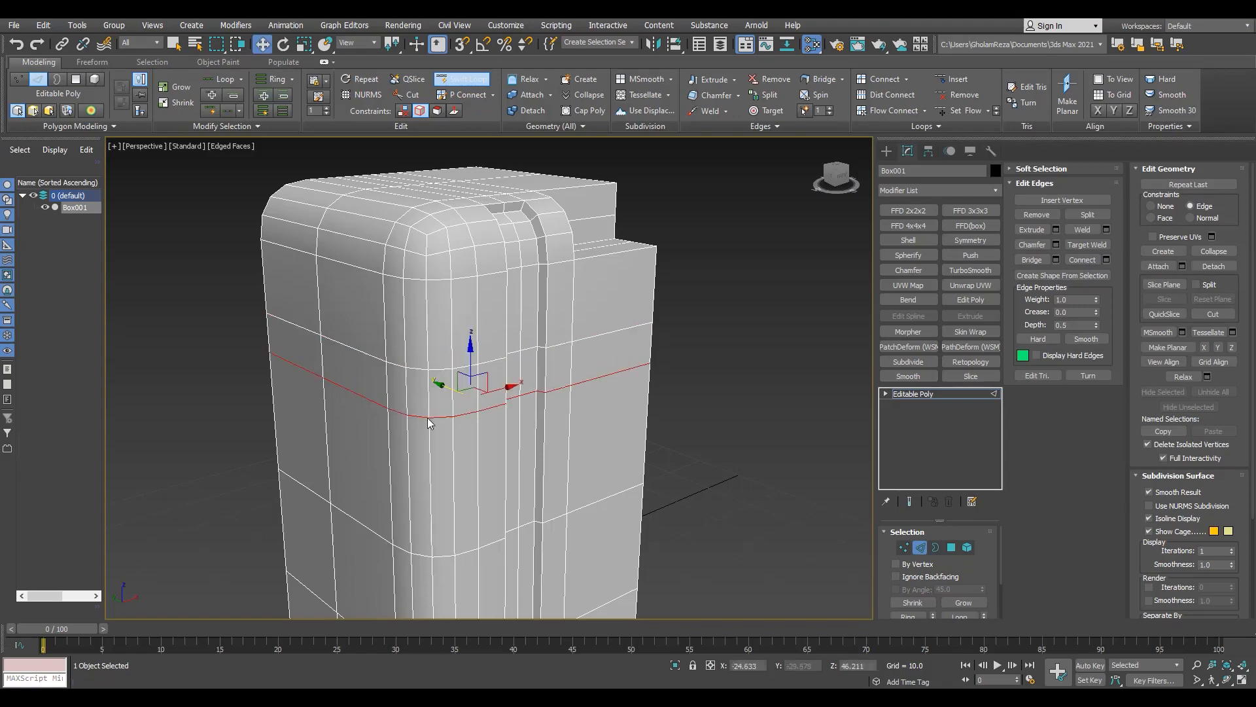
Step: Try to recess the lower side panel with a bevel and remove its leftover wall polygons
scroll(428, 418, up, 2)
key(4)
alt+middle_drag(423, 401, 535, 361)
scroll(418, 358, down, 5)
key(ctrl+d)
scroll(536, 362, up, 3)
click(535, 362)
ctrl+click(527, 452)
ctrl+click(517, 523)
alt+middle_drag(508, 485, 493, 466)
key(ctrl+shift+b)
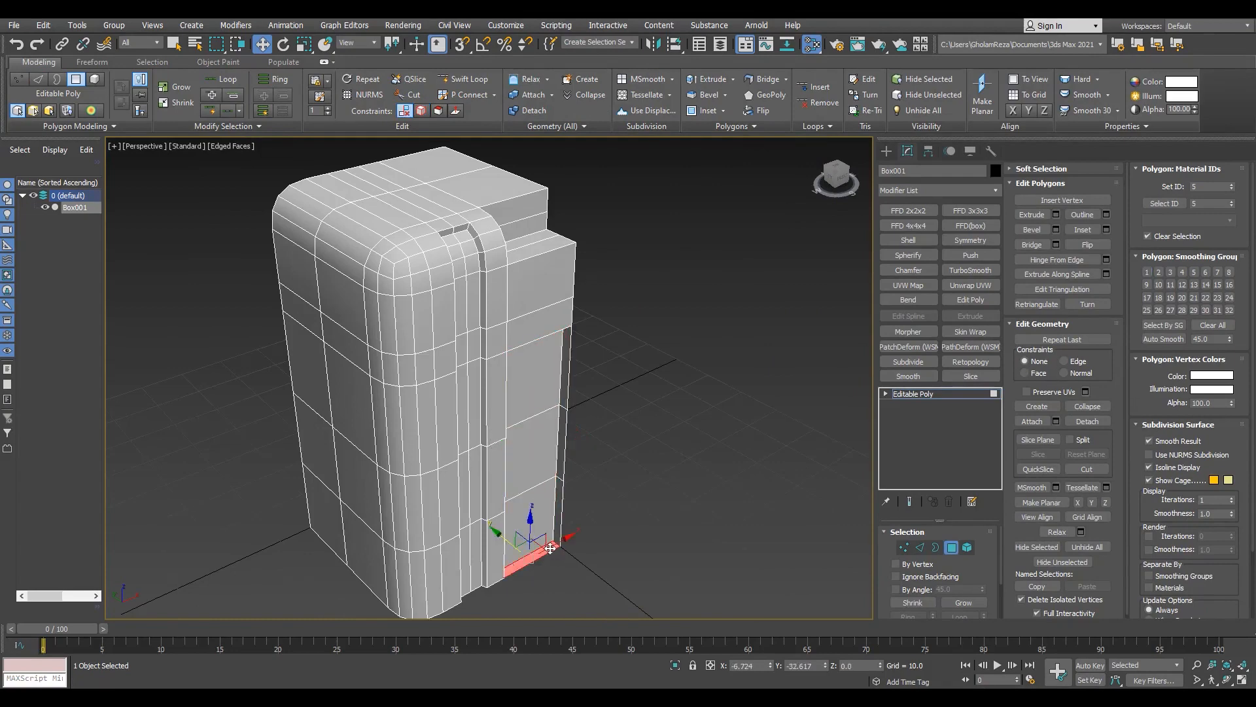
Step: Undo the lower side panel's bevel and polygon deletions
scroll(543, 402, down, 4)
alt+middle_drag(543, 402, 507, 401)
scroll(543, 409, up, 4)
key(ctrl+z)
key(ctrl+z)
key(ctrl+z)
key(ctrl+z)
Step: Slide the middle horizontal loop's vertices upward with the edge constraint on
key(alt+s)
key(F3)
key(1)
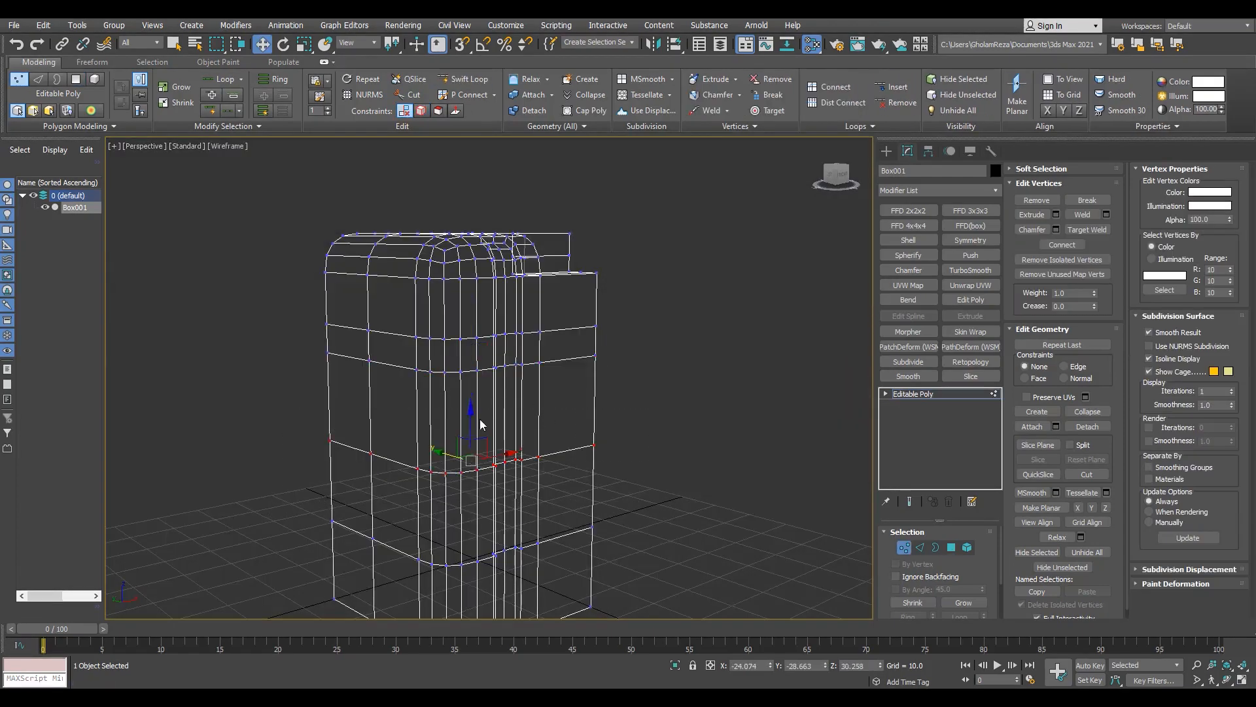
key(shift+x)
key(F3)
drag(472, 416, 476, 383)
Step: Bevel the lower side-panel polygons inward with a height of -1.0 and an outline of -0.41
key(4)
alt+drag(673, 308, 550, 370)
ctrl+click(564, 562)
middle_drag(564, 562, 535, 486)
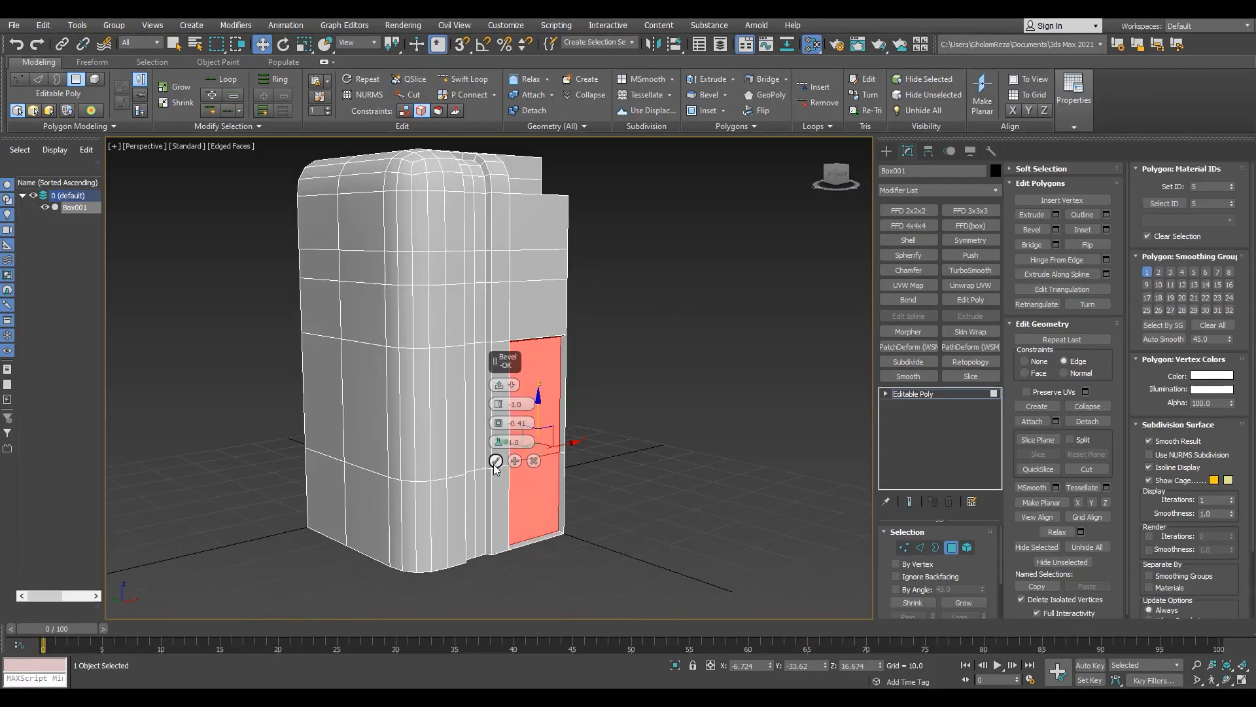
click(496, 460)
Step: Delete the recessed panel's thin wall polygons along the open cut
scroll(555, 539, up, 6)
click(560, 519)
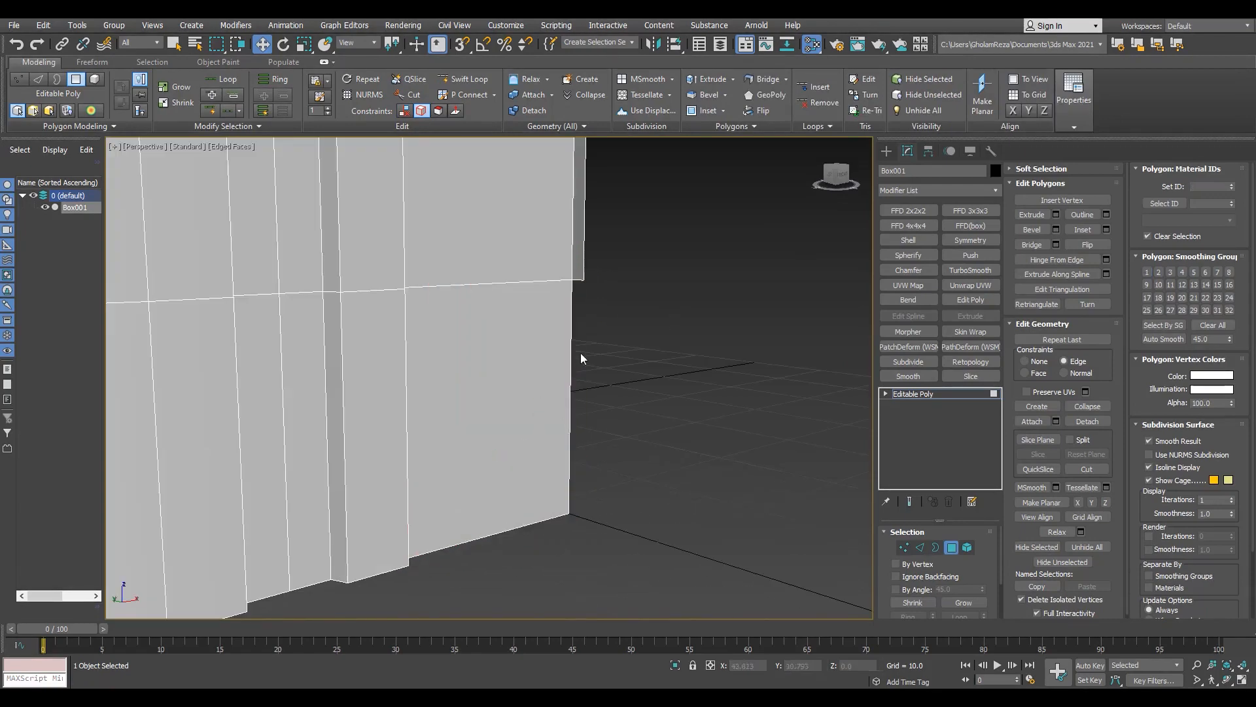
click(579, 269)
key(Delete)
Step: Examine the recessed panel's profile at the open cut in the four-view layout
scroll(561, 356, down, 5)
alt+middle_drag(561, 356, 524, 425)
key(alt+w)
scroll(301, 275, up, 8)
middle_drag(282, 288, 295, 193)
middle_click(390, 432)
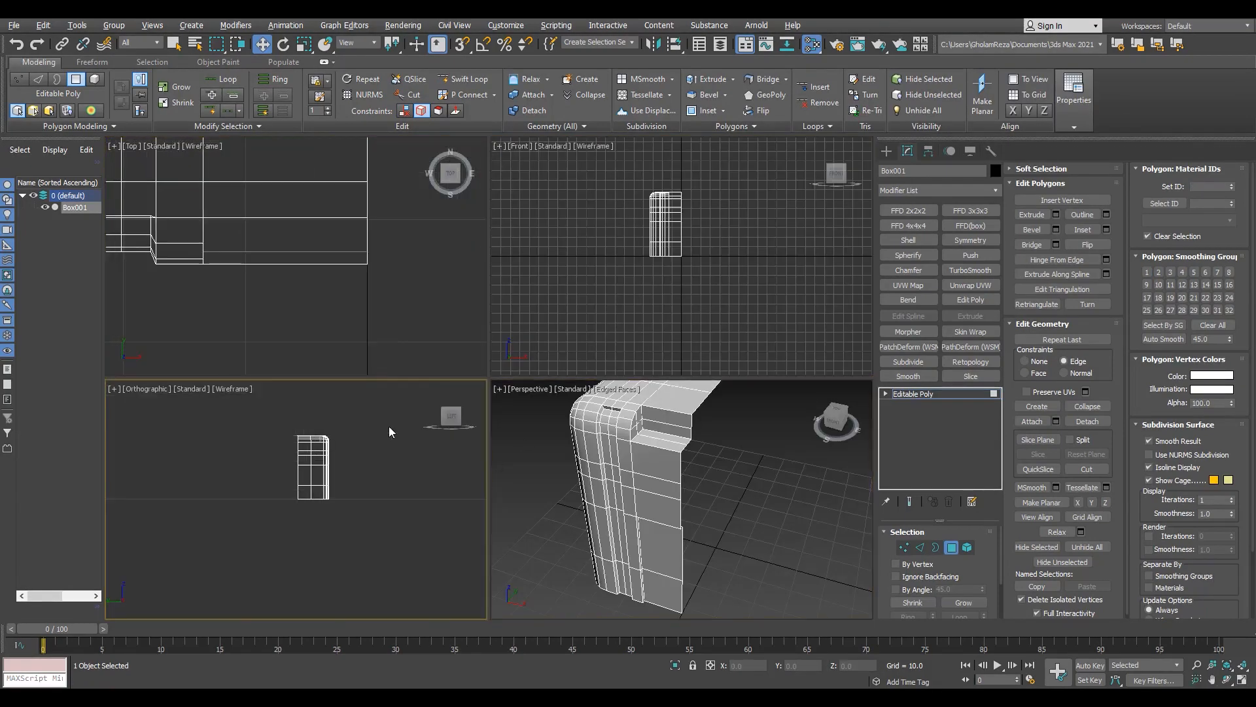
middle_click(609, 500)
key(alt+w)
Step: Delete the leftover thin wall polygons of the recessed side panel along the other open edge of the section
alt+middle_drag(609, 500, 491, 429)
scroll(547, 434, down, 3)
scroll(491, 429, up, 4)
click(409, 483)
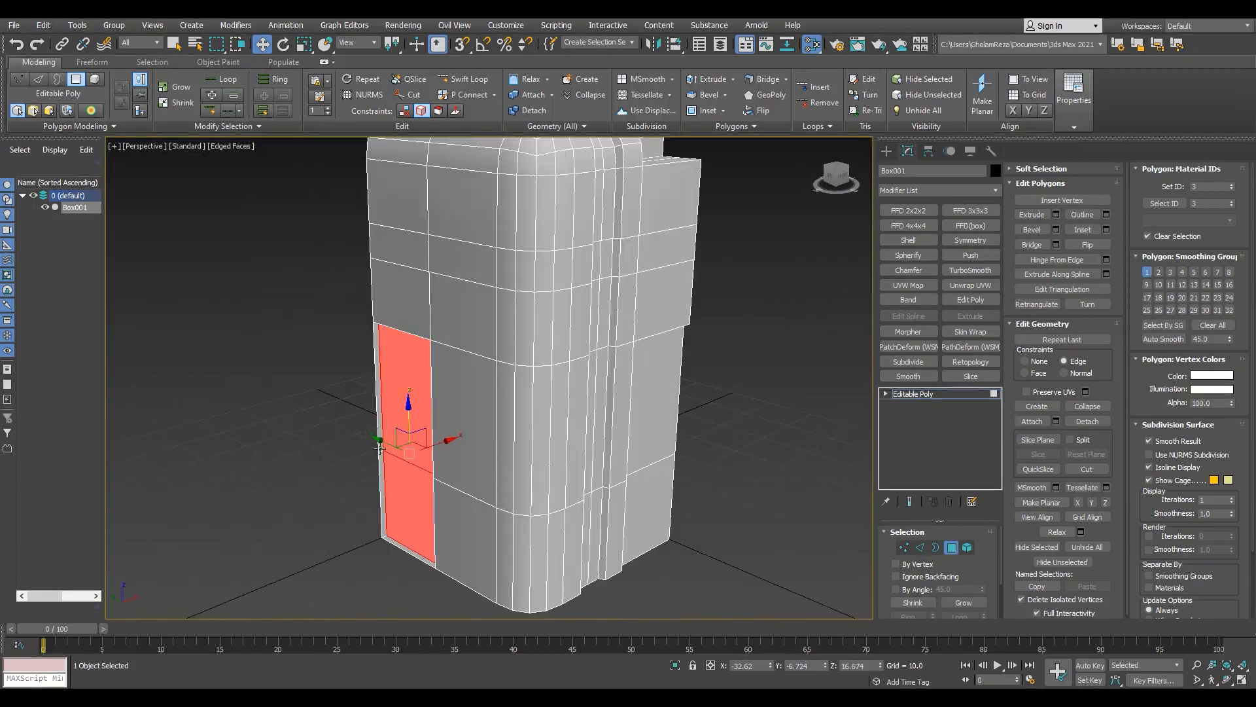
click(379, 449)
alt+middle_drag(379, 448, 412, 443)
scroll(431, 500, up, 3)
ctrl+click(451, 498)
key(Delete)
Step: Add a Symmetry modifier to the quarter section, then return to its Editable Poly level
scroll(451, 497, down, 5)
scroll(381, 401, up, 3)
alt+middle_drag(381, 401, 453, 387)
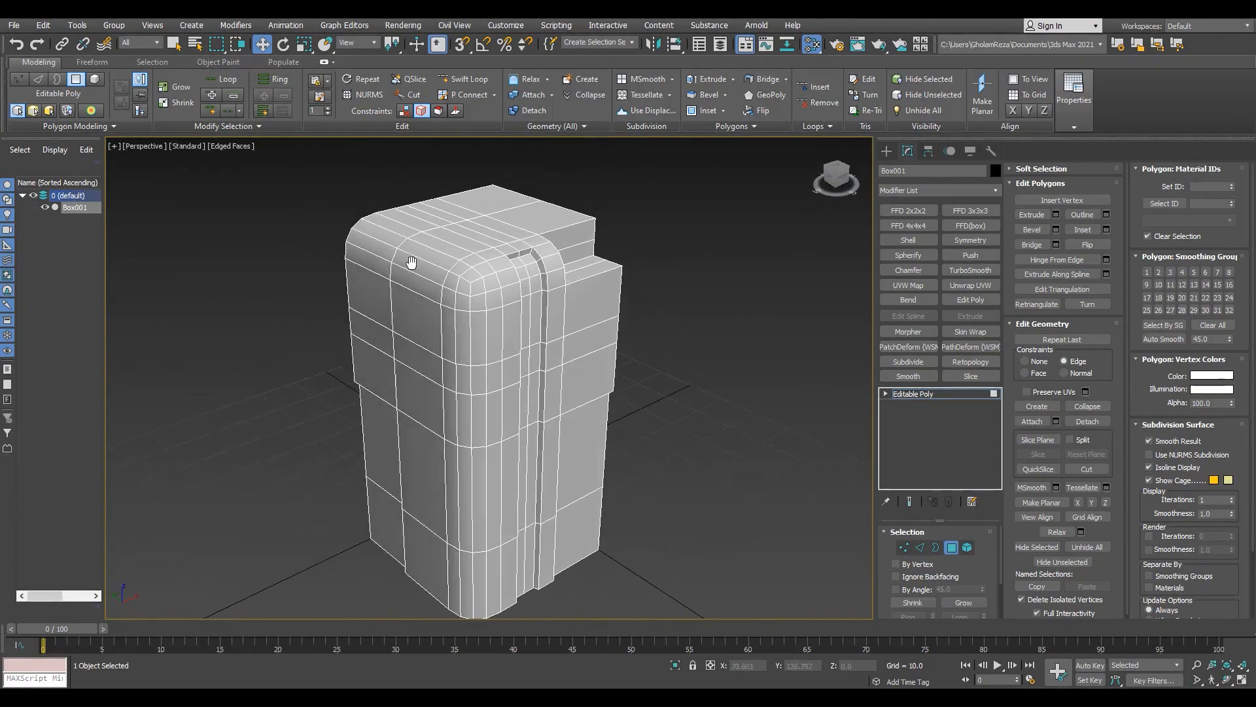
middle_drag(412, 262, 411, 316)
alt+middle_drag(411, 315, 588, 347)
key(2)
alt+middle_drag(379, 367, 350, 377)
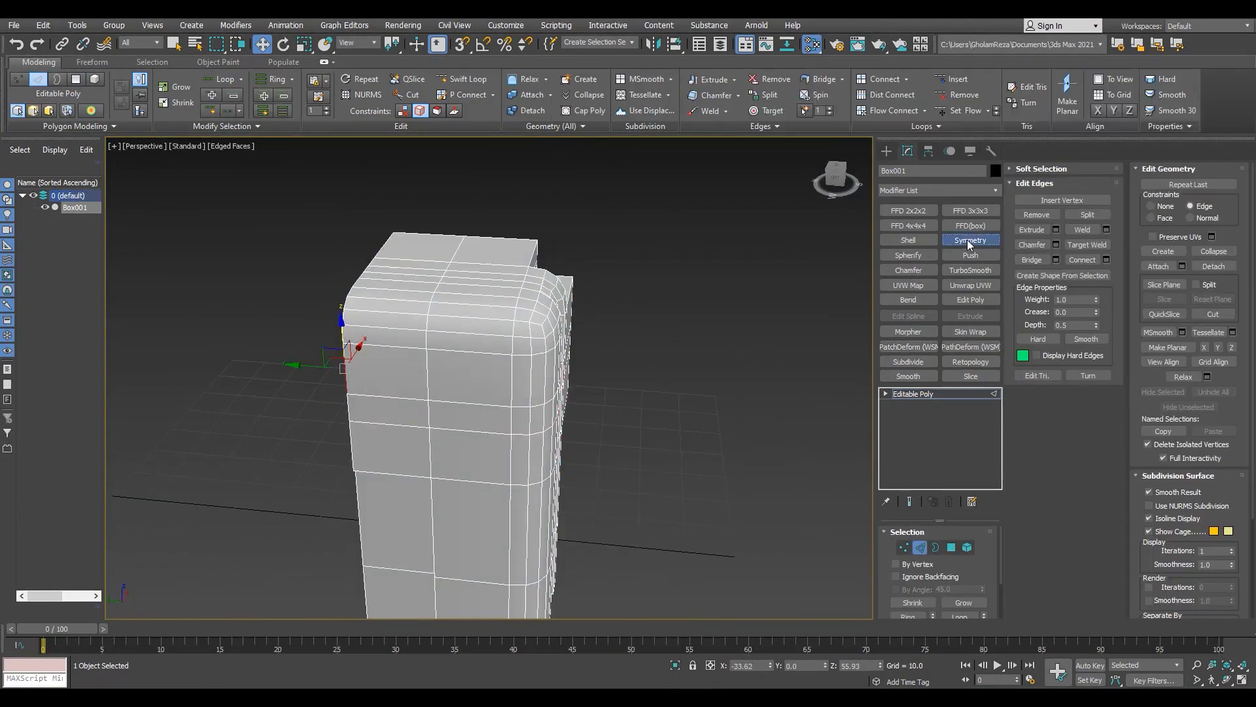
click(969, 240)
click(915, 405)
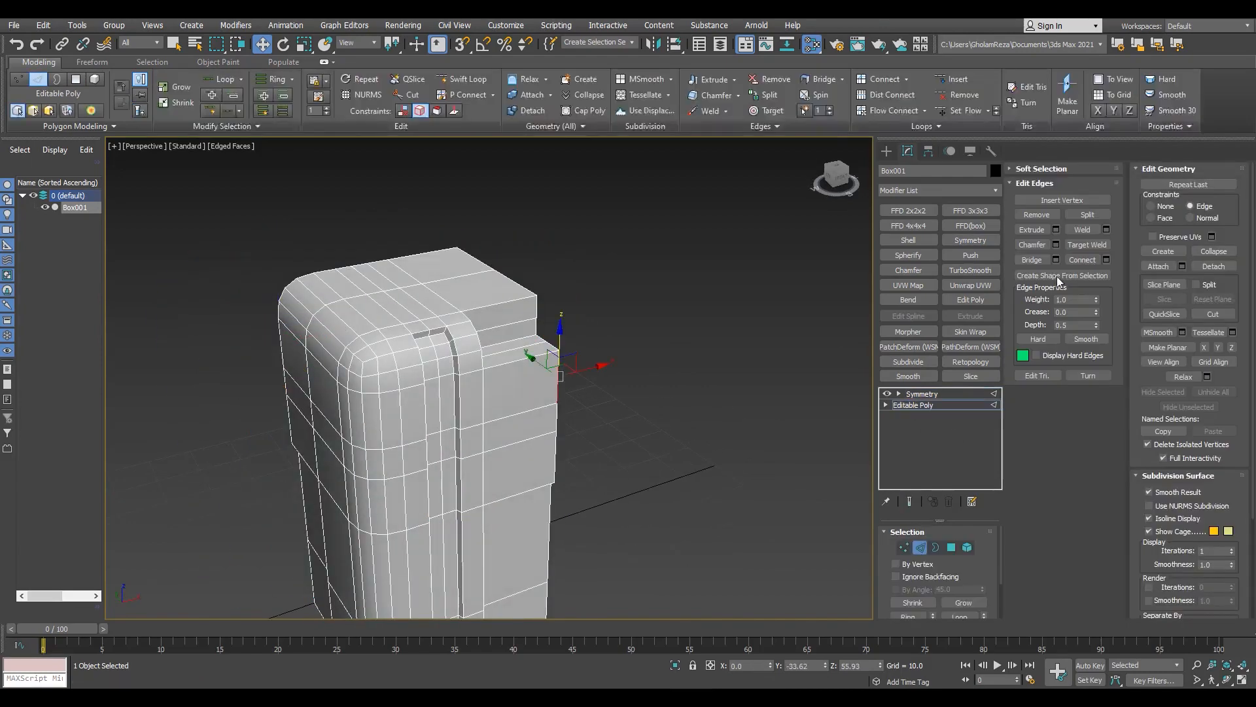
Step: Add a second Symmetry modifier with the X mirror axis flipped to mirror the section into a complete box
click(970, 240)
click(914, 571)
scroll(497, 367, down, 3)
mouse_move(497, 380)
alt+middle_down()
mouse_move(484, 347)
mouse_move(458, 345)
mouse_move(517, 330)
mouse_move(455, 340)
mouse_move(477, 369)
alt+middle_up()
scroll(478, 333, up, 4)
key(F4)
key(F4)
scroll(477, 369, down, 2)
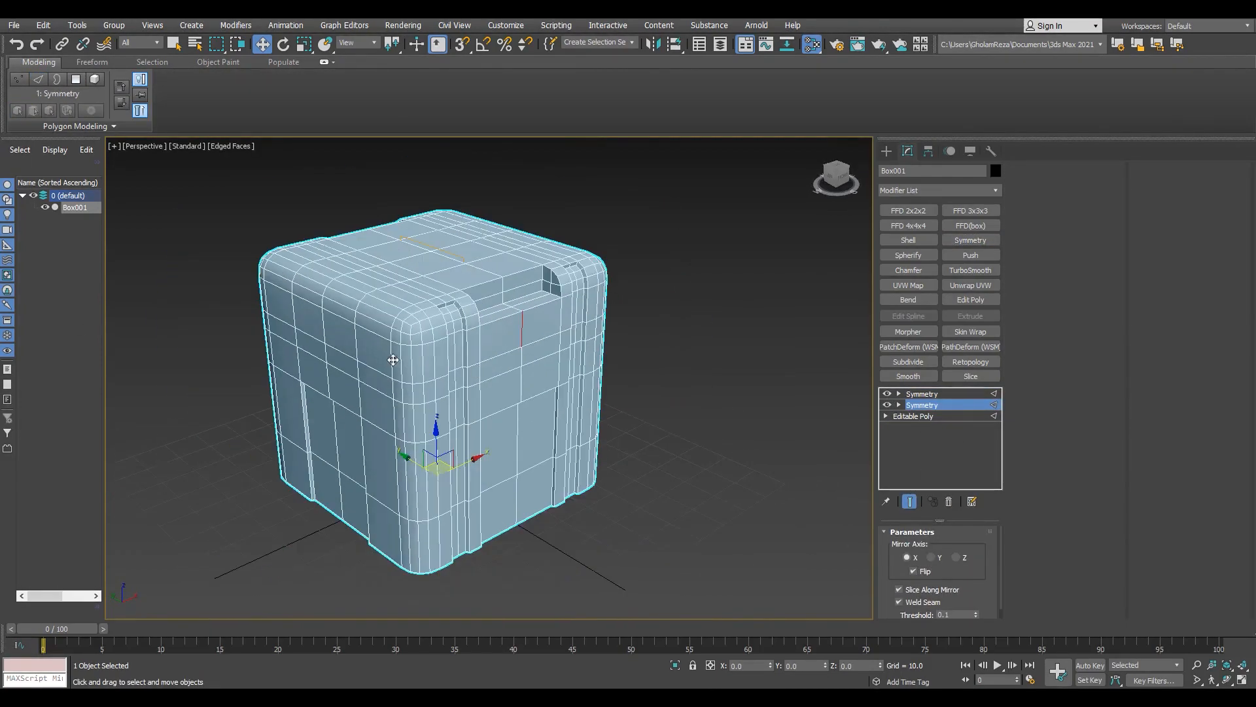
scroll(394, 359, up, 2)
alt+middle_drag(393, 360, 458, 425)
Step: Add an Edit Poly modifier and bevel the horizontal polygon band around the box inward with a height of -1.2
click(919, 416)
click(923, 393)
click(970, 299)
key(4)
scroll(380, 331, up, 2)
click(380, 330)
shift+click(368, 338)
scroll(457, 429, up, 1)
key(ctrl+shift+b)
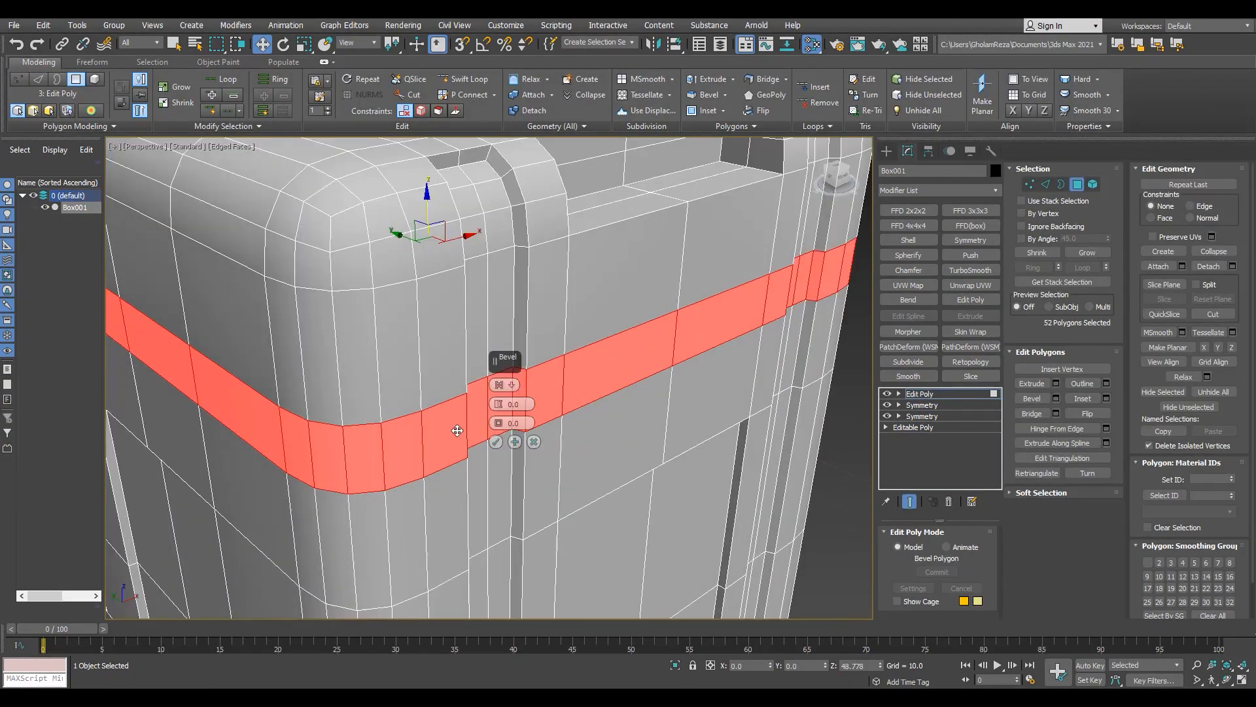
click(513, 385)
click(517, 404)
drag(499, 404, 499, 444)
alt+middle_drag(384, 452, 484, 438)
scroll(407, 326, down, 3)
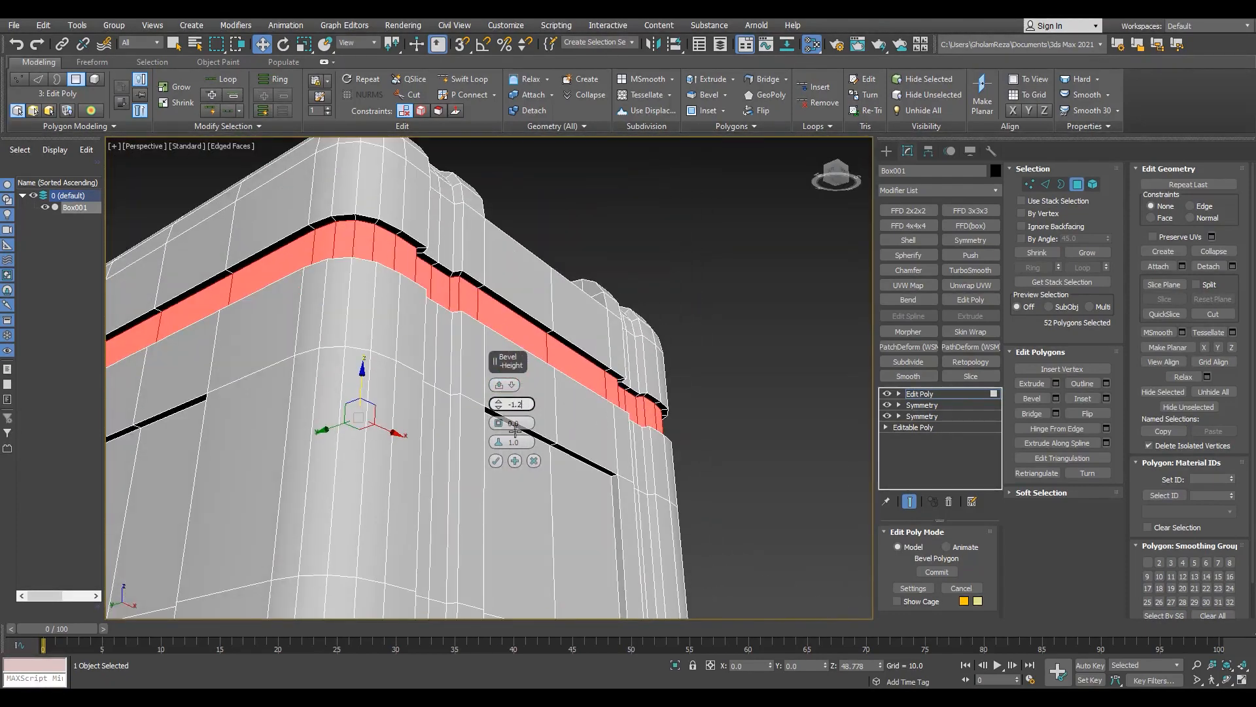
click(498, 461)
Step: Examine the groove around the box with and without the edges displayed
alt+middle_drag(498, 460, 344, 451)
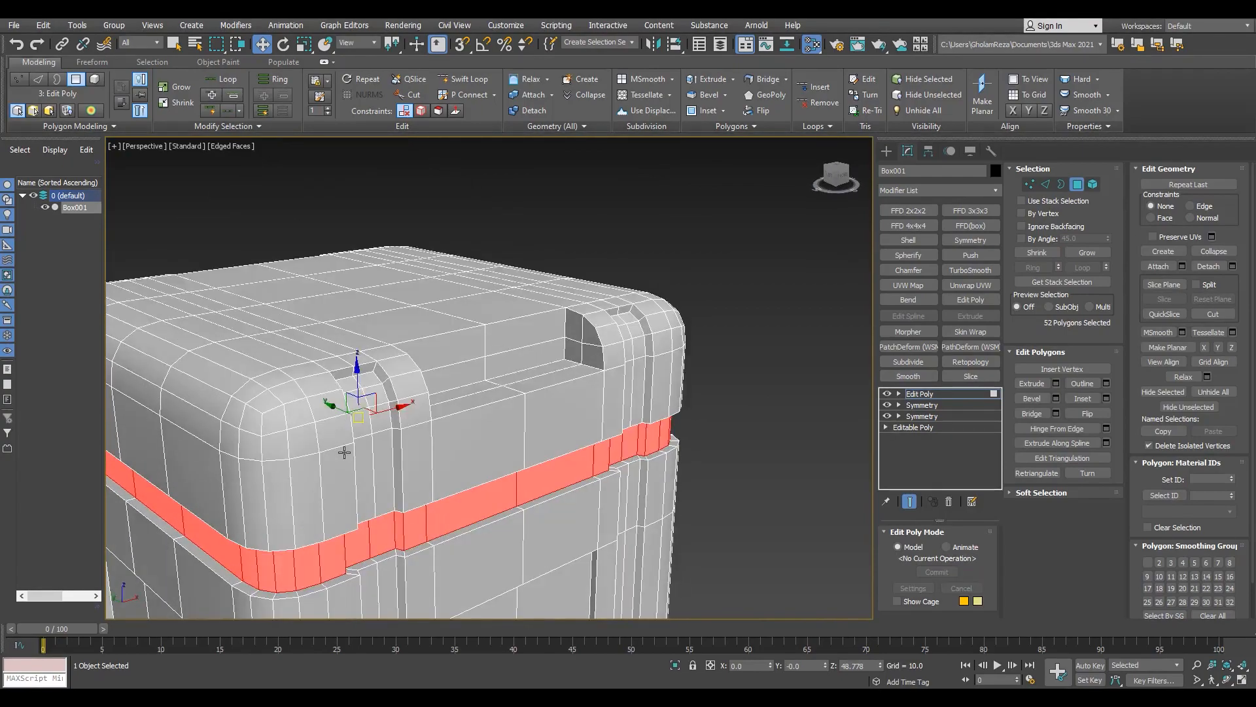
scroll(344, 451, up, 3)
click(387, 529)
key(F4)
scroll(429, 262, down, 3)
alt+middle_drag(428, 382, 367, 392)
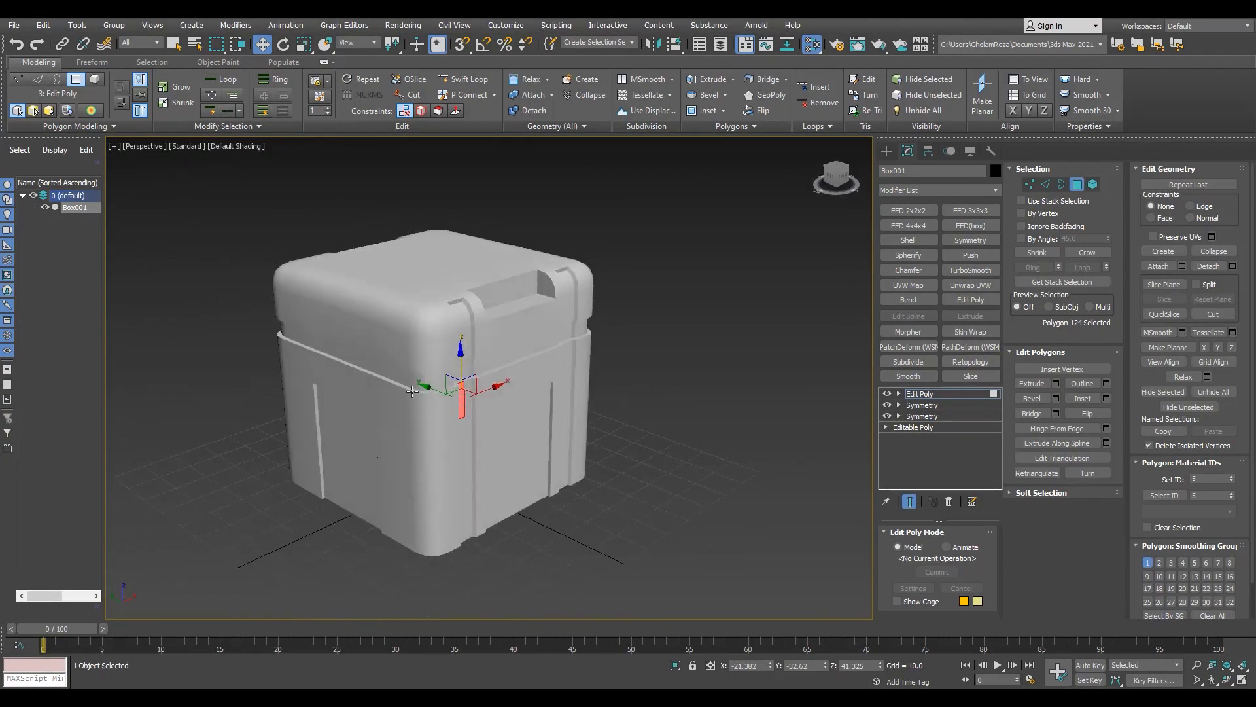
scroll(454, 282, up, 4)
key(F4)
scroll(589, 321, down, 4)
mouse_move(589, 320)
alt+middle_down()
mouse_move(622, 322)
mouse_move(589, 328)
alt+middle_up()
alt+middle_drag(449, 328, 478, 330)
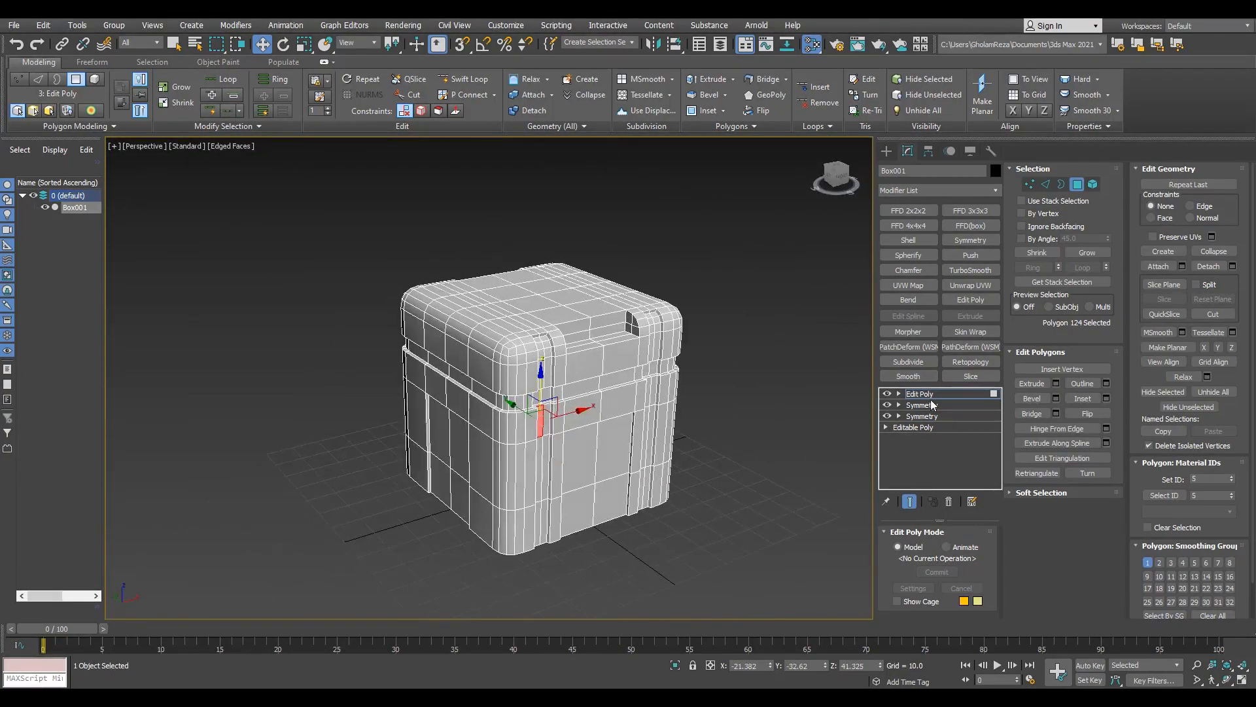
Step: Collapse the modifier stack into an editable poly and auto-smooth all polygons with a threshold of 45
right_click(929, 402)
click(960, 491)
scroll(556, 392, up, 3)
scroll(734, 392, down, 4)
key(4)
key(ctrl+a)
click(1163, 339)
click(790, 464)
key(F4)
scroll(535, 380, up, 4)
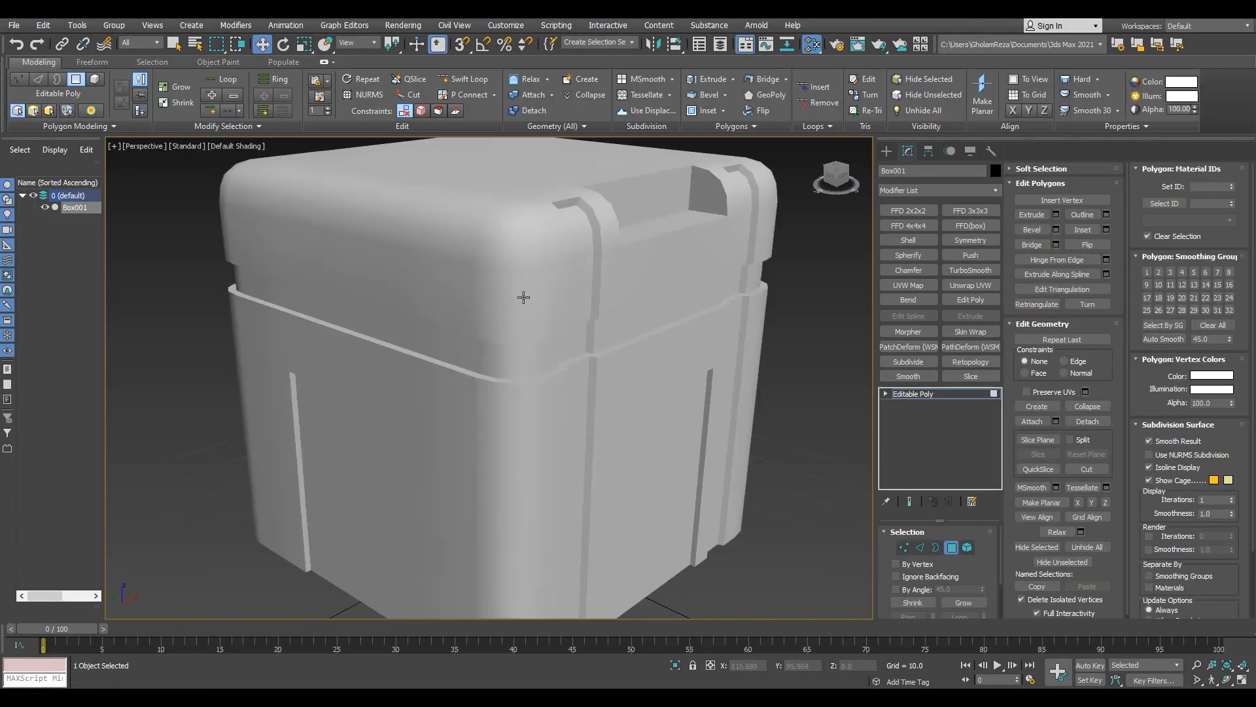
alt+middle_drag(523, 296, 468, 275)
key(F4)
key(F4)
scroll(452, 340, down, 3)
Step: Scale the central vertices on the lid's upper front edge to about 135% along Y
click(912, 393)
key(F4)
key(4)
key(F3)
key(1)
drag(554, 200, 438, 282)
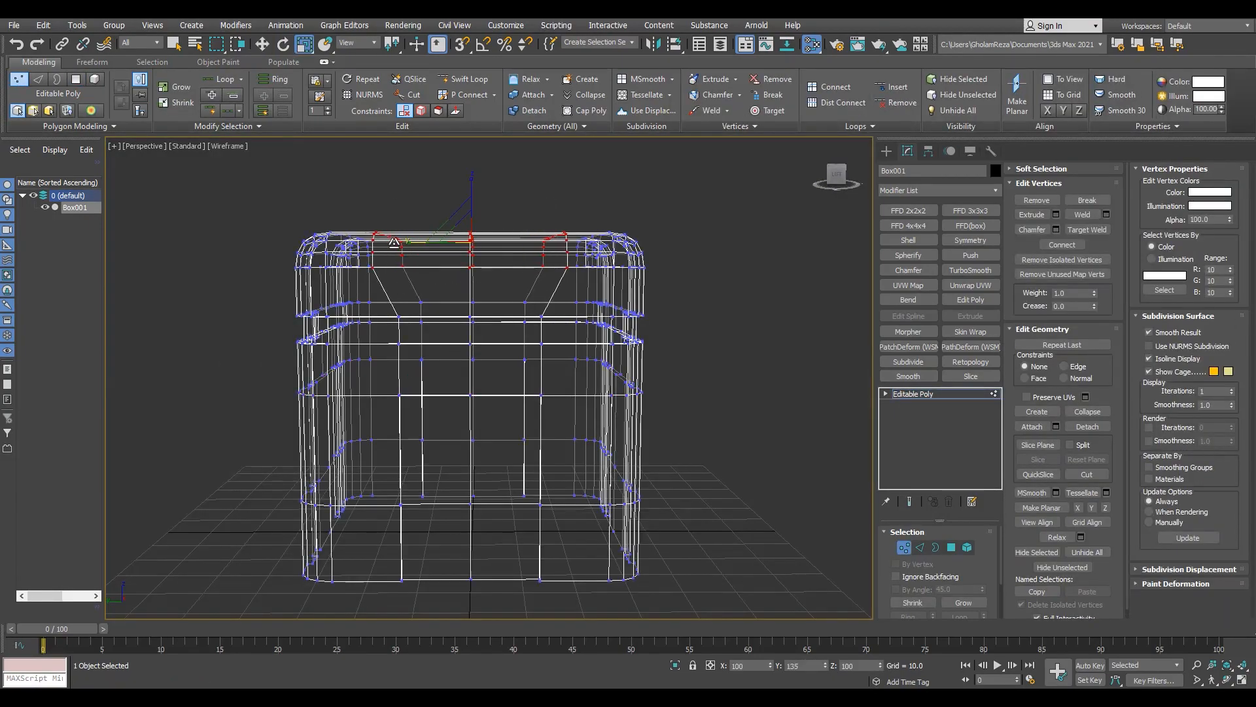
Step: Hinge the widened block of polygons across the lid's rounded edge inward from its lower front edge to form a recess
key(F3)
key(4)
scroll(343, 316, up, 5)
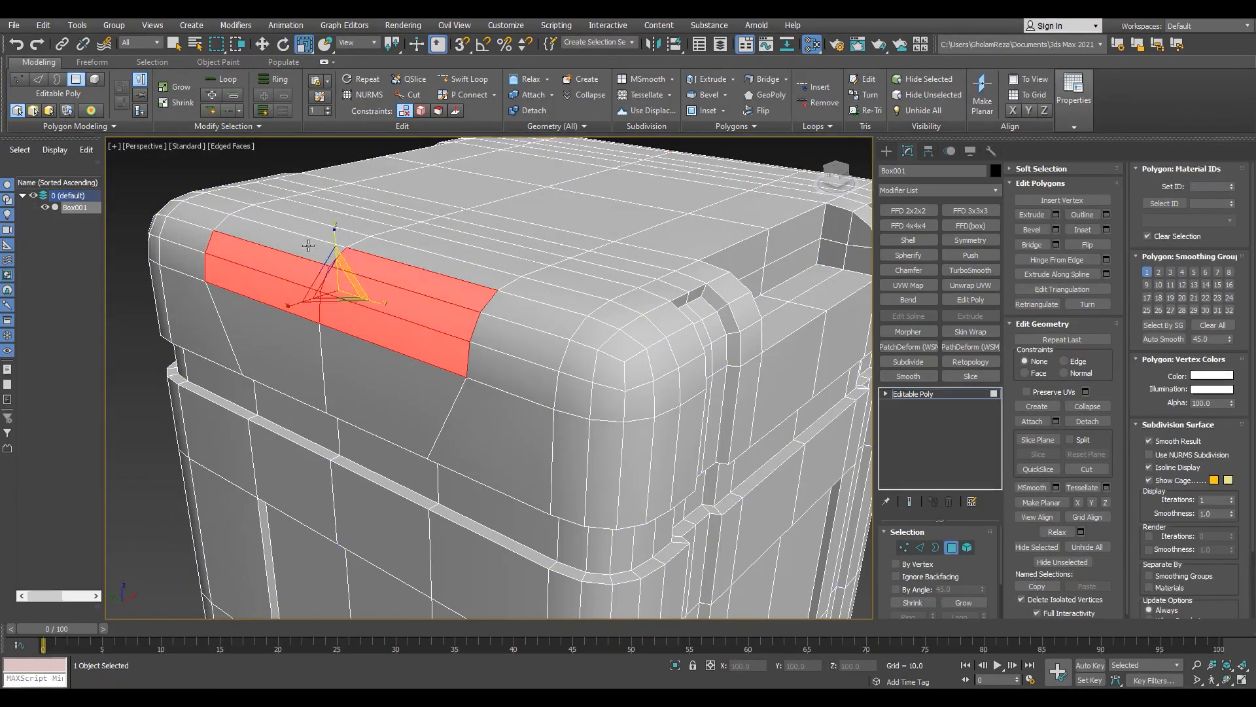
scroll(399, 255, up, 3)
ctrl+click(402, 281)
ctrl+click(421, 257)
alt+middle_drag(416, 238, 391, 301)
scroll(420, 257, down, 3)
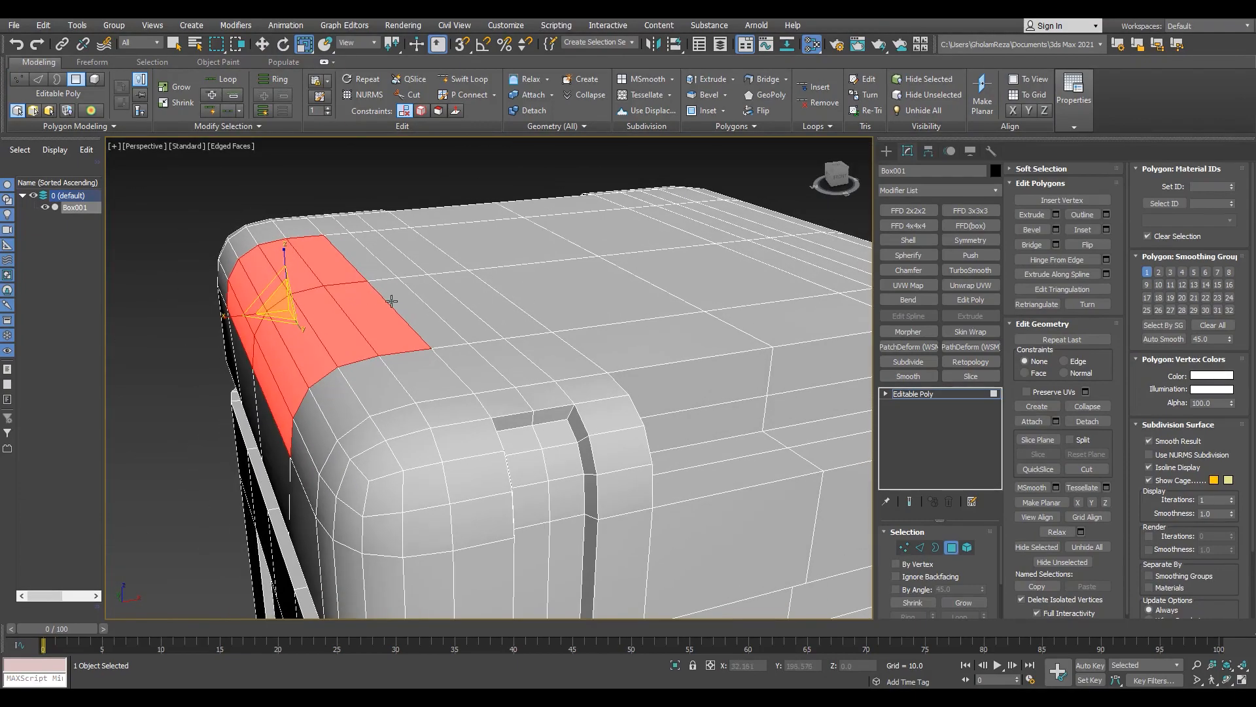
click(1106, 274)
alt+middle_drag(419, 425, 507, 445)
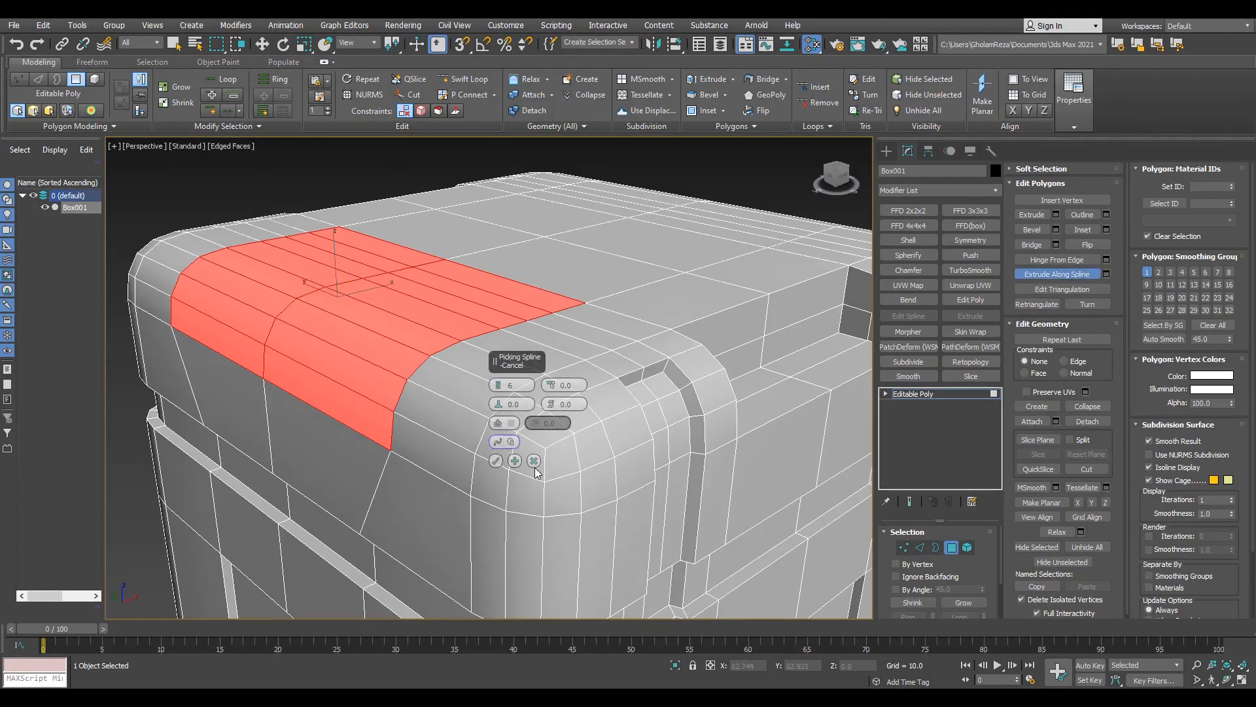
click(294, 397)
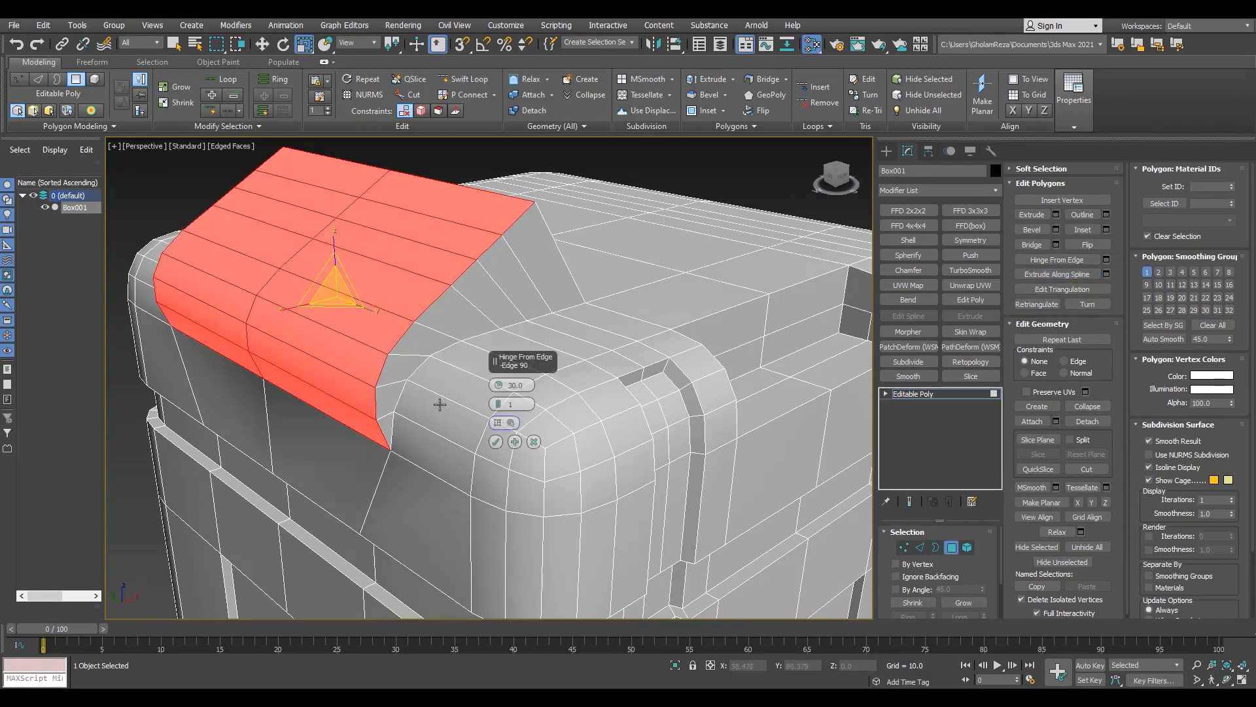
drag(498, 385, 782, 234)
drag(766, 294, 748, 265)
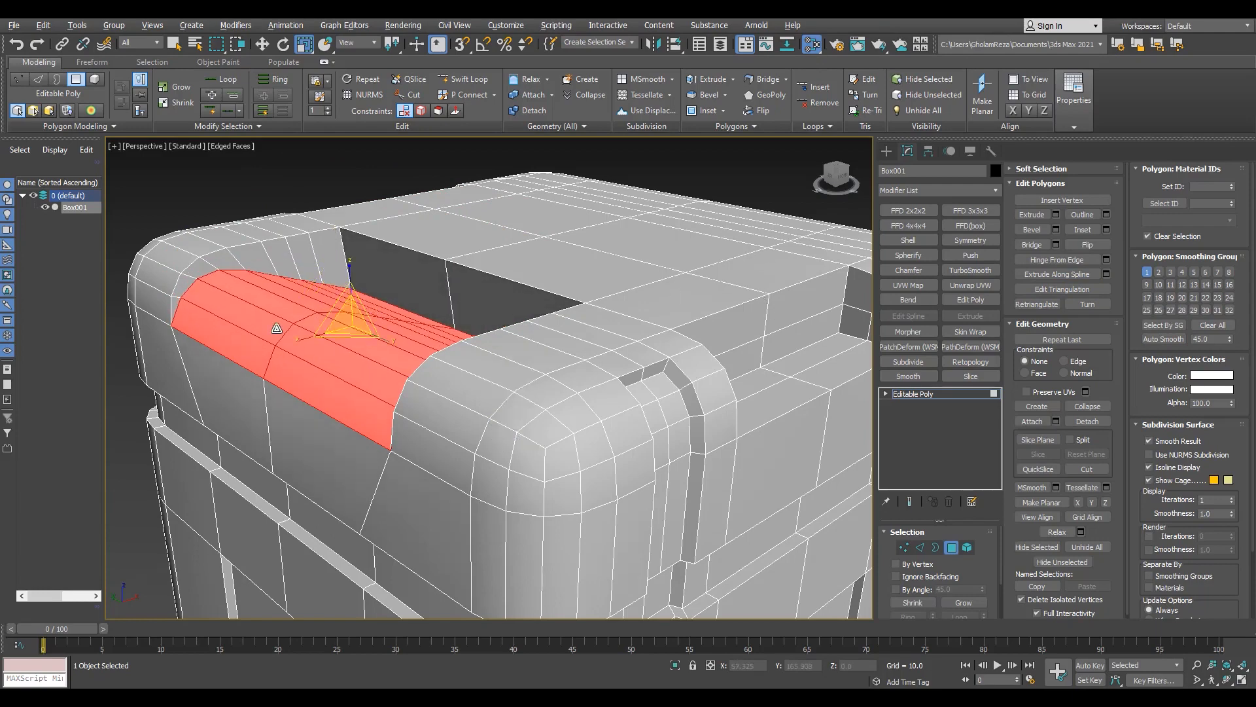
Step: Make the recess's flat inner floor polygons planar along Z
alt+middle_drag(277, 328, 289, 300)
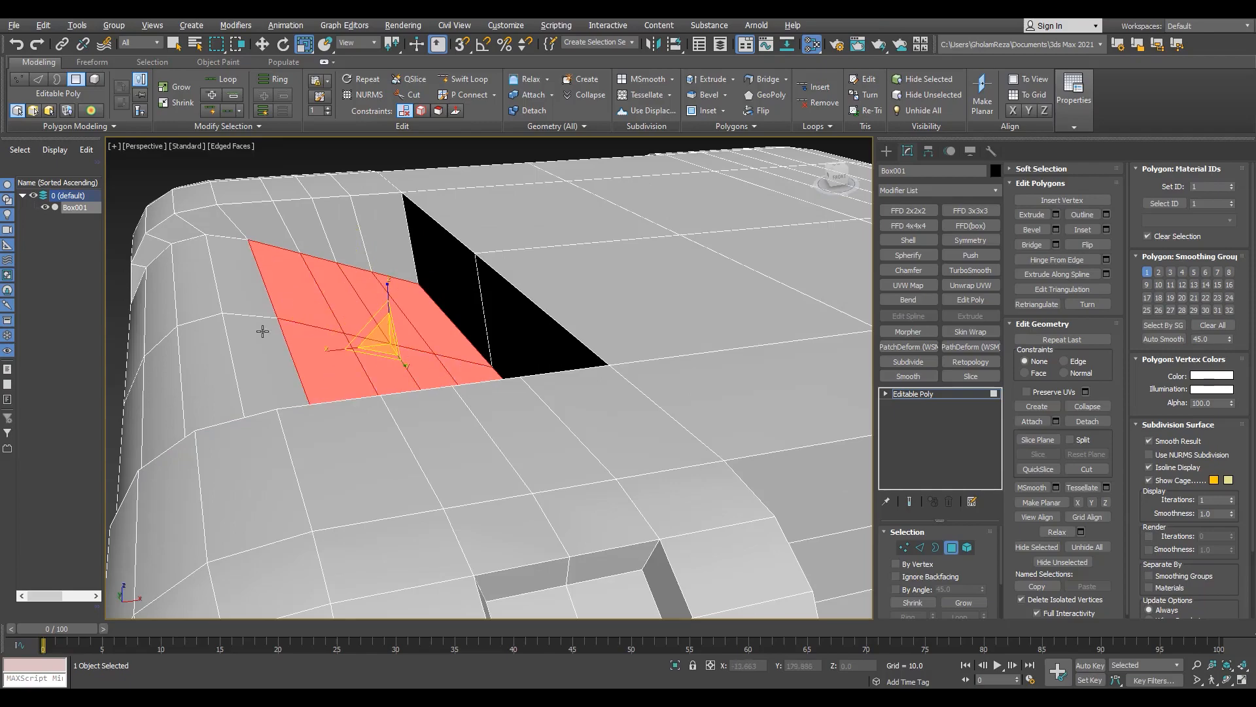
click(1105, 504)
mouse_move(118, 275)
alt+middle_down()
mouse_move(236, 235)
mouse_move(219, 240)
mouse_move(325, 294)
mouse_move(574, 269)
mouse_move(545, 342)
alt+middle_up()
key(w)
scroll(218, 241, down, 5)
click(325, 294)
Step: Examine the lid recess's shading and edge flow with and without the edges displayed
key(F4)
key(F4)
key(F4)
scroll(426, 286, up, 5)
scroll(425, 286, down, 6)
scroll(575, 269, up, 4)
key(F4)
alt+middle_drag(609, 301, 460, 282)
scroll(393, 280, down, 3)
key(F4)
Step: Auto-smooth all polygons of the box again with a threshold of 45
key(ctrl+d)
key(ctrl+a)
click(1158, 342)
click(648, 204)
scroll(471, 334, up, 3)
key(F4)
Step: Detach a copy of the two central side polygons below the groove and narrow it about its center to 35% along Y
alt+middle_drag(471, 333, 542, 347)
click(580, 379)
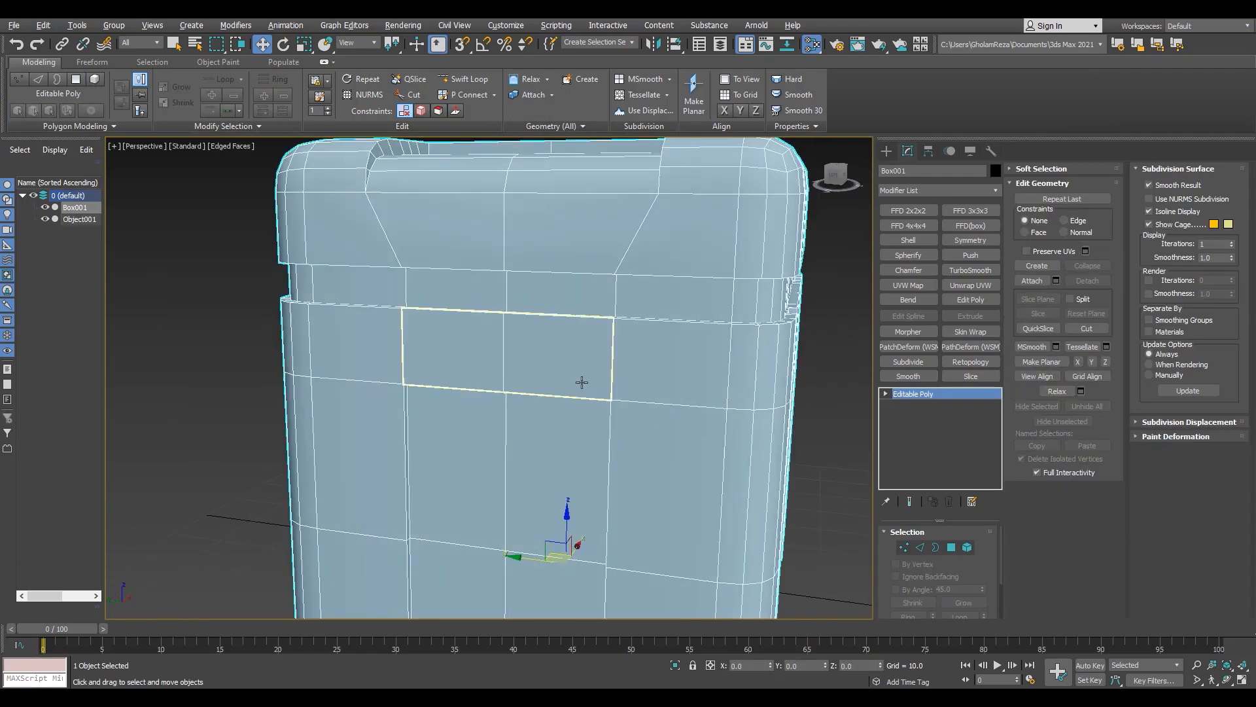
click(908, 151)
click(934, 241)
scroll(442, 351, up, 2)
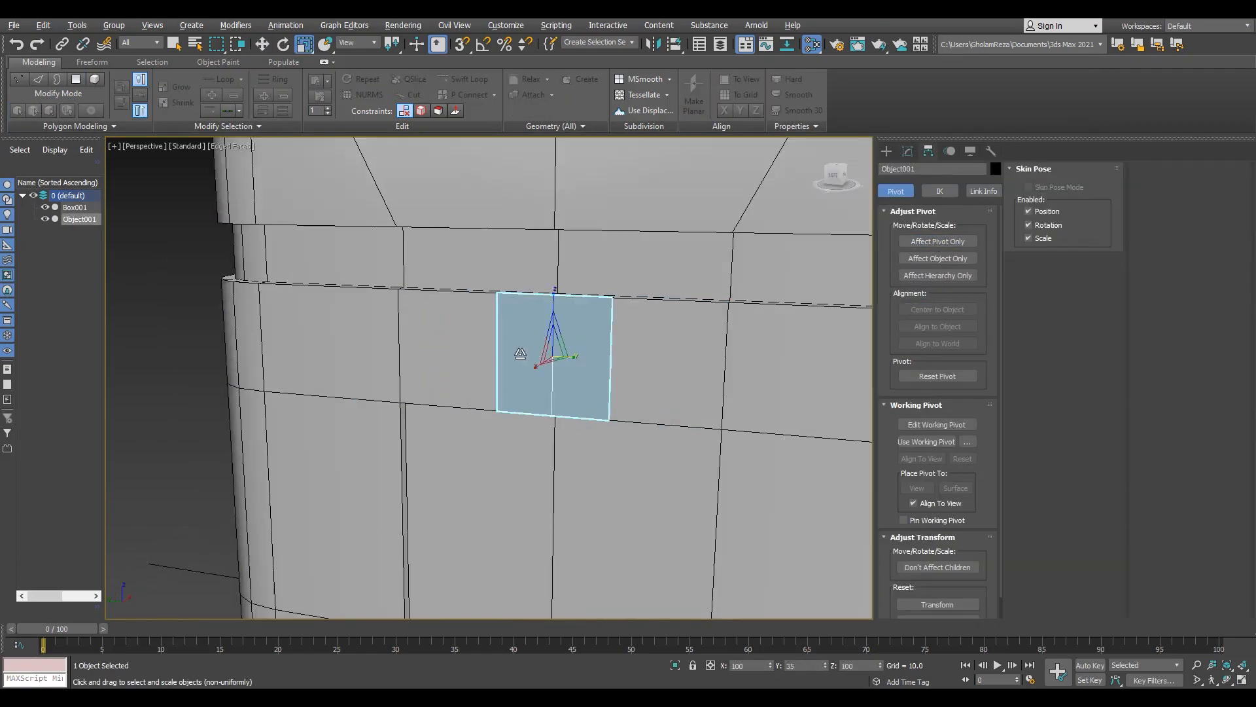
Step: Insert a horizontal edge loop across the middle of the detached panel and pull its lower polygons outward from the box
alt+middle_drag(514, 353, 484, 360)
scroll(540, 323, up, 4)
key(alt+c)
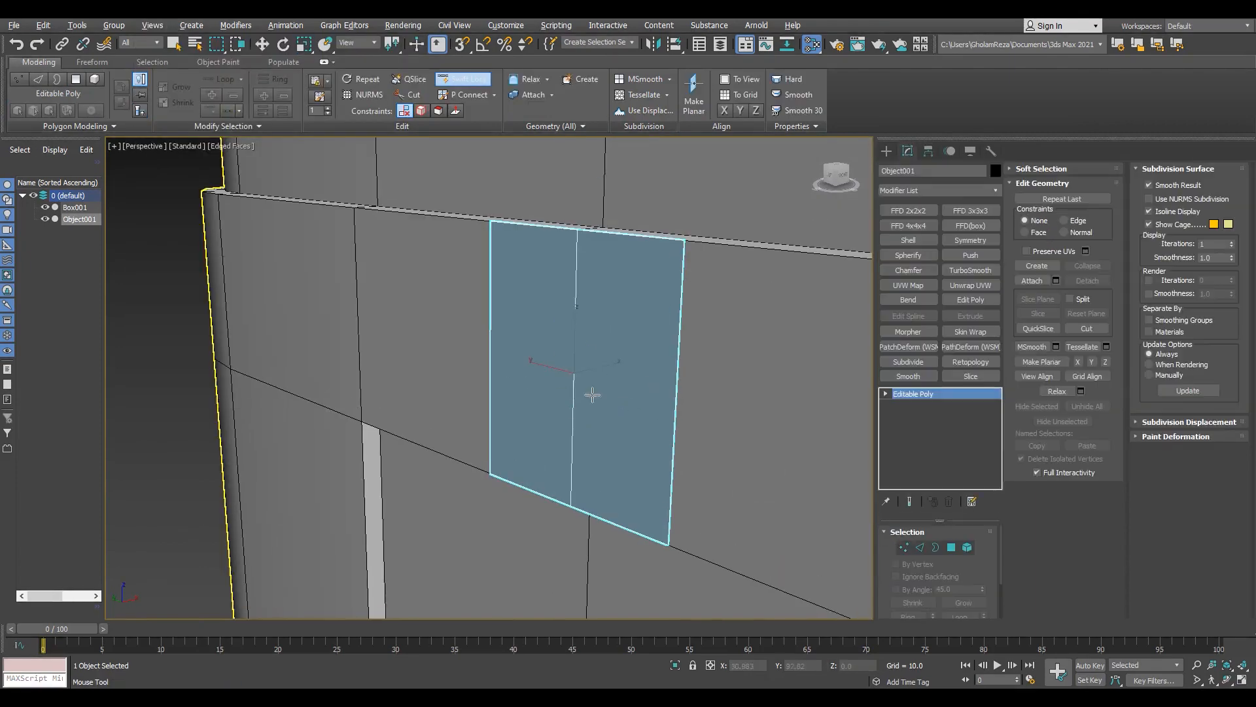
key(4)
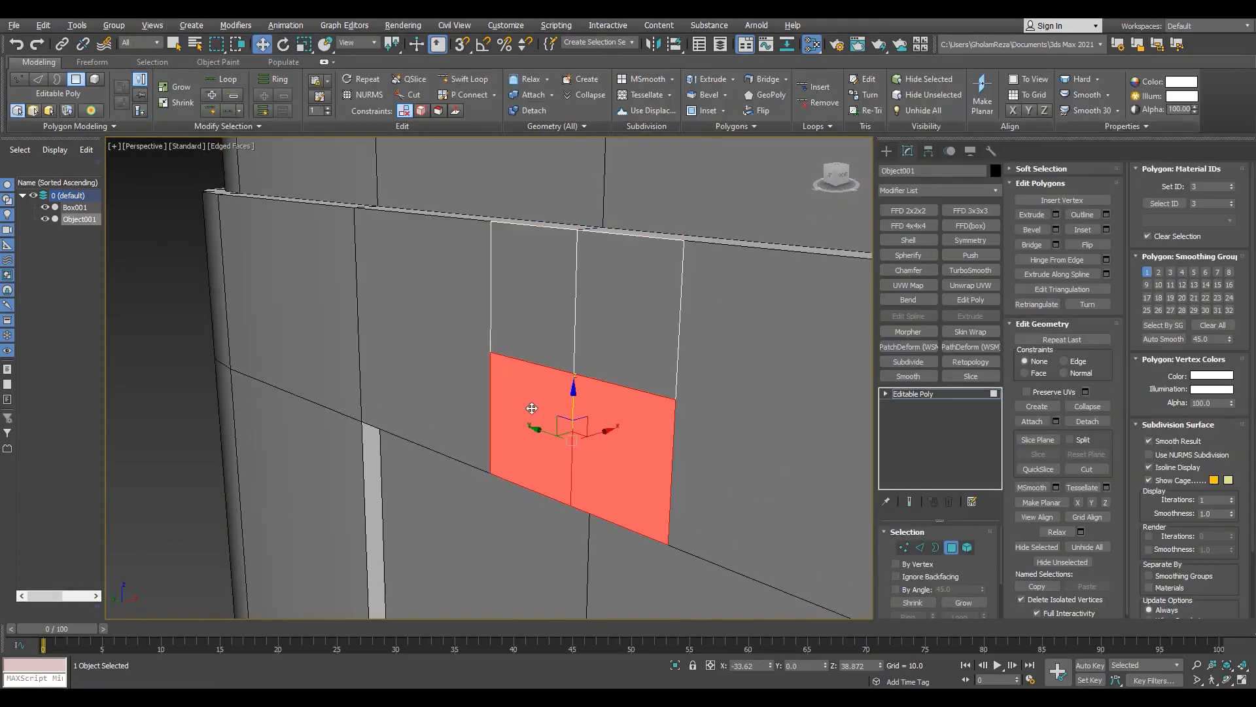
alt+middle_drag(532, 410, 491, 410)
click(971, 394)
drag(603, 367, 575, 374)
key(4)
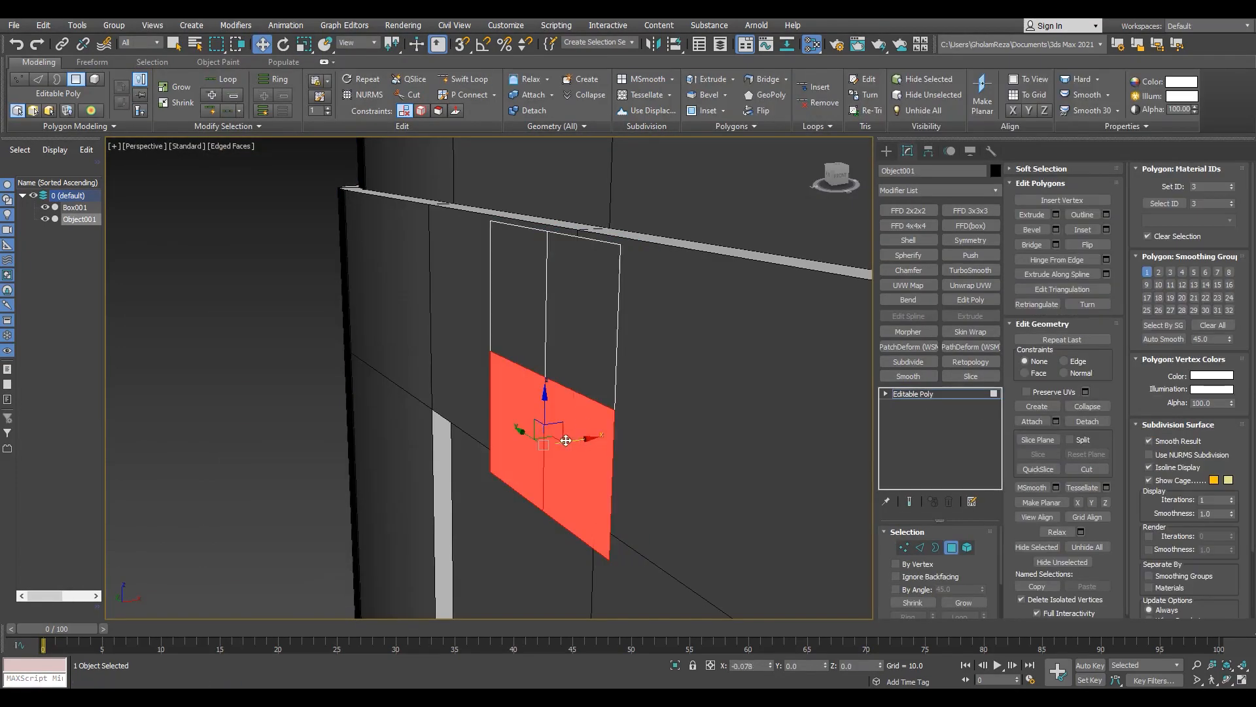
drag(592, 431, 543, 439)
Step: Extend the panel's bottom edges downward and back toward the box as a slanted strip
scroll(621, 340, down, 4)
alt+middle_drag(625, 354, 611, 213)
scroll(605, 314, up, 1)
drag(607, 337, 605, 336)
click(736, 304)
alt+middle_drag(680, 281, 670, 382)
key(2)
double_click(618, 379)
alt+middle_drag(677, 442, 687, 432)
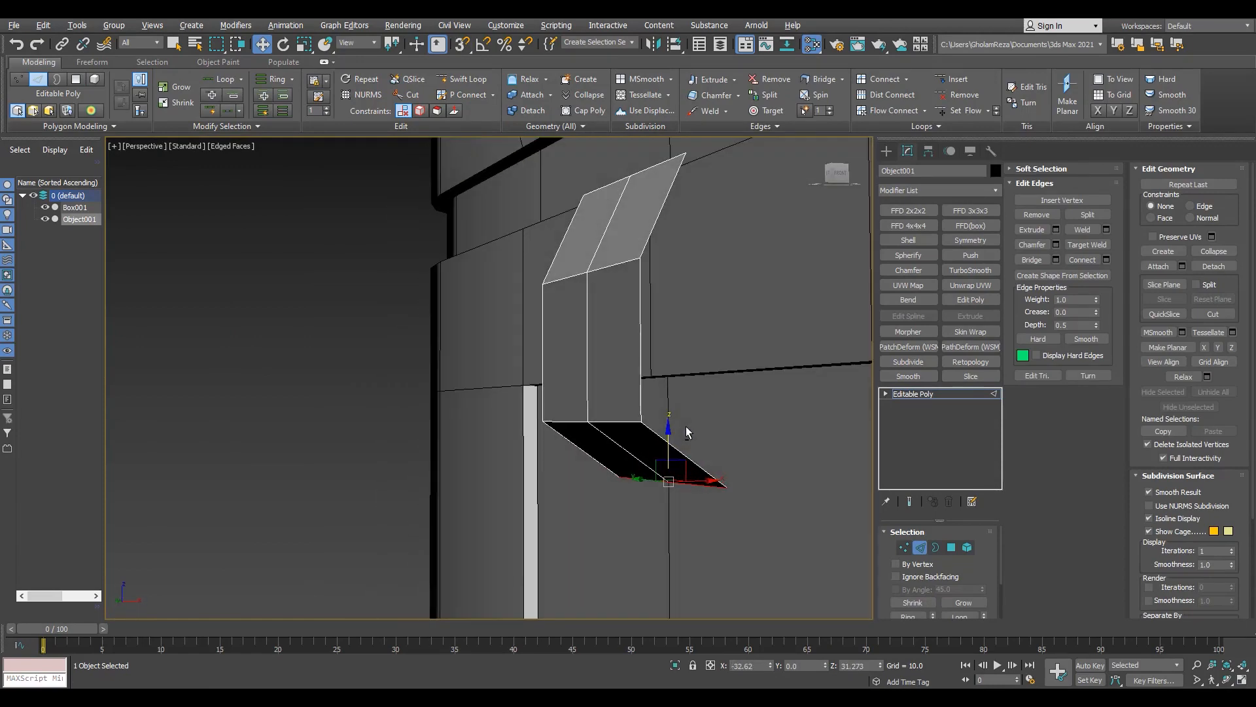
Step: Extend the strip's lower edges upward behind the panel, using snapping to align them with the box geometry
key(s)
alt+middle_drag(652, 377, 666, 413)
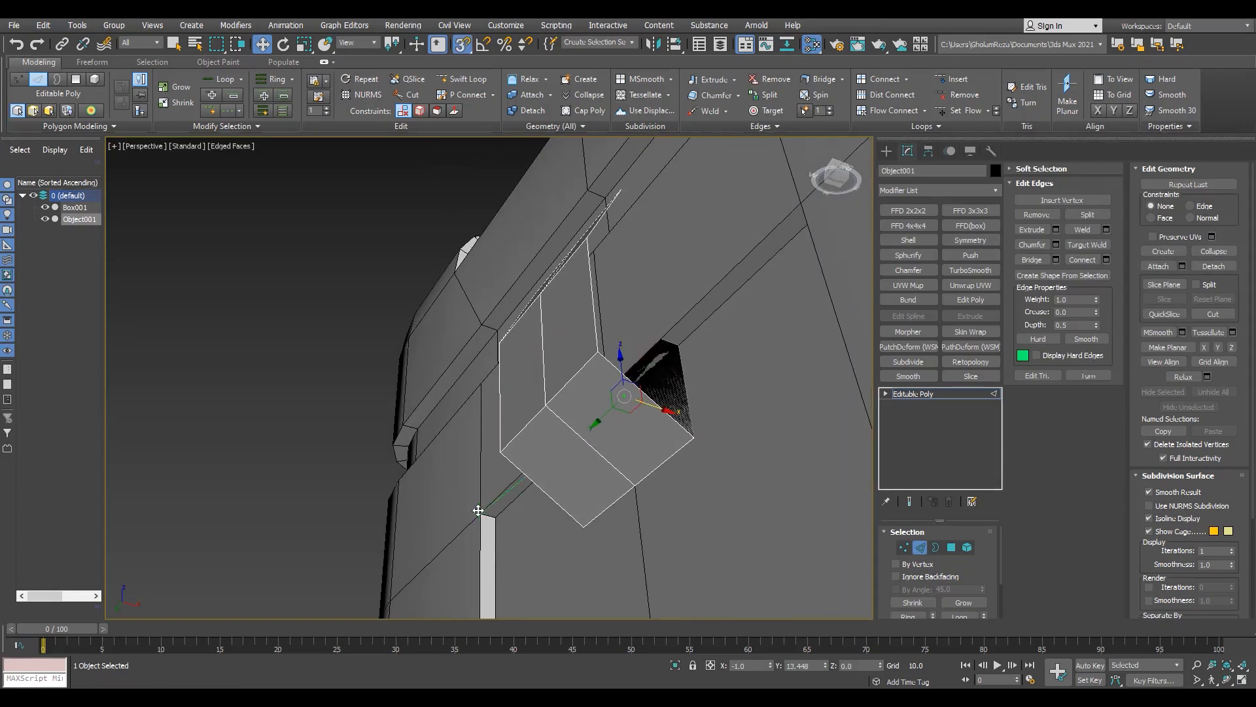
key(s)
alt+middle_drag(478, 510, 630, 244)
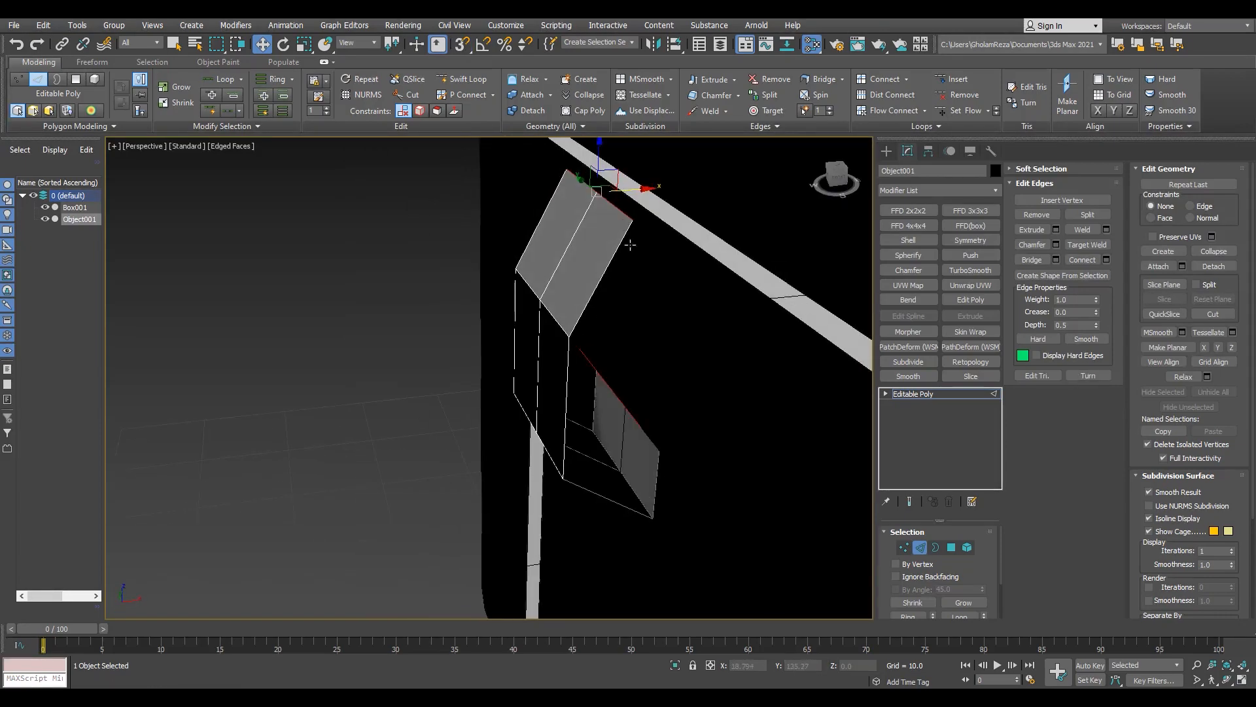
Step: Extend the panel's top edges inward onto the box ledge with snapping and complete the latch profile behind the panel
alt+middle_drag(571, 192, 519, 329)
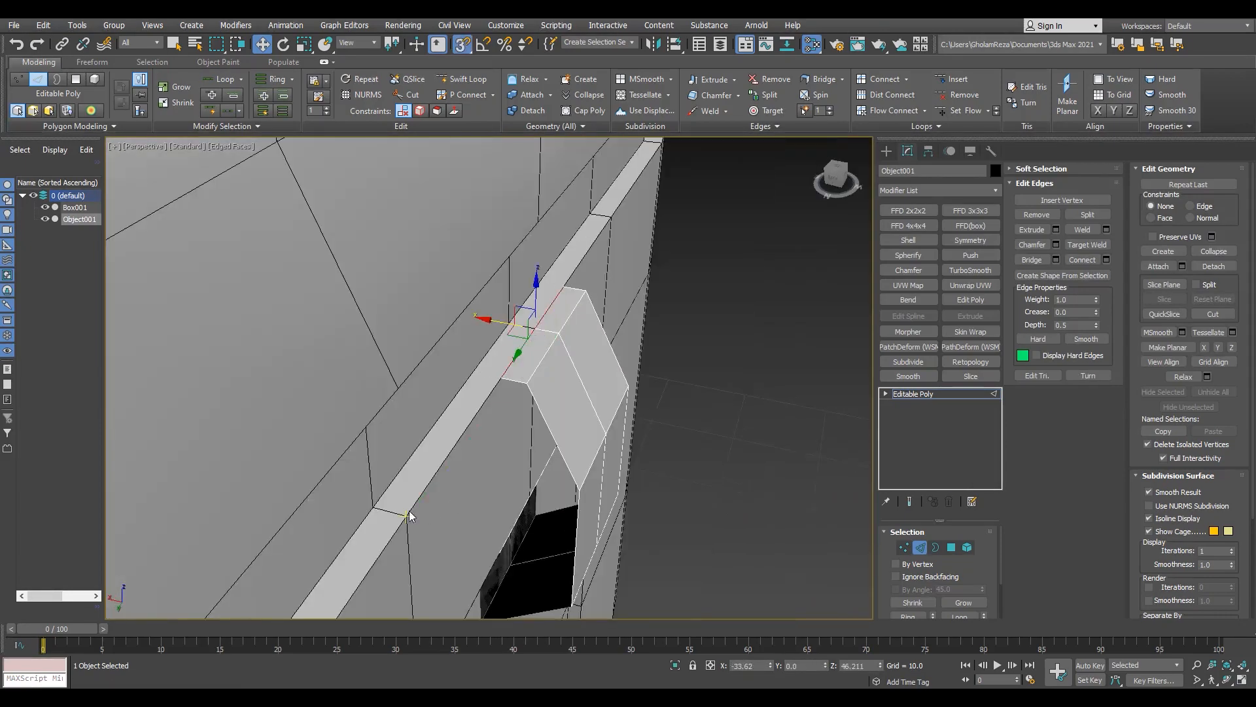
key(s)
alt+middle_drag(409, 516, 476, 491)
alt+middle_drag(511, 401, 519, 340)
key(F3)
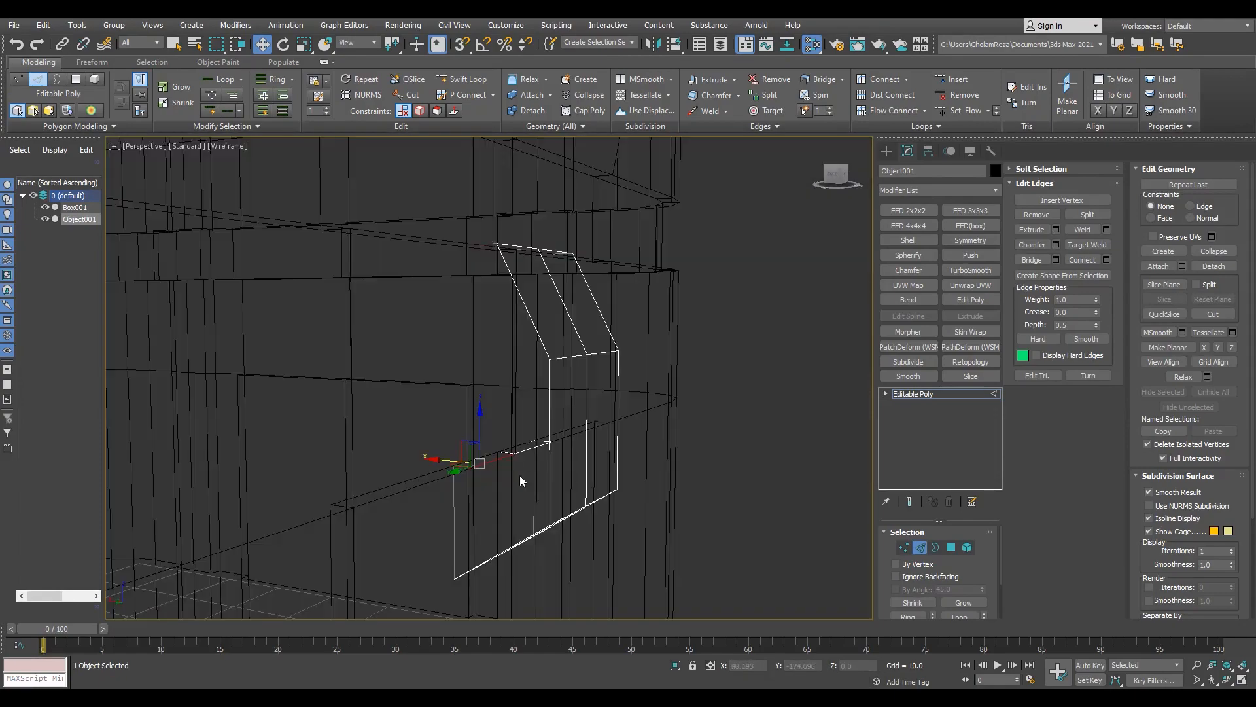
alt+middle_drag(519, 475, 449, 454)
scroll(449, 454, up, 2)
key(F3)
scroll(532, 445, down, 4)
alt+middle_drag(532, 445, 435, 367)
Step: Apply a Shell modifier to the latch strip, replacing the outer thickness with an inner amount
key(2)
click(913, 239)
scroll(559, 422, up, 3)
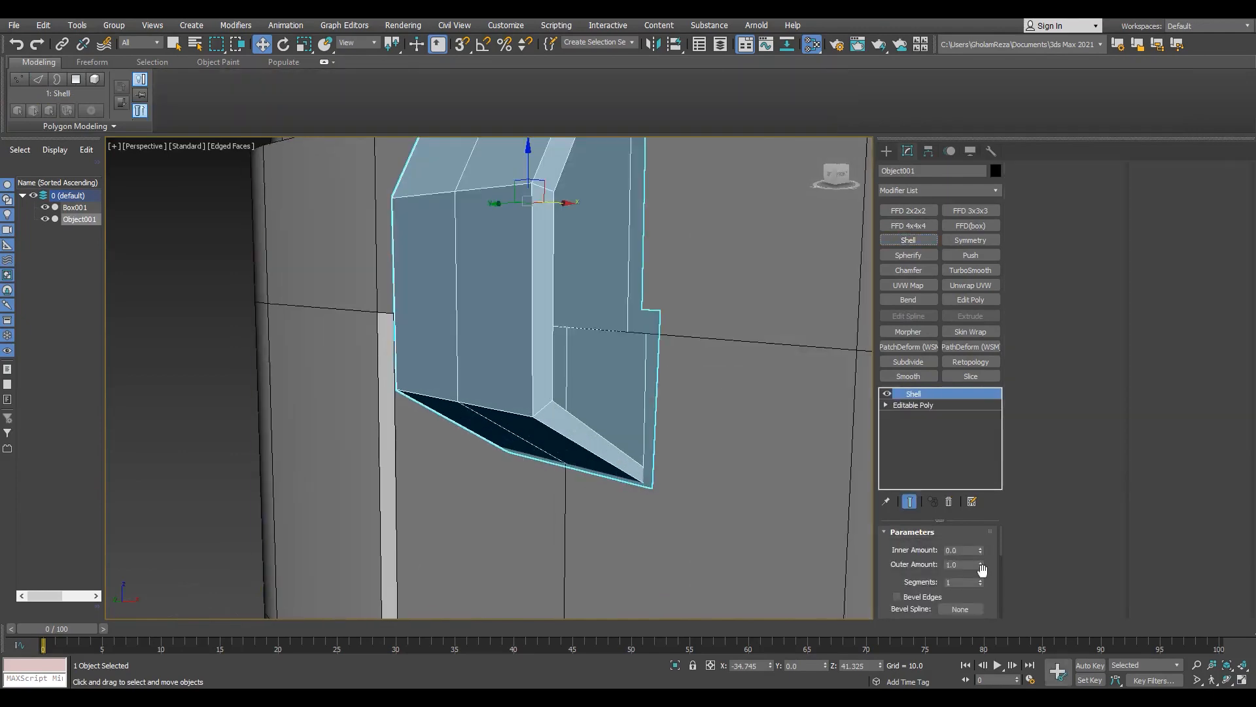
right_click(980, 564)
drag(980, 550, 976, 490)
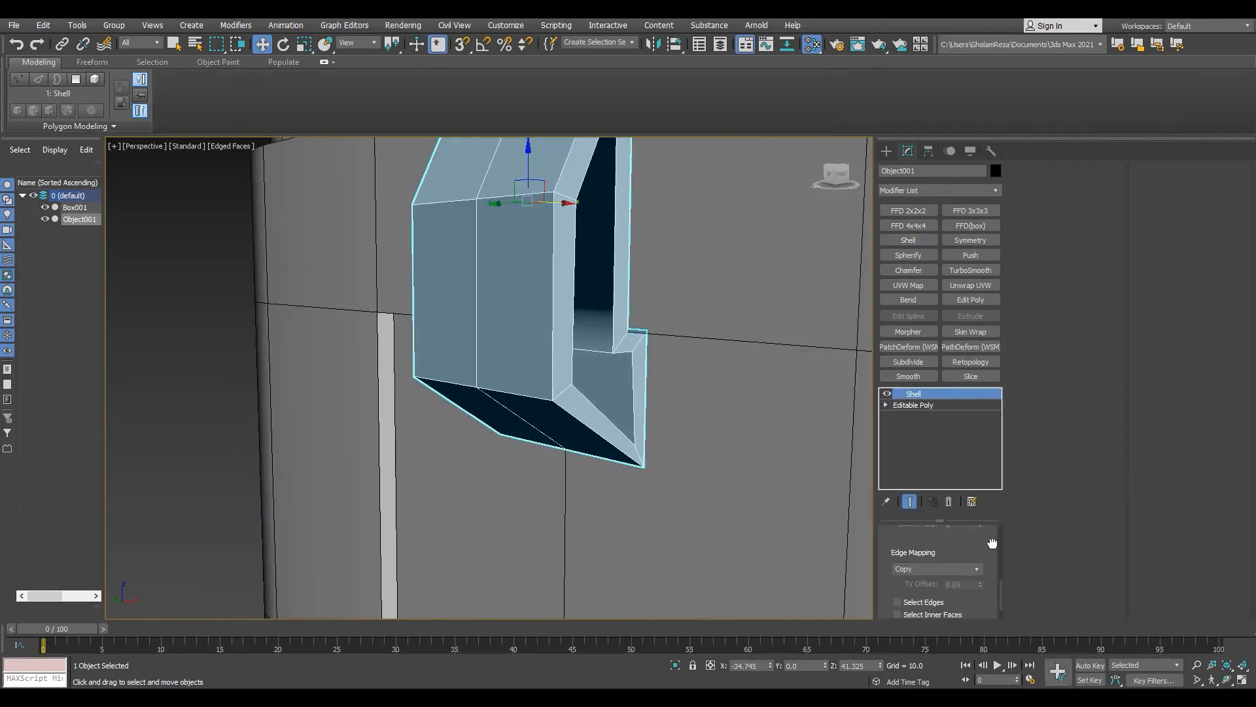
scroll(594, 455, down, 3)
alt+middle_drag(594, 455, 586, 473)
Step: Shift the latch's vertical front polygons outward at the Editable Poly level beneath the Shell modifier
click(912, 404)
key(4)
ctrl+click(543, 382)
key(ctrl+e)
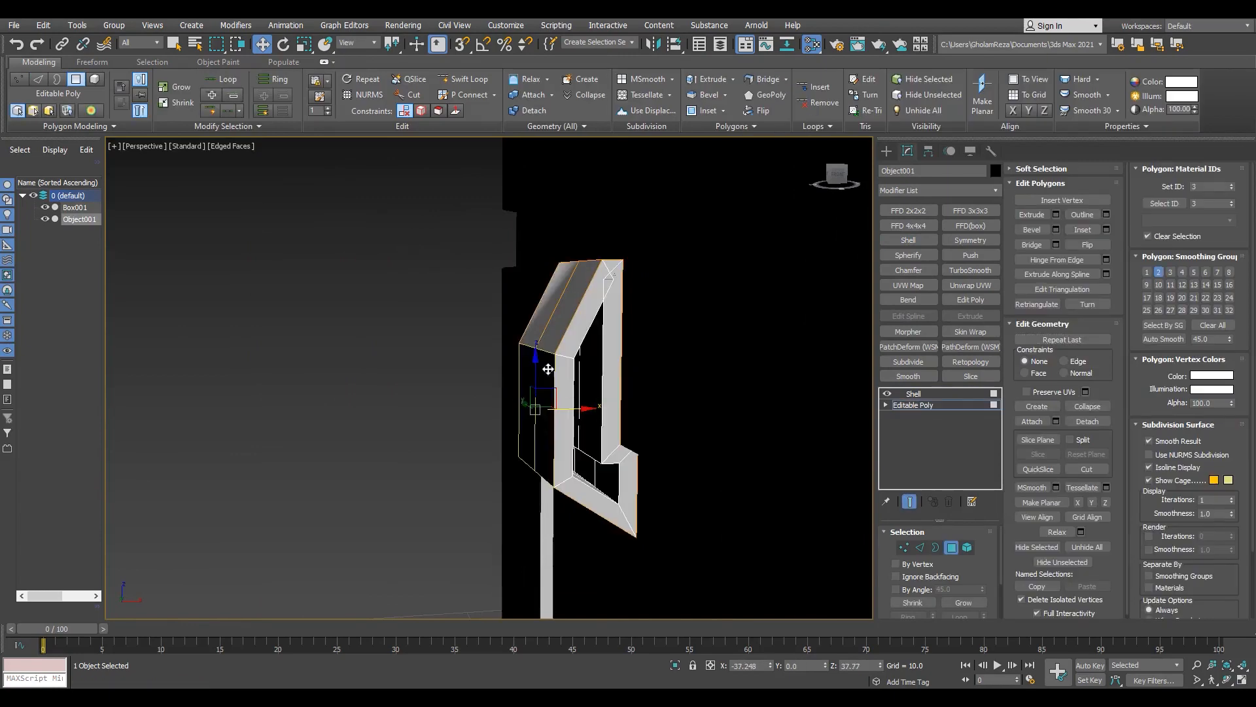
mouse_move(591, 487)
alt+middle_down()
mouse_move(582, 401)
mouse_move(526, 409)
alt+middle_up()
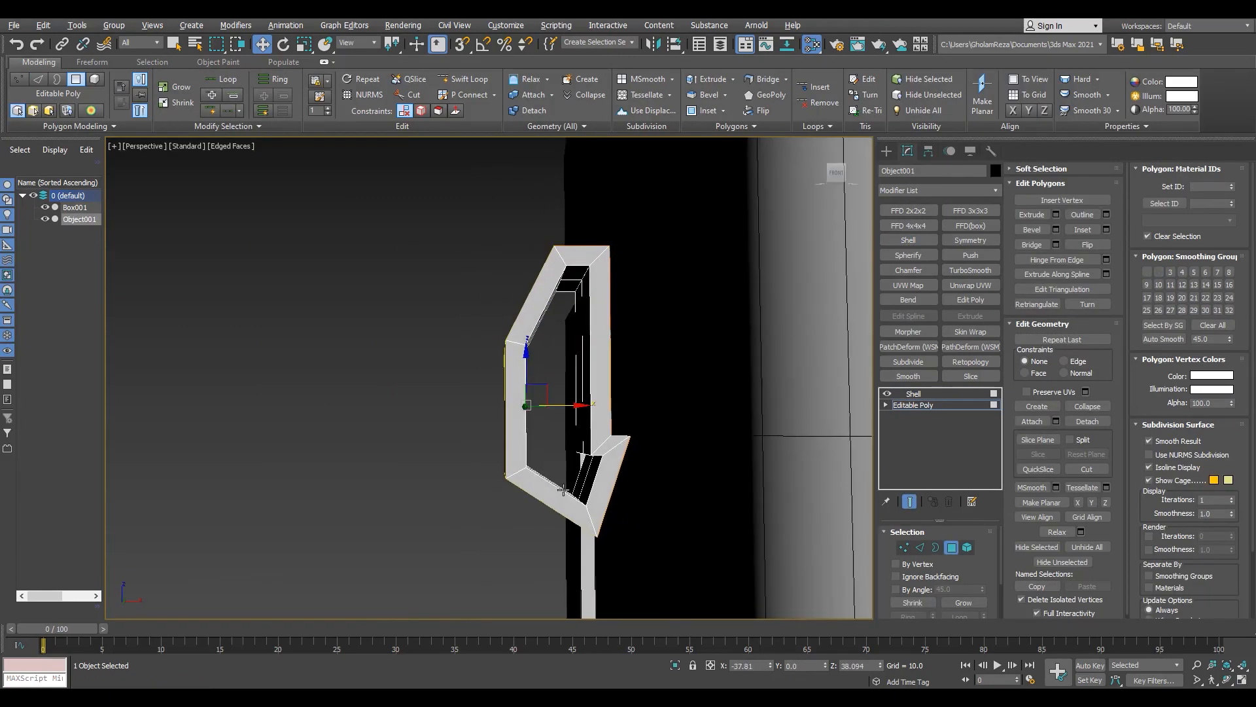
Step: Add a middle edge to the latch's lower slanted section and move it outward to bend the profile
scroll(548, 494, up, 3)
key(F3)
key(2)
click(558, 507)
key(F3)
key(alt+w)
middle_drag(639, 254, 677, 286)
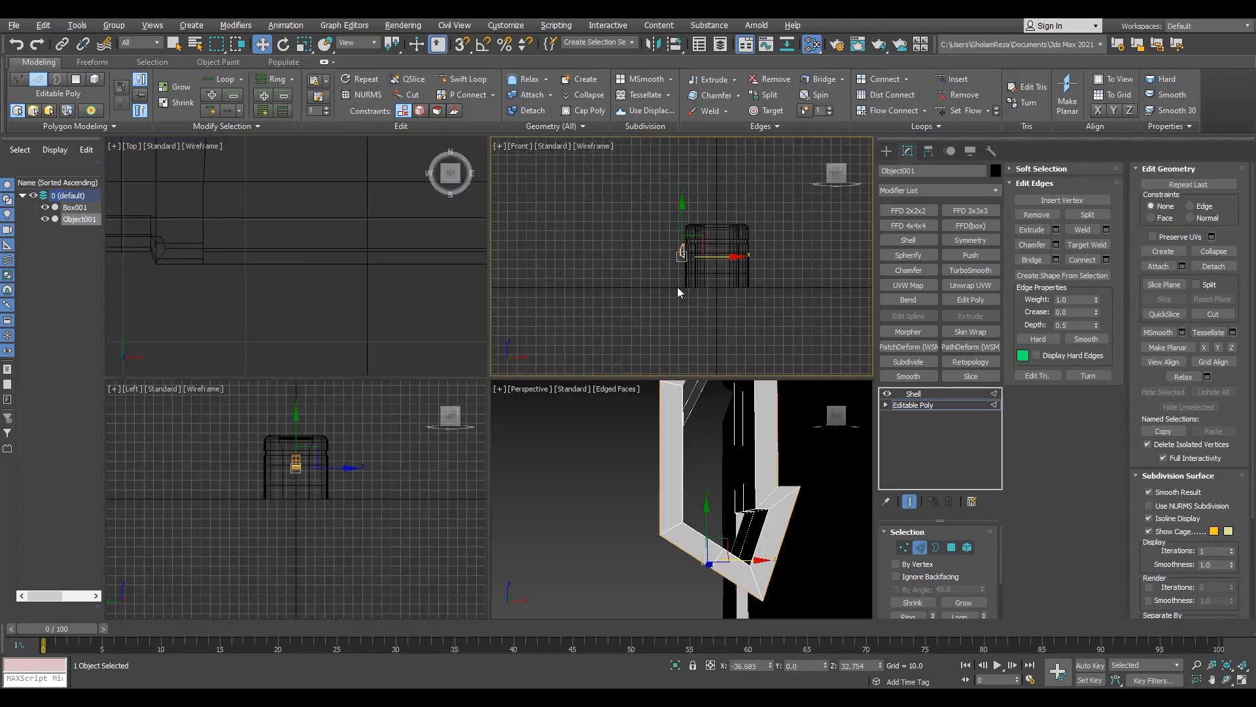
key(alt+w)
key(z)
scroll(553, 412, down, 4)
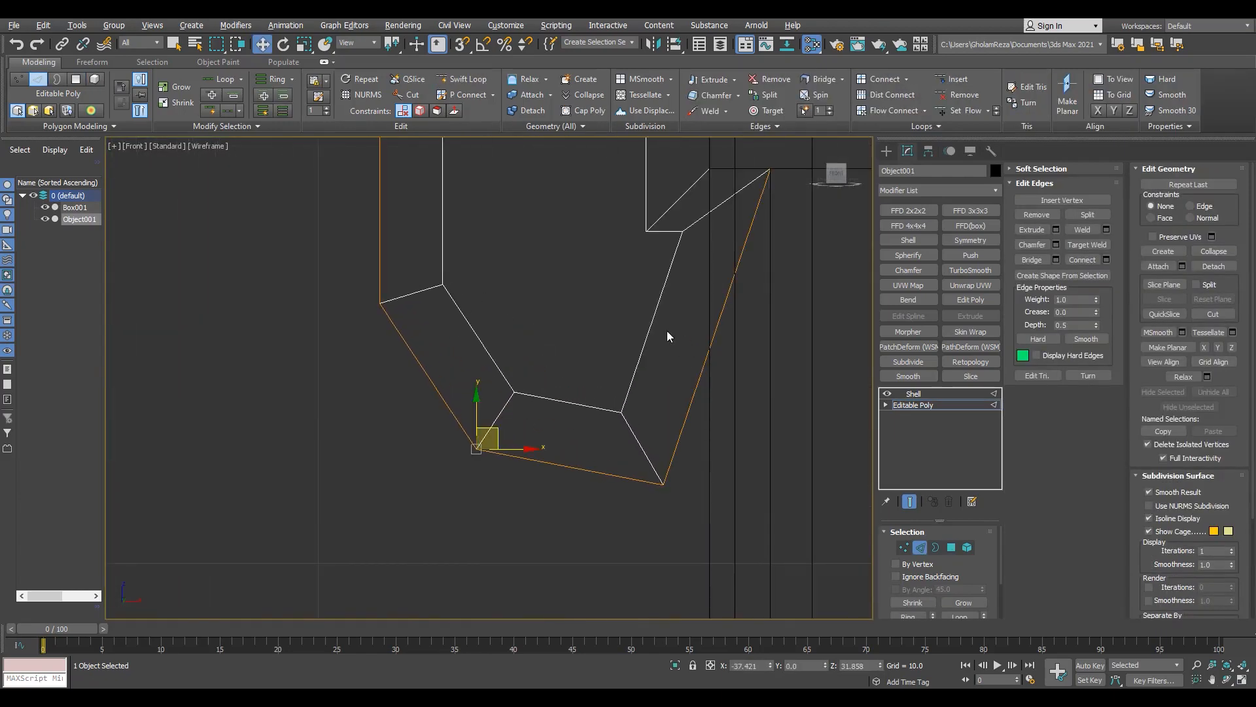
Step: Add an edge to the hook's slanted back section and move it outward directly below the hook's tip
key(ctrl+shift+e)
key(1)
drag(667, 337, 694, 303)
drag(735, 306, 757, 322)
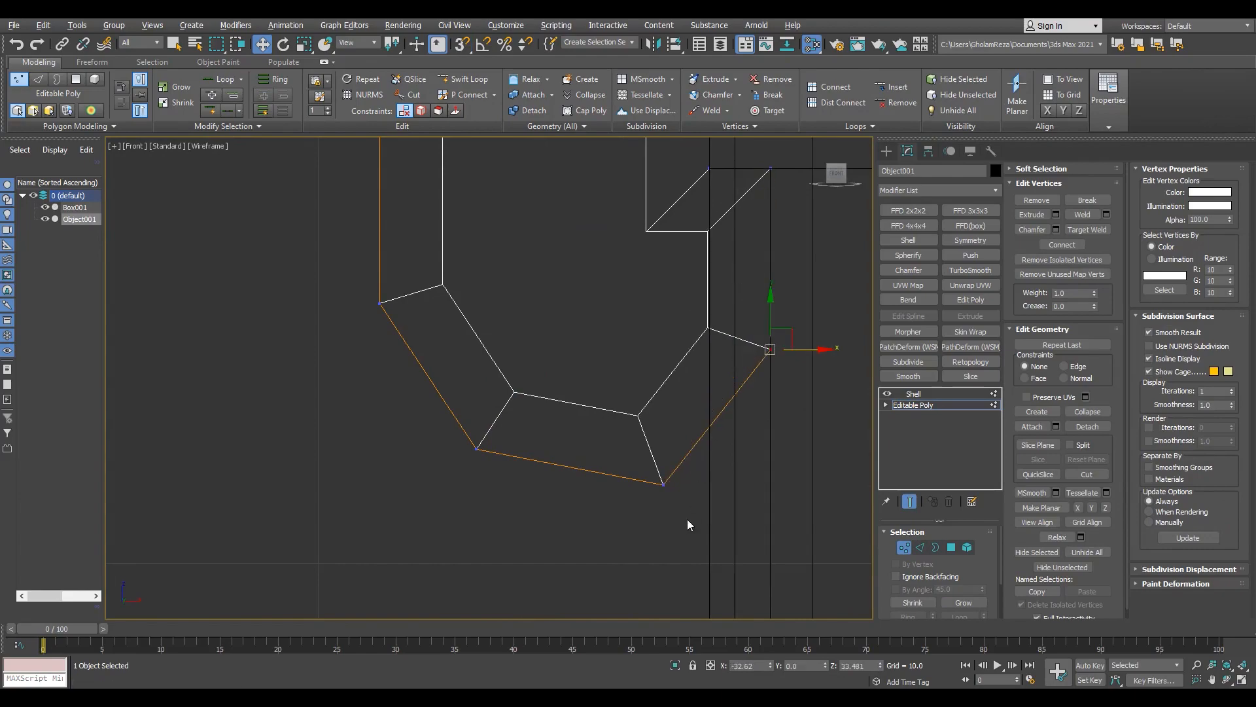
key(p)
scroll(638, 399, down, 5)
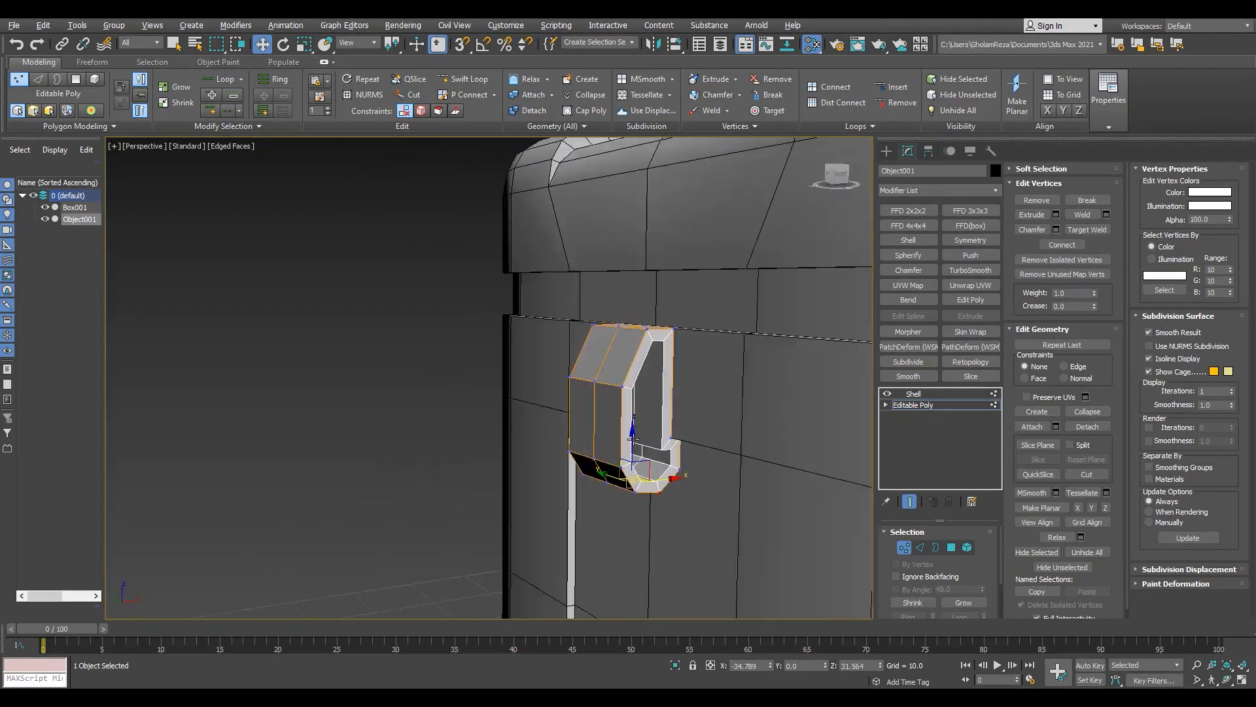
mouse_move(638, 399)
alt+middle_down()
mouse_move(588, 418)
mouse_move(711, 429)
mouse_move(658, 432)
alt+middle_up()
scroll(658, 432, down, 4)
alt+middle_drag(625, 491, 589, 504)
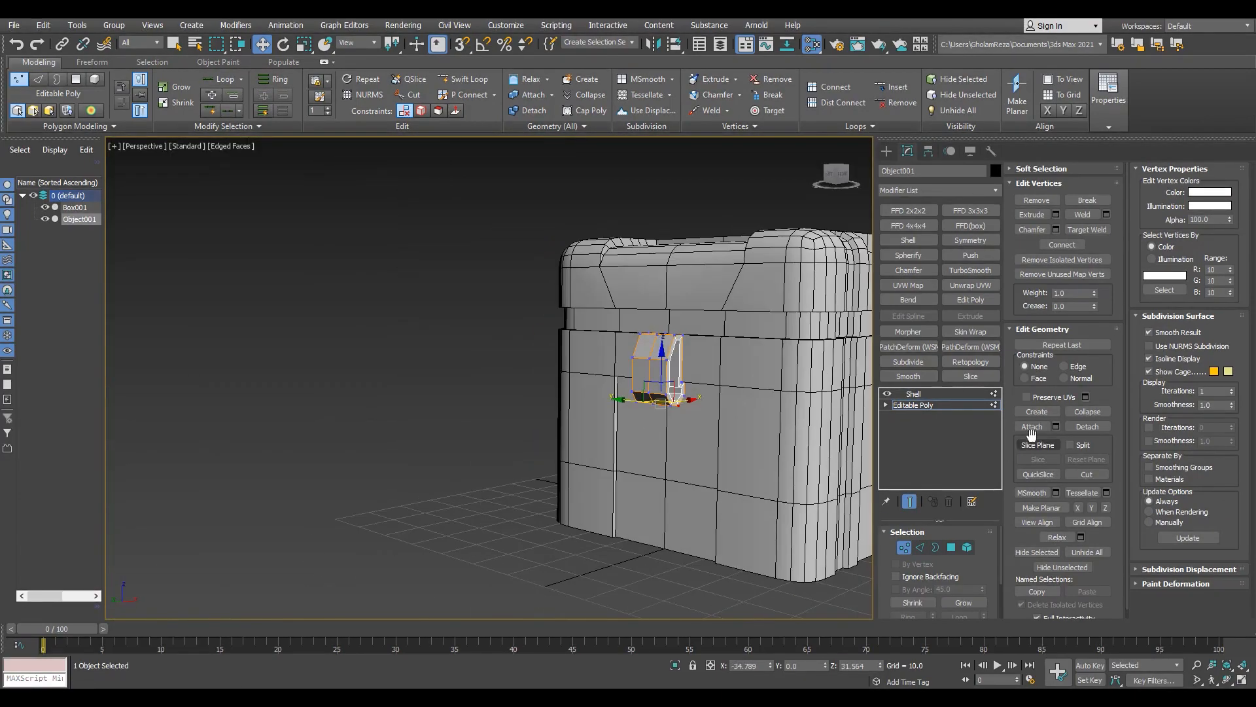
Step: Widen the latch sideways by scaling its vertices along one axis
key(1)
key(alt+w)
right_click(373, 530)
key(alt+w)
scroll(479, 295, up, 7)
key(F3)
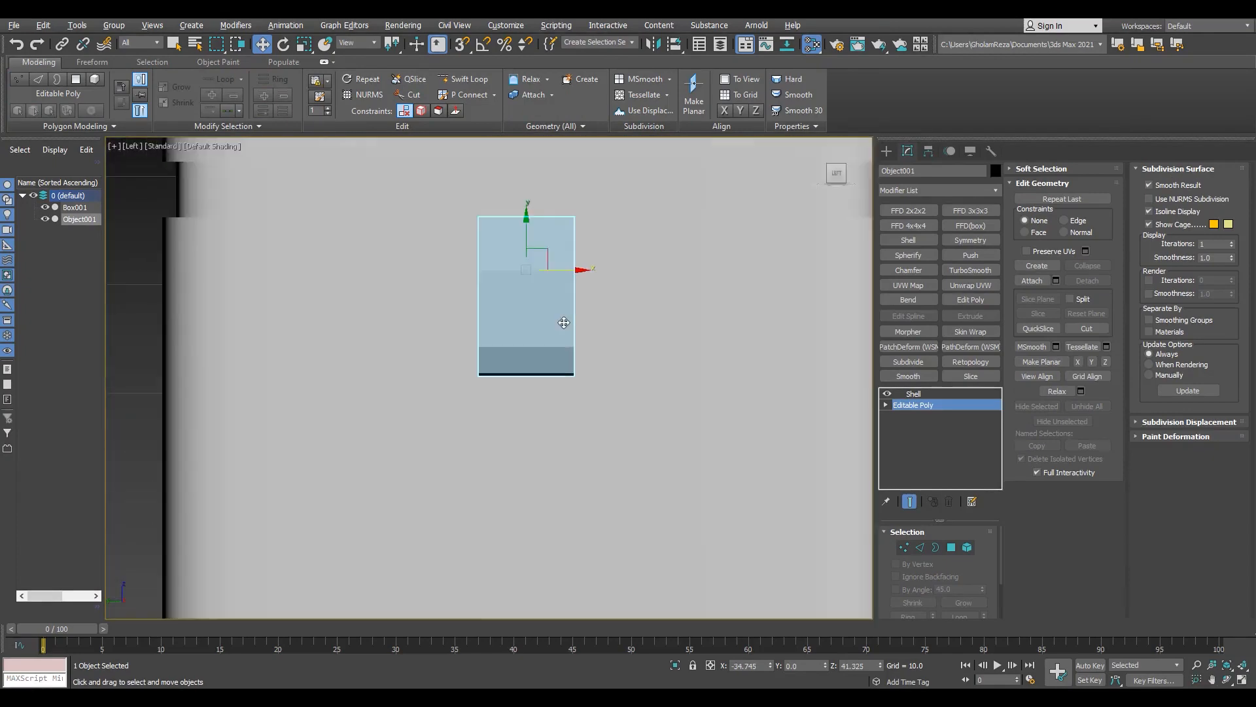
key(F3)
key(1)
key(F3)
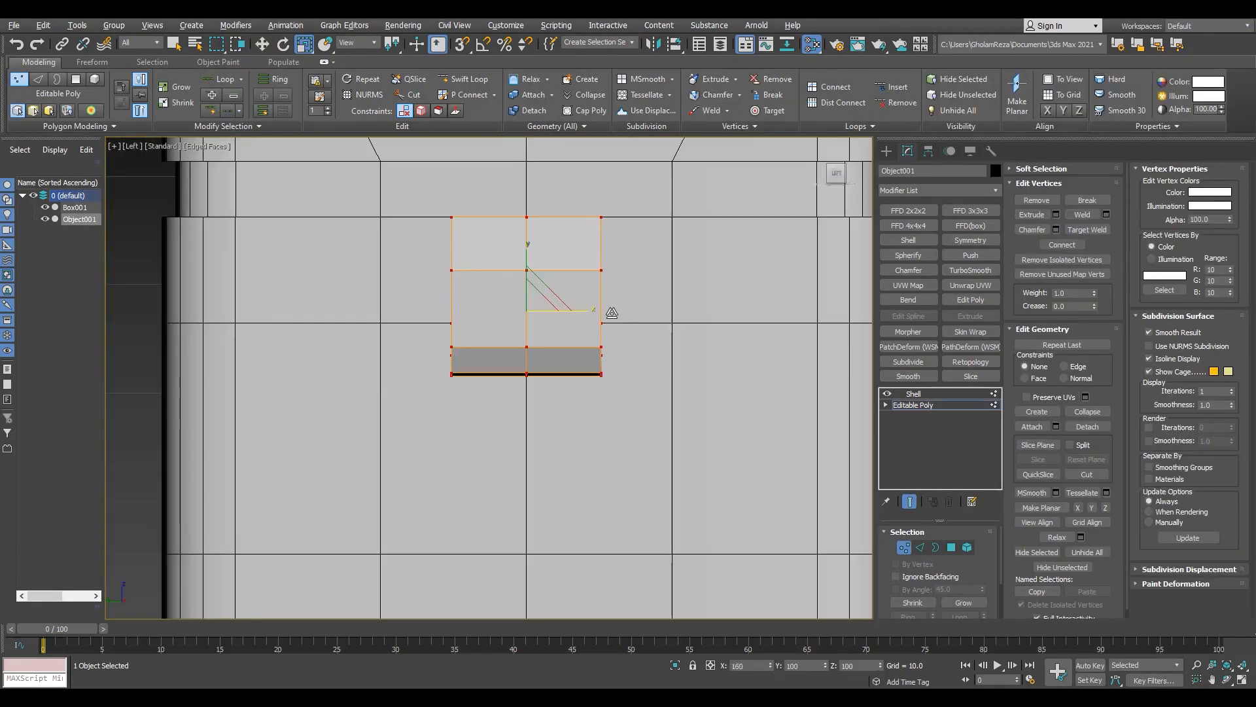
Step: Draw a rectangle spline about 14 by 20 units below the latch and centre it on the latch's midline
click(886, 150)
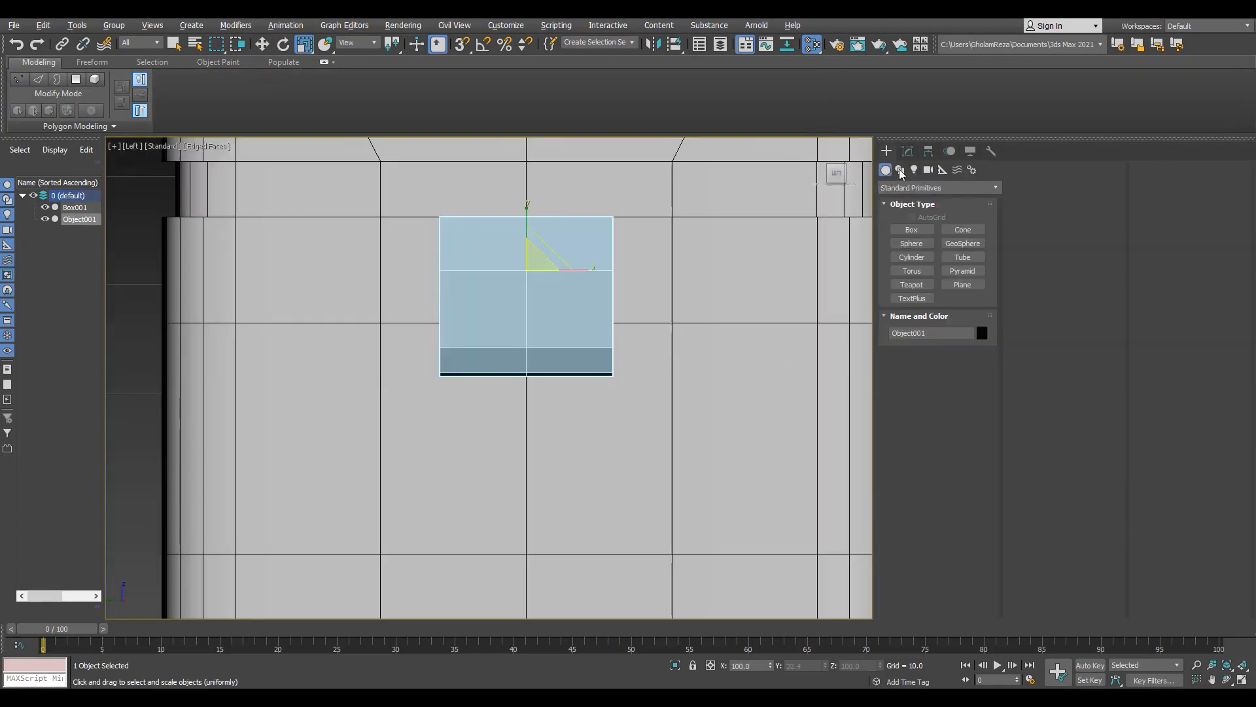
middle_drag(651, 411, 650, 347)
drag(438, 444, 614, 357)
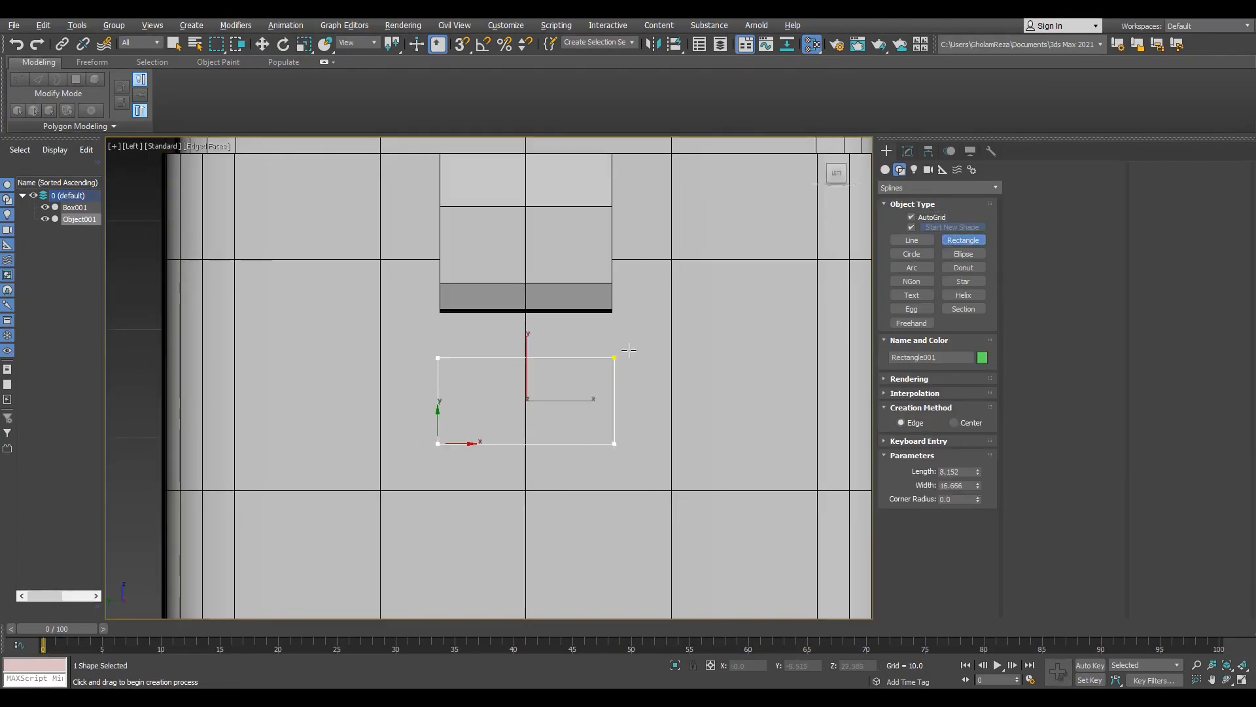
key(r)
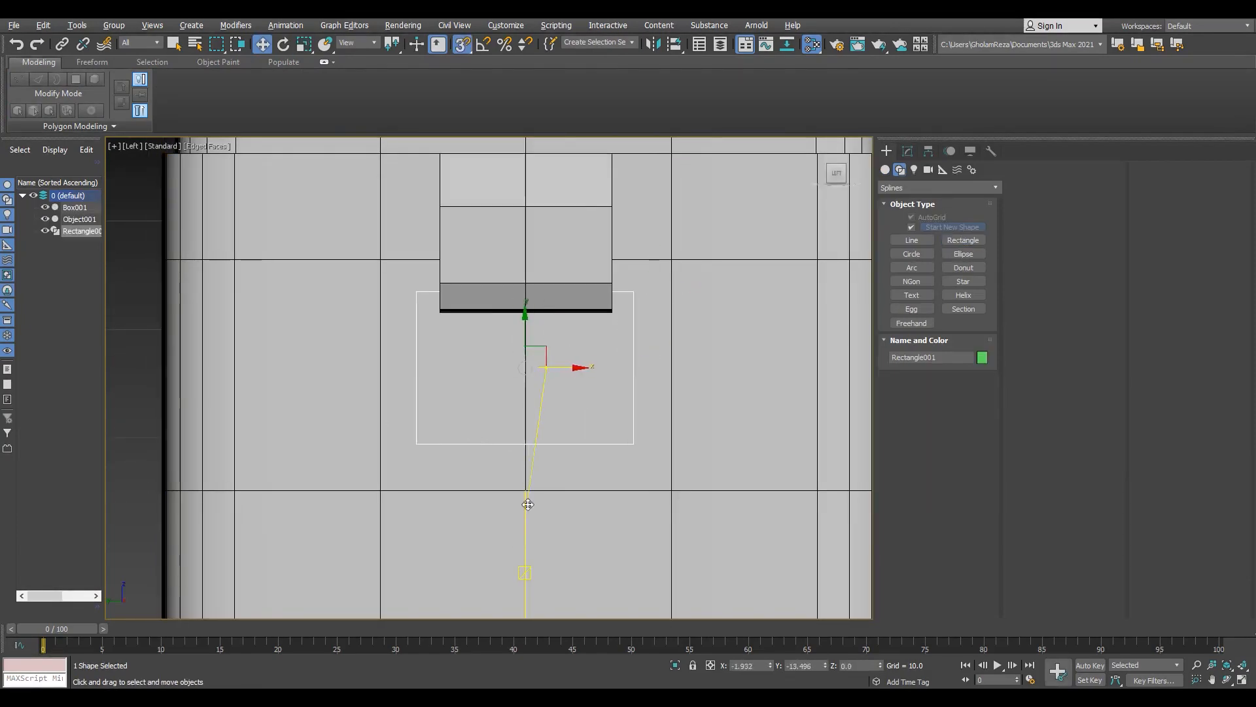
Step: Move the rectangle outward and up so its upper side sits inside the latch hook
key(p)
scroll(652, 481, up, 5)
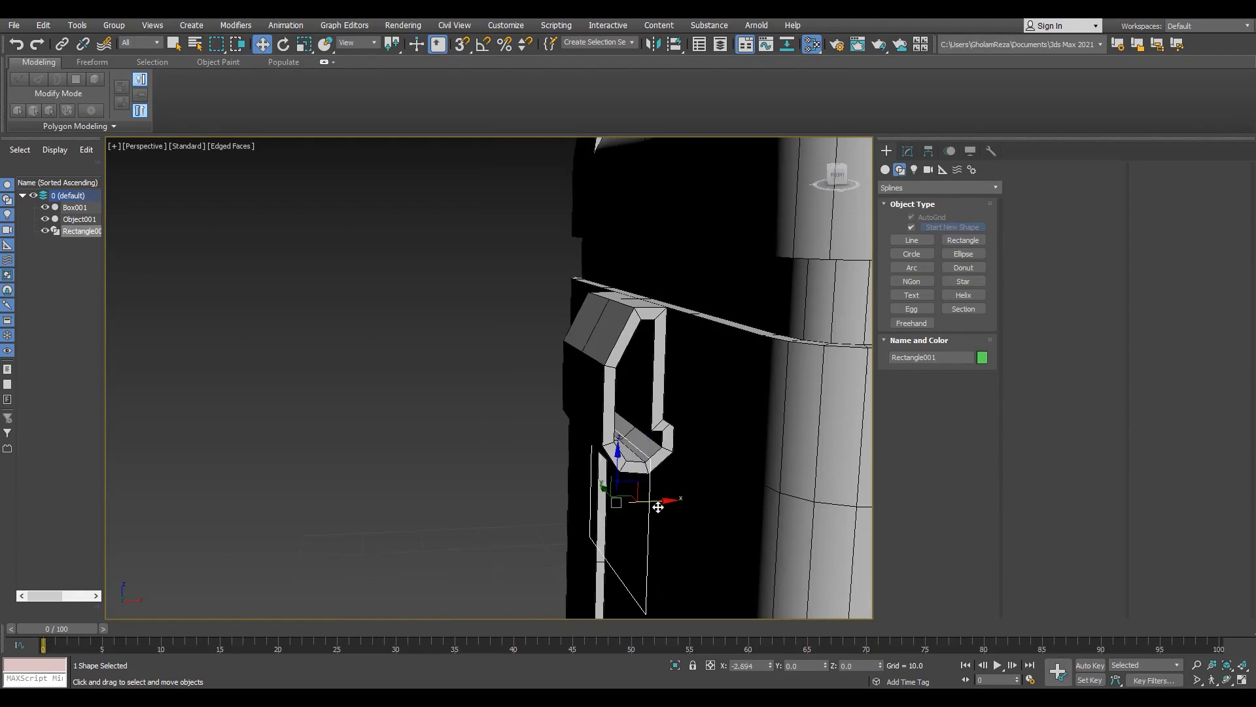
alt+middle_drag(621, 456, 659, 527)
key(alt+w)
right_click(224, 575)
key(alt+w)
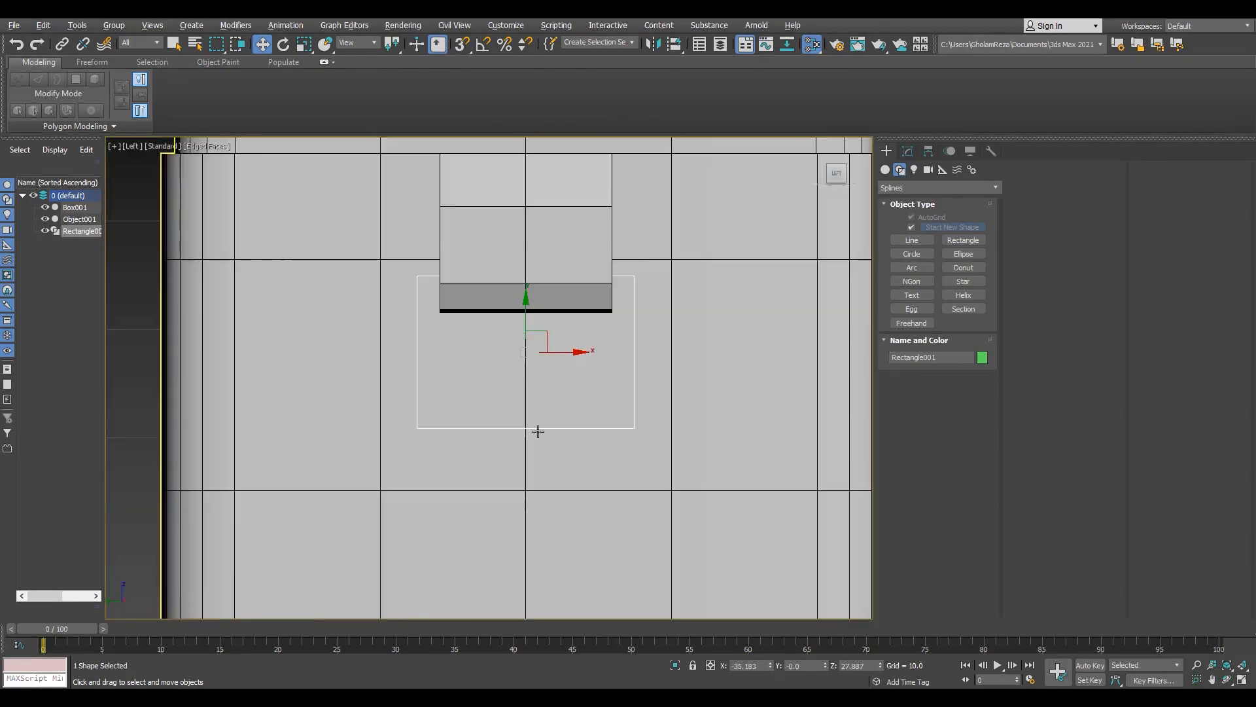
scroll(588, 316, up, 2)
middle_drag(588, 316, 581, 352)
Step: Round the rectangle's corners with a corner radius of about 1.32
click(908, 151)
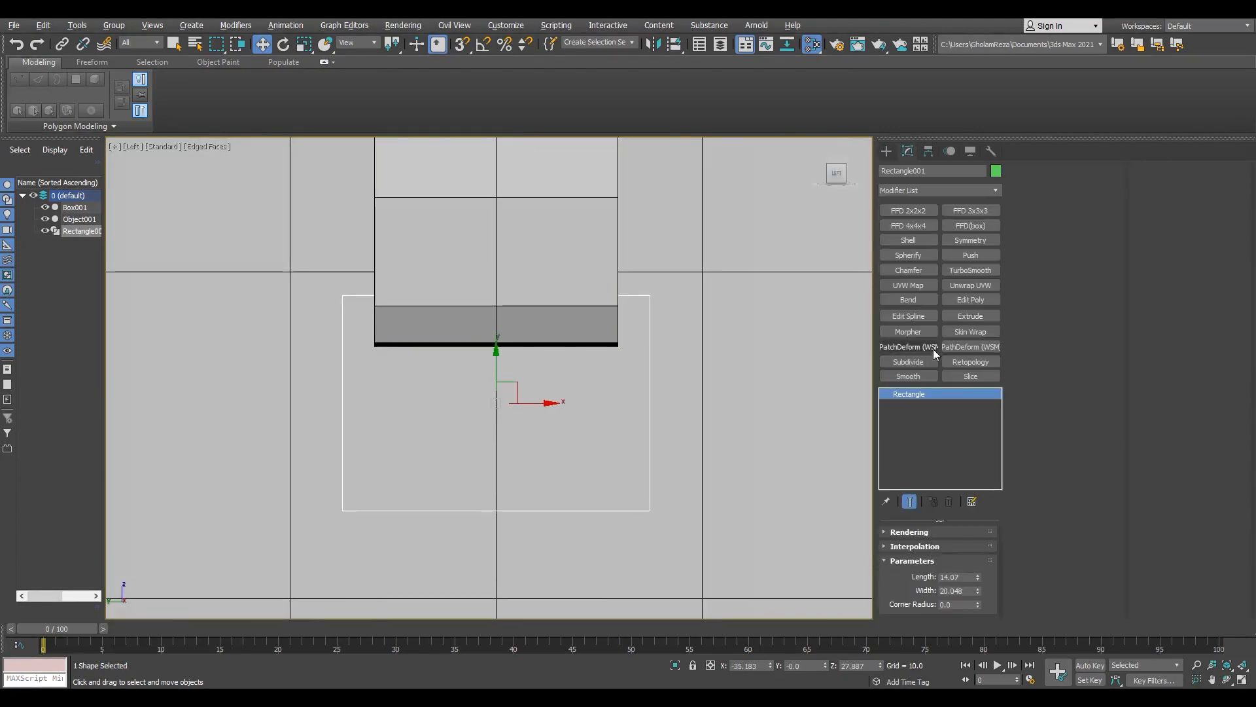
drag(983, 545, 980, 532)
key(F3)
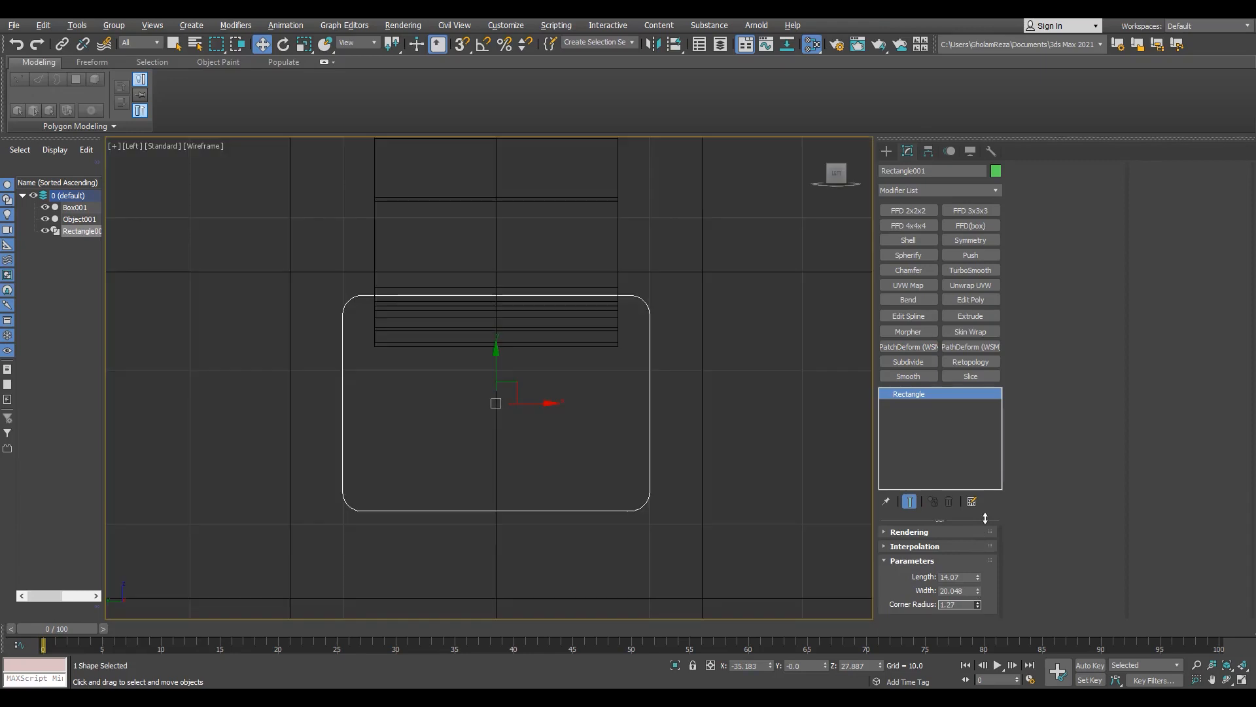
scroll(610, 400, down, 2)
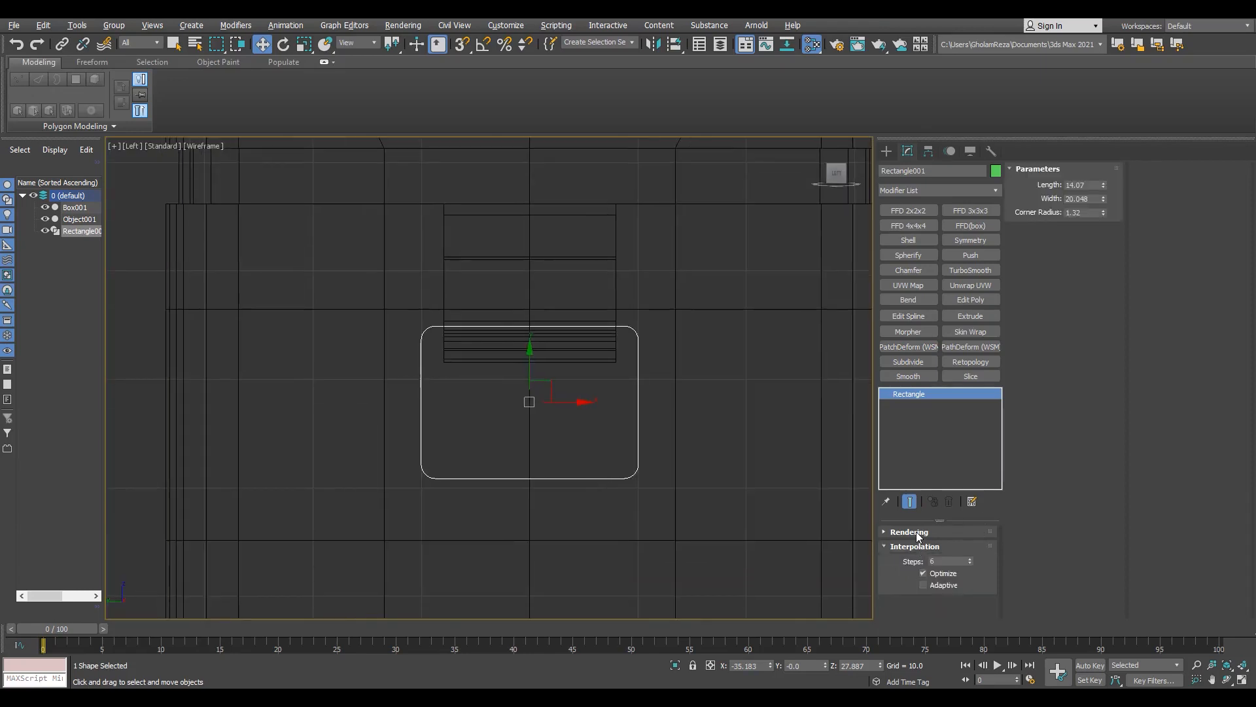
Step: Make the rectangle renderable in the renderer and viewport as a radial tube with thickness 1.96
click(924, 556)
key(z)
scroll(968, 550, down, 2)
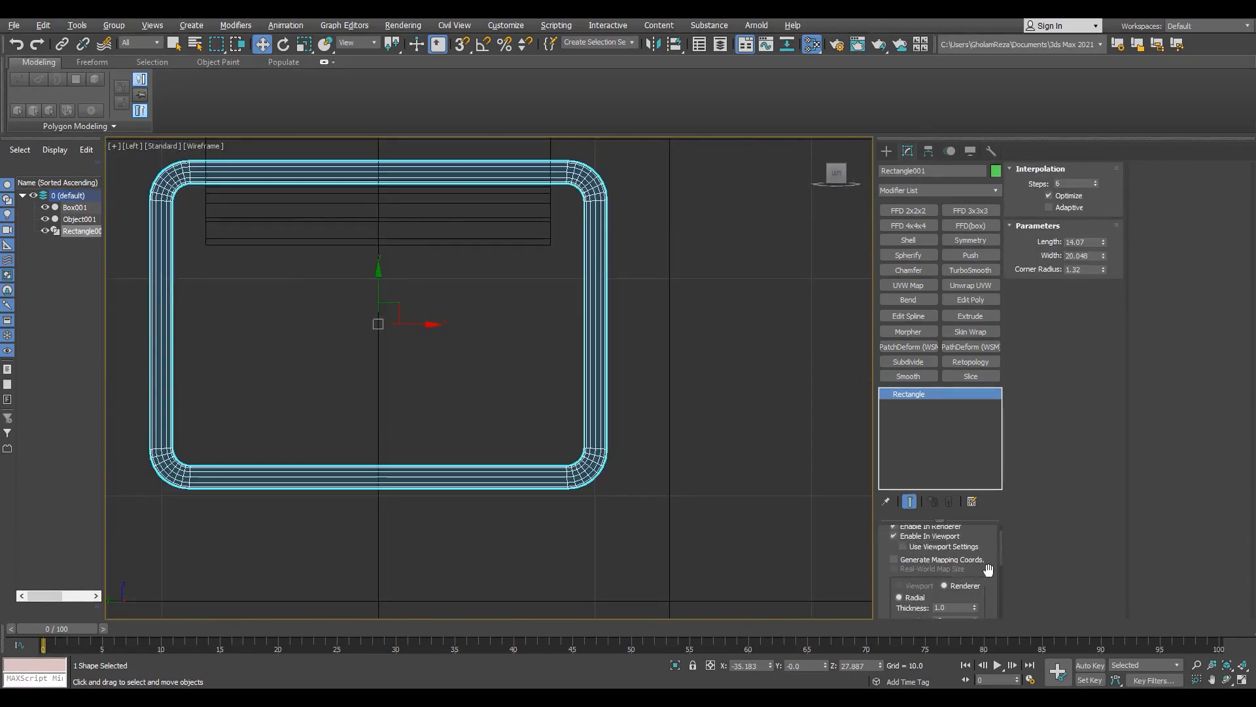
drag(996, 528, 997, 525)
middle_drag(659, 549, 709, 536)
Step: Lower the tubular ring slightly so it rests in the latch hook
key(p)
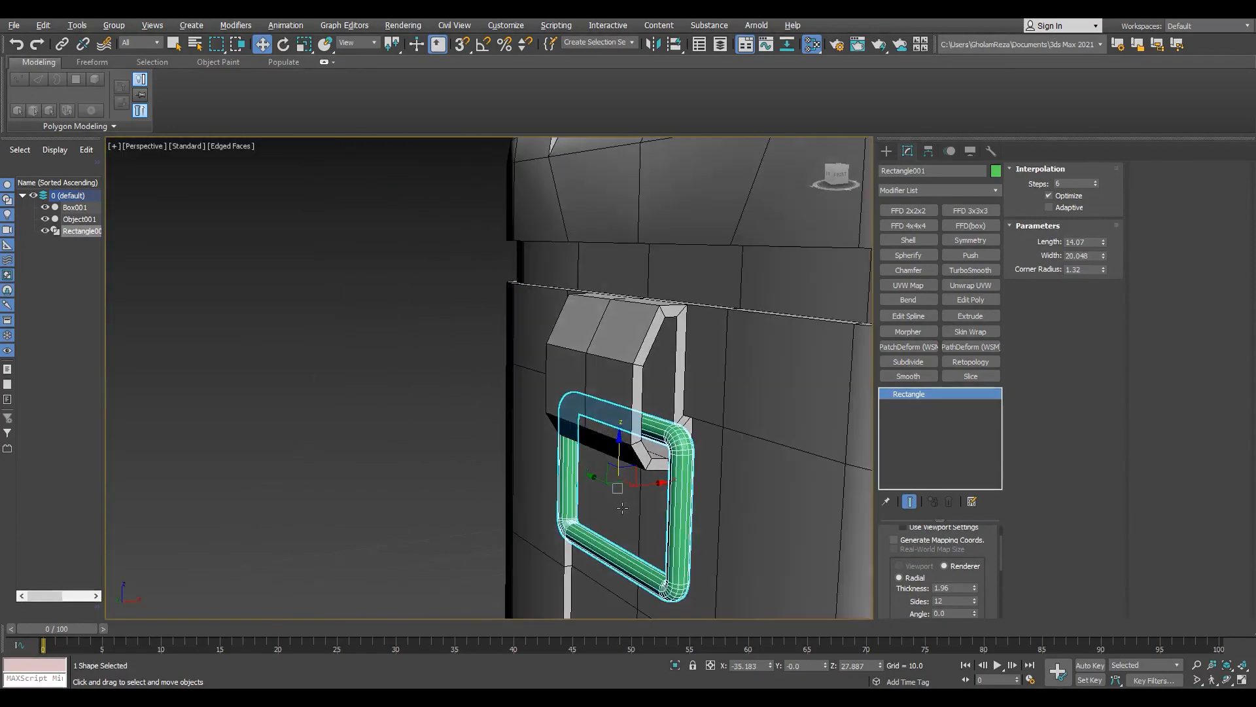
drag(622, 464, 622, 470)
alt+middle_drag(623, 471, 724, 497)
Step: Apply Edit Poly to the ring and connect the lower bar's lengthwise edges with cross loops near the corners
middle_drag(724, 597, 724, 432)
scroll(708, 420, up, 5)
click(970, 299)
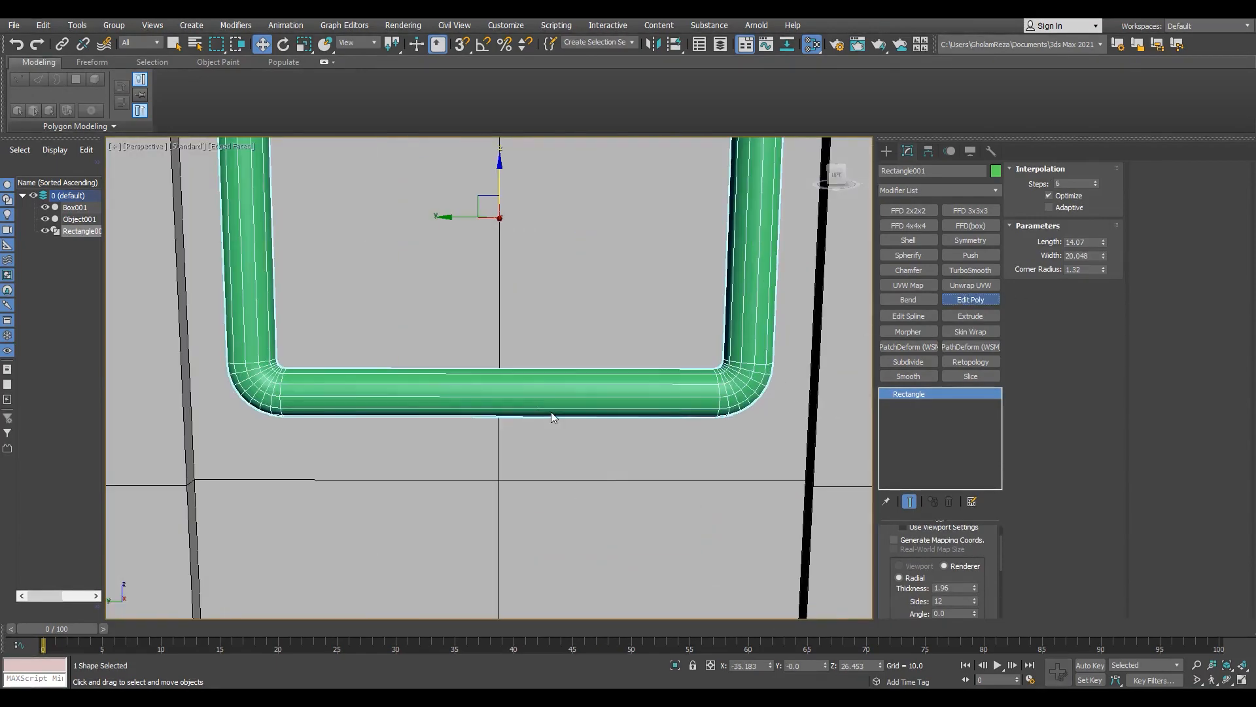
key(2)
click(551, 386)
key(alt+r)
middle_drag(551, 385, 566, 401)
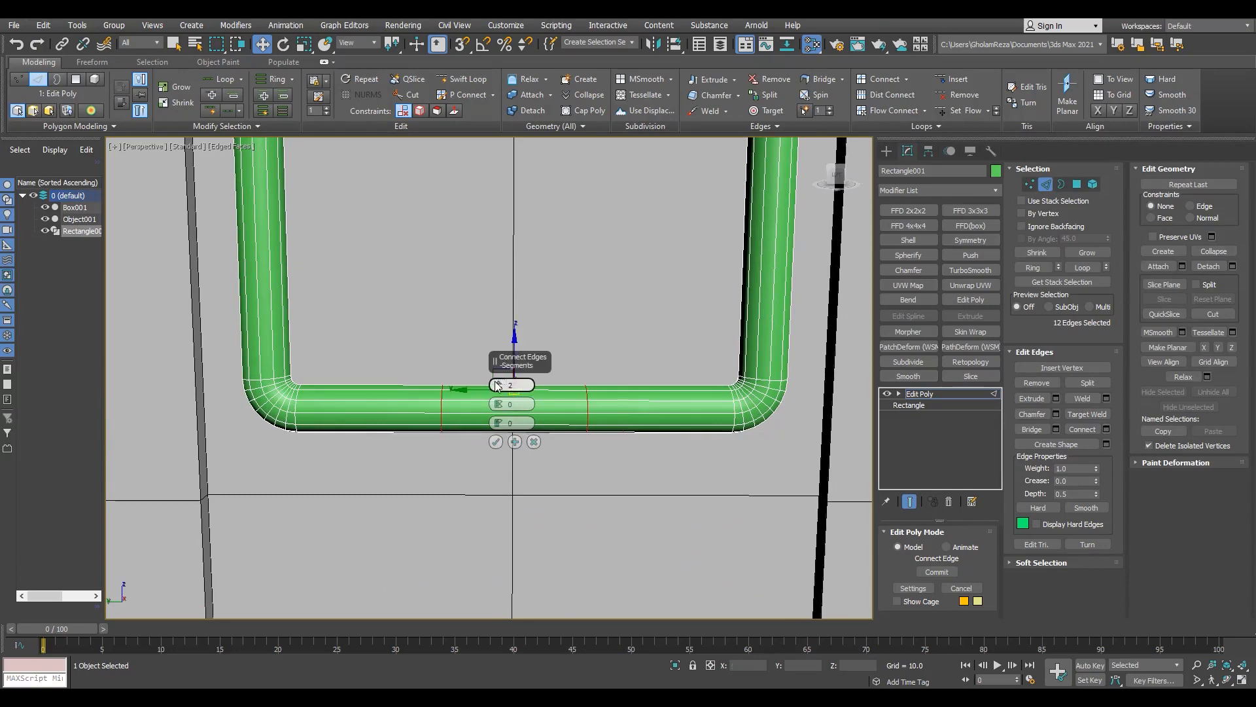
Step: Select the polygons between the lower bar's outer loops and bevel them outward to form a thick cylindrical grip
key(4)
key(F3)
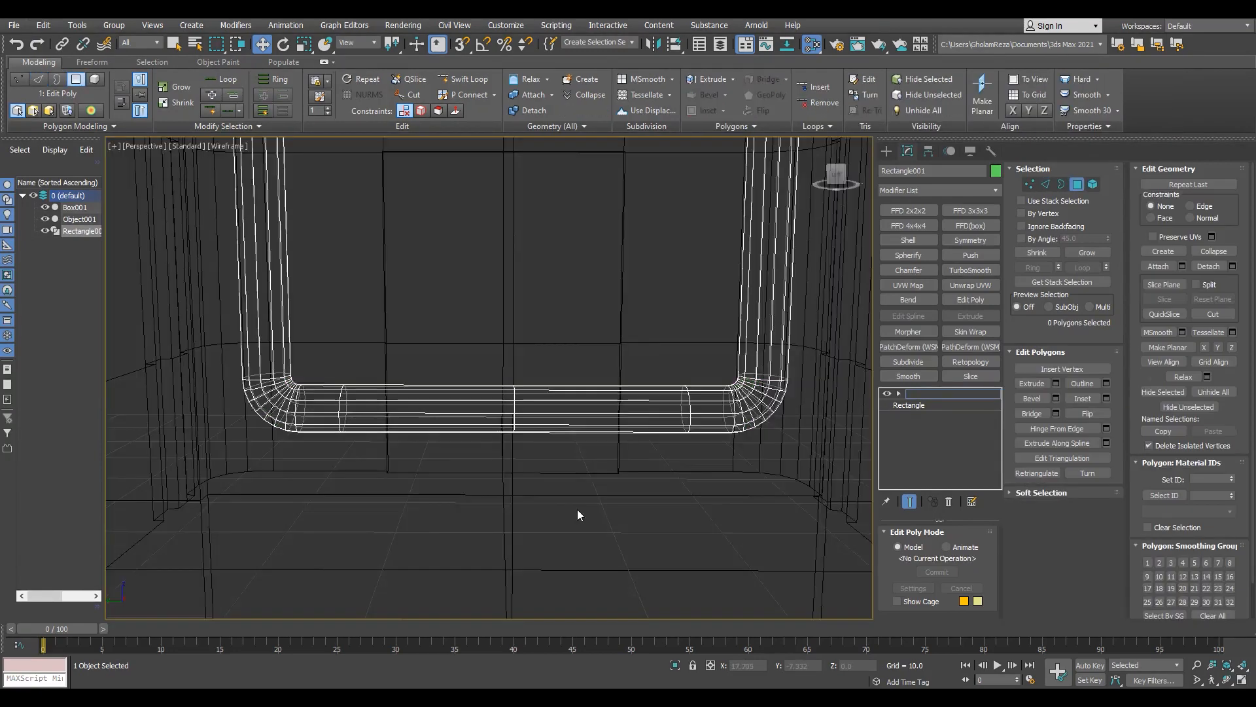
drag(577, 516, 490, 366)
key(F3)
scroll(526, 413, up, 3)
middle_drag(687, 419, 547, 419)
key(1)
drag(561, 482, 654, 354)
key(F3)
mouse_move(393, 429)
alt+middle_down()
mouse_move(412, 448)
mouse_move(463, 443)
mouse_move(455, 404)
alt+middle_up()
key(4)
key(F3)
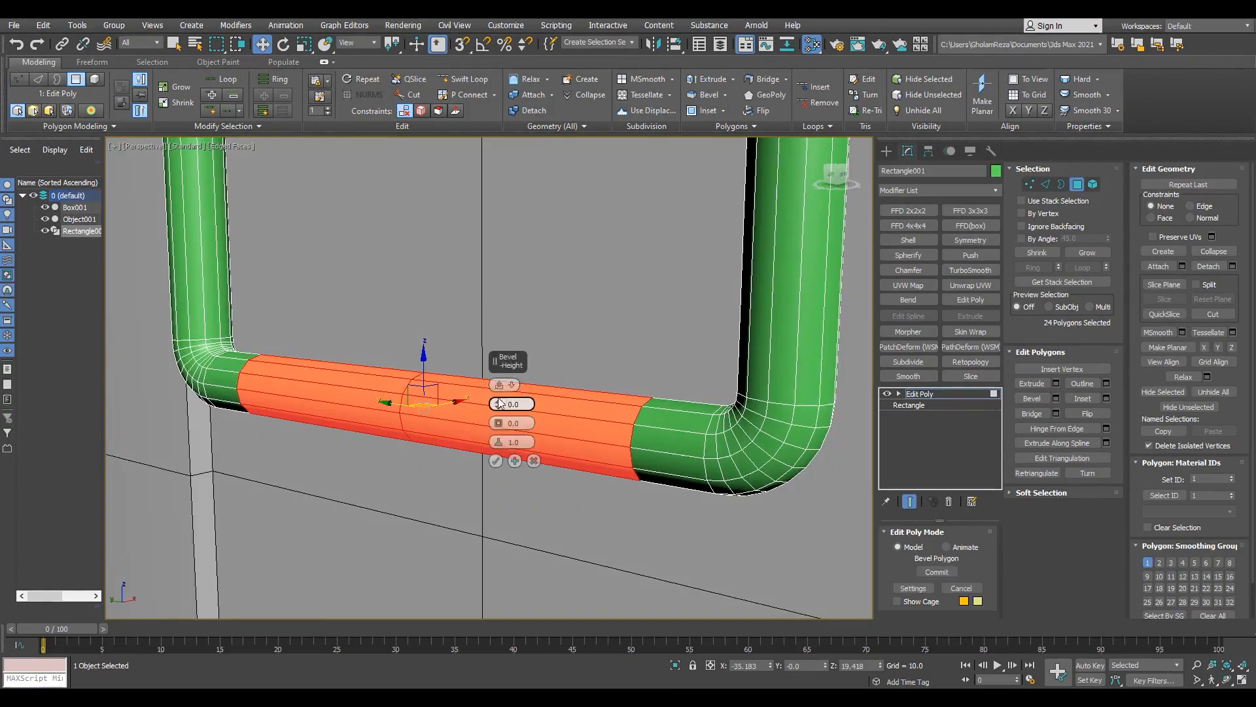
drag(498, 401, 501, 387)
alt+middle_drag(567, 389, 275, 331)
click(496, 459)
Step: Add supporting edge loops near both ends of the ring's thick grip
alt+middle_drag(619, 405, 583, 426)
ctrl+click(1029, 184)
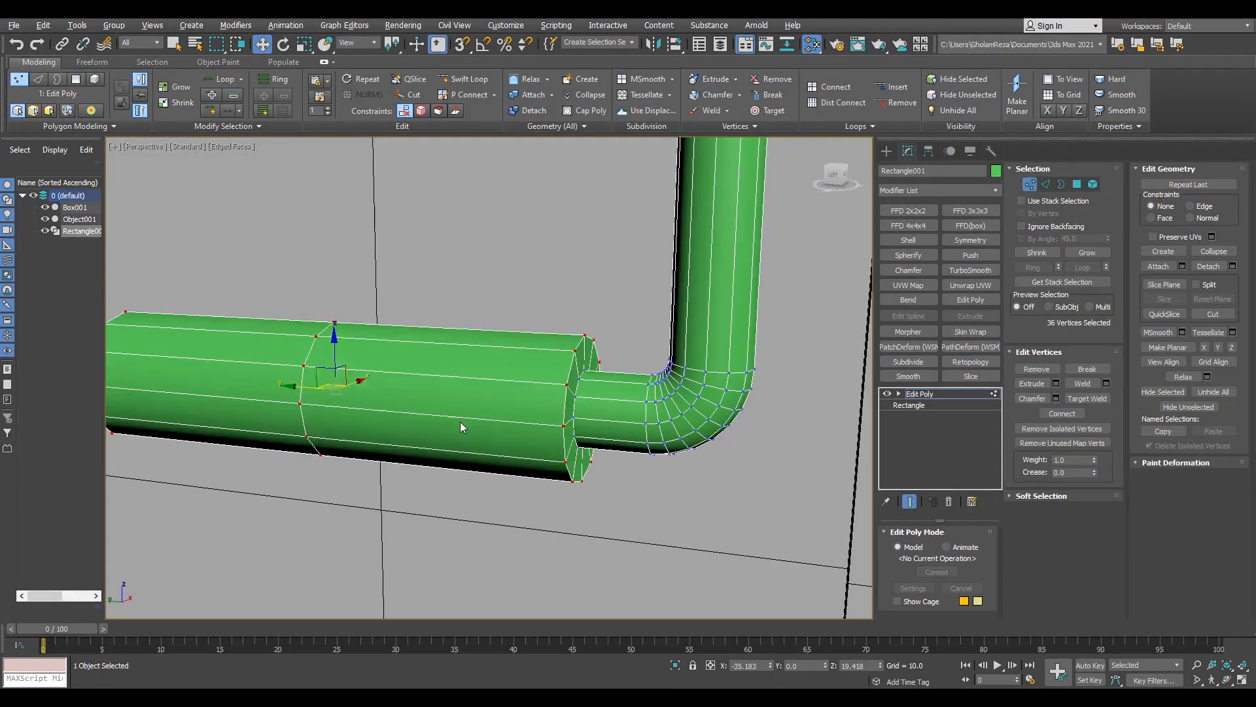
middle_drag(386, 392, 498, 432)
key(2)
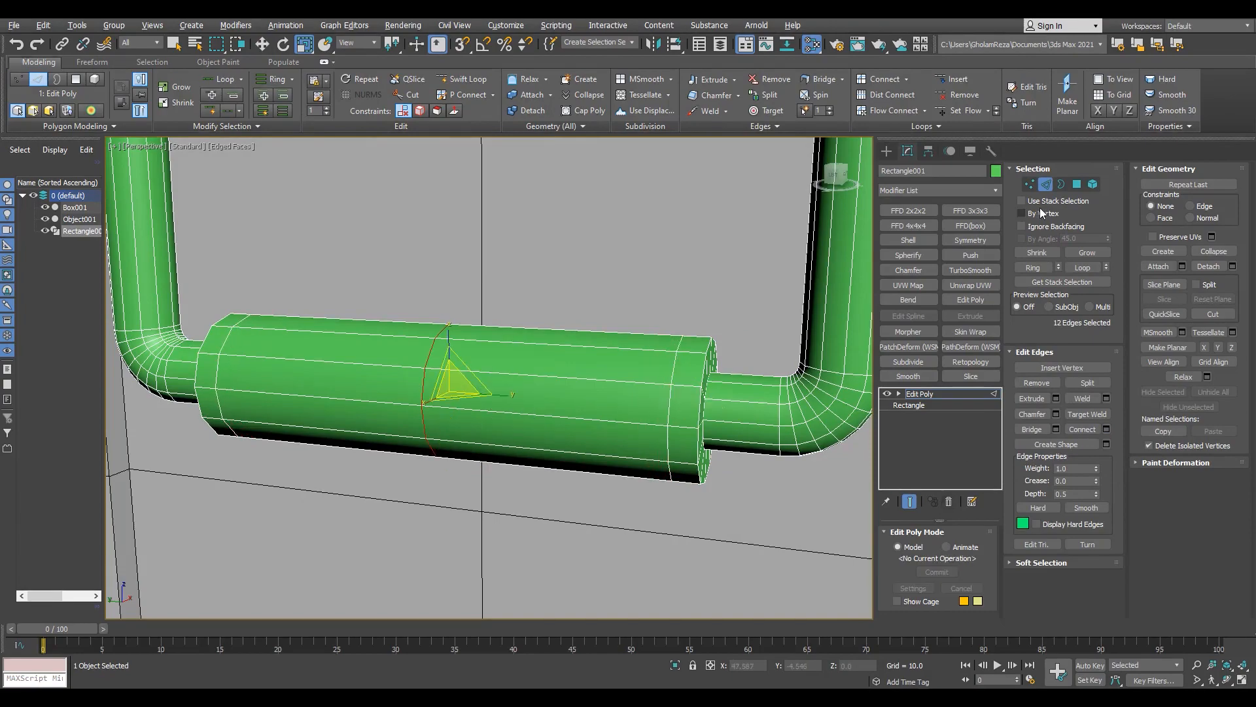
Step: Convert the grip's middle loop selection to polygons and bevel that central band
ctrl+click(1076, 184)
click(1055, 398)
drag(499, 439, 499, 434)
mouse_move(628, 360)
alt+middle_down()
mouse_move(580, 395)
mouse_move(612, 346)
alt+middle_up()
scroll(612, 346, down, 4)
middle_drag(632, 299, 602, 386)
click(496, 461)
scroll(500, 347, down, 6)
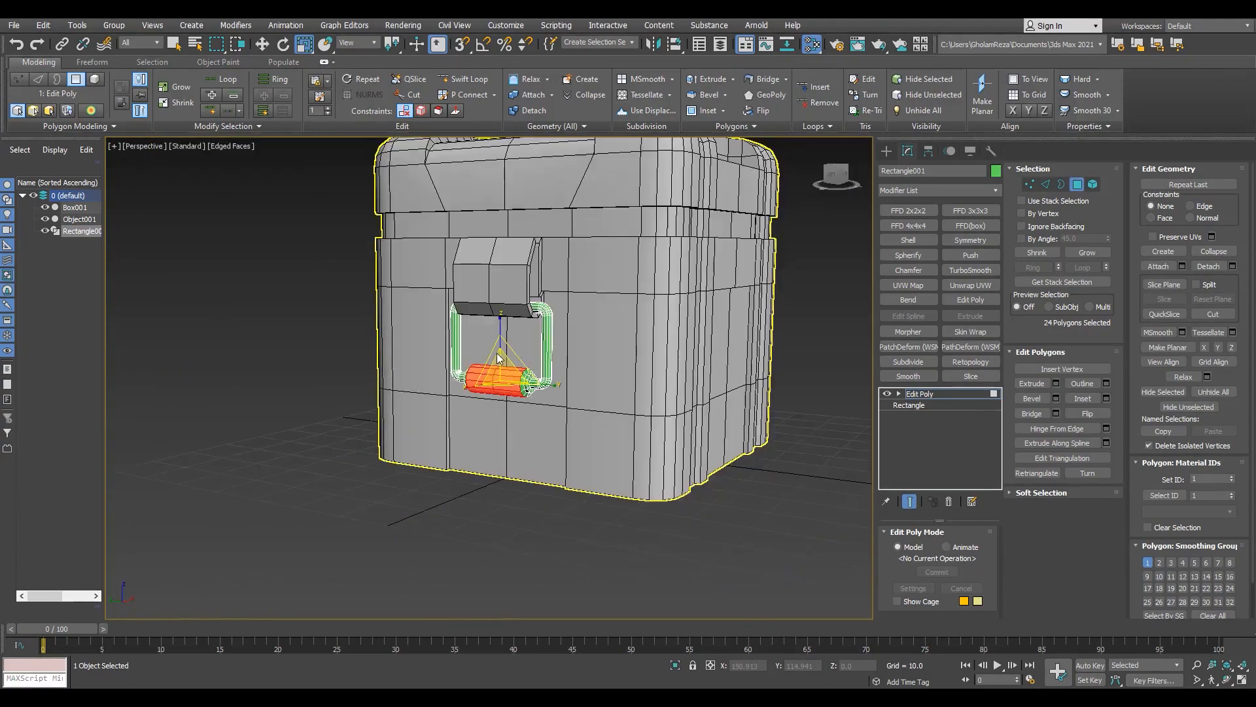
alt+middle_drag(499, 346, 512, 310)
scroll(512, 309, up, 6)
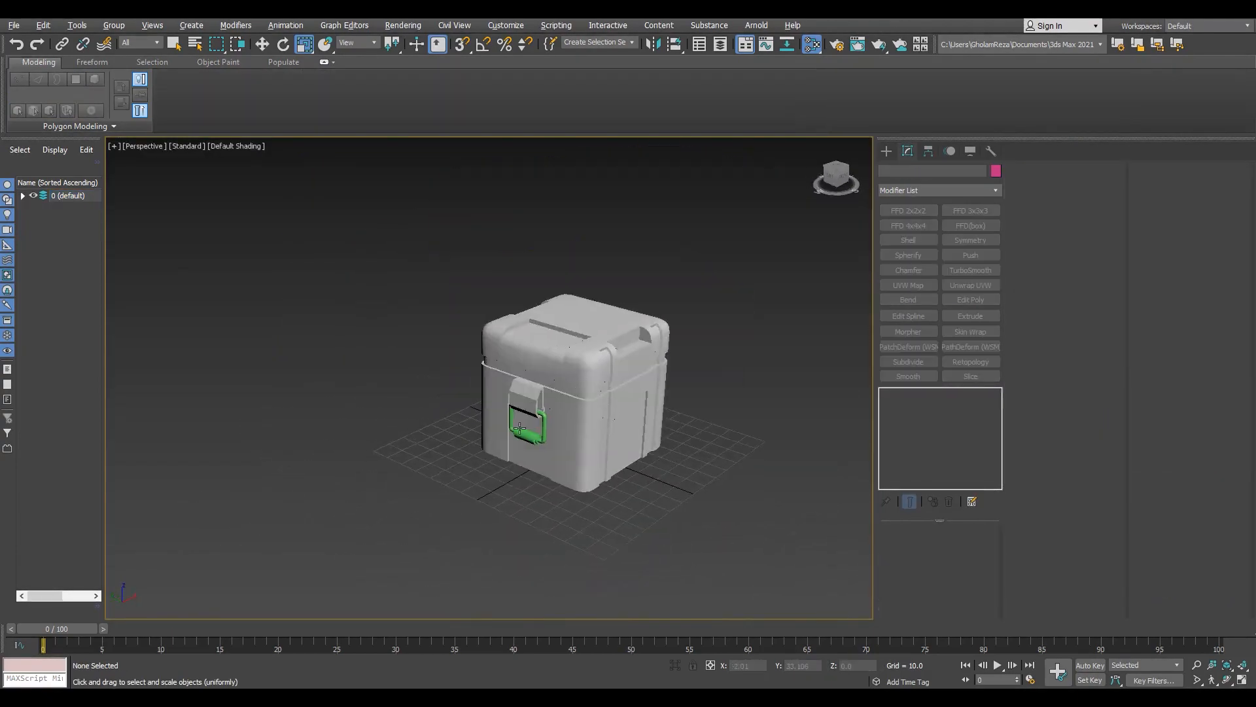
Step: Split the box along its middle edge loop and delete the half farther from the latch
alt+middle_drag(520, 428, 524, 410)
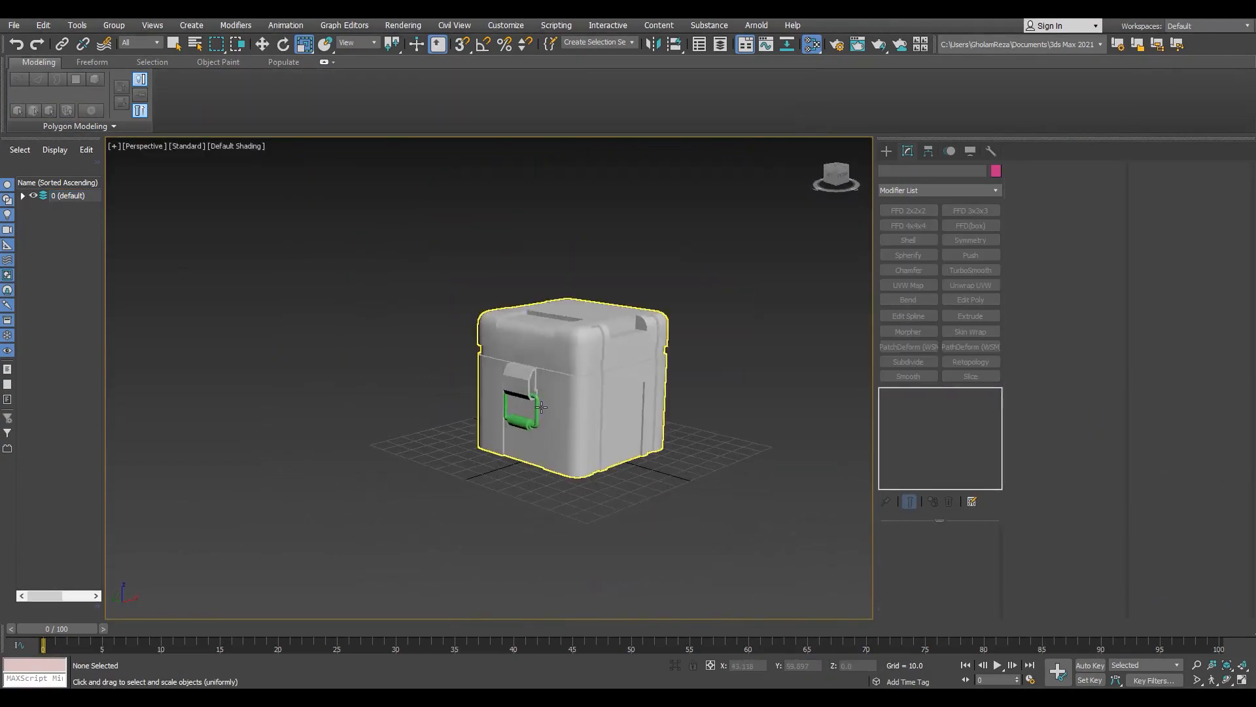
scroll(524, 409, up, 3)
key(F4)
middle_drag(693, 327, 426, 393)
click(412, 398)
scroll(412, 397, up, 3)
key(2)
double_click(407, 395)
right_click(406, 395)
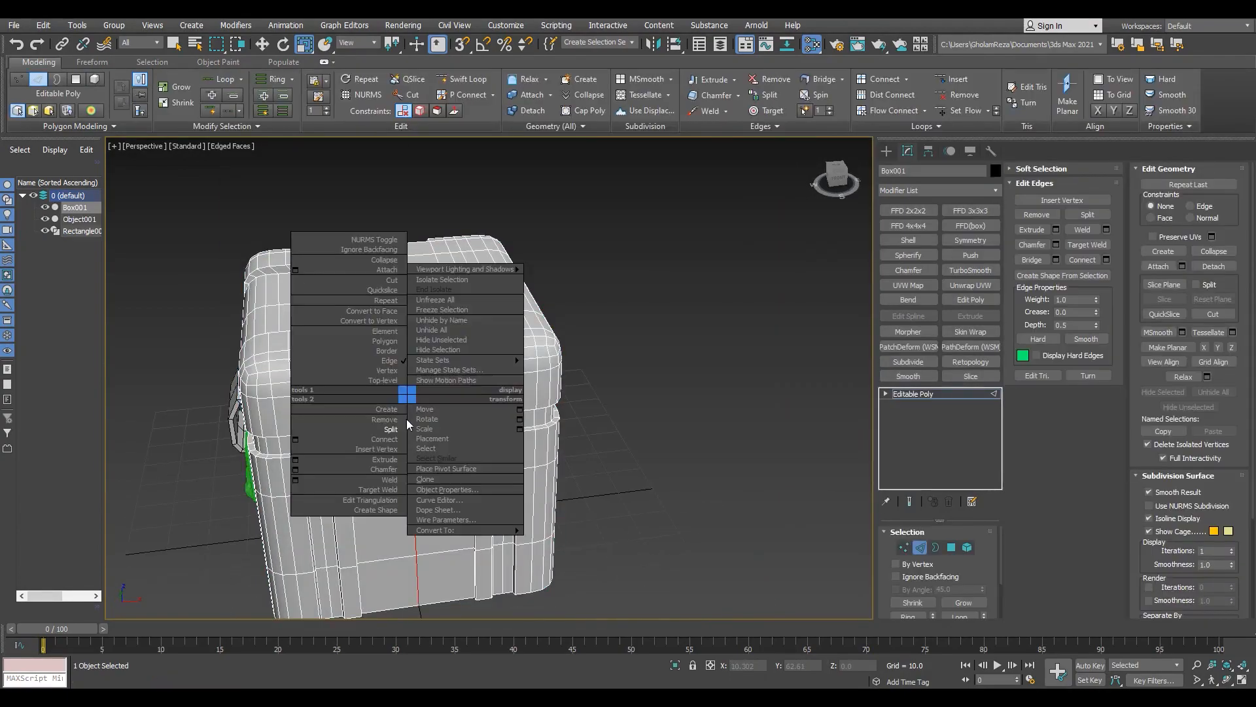
click(401, 428)
key(5)
click(477, 372)
key(Delete)
Step: Apply a Symmetry modifier to the half box, mirroring on the X axis with Flip enabled
key(2)
click(956, 245)
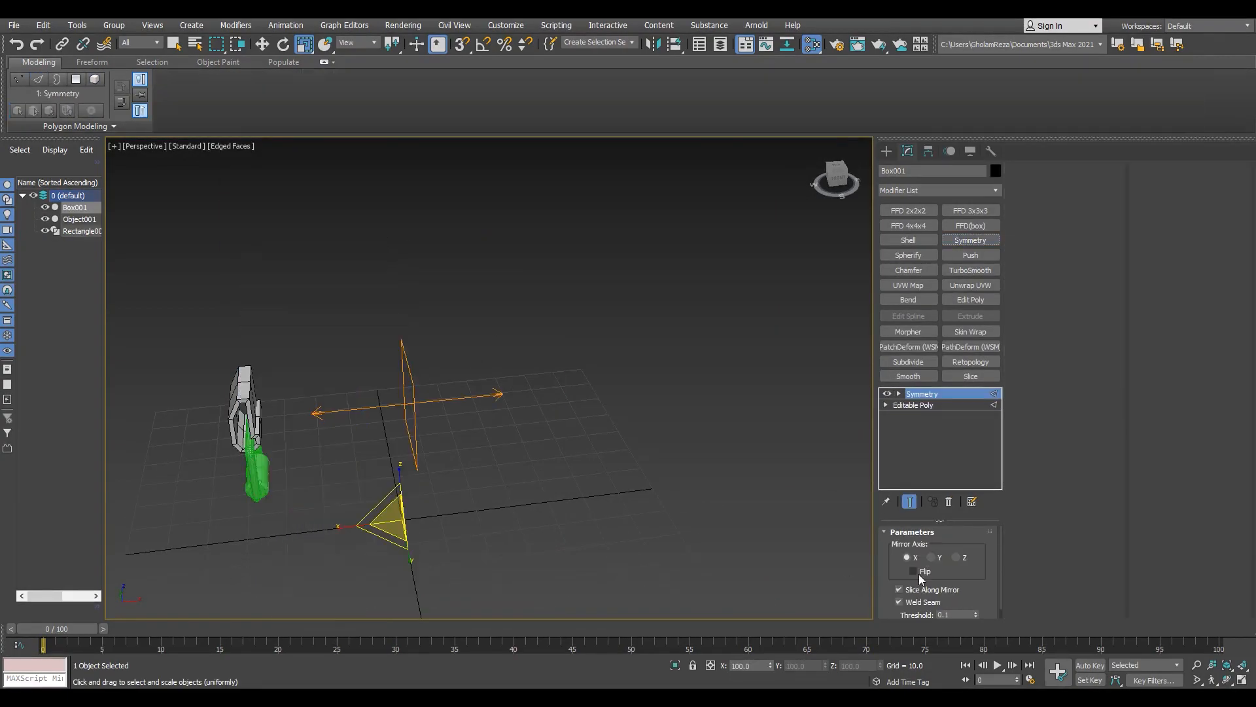
click(913, 570)
key(F4)
alt+middle_drag(397, 369, 458, 392)
scroll(458, 425, up, 3)
key(F4)
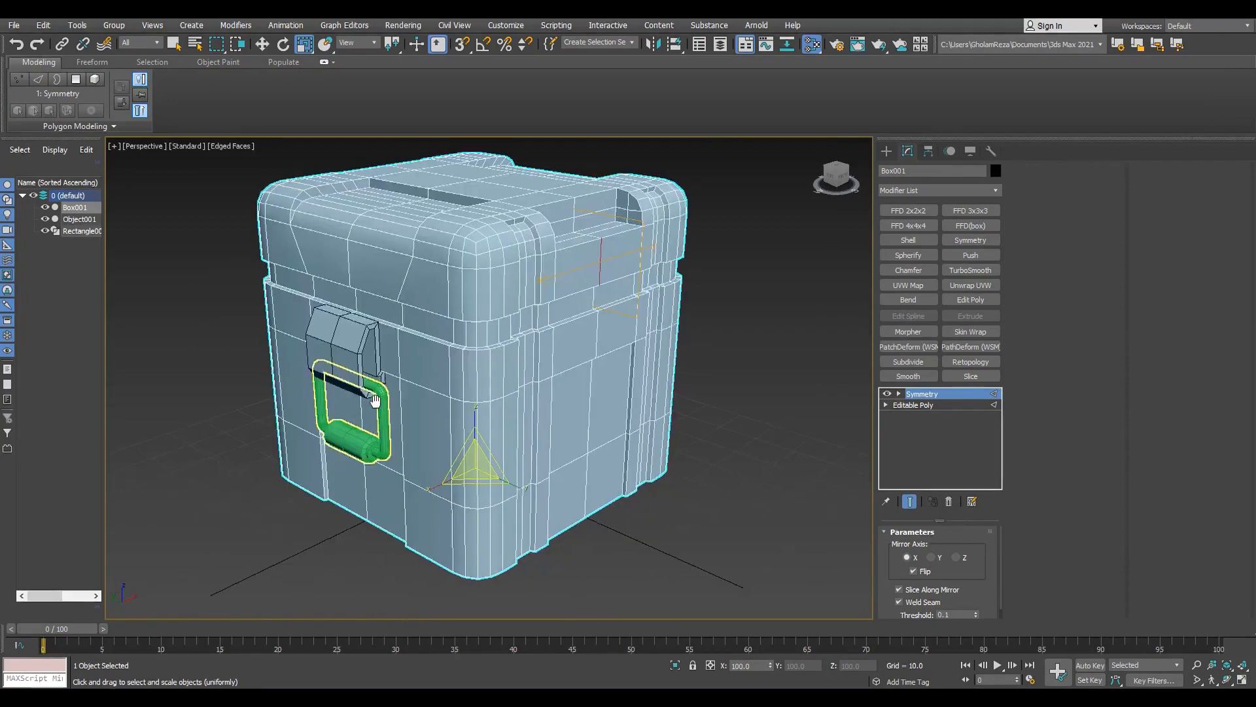
Step: Delete the adjacent polygons on the rounded corner of the box's lower body
key(4)
scroll(468, 444, up, 3)
click(439, 432)
ctrl+click(459, 429)
ctrl+click(479, 424)
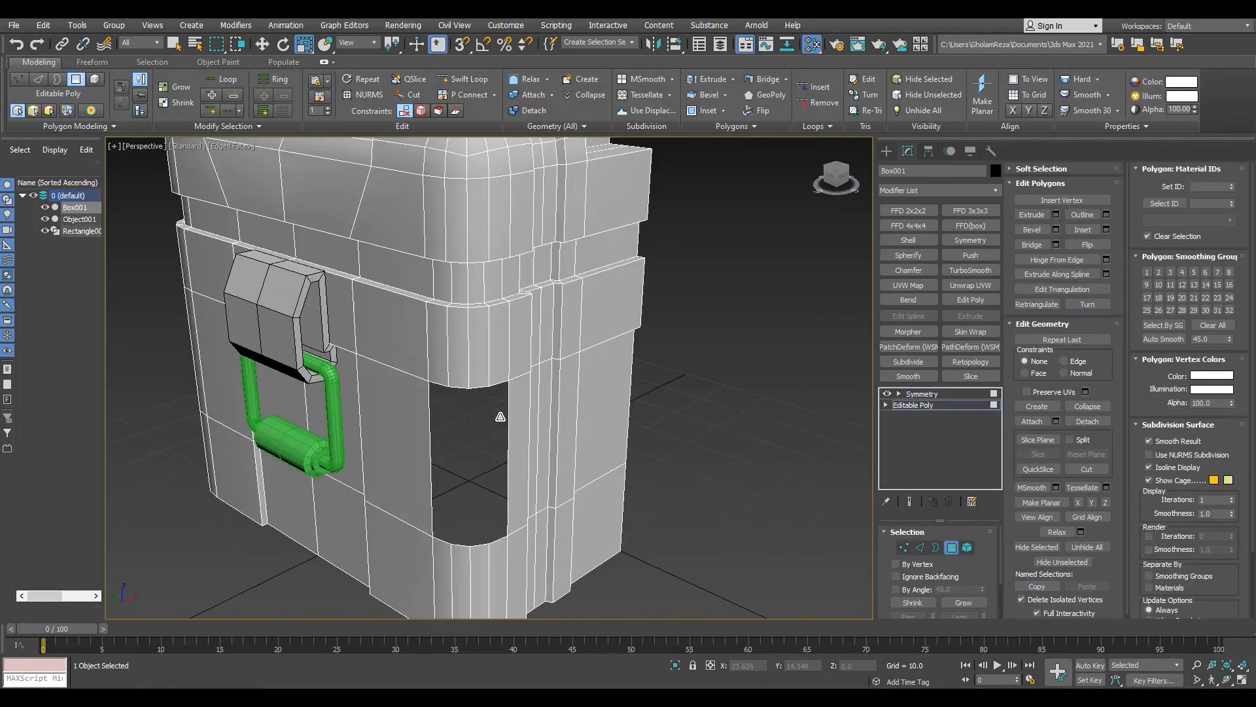
Step: Cap the open hole on the box's rounded corner and connect edges across the lower body
key(2)
alt+middle_drag(567, 386, 549, 282)
key(3)
alt+middle_drag(465, 367, 483, 447)
scroll(472, 563, up, 4)
click(467, 508)
key(alt+p)
key(2)
click(495, 501)
key(ctrl+shift+e)
key(1)
Step: Select the edge ring running down the box's latch side and connect it with a new vertical loop
scroll(514, 556, down, 4)
scroll(523, 453, down, 4)
scroll(504, 426, down, 2)
scroll(484, 447, up, 2)
key(2)
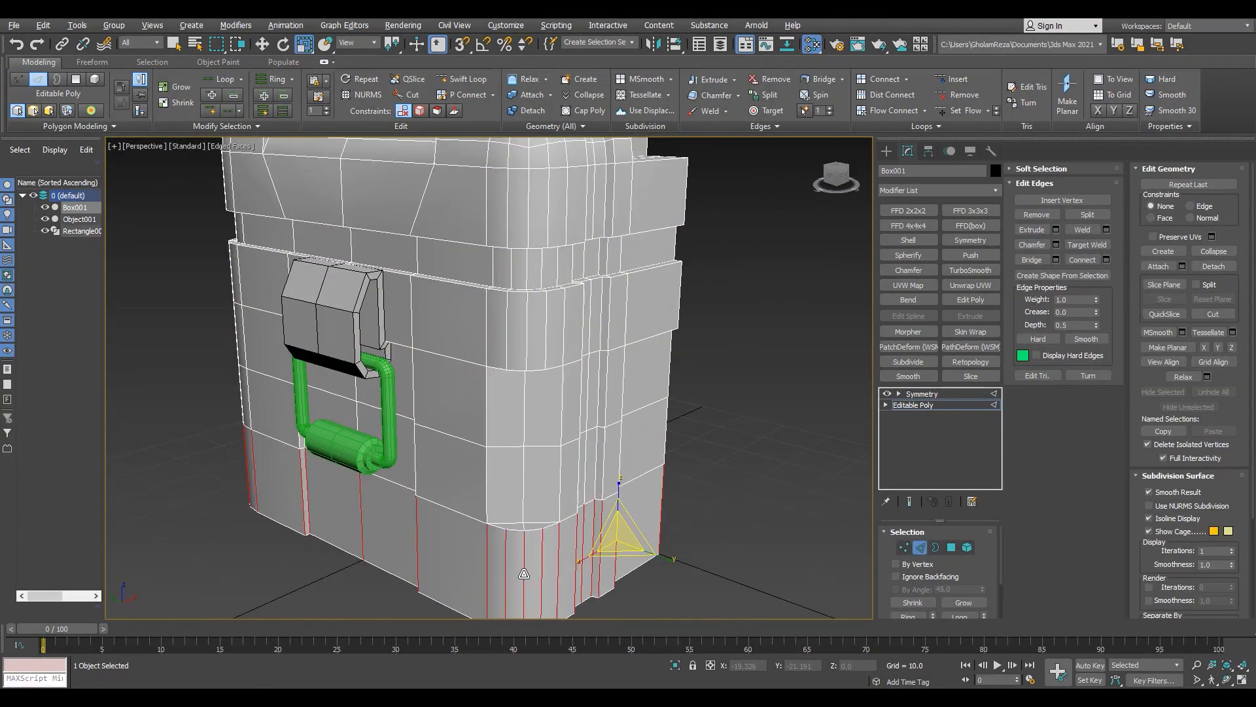
alt+middle_drag(529, 329, 528, 356)
double_click(527, 256)
alt+middle_drag(497, 275, 419, 350)
click(410, 355)
key(alt+r)
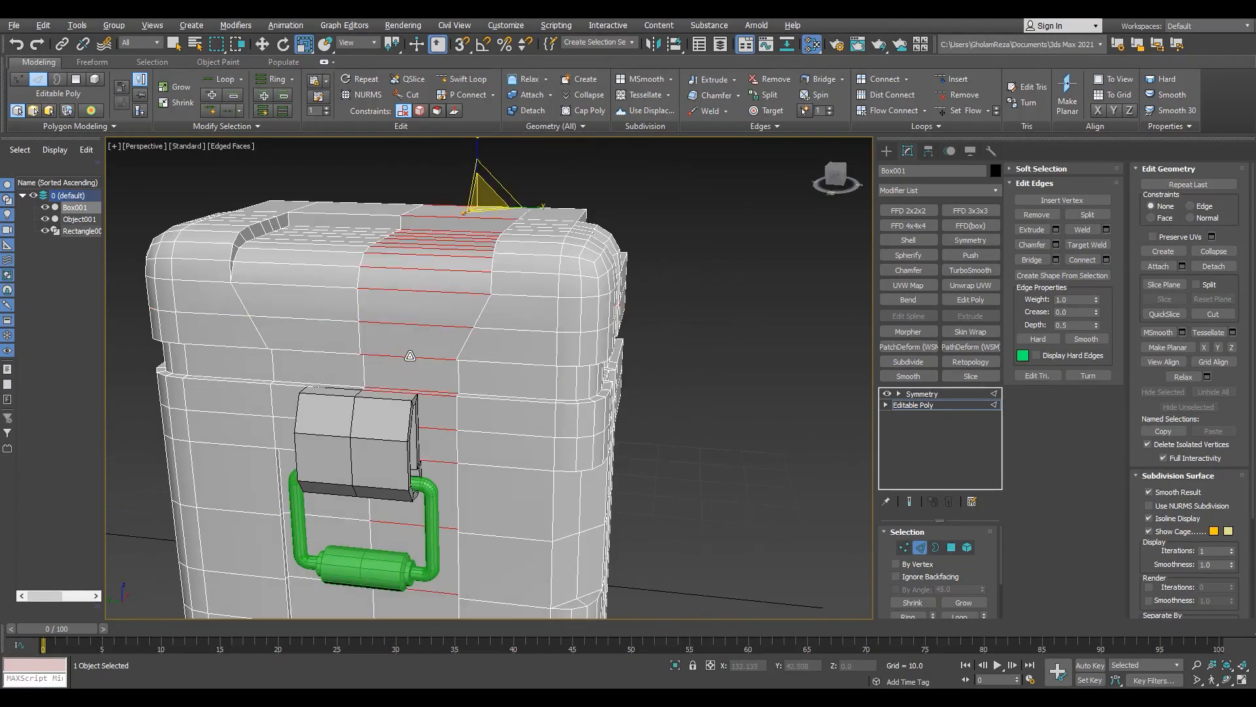
key(ctrl+shift+e)
Step: Connect the edge ring on the strip beside the box's symmetry seam with three evenly spaced vertical loops
scroll(318, 319, down, 4)
alt+middle_drag(318, 318, 468, 386)
click(384, 328)
key(alt+r)
key(ctrl+shift+e)
middle_drag(469, 386, 462, 442)
alt+middle_drag(461, 258, 417, 289)
scroll(417, 289, up, 2)
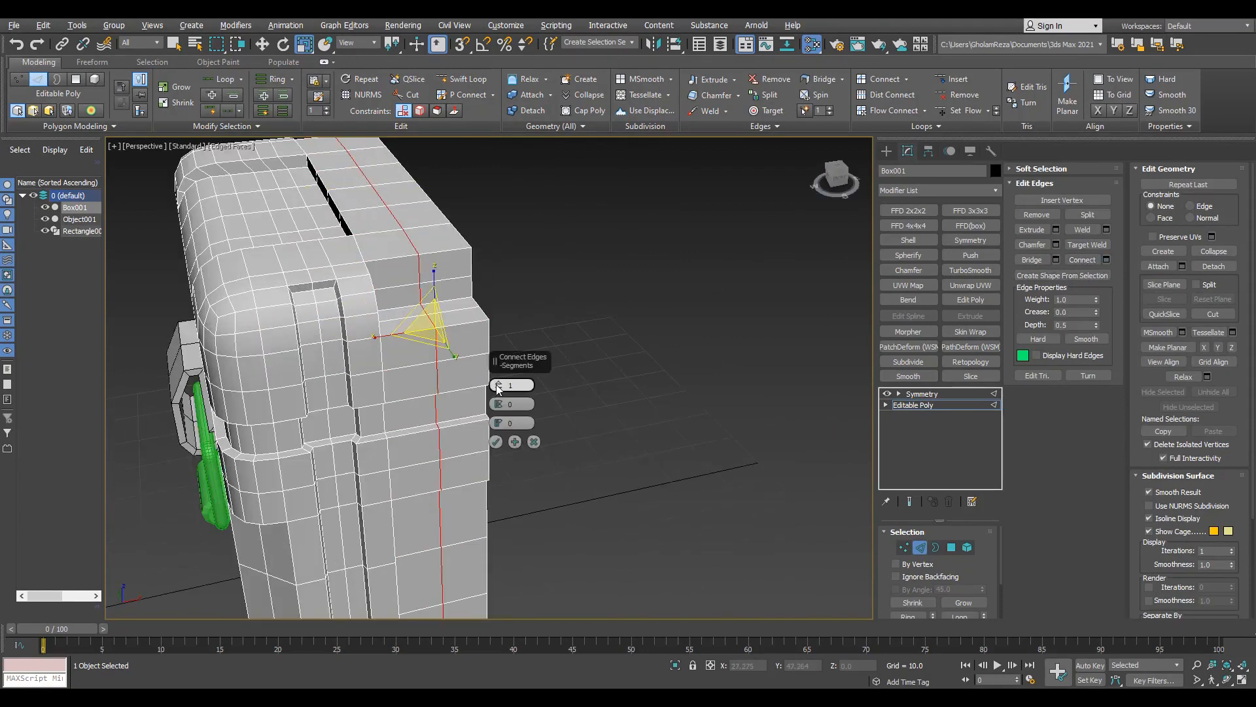
click(495, 442)
scroll(475, 310, up, 3)
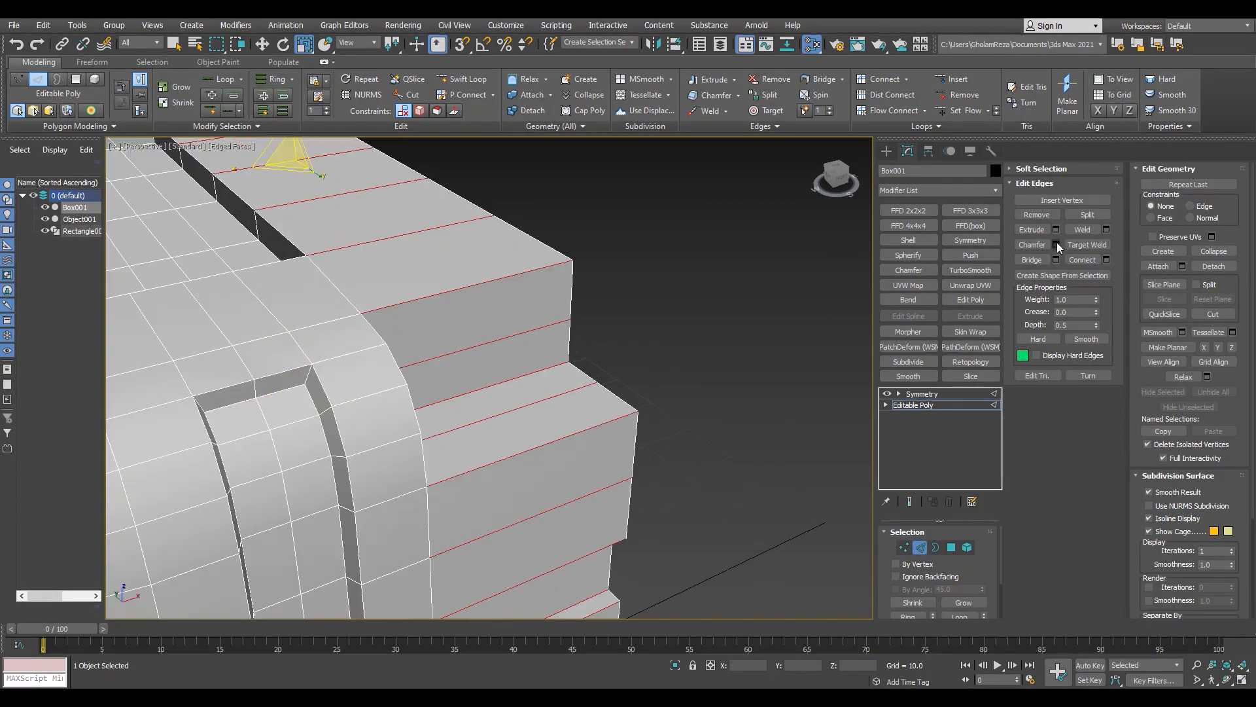
alt+middle_drag(489, 427, 854, 438)
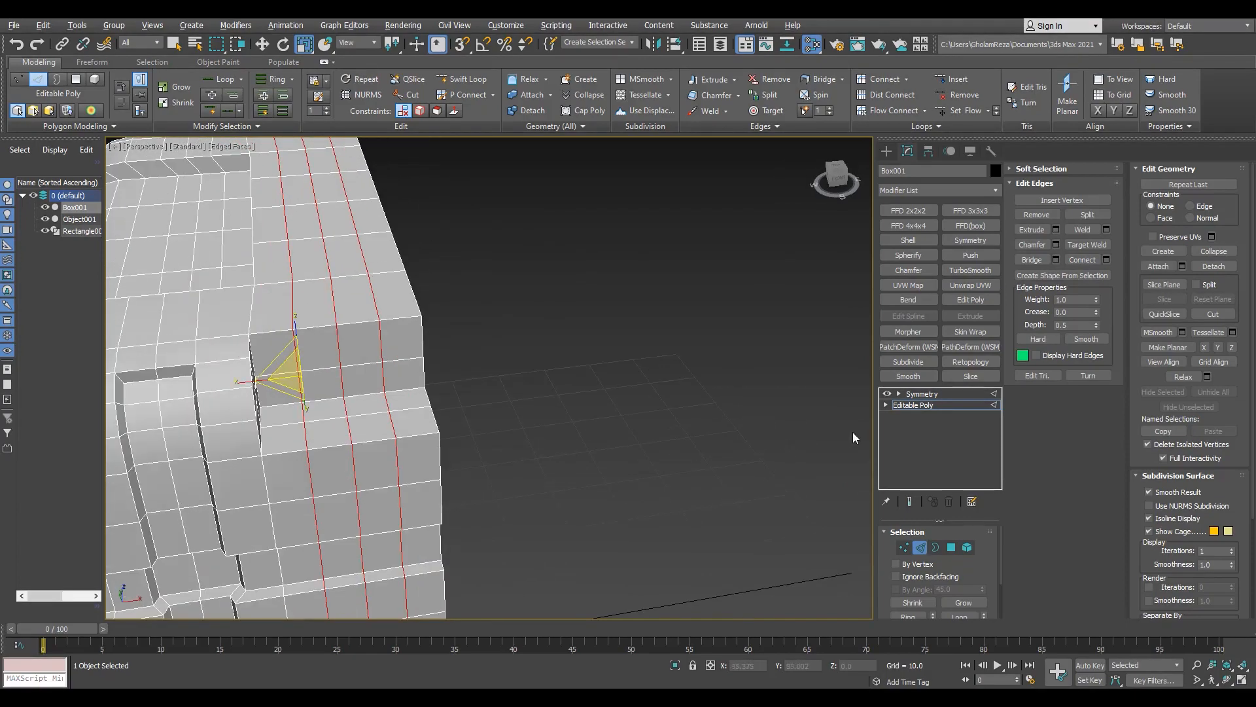
Step: Delete the two adjacent polygons at the lid's top corner beside the symmetry seam to open a recess
click(904, 547)
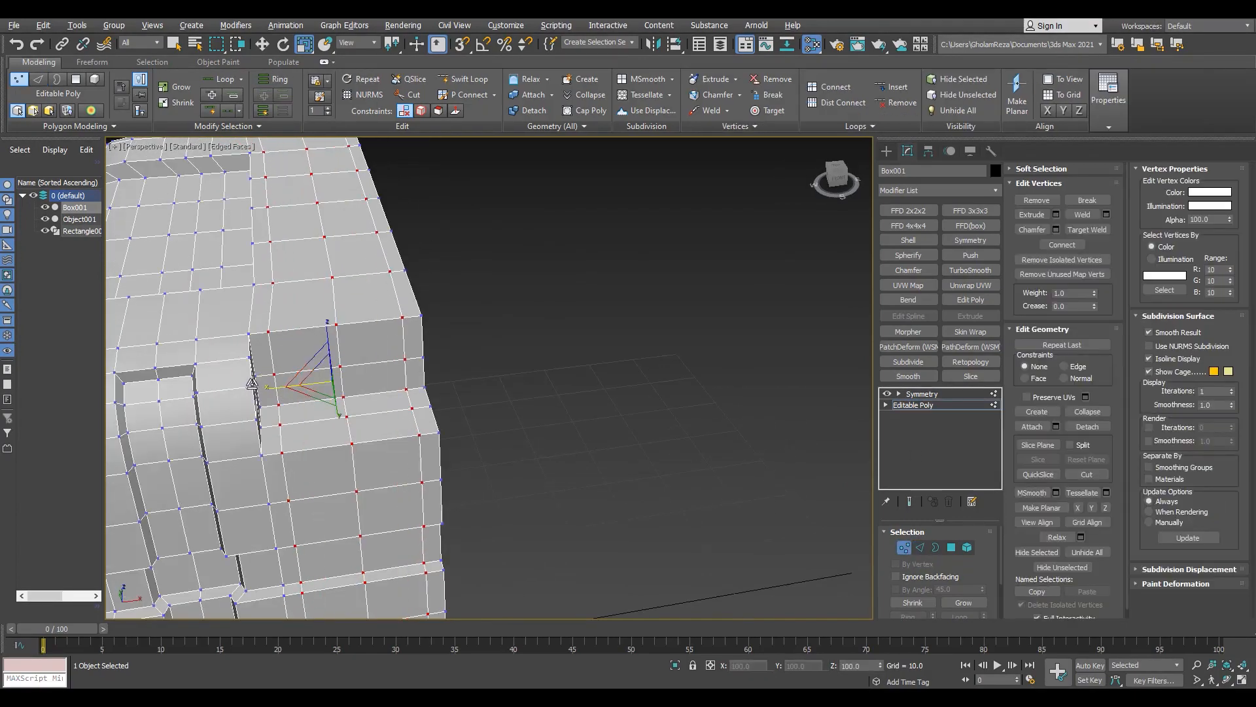
scroll(252, 383, down, 3)
alt+middle_drag(252, 383, 395, 418)
scroll(395, 387, up, 4)
key(2)
click(395, 331)
key(w)
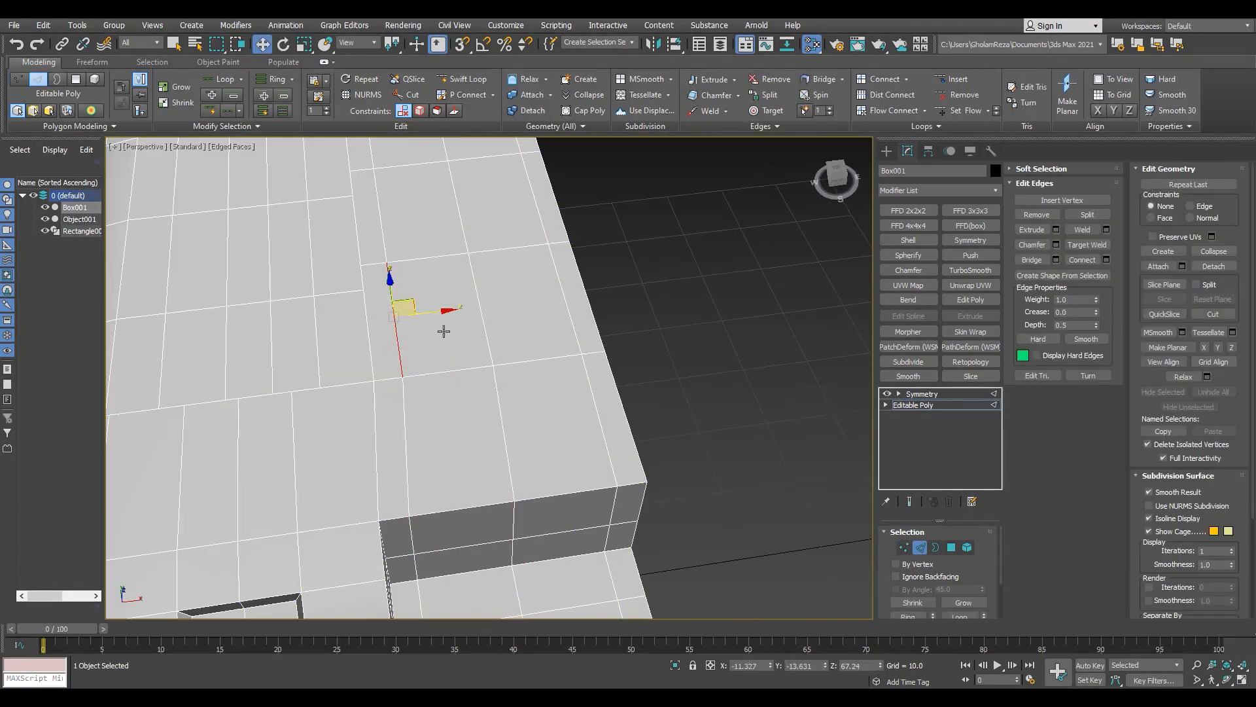
alt+middle_drag(546, 419, 495, 457)
key(4)
click(479, 427)
ctrl+click(472, 388)
key(Delete)
Step: Extend the recess's outer edges inward into a floor and bridge its rear edges to the lid's top edges
key(2)
click(520, 466)
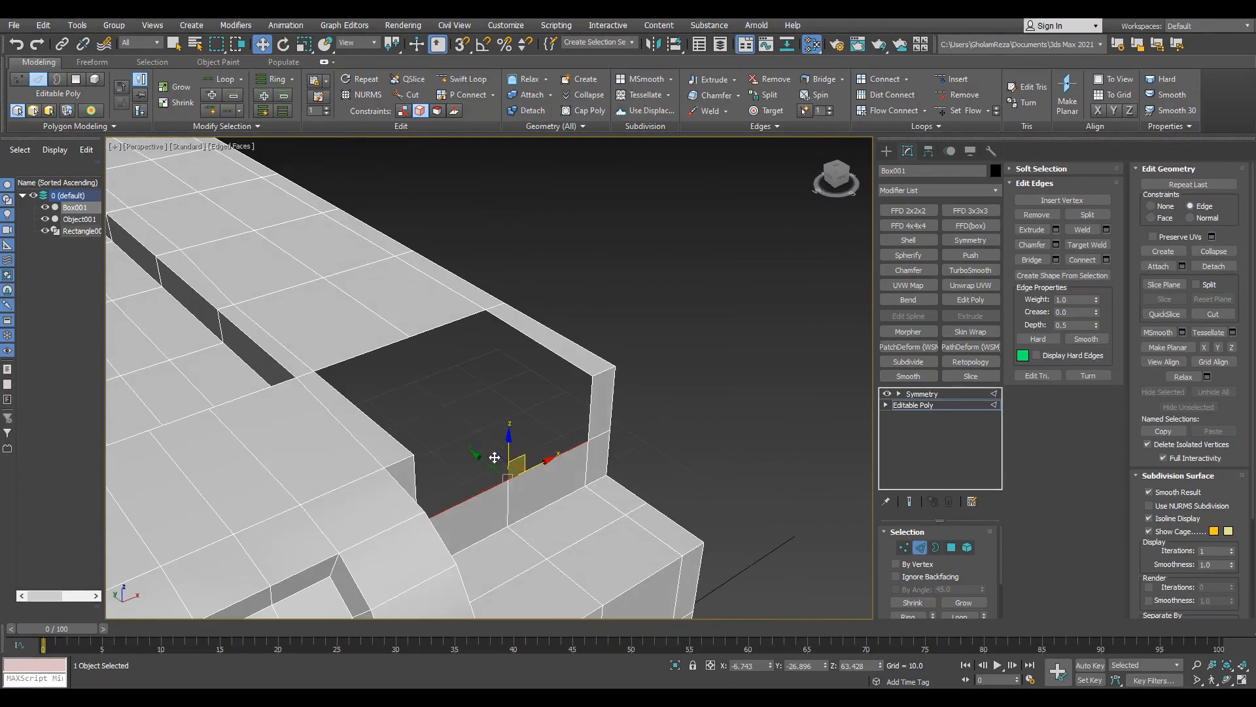
key(s)
shift+drag(507, 476, 482, 311)
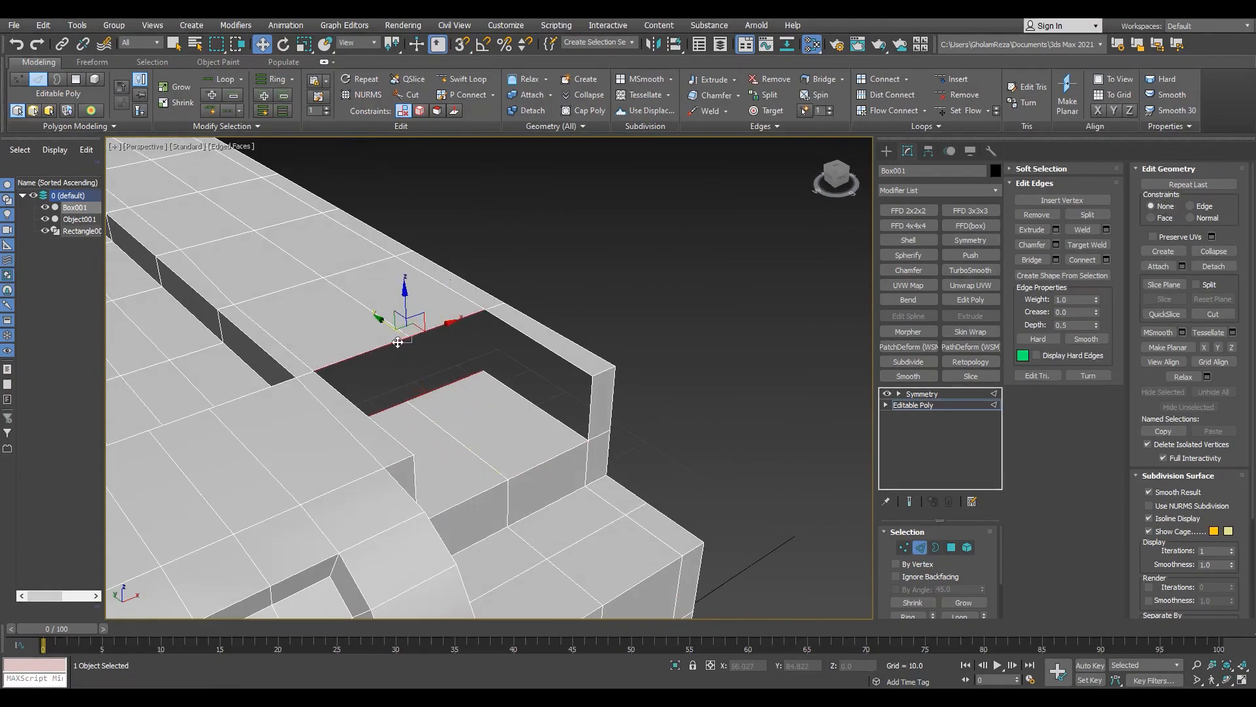
click(1038, 259)
Step: Cap the open holes on both sides of the lid recess to form its side walls
alt+middle_drag(471, 405, 524, 326)
key(3)
click(497, 380)
click(366, 353)
key(2)
key(4)
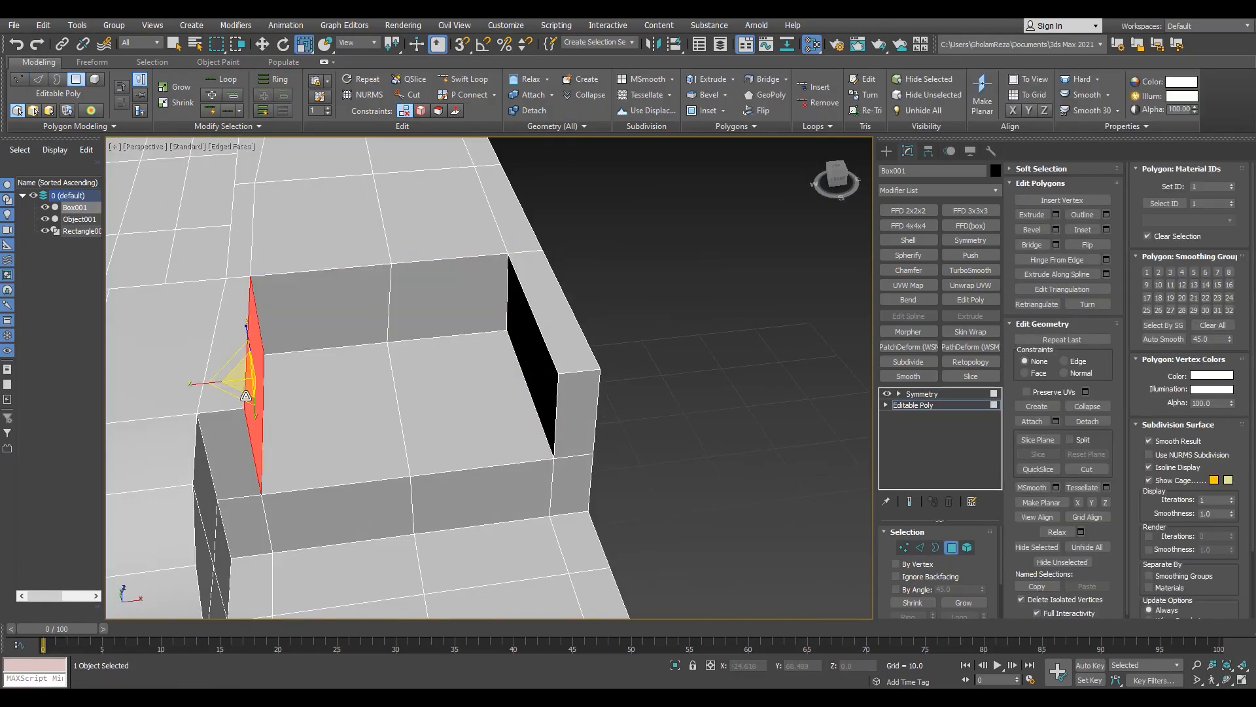
Step: Raise the rear edges of the recess floor by about 2.3 units with the Edge constraint active
click(621, 409)
key(F4)
scroll(446, 375, down, 6)
alt+middle_drag(446, 375, 457, 306)
scroll(461, 328, up, 6)
key(F4)
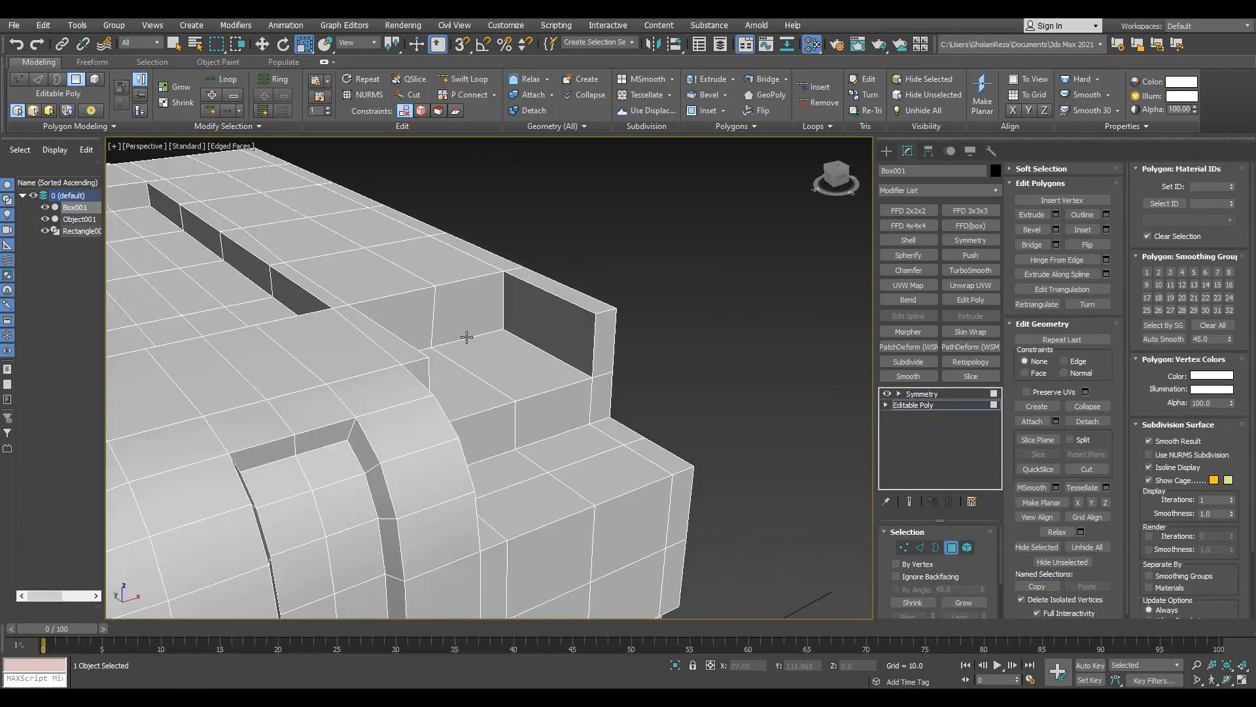
key(2)
click(465, 337)
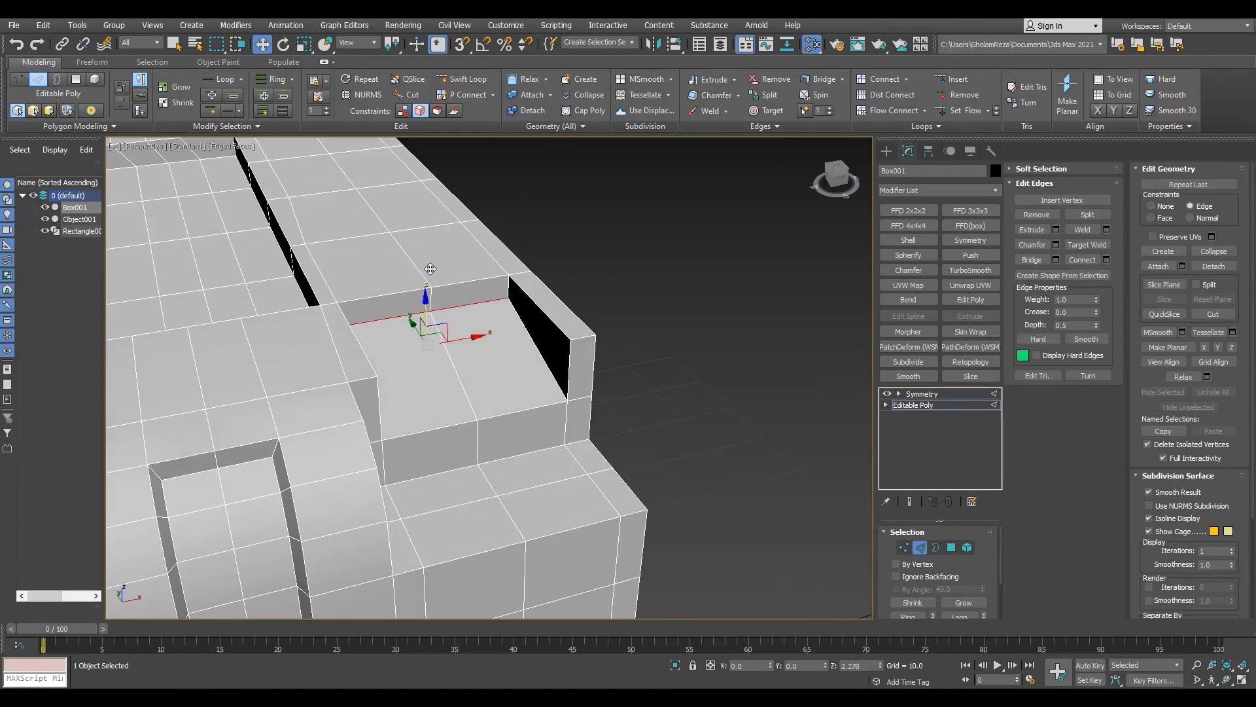
alt+middle_drag(430, 269, 428, 317)
drag(435, 281, 435, 280)
Step: Select the edge ring along the recess's depth and connect it with three evenly spaced cross loops
alt+middle_drag(484, 337, 520, 373)
scroll(523, 346, down, 5)
click(454, 360)
mouse_move(396, 395)
alt+middle_down()
mouse_move(451, 366)
mouse_move(401, 389)
alt+middle_up()
key(alt+r)
key(ctrl+shift+e)
Step: Set the constraints to None, adjust the recess floor's polygon rows, and flatten the rearmost row by scaling it vertically
scroll(452, 367, up, 3)
scroll(667, 357, up, 2)
alt+middle_drag(659, 365, 507, 383)
middle_drag(507, 383, 536, 274)
scroll(536, 274, up, 4)
key(4)
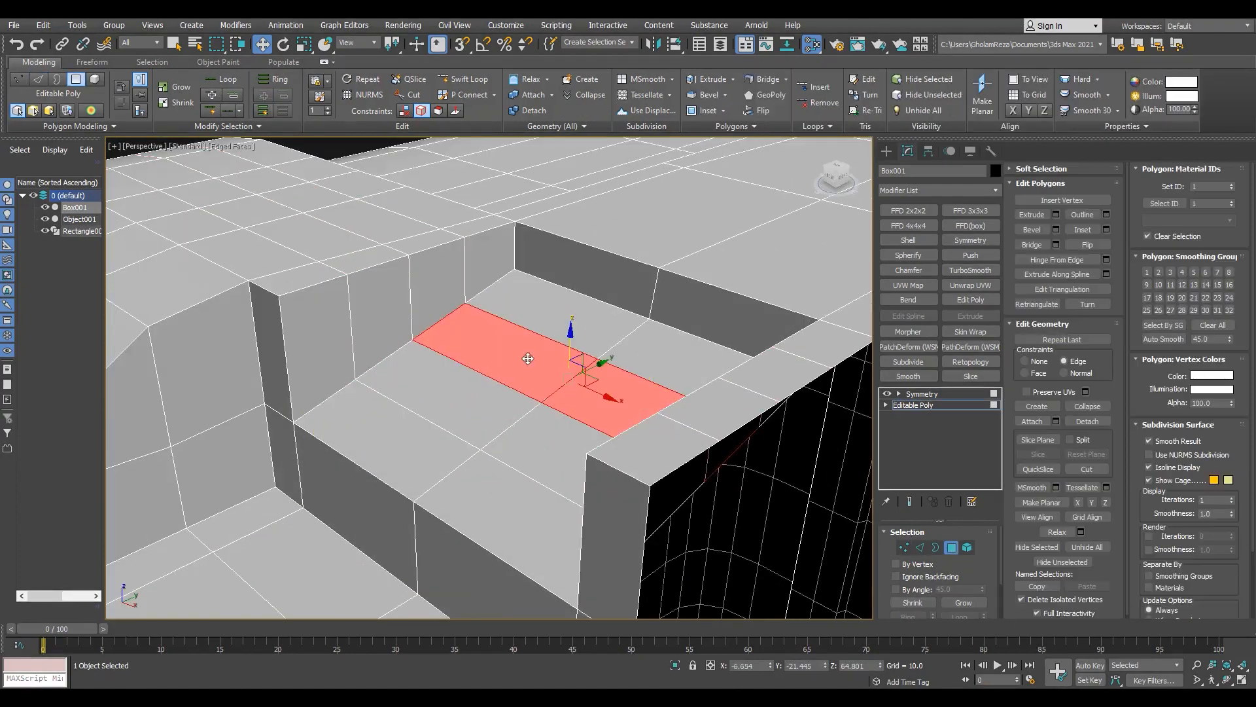
click(483, 416)
ctrl+click(543, 439)
click(1037, 361)
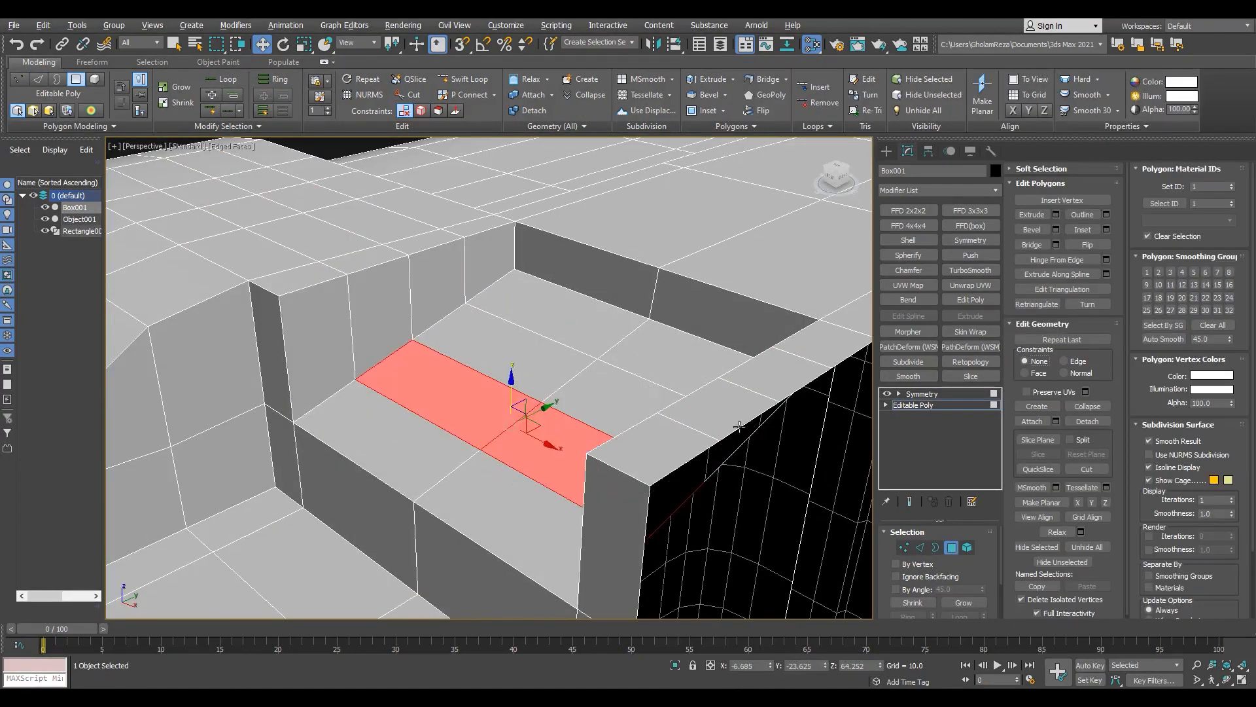
alt+middle_drag(514, 436, 531, 380)
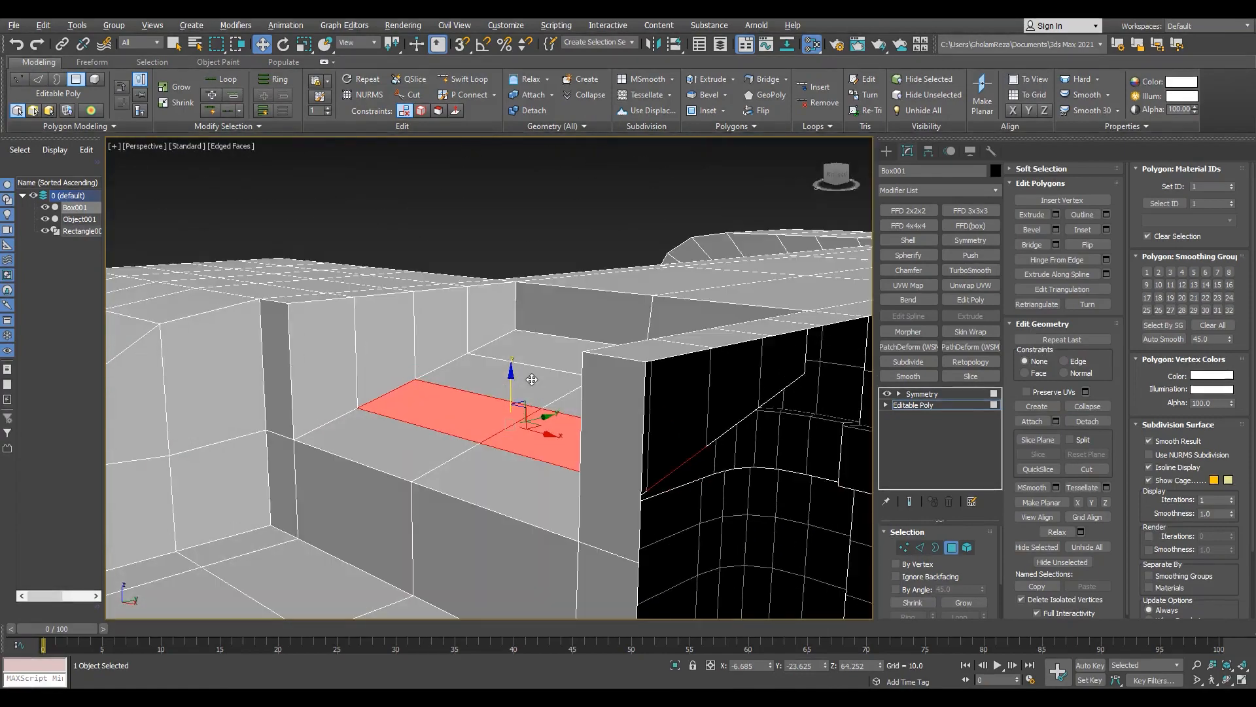
alt+middle_drag(594, 239, 588, 370)
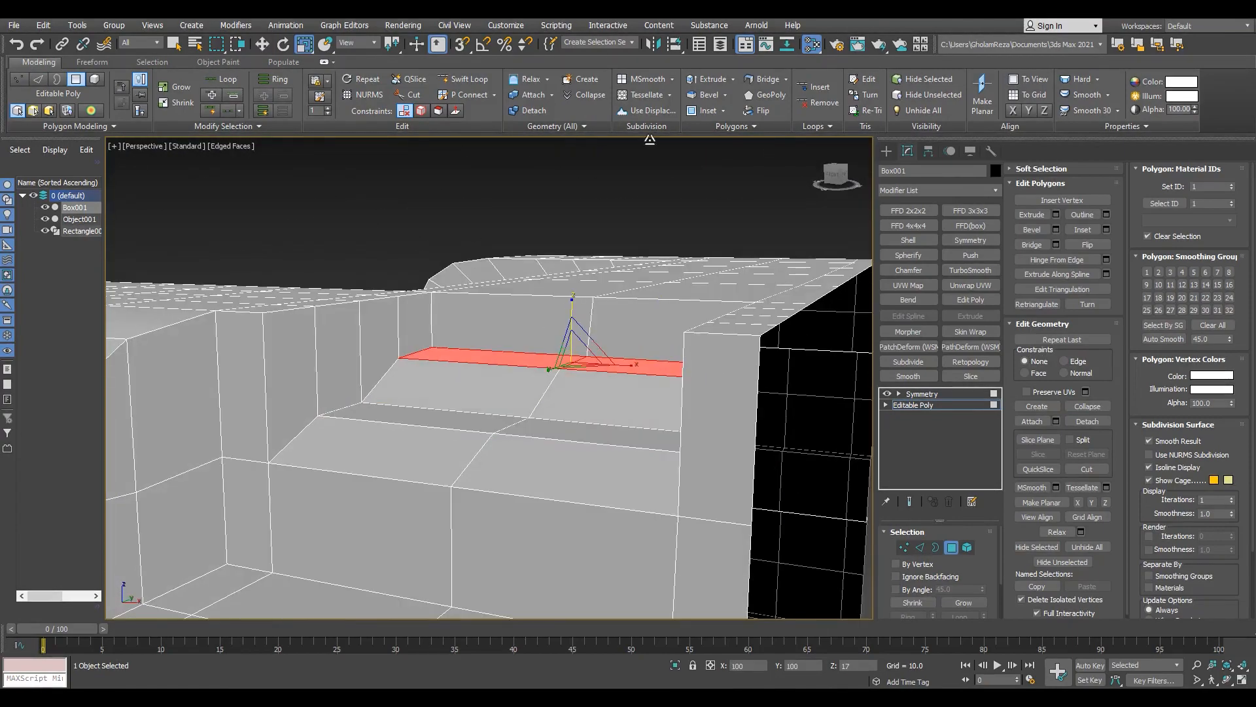
Step: Move the rearmost cross loop of the recess floor toward the box's outer side to widen the upper level
scroll(406, 339, down, 6)
alt+middle_drag(405, 339, 583, 314)
click(583, 314)
key(F4)
mouse_move(477, 353)
alt+middle_down()
mouse_move(454, 376)
mouse_move(459, 364)
alt+middle_up()
scroll(459, 363, up, 5)
key(F4)
alt+middle_drag(508, 406, 457, 297)
key(2)
double_click(457, 297)
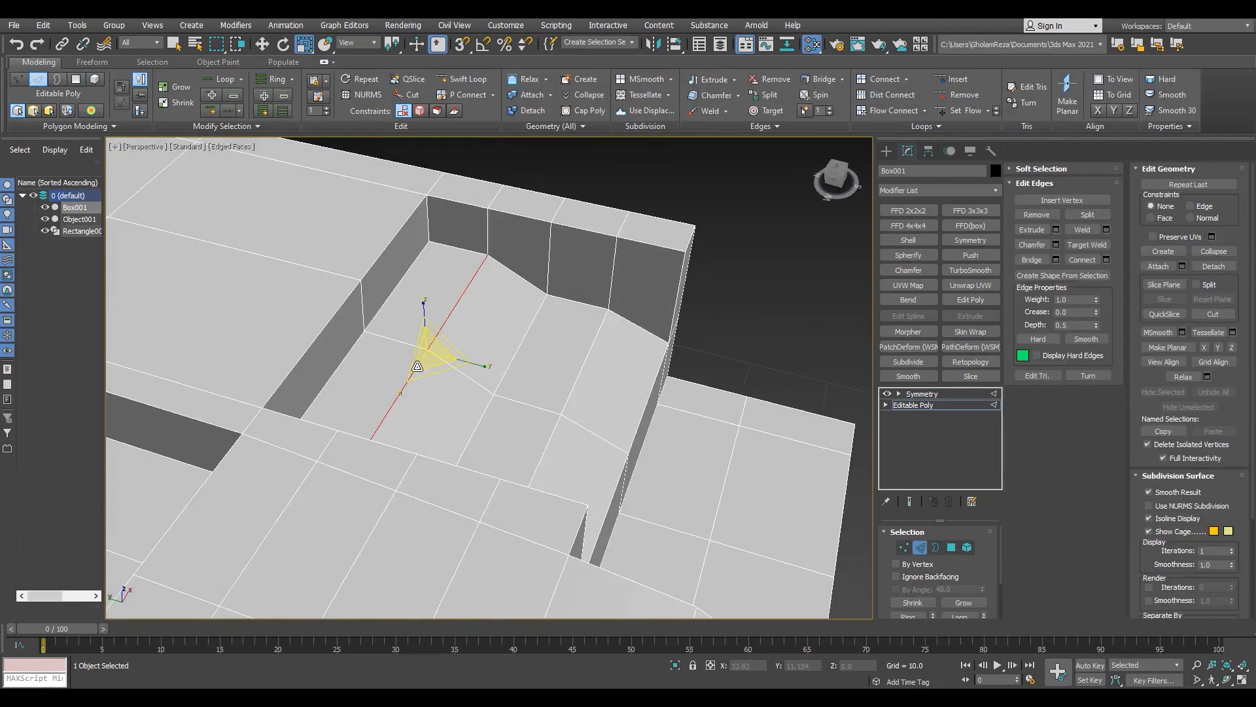
key(w)
alt+middle_drag(420, 365, 426, 386)
drag(418, 346, 487, 360)
Step: Move the next cross loop of the recess floor toward the lid's centre to form a vertical step
alt+middle_drag(487, 360, 507, 399)
double_click(485, 350)
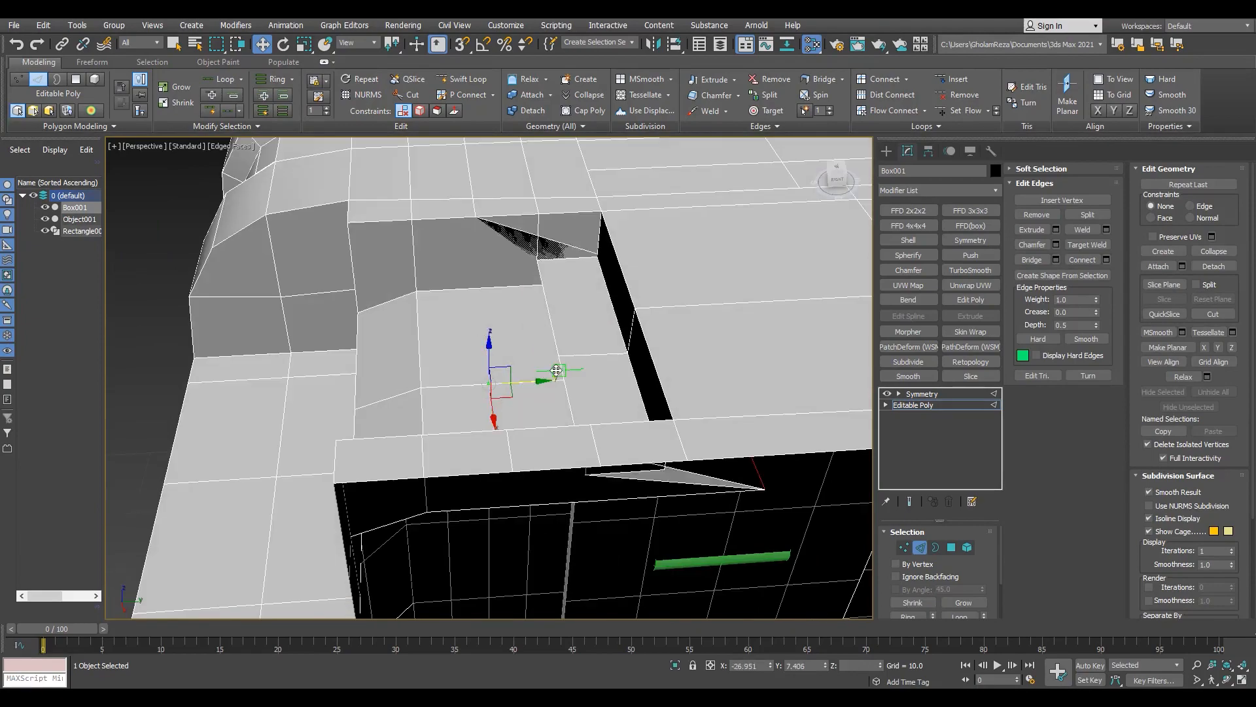
drag(527, 378, 588, 362)
alt+middle_drag(537, 347, 579, 316)
scroll(459, 318, up, 5)
scroll(378, 307, down, 5)
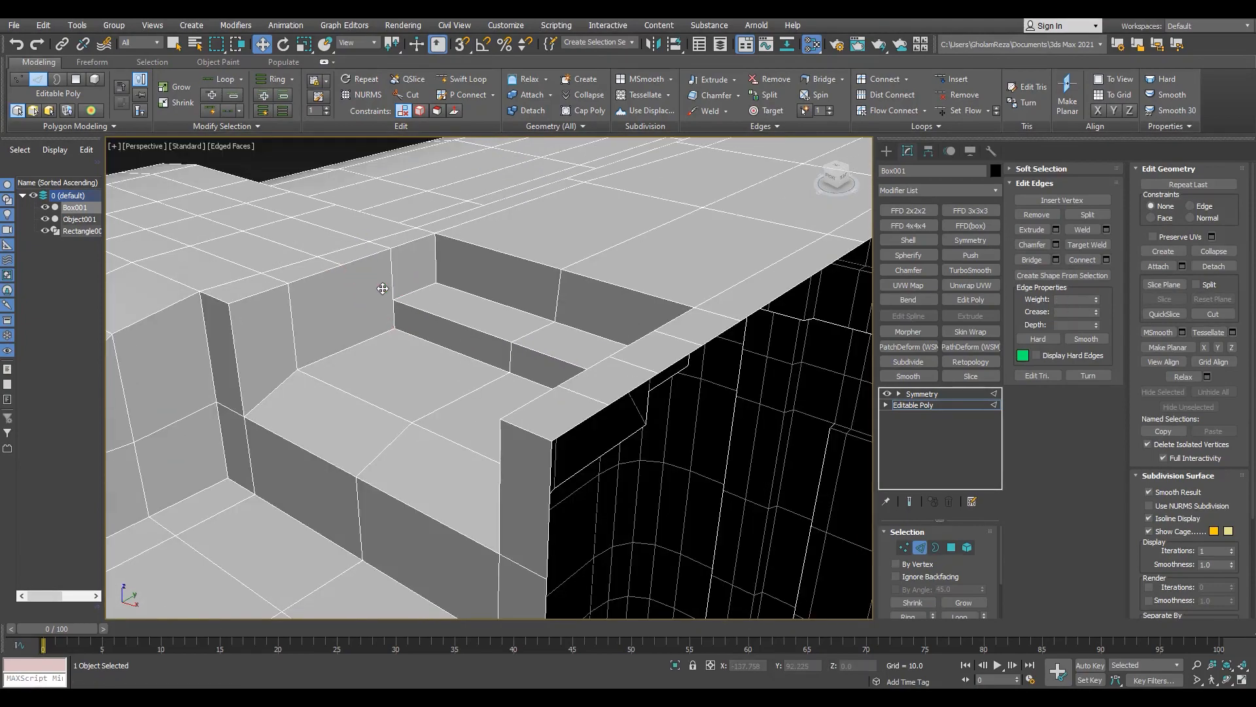
Step: Select all of the box's vertices and examine the recess in the mirrored Symmetry result
alt+middle_drag(386, 291, 171, 418)
key(1)
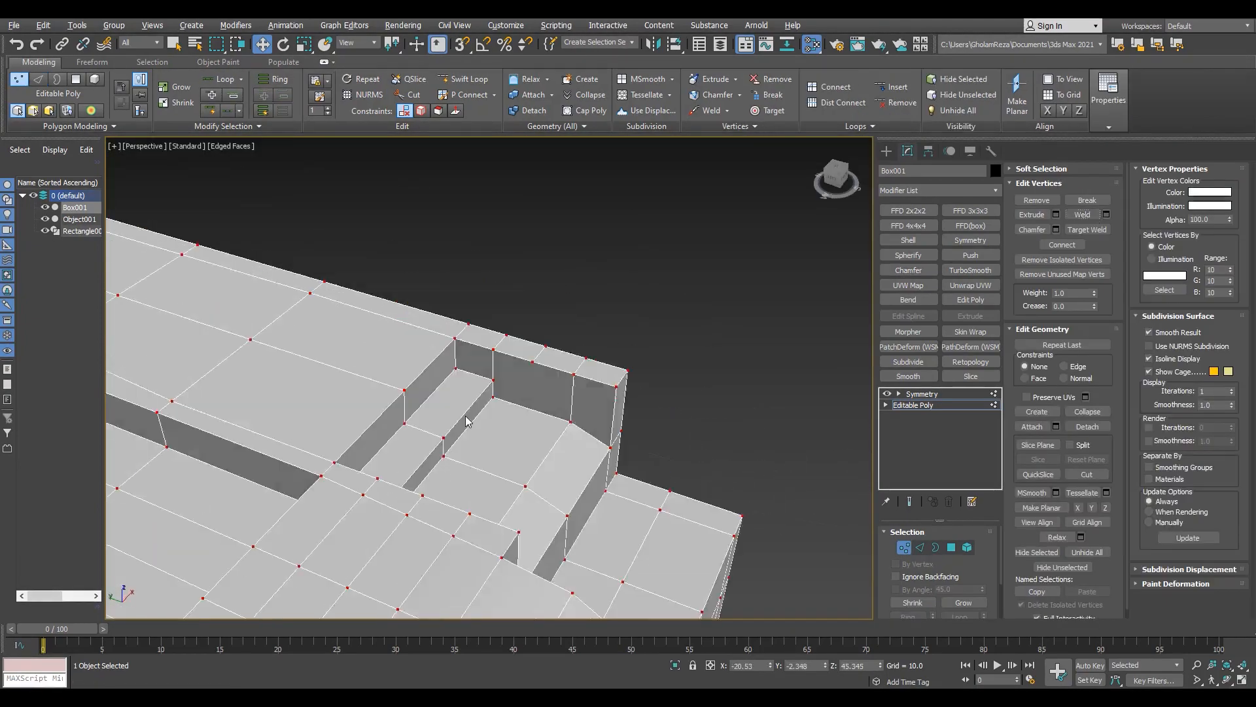
key(alt+s)
alt+middle_drag(466, 421, 550, 457)
scroll(448, 387, down, 5)
scroll(458, 340, down, 4)
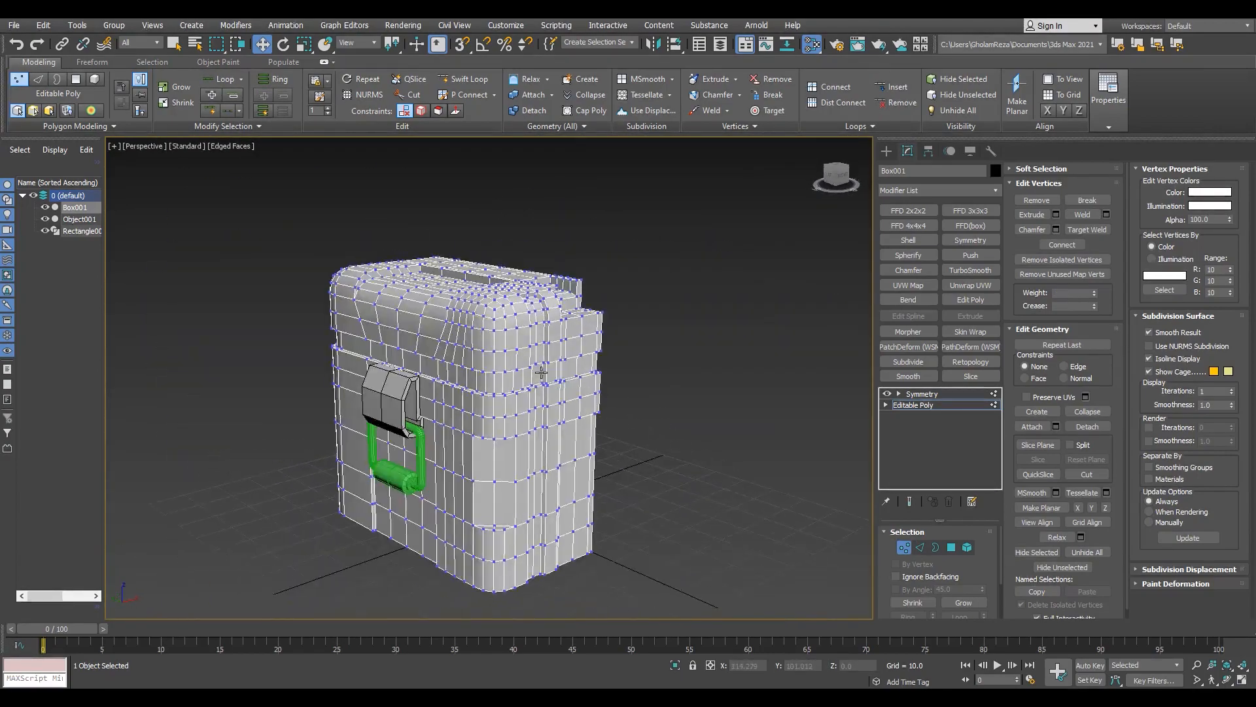
scroll(432, 359, up, 3)
click(921, 393)
key(F4)
alt+middle_drag(516, 262, 550, 327)
scroll(477, 301, up, 6)
key(F4)
Step: Slope the outer corner of the rim between the recess and the symmetry seam and check the mirrored result
click(914, 405)
click(958, 114)
click(933, 393)
scroll(555, 311, down, 4)
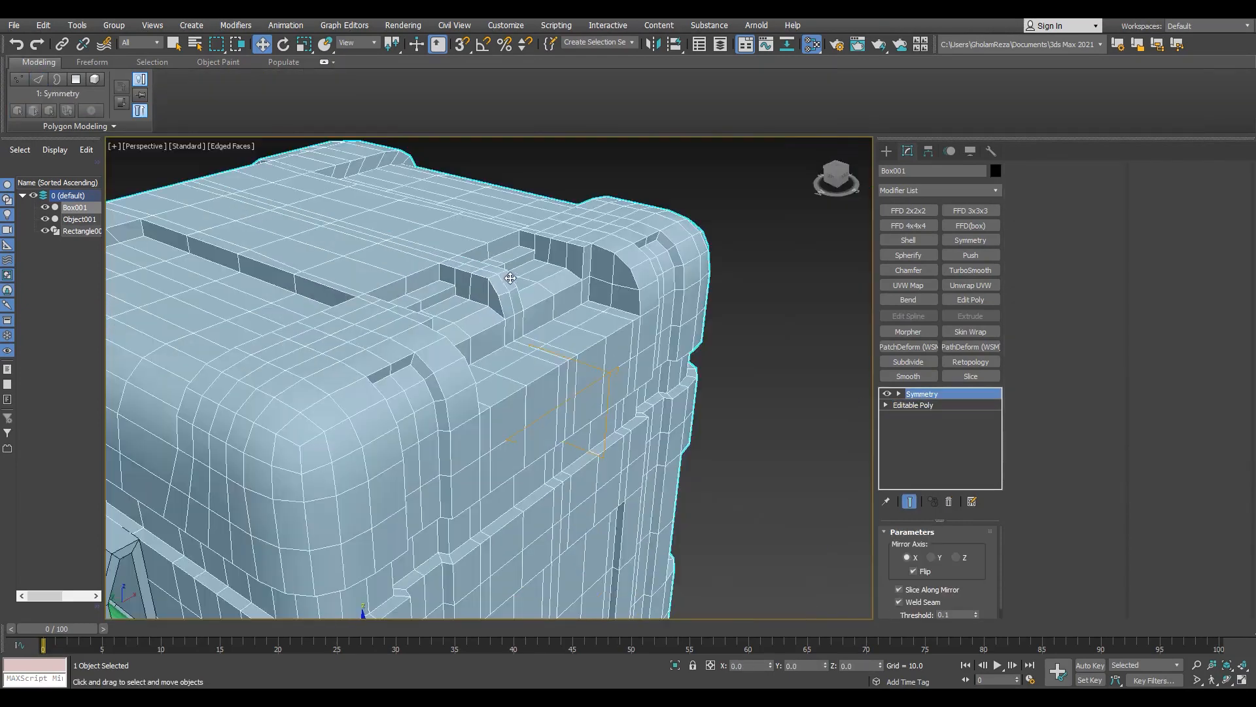
key(F4)
scroll(555, 312, up, 5)
key(F4)
click(968, 405)
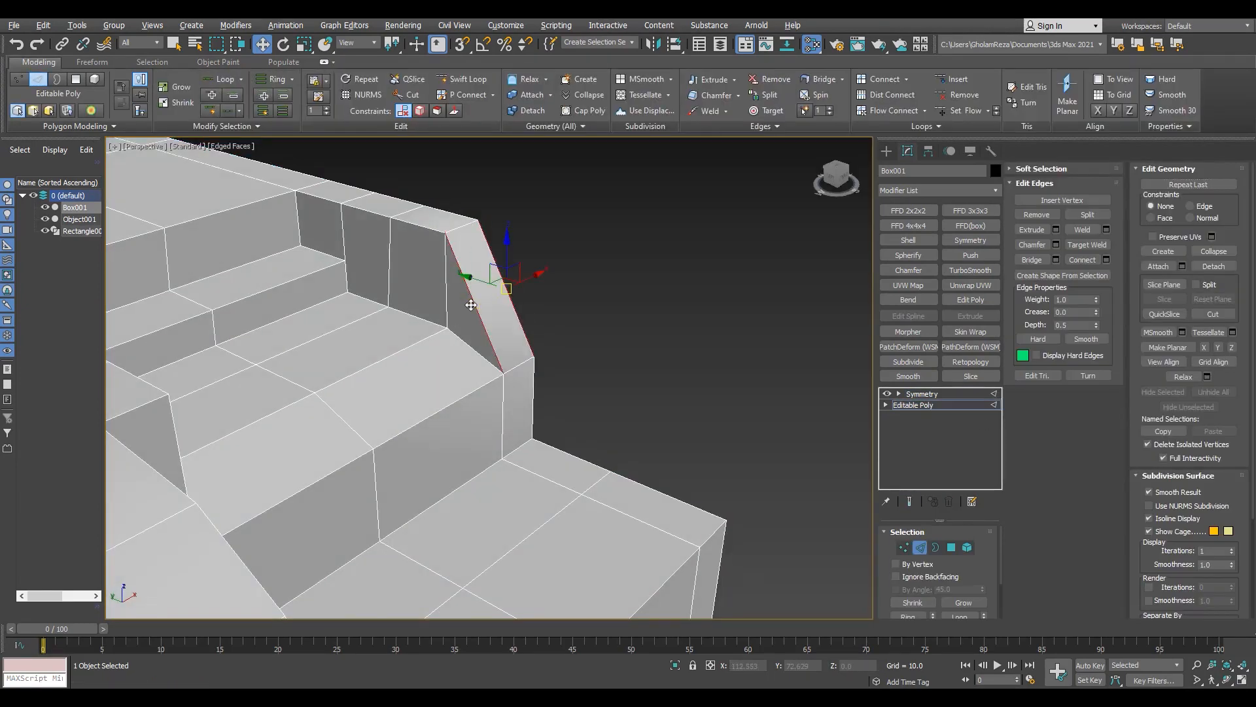
click(934, 394)
scroll(384, 288, down, 8)
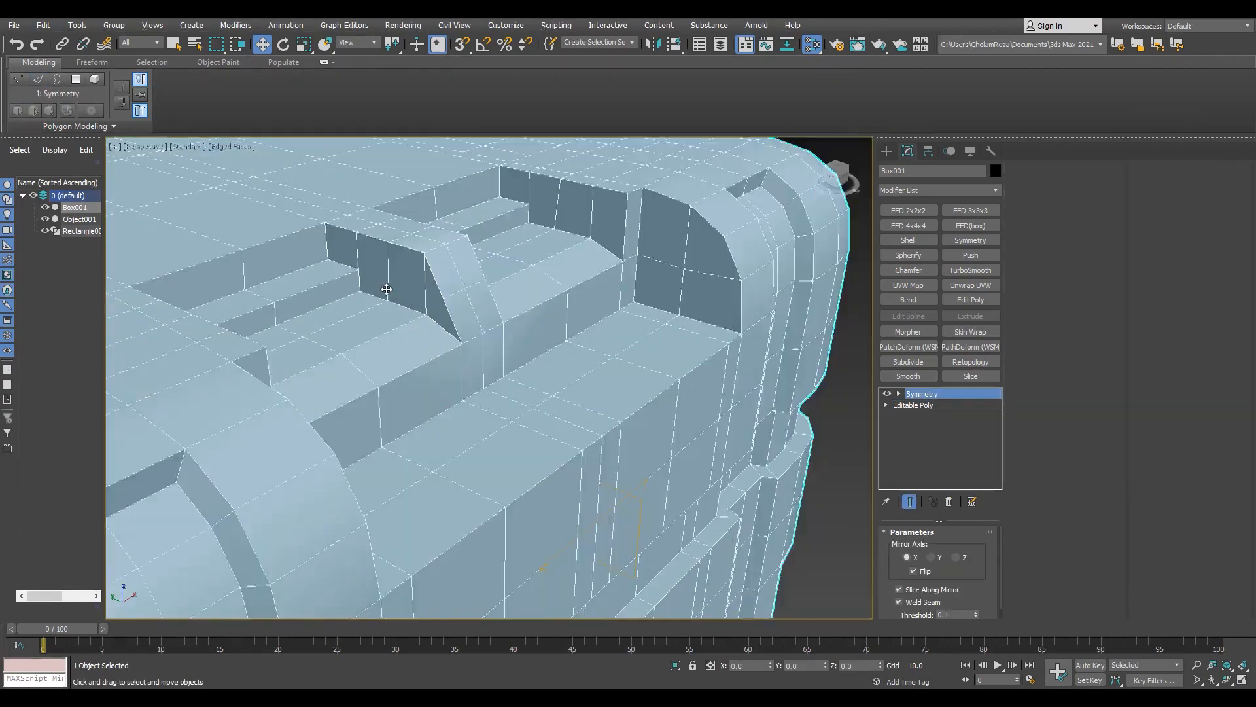
Step: Check the shaded mirrored recesses, then delete the Symmetry modifier from the box
key(F4)
alt+middle_drag(384, 289, 431, 262)
scroll(419, 281, down, 2)
scroll(407, 288, up, 3)
key(F4)
scroll(648, 376, down, 5)
scroll(602, 342, up, 2)
click(948, 502)
Step: Delete the half of the remaining box mesh on one side of the latch's centre line
alt+middle_drag(373, 344, 449, 344)
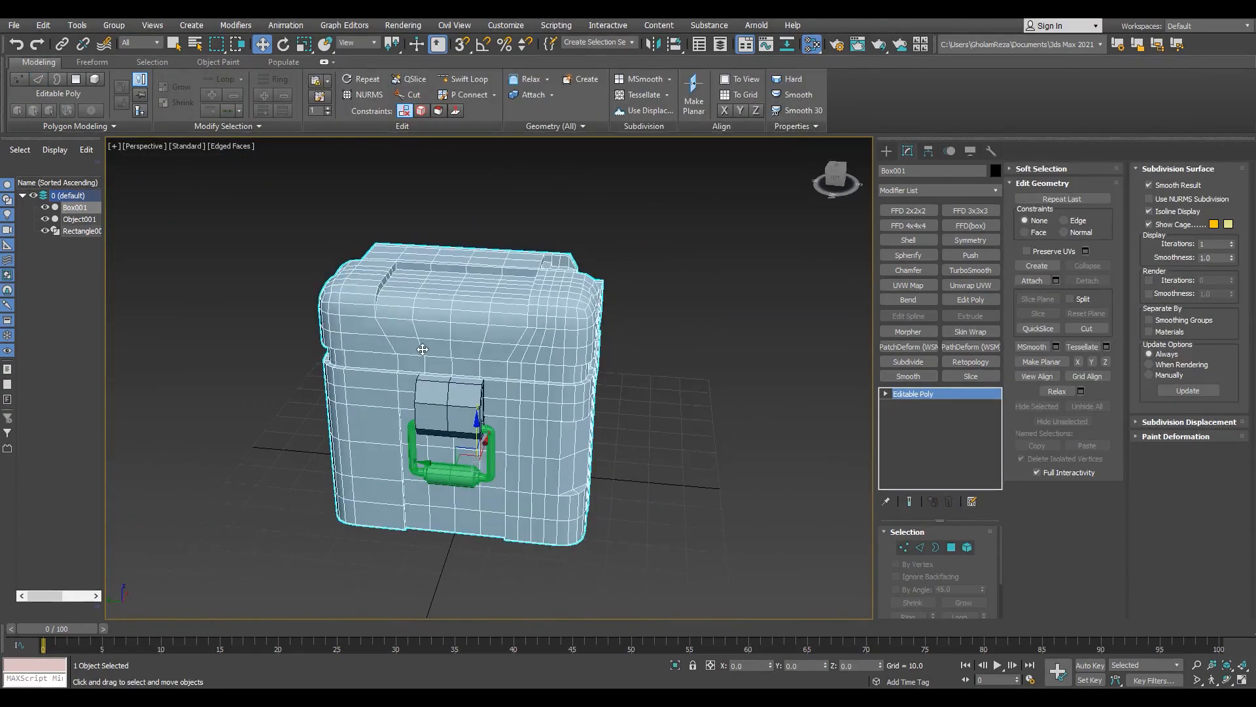
key(2)
right_click(449, 344)
click(420, 275)
click(414, 297)
alt+middle_drag(413, 297, 379, 307)
key(Delete)
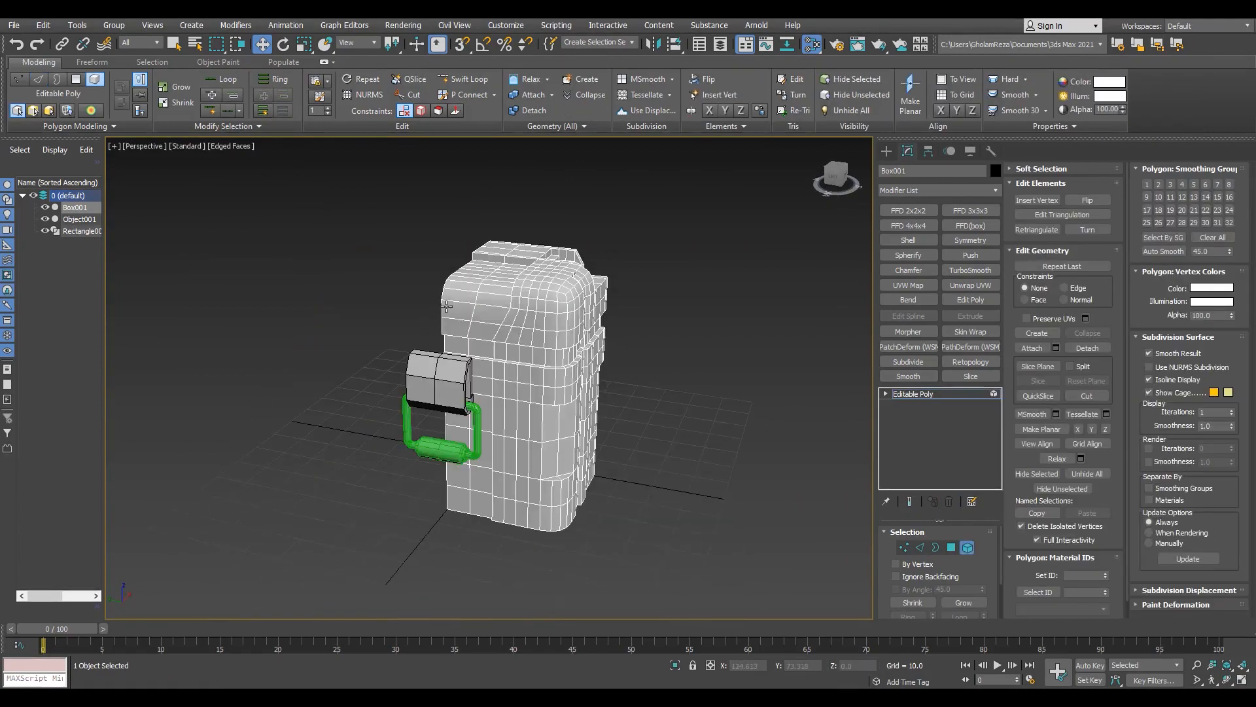
Step: Add a Symmetry modifier to the remaining quarter of the box, mirrored on the Y axis with Flip enabled
scroll(467, 321, up, 4)
key(2)
click(972, 240)
click(932, 557)
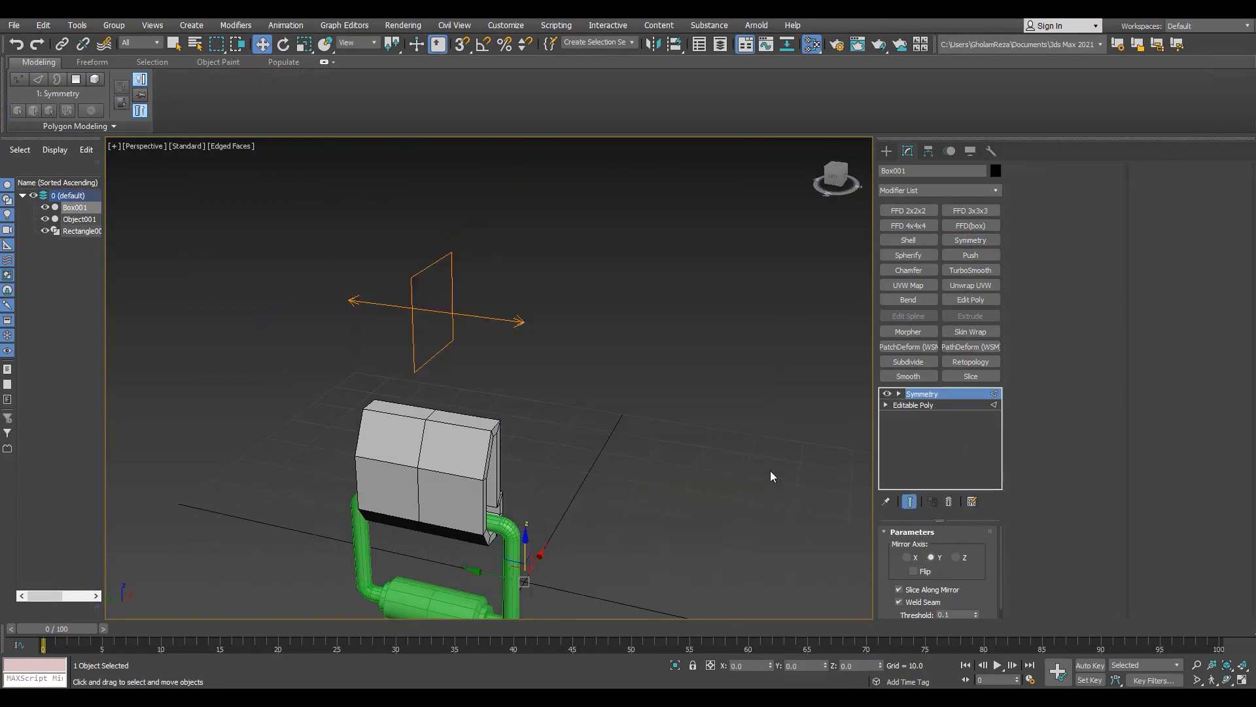
click(914, 570)
alt+middle_drag(850, 419, 794, 386)
Step: Add a second Symmetry modifier directly above the base mesh, mirrored on the X axis with Flip enabled
click(913, 405)
click(971, 240)
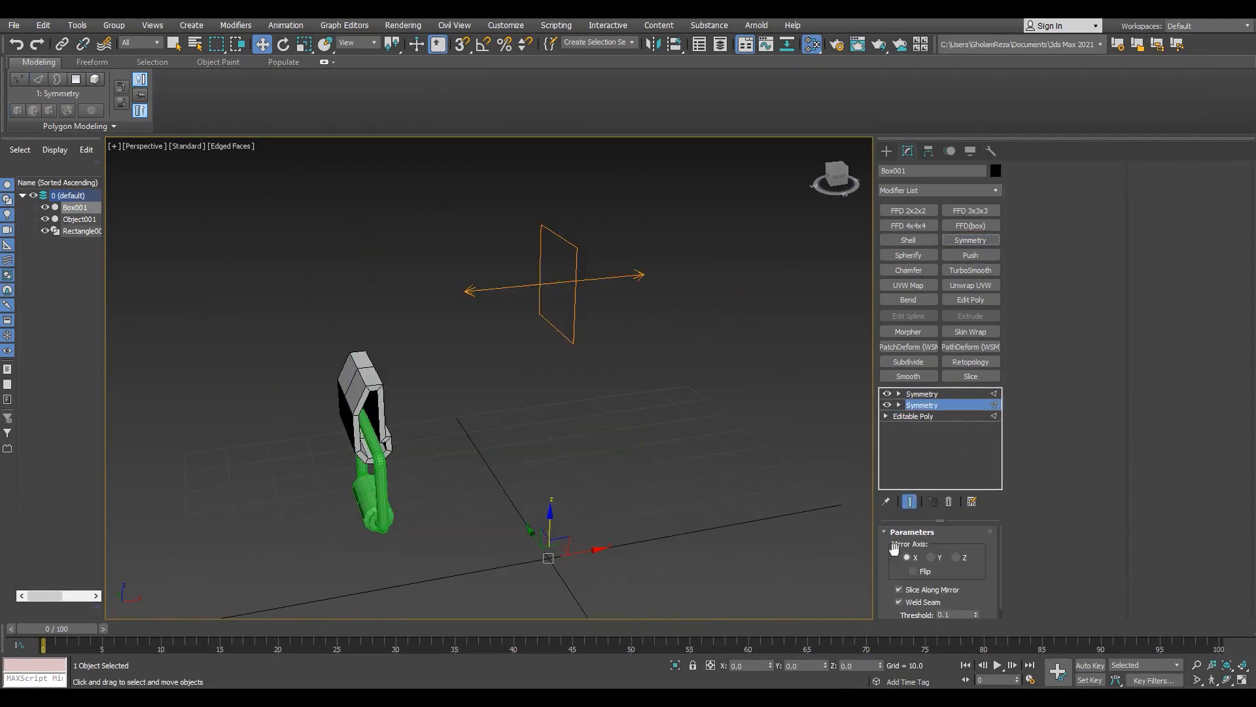
click(914, 570)
alt+middle_drag(458, 307, 507, 346)
key(F4)
scroll(488, 312, down, 2)
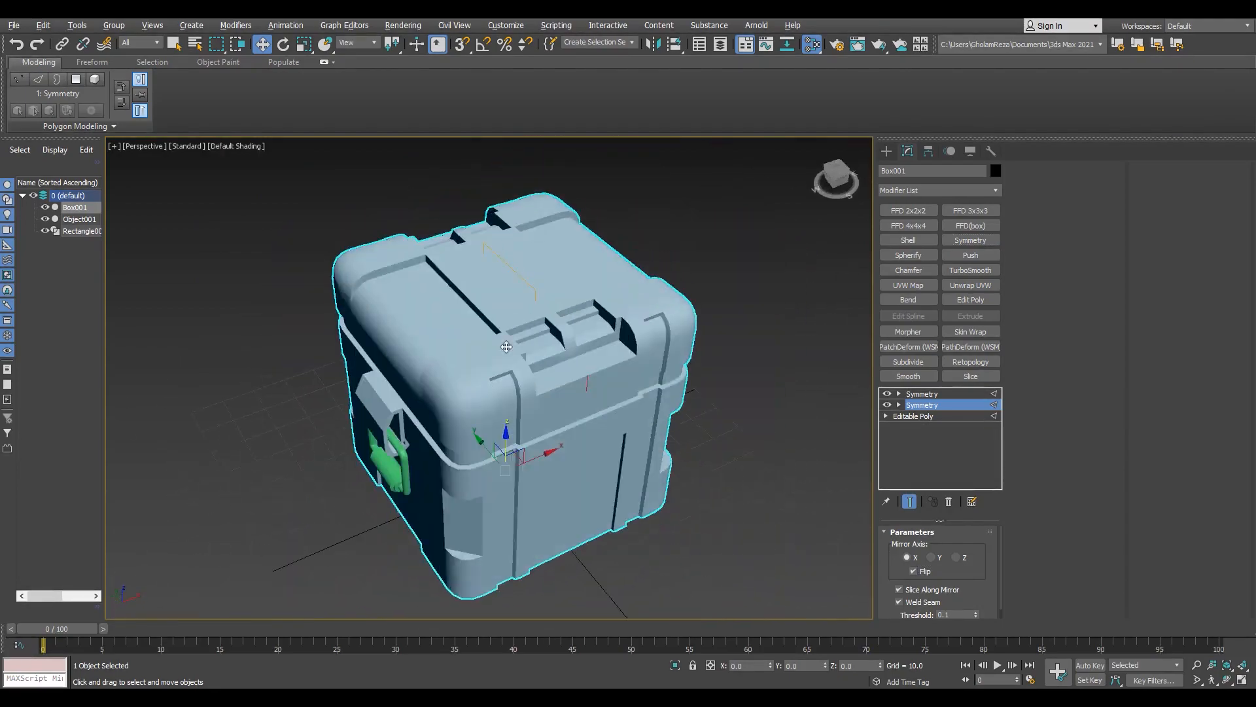
scroll(558, 381, up, 5)
Step: Select all polygons of the box's base mesh
click(914, 416)
scroll(563, 355, down, 4)
key(4)
key(ctrl+a)
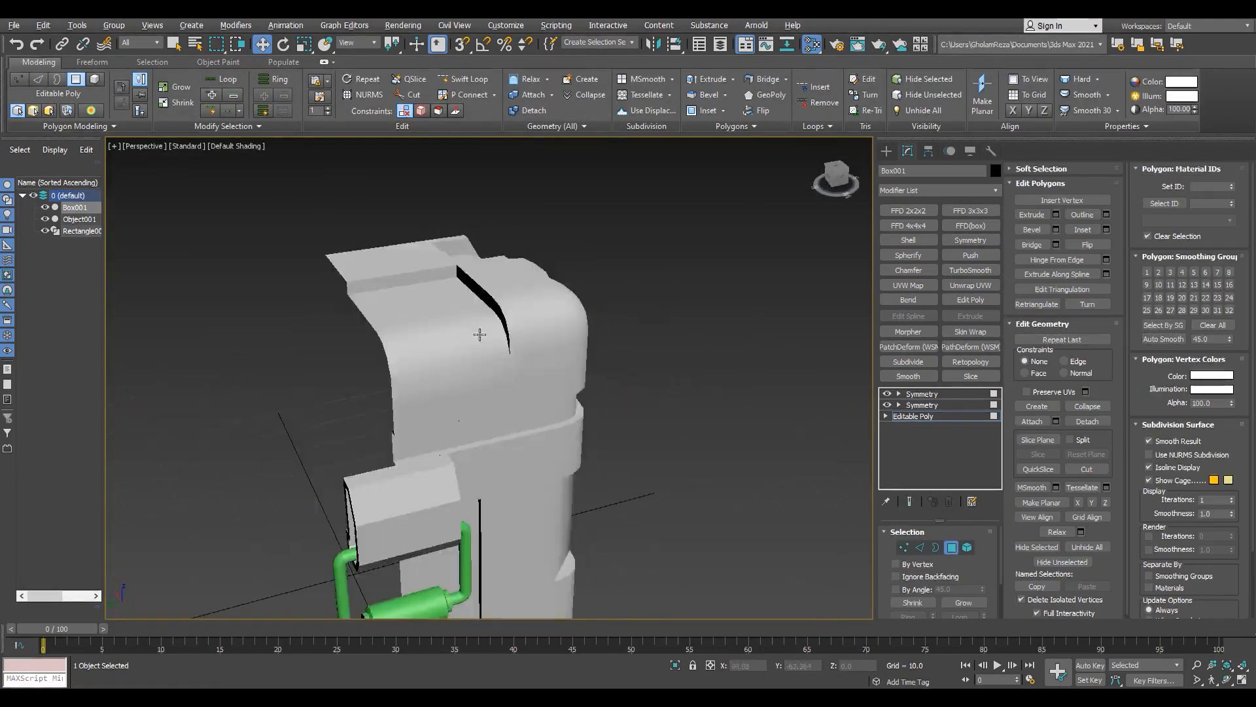
scroll(479, 334, up, 3)
key(4)
Step: Try TurboSmooth on the box with 2 iterations separated by smoothing groups, and remove the modifier
click(971, 270)
key(F4)
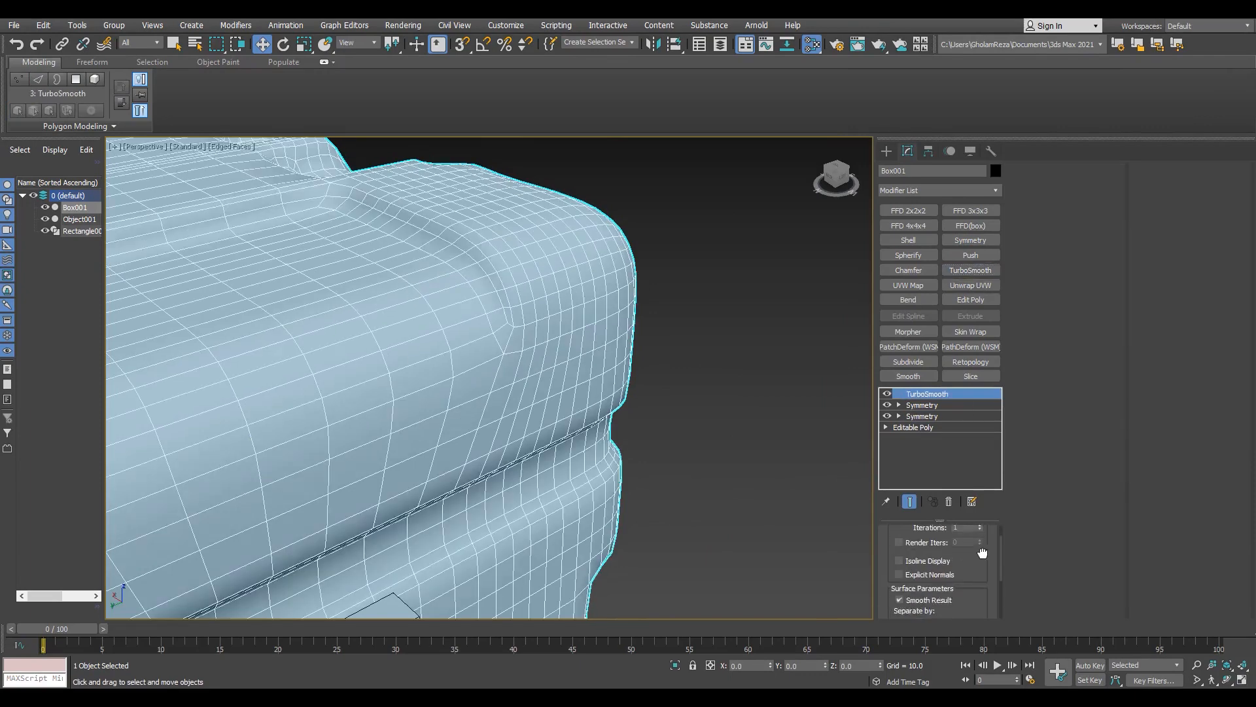
key(F4)
alt+middle_drag(791, 507, 480, 328)
scroll(331, 257, up, 5)
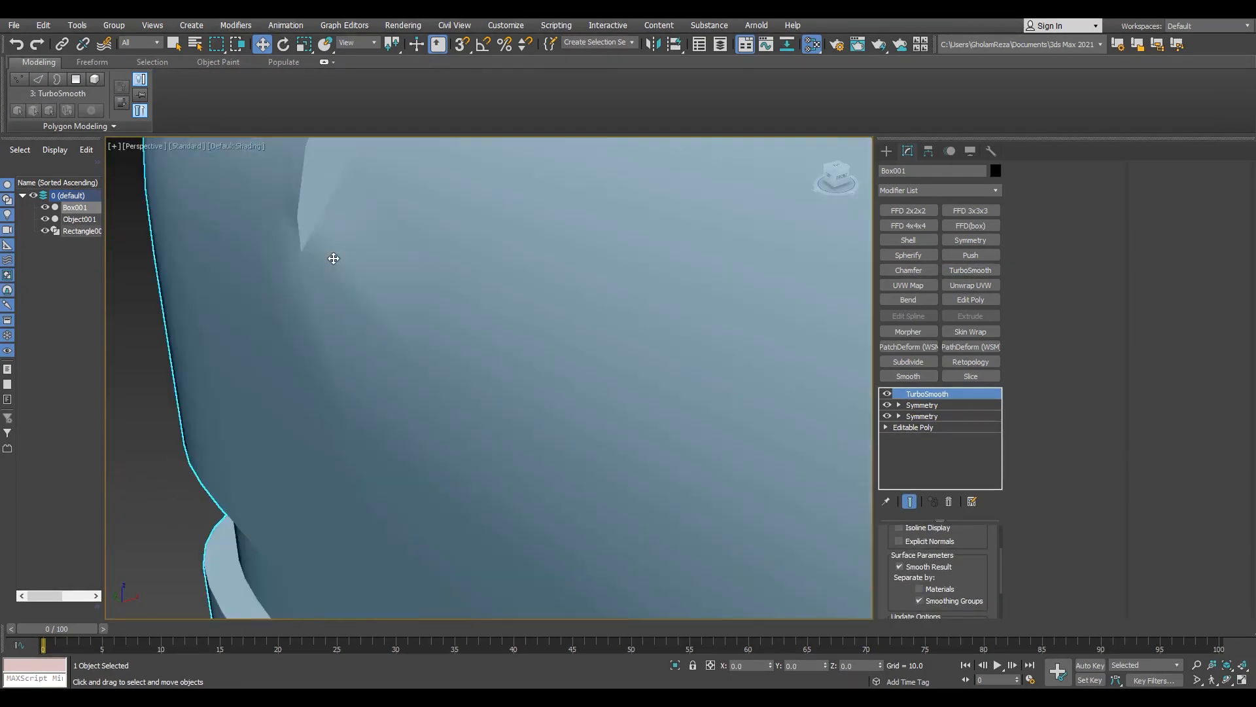
scroll(463, 307, down, 6)
scroll(608, 302, up, 6)
click(979, 550)
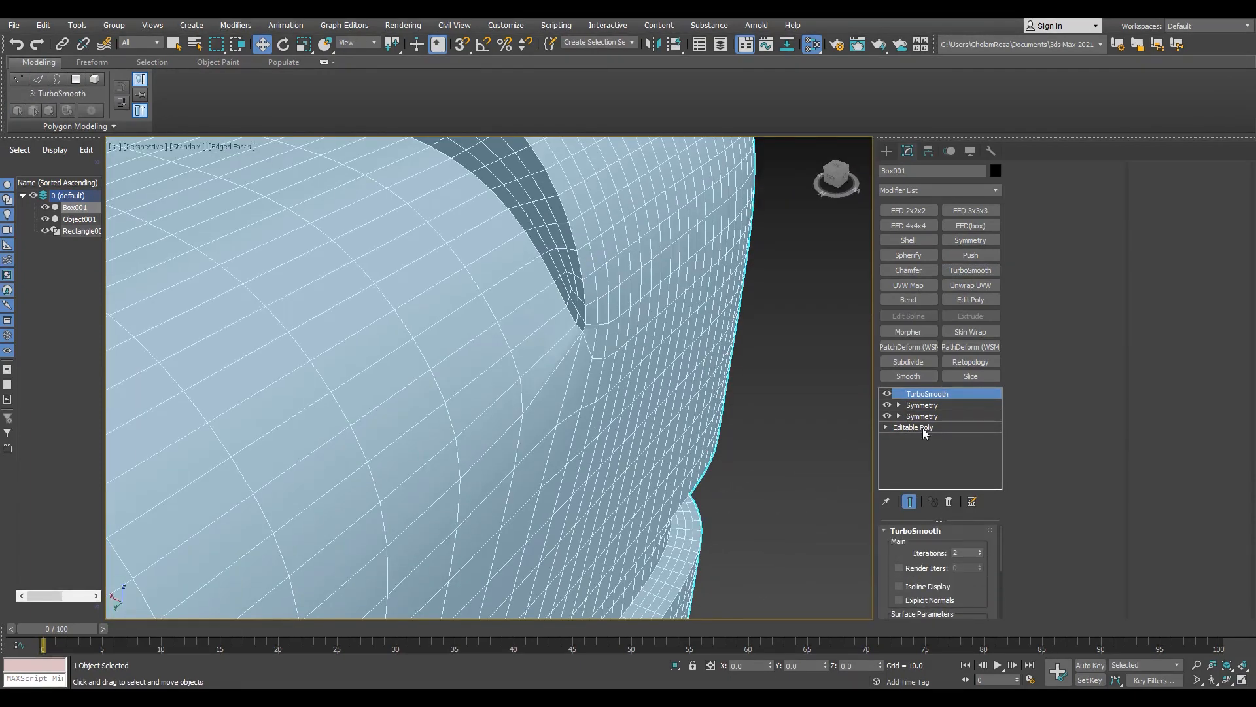
click(947, 501)
Step: Select the polygons of the lid's recessed curved panel above the latch and assign them smoothing group 4
scroll(524, 303, down, 4)
alt+middle_drag(524, 303, 478, 293)
click(914, 416)
key(4)
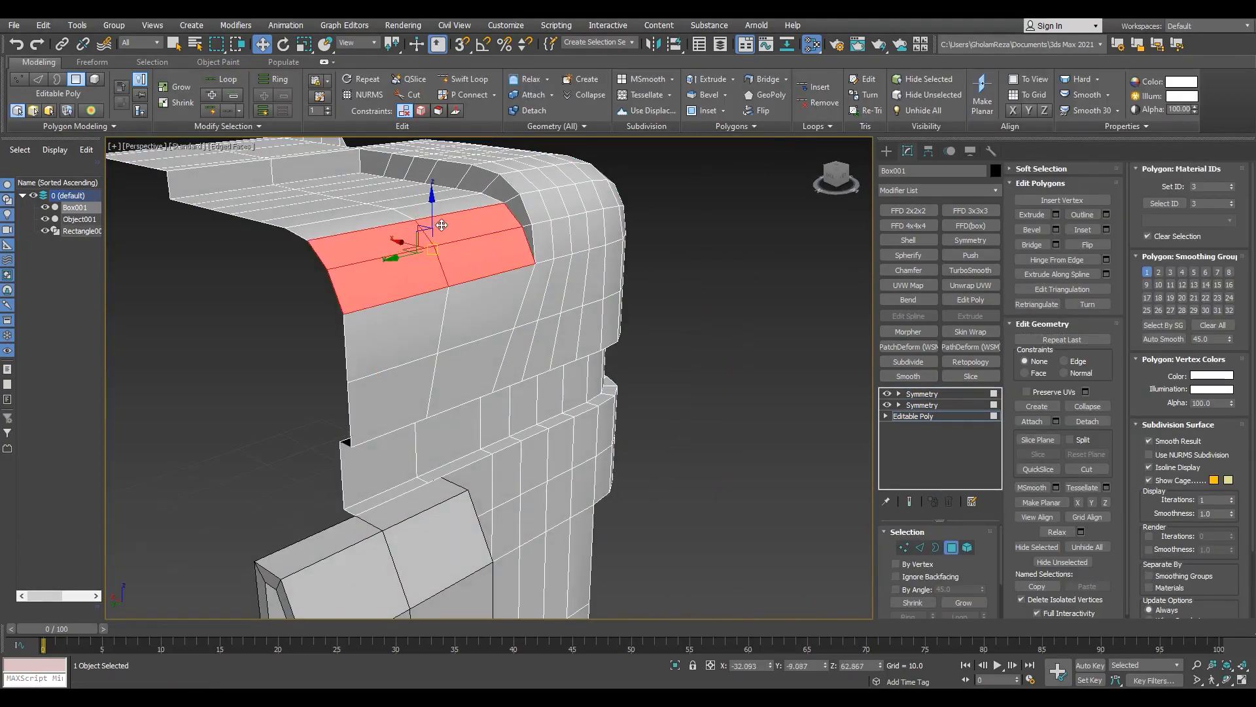
scroll(399, 245, down, 3)
mouse_move(399, 245)
alt+middle_down()
mouse_move(309, 286)
mouse_move(275, 364)
alt+middle_up()
key(F3)
ctrl+drag(275, 365, 432, 239)
key(F3)
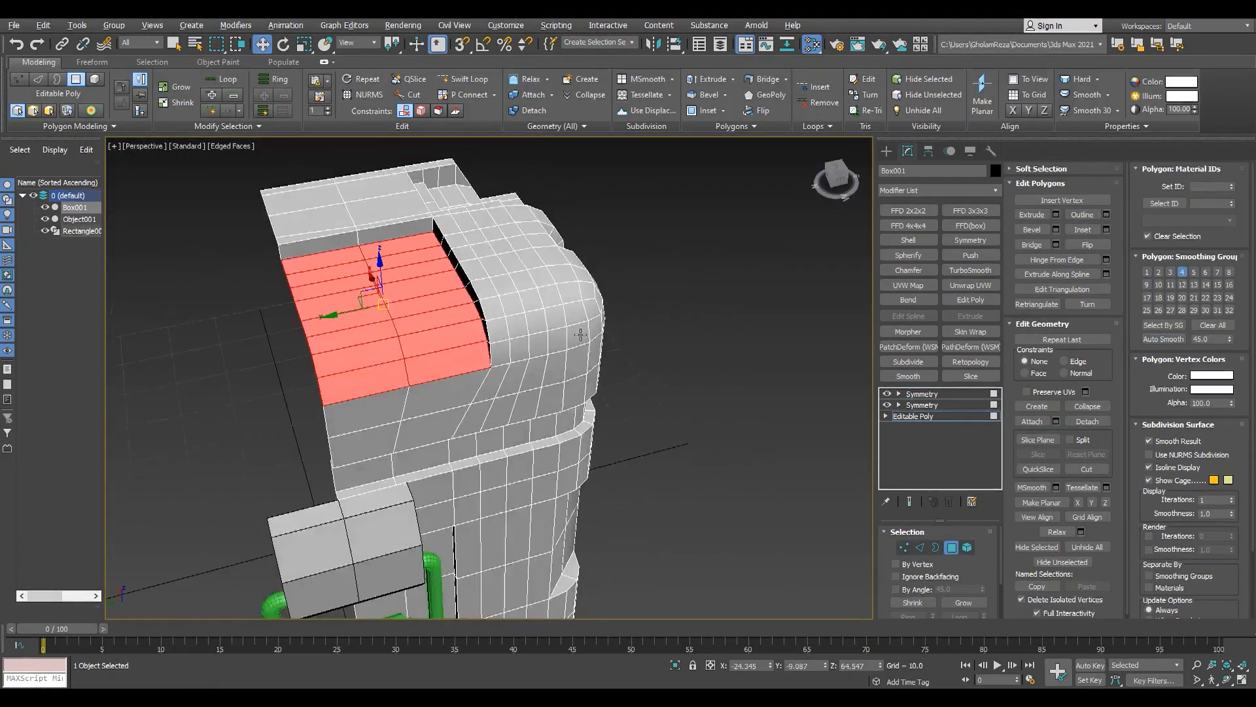
Step: Examine the shading and wireframe of the lid and sides on the mirrored box
click(621, 334)
scroll(502, 323, up, 3)
alt+middle_drag(622, 334, 367, 275)
key(F4)
click(918, 416)
click(327, 168)
click(495, 286)
scroll(495, 287, down, 3)
scroll(340, 235, up, 3)
key(F4)
scroll(327, 216, down, 3)
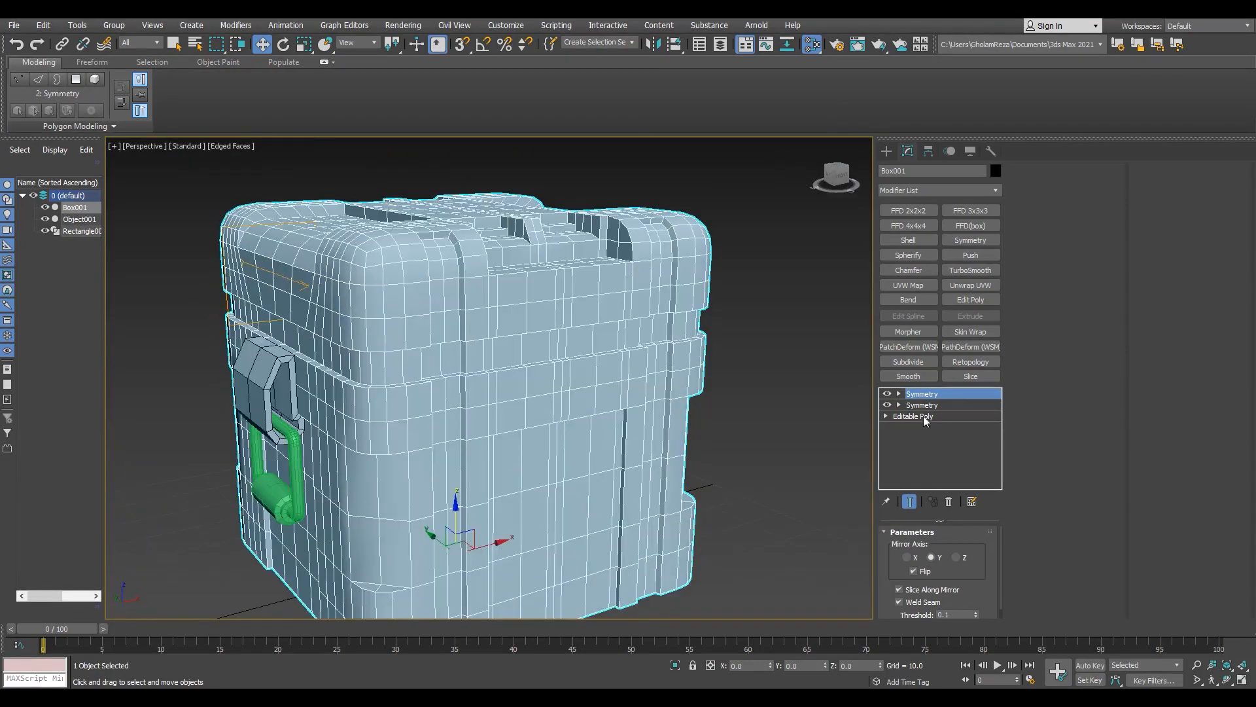
Step: Add TurboSmooth above both Symmetry modifiers with 2 iterations, separated by smoothing groups
click(919, 416)
scroll(379, 321, up, 2)
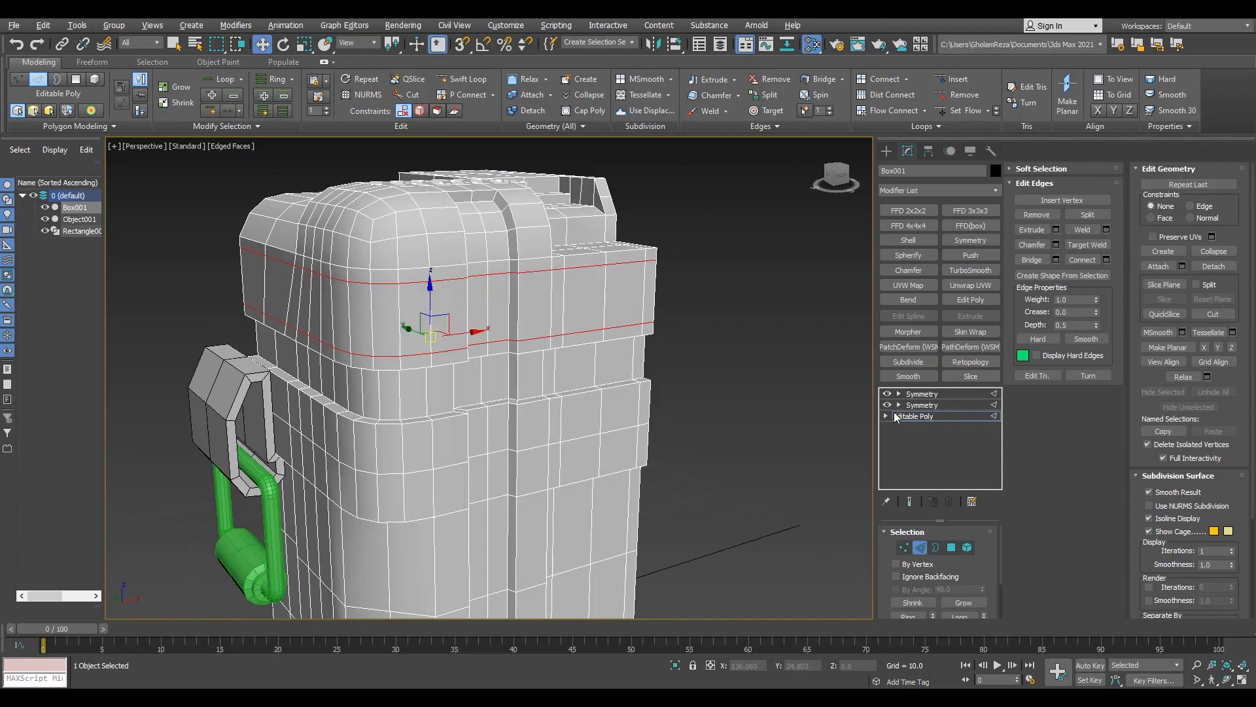
click(921, 393)
click(971, 270)
key(F4)
alt+middle_drag(458, 367, 584, 375)
click(919, 586)
alt+middle_drag(674, 399, 497, 393)
scroll(319, 280, up, 3)
key(F4)
alt+middle_drag(320, 281, 429, 310)
click(979, 537)
scroll(533, 311, down, 3)
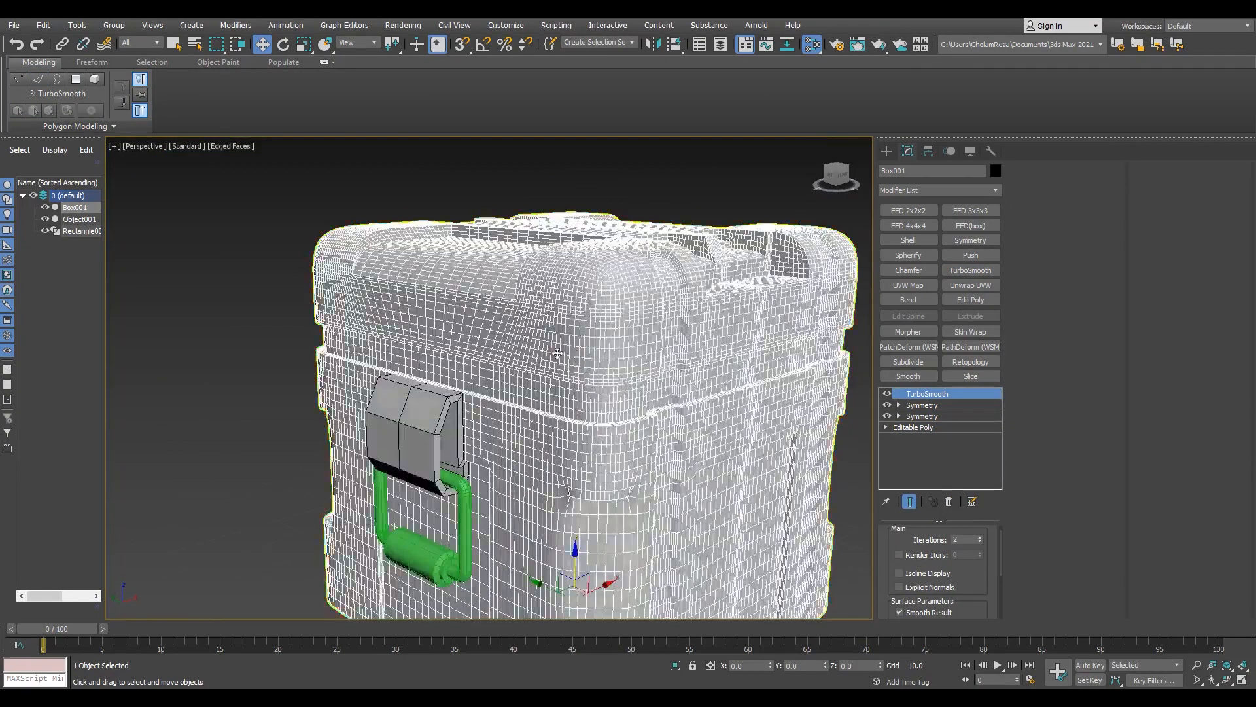
Step: Auto Smooth the polygons of the box's recessed corner panel with a threshold of 45, and check the ledge below it
key(F4)
alt+middle_drag(543, 366, 513, 332)
scroll(546, 327, up, 3)
key(F4)
click(917, 427)
key(4)
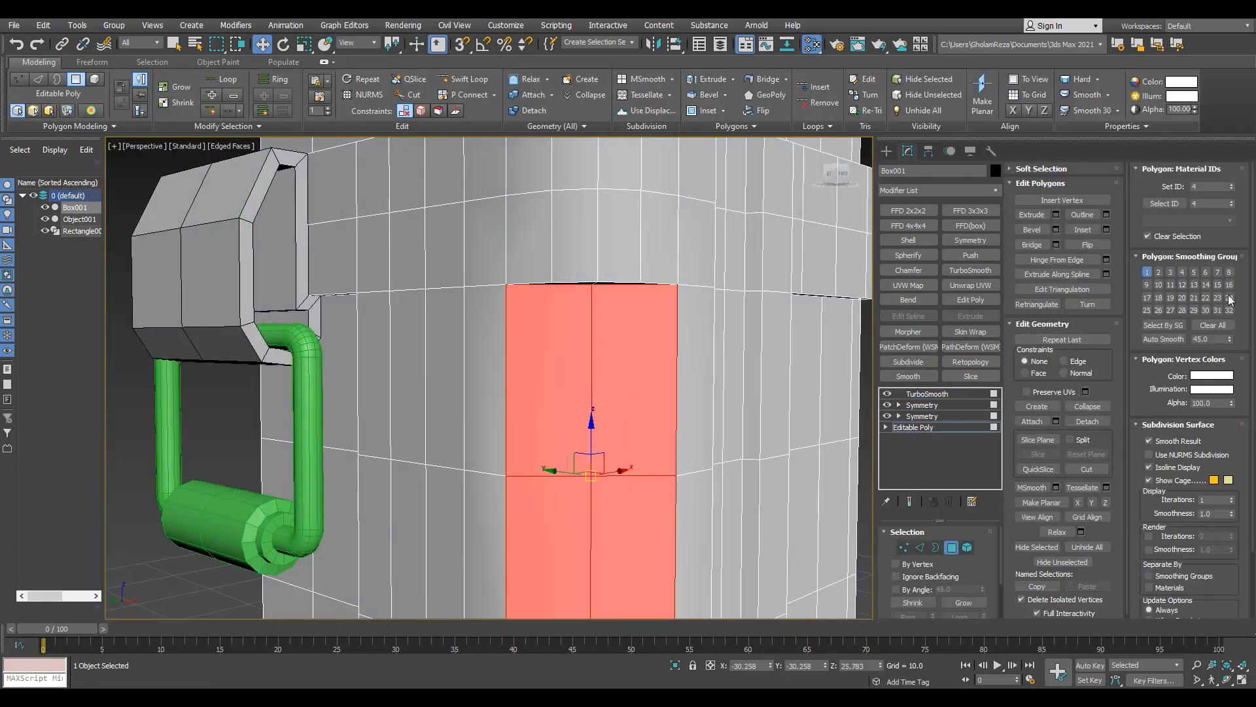
click(1163, 339)
scroll(633, 308, down, 4)
alt+middle_drag(634, 308, 618, 239)
scroll(611, 301, up, 4)
click(614, 307)
alt+middle_drag(690, 401, 602, 417)
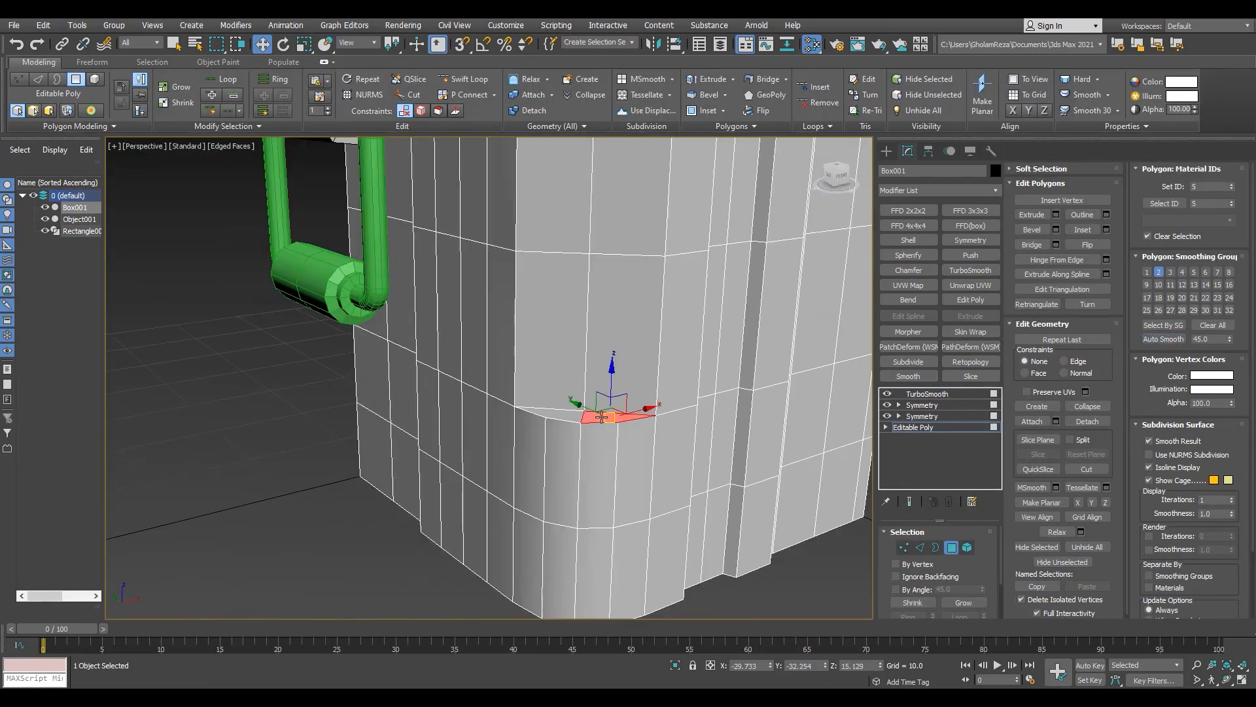
click(931, 425)
Step: Assign smoothing group 3 to the vertical polygon strip in front of the lid's stepped recess
click(922, 394)
key(F4)
scroll(595, 370, down, 4)
alt+middle_drag(595, 370, 622, 314)
scroll(602, 356, down, 2)
scroll(628, 288, up, 10)
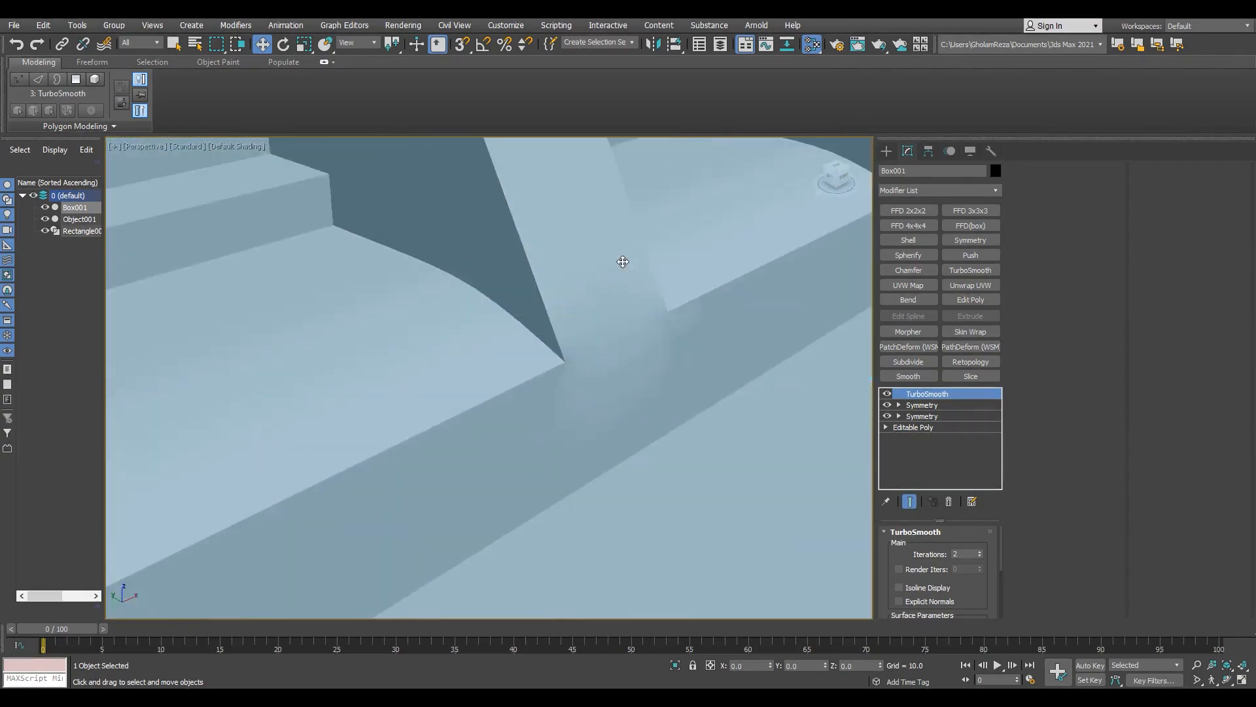
key(F4)
click(922, 427)
middle_drag(758, 525, 522, 398)
key(4)
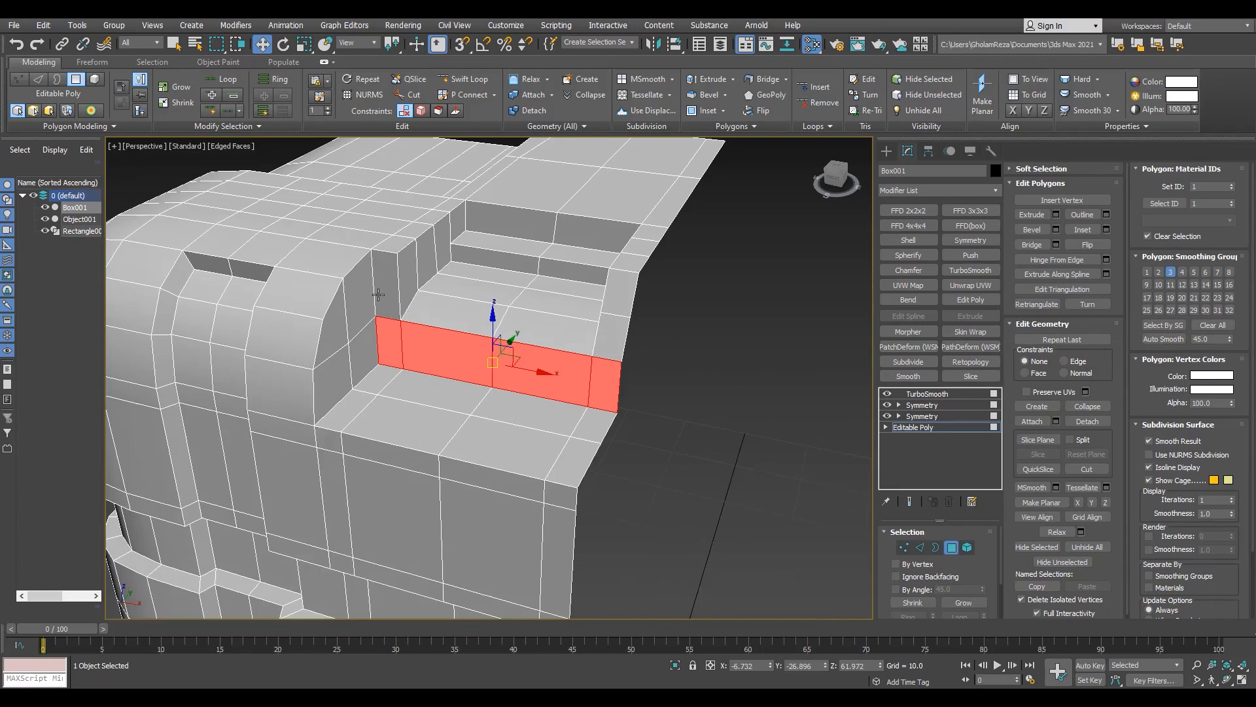
click(927, 393)
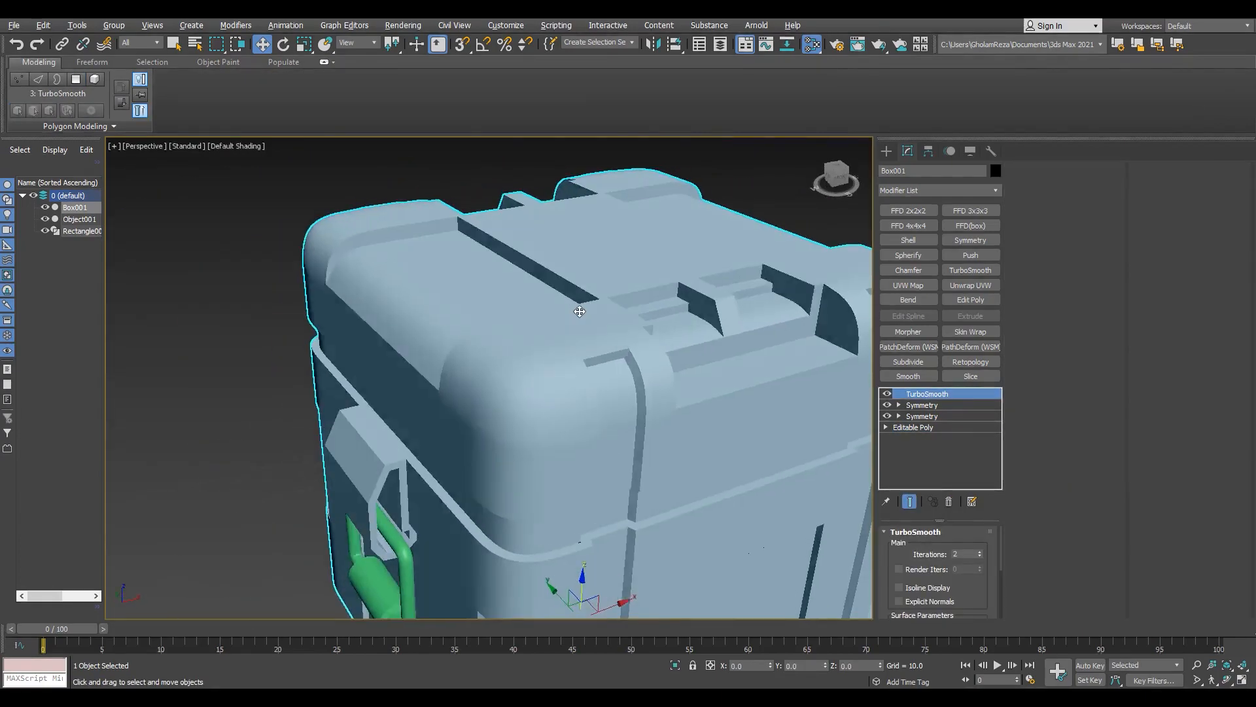
Step: Rework the side wall of the lid's stepped recess so a diagonal edge joins the step's corner to the wall's upper edge
alt+middle_drag(630, 303, 269, 316)
scroll(576, 318, up, 2)
key(F4)
scroll(577, 318, up, 3)
scroll(640, 280, down, 4)
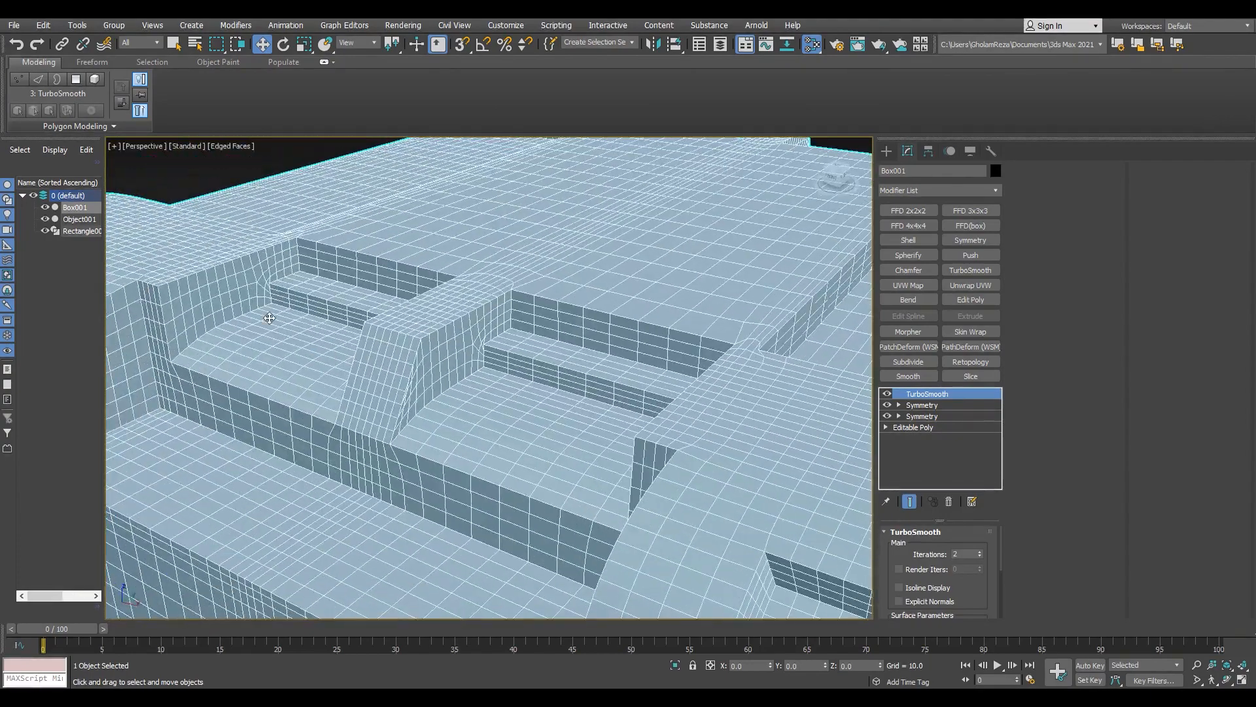
scroll(269, 316, up, 5)
click(912, 426)
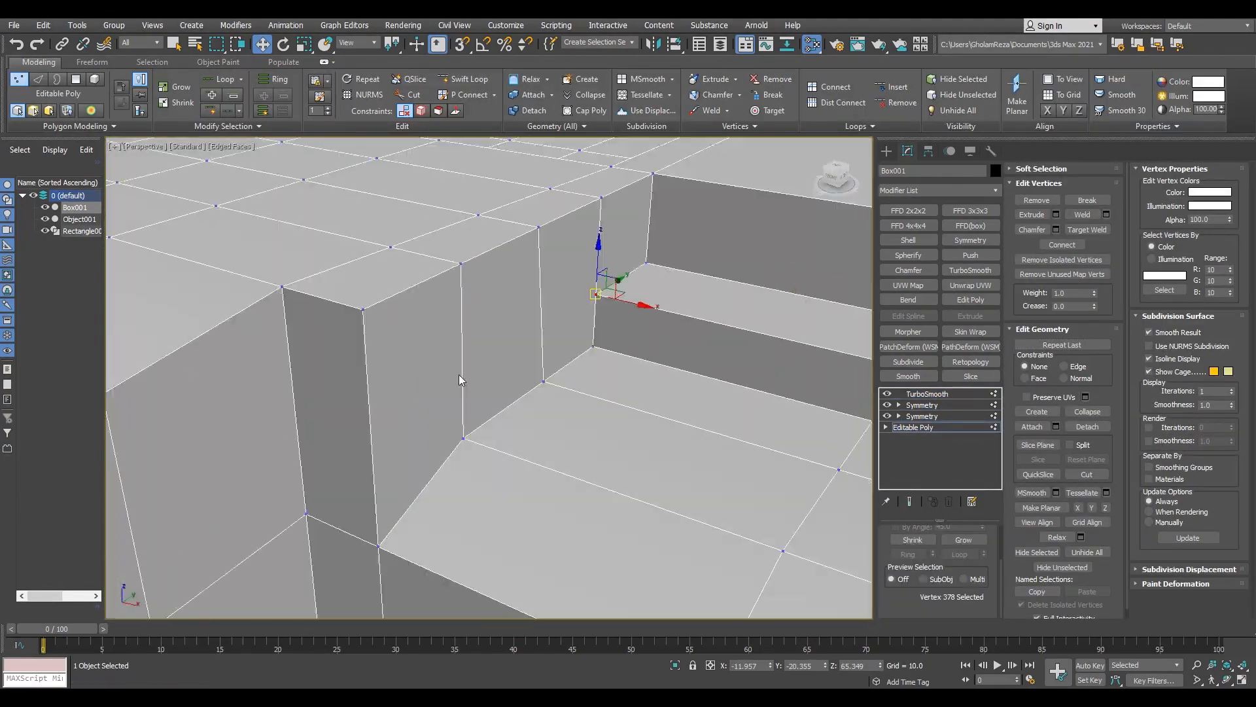
scroll(501, 345, down, 5)
key(w)
scroll(484, 350, up, 9)
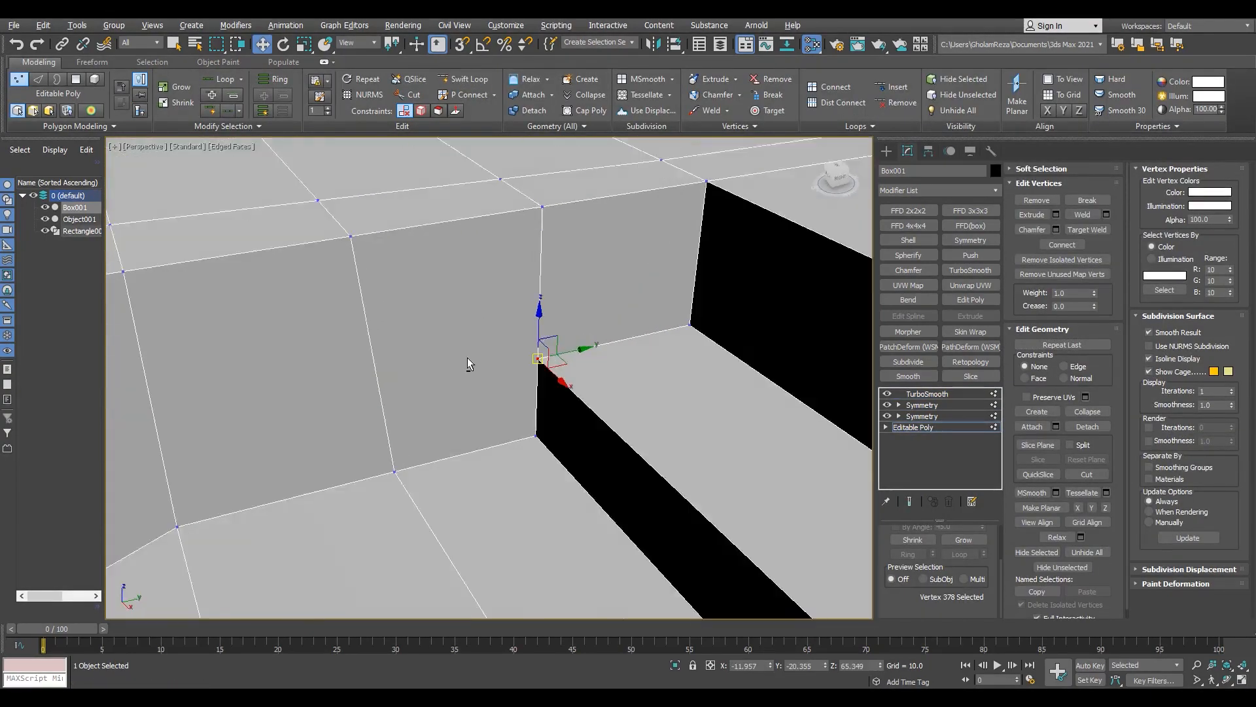
scroll(540, 276, down, 5)
key(2)
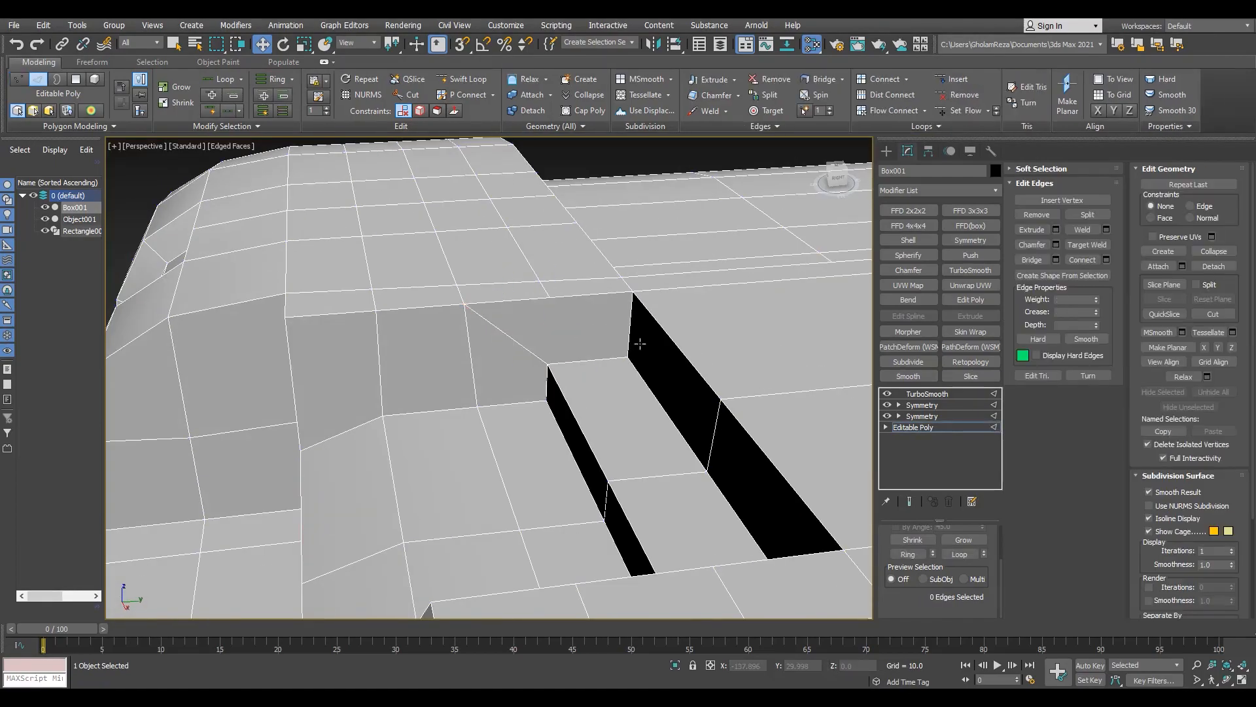
click(587, 366)
right_click(588, 366)
key(1)
alt+middle_drag(587, 366, 429, 407)
scroll(429, 407, down, 5)
scroll(429, 407, up, 4)
click(925, 428)
click(927, 394)
Step: Examine the TurboSmooth result on the lid recesses and rounded corners, with and without edged faces
alt+middle_drag(622, 354, 524, 357)
scroll(358, 305, up, 6)
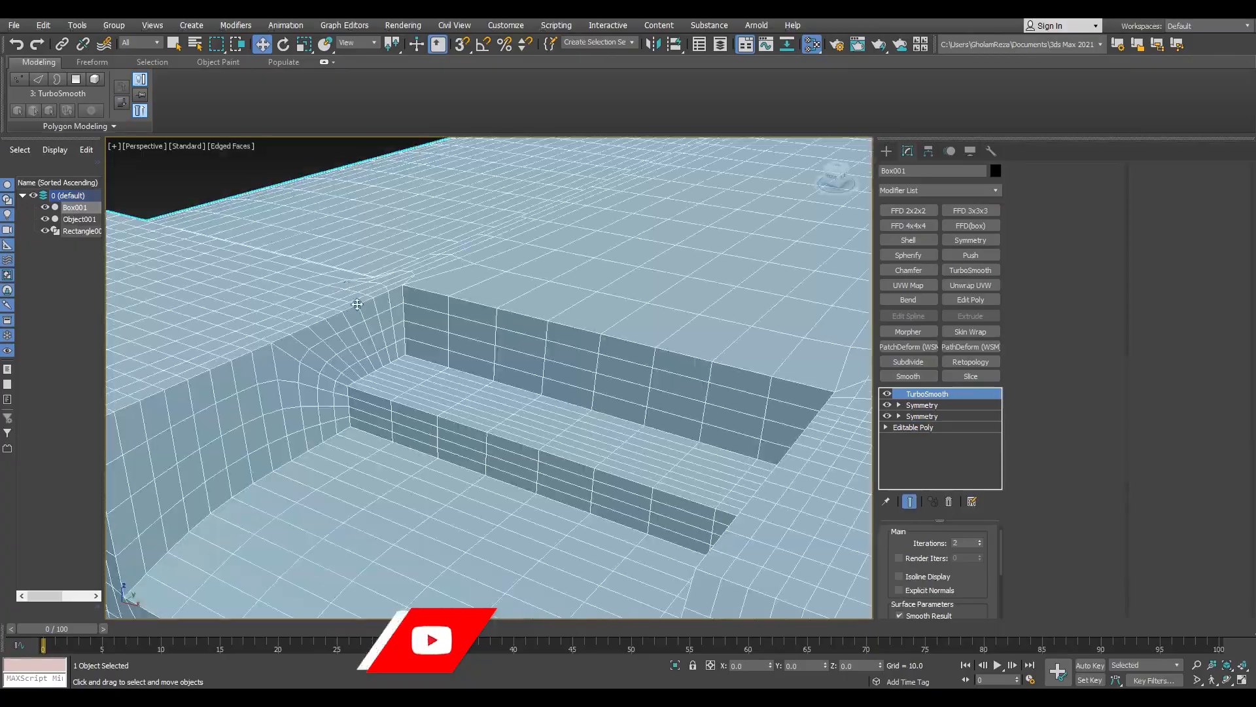
scroll(359, 305, down, 8)
alt+middle_drag(359, 305, 412, 390)
scroll(482, 320, down, 3)
key(F4)
scroll(482, 320, up, 3)
scroll(412, 390, down, 6)
key(F4)
key(F4)
alt+middle_drag(499, 375, 497, 337)
click(750, 437)
scroll(510, 315, up, 2)
key(F4)
key(F4)
scroll(224, 219, up, 6)
scroll(224, 218, down, 6)
alt+middle_drag(366, 275, 516, 301)
scroll(670, 298, up, 6)
click(661, 299)
key(F4)
scroll(654, 299, up, 2)
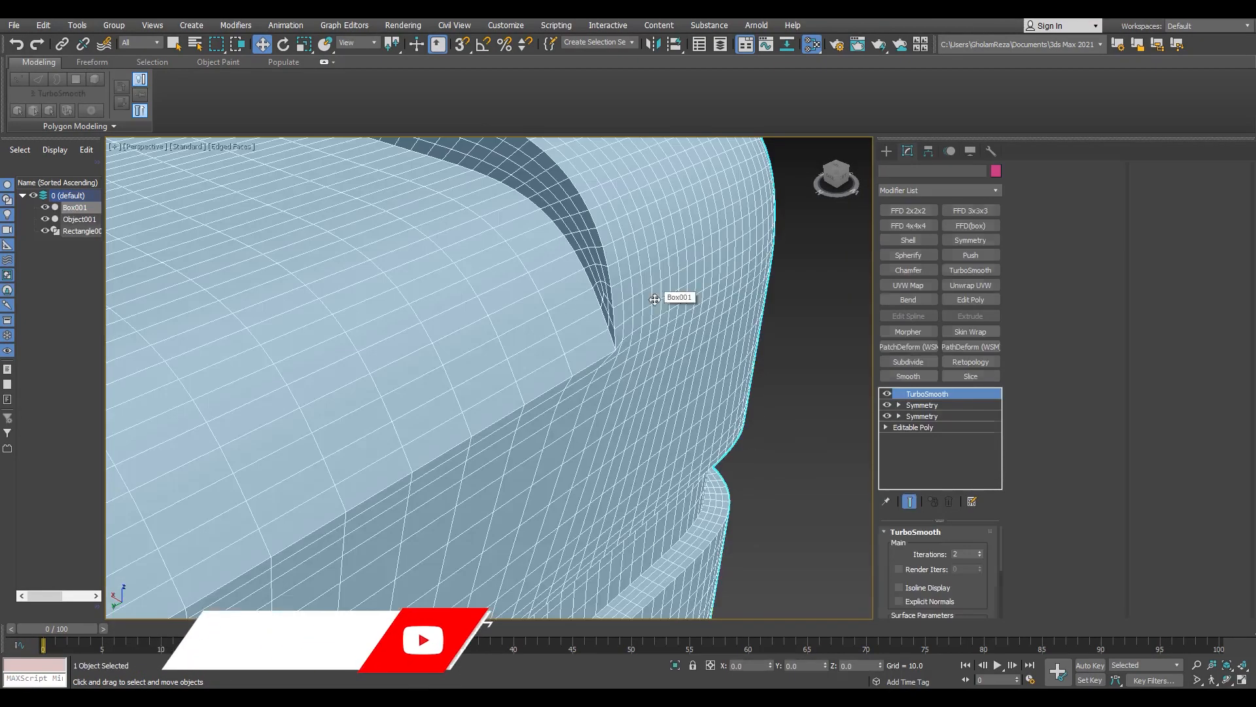
Step: Check the shading and mesh density of the lid and lower corner with TurboSmooth at 2 iterations
click(980, 556)
click(970, 270)
key(F4)
scroll(588, 343, down, 6)
scroll(375, 398, up, 4)
alt+middle_drag(484, 386, 405, 409)
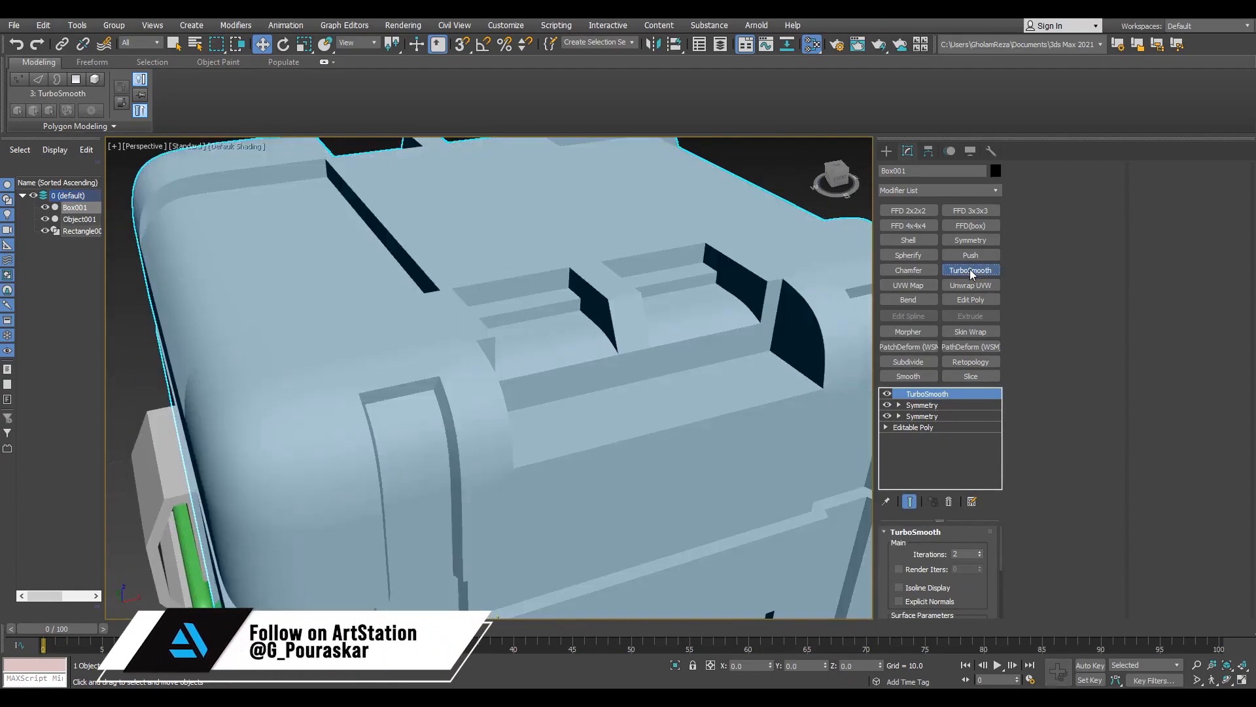
scroll(501, 378, down, 1)
alt+middle_drag(483, 389, 509, 307)
middle_drag(538, 550, 494, 543)
scroll(494, 544, up, 4)
key(F4)
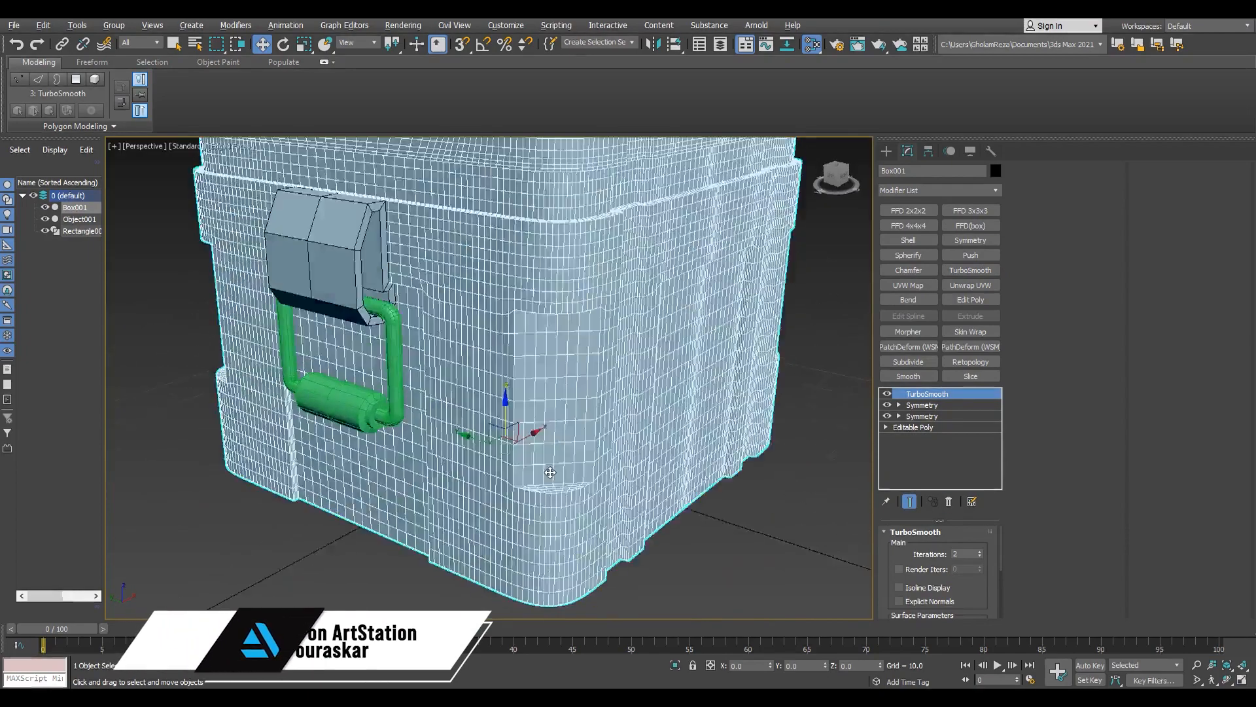
Step: Clone the smoothed box as a copy, collapse the copy to an Editable Poly and hide the original
key(ctrl+v)
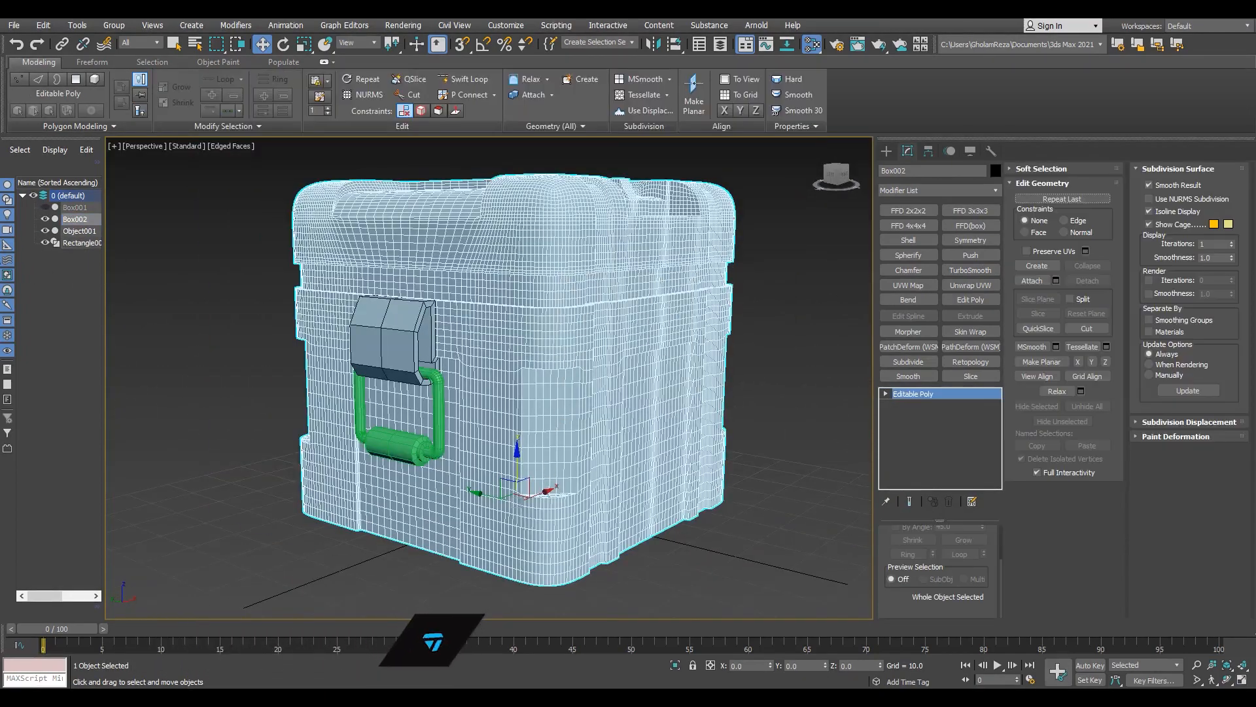
scroll(513, 373, up, 8)
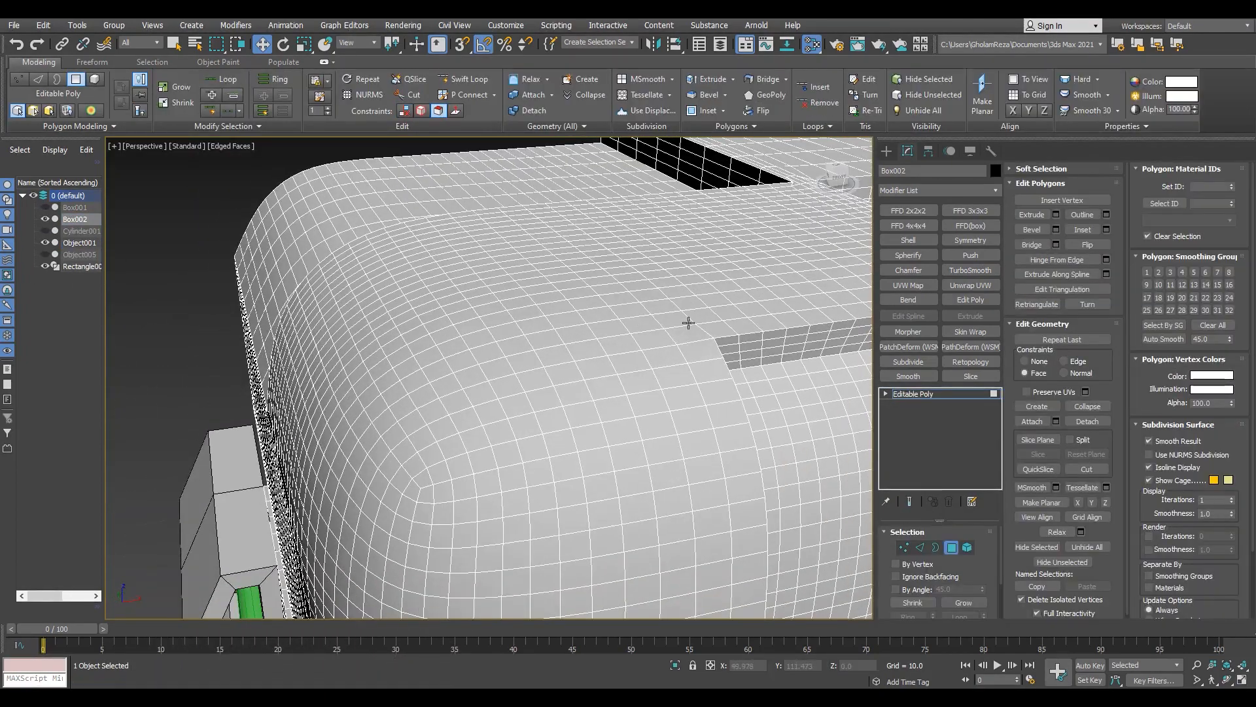
Step: Reshape small polygon patches on the lid's upper surface around the recesses into octagons
alt+middle_drag(494, 373, 530, 391)
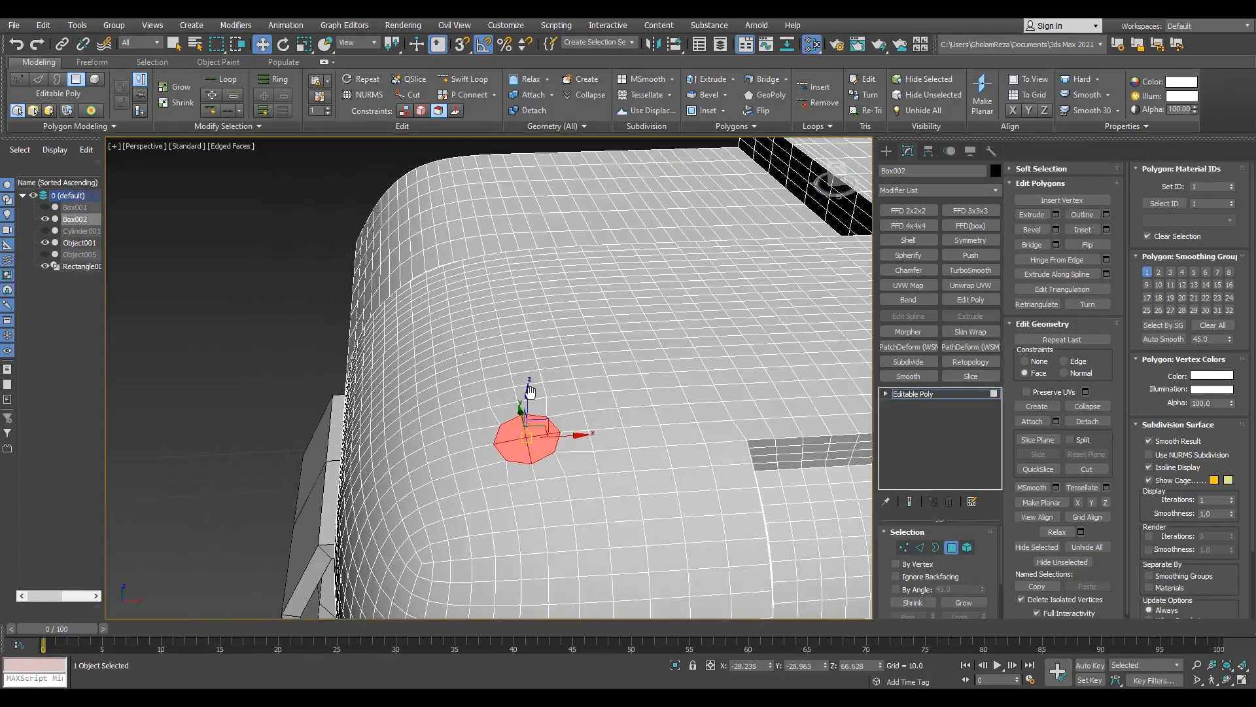
alt+middle_drag(496, 271, 594, 382)
scroll(594, 381, up, 5)
drag(542, 307, 564, 327)
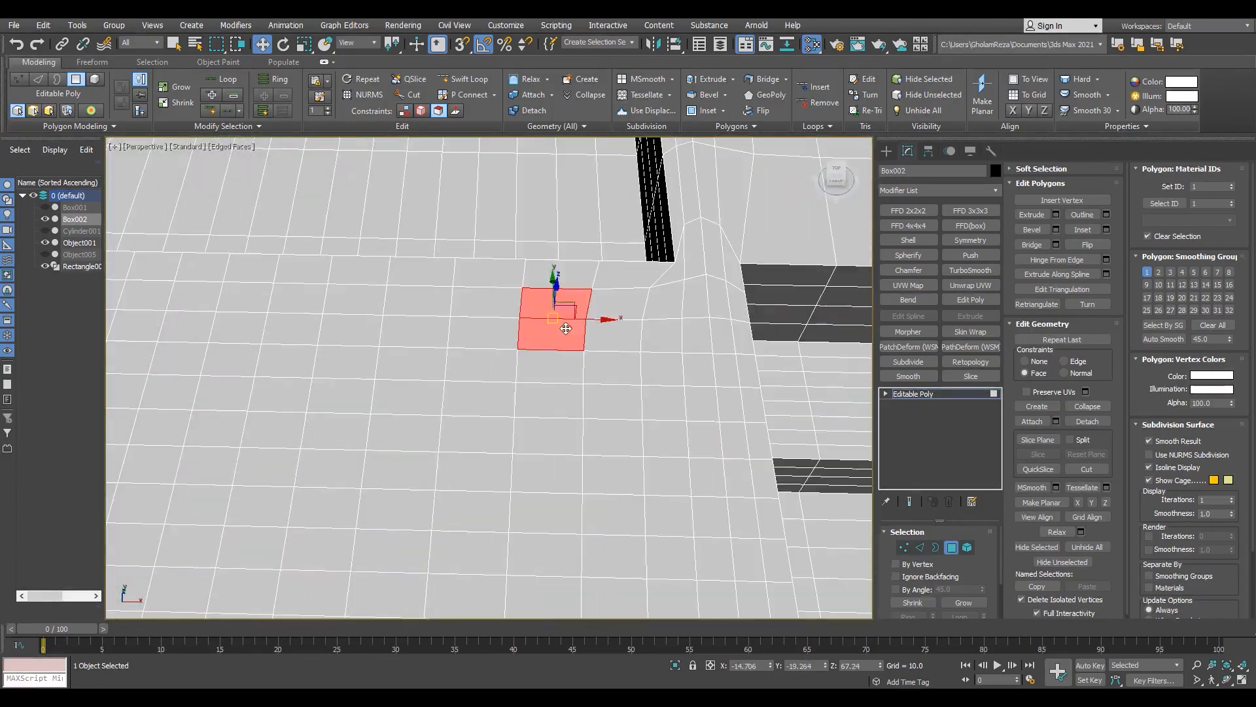
key(semicolon)
scroll(607, 353, down, 3)
scroll(487, 439, up, 3)
alt+middle_drag(526, 425, 501, 405)
scroll(486, 419, down, 4)
scroll(527, 409, up, 4)
scroll(460, 423, down, 4)
scroll(506, 401, up, 4)
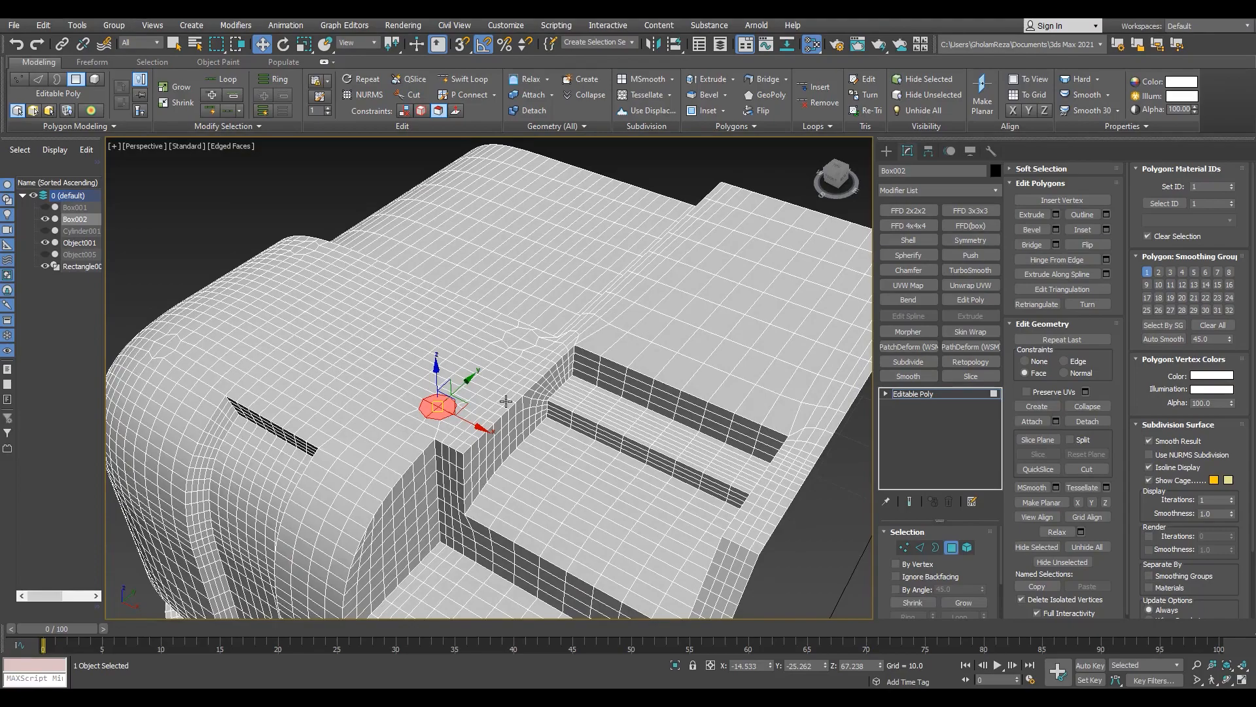
Step: Sink a rectangular recess into the curved inset panel at the lid's corner, and clear the selection
scroll(507, 319, down, 4)
alt+middle_drag(507, 319, 399, 348)
scroll(398, 346, up, 5)
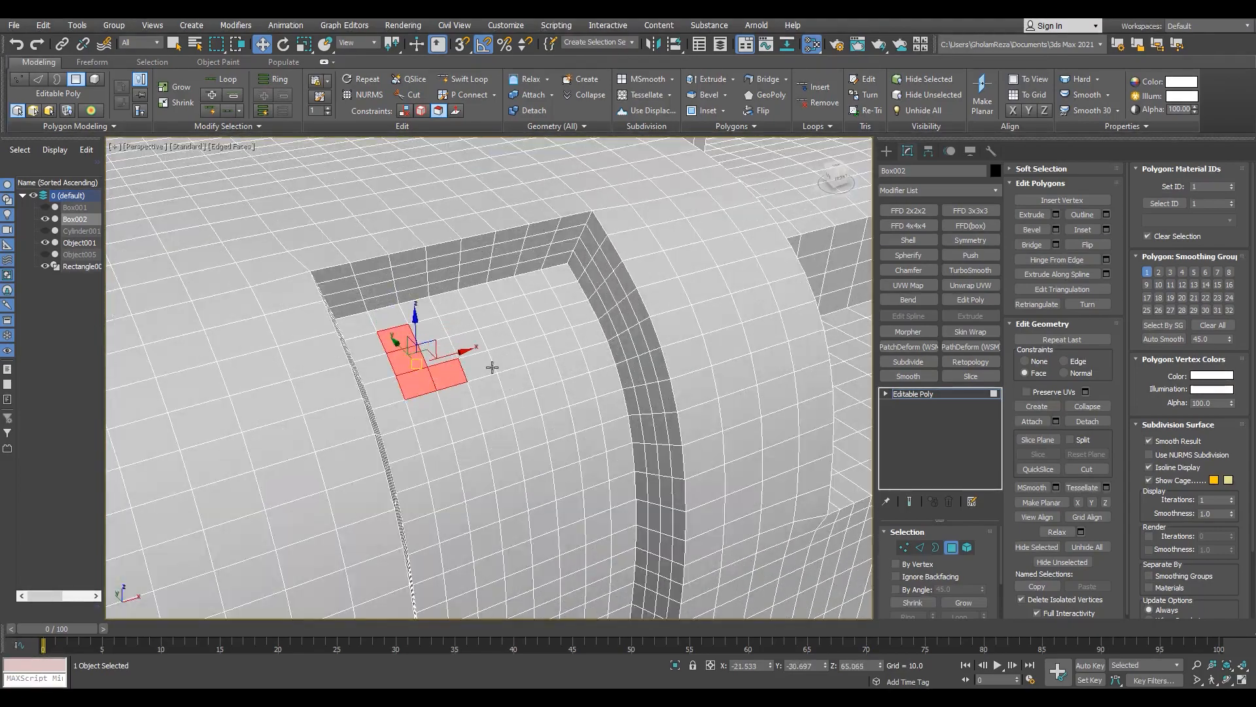
scroll(438, 355, down, 4)
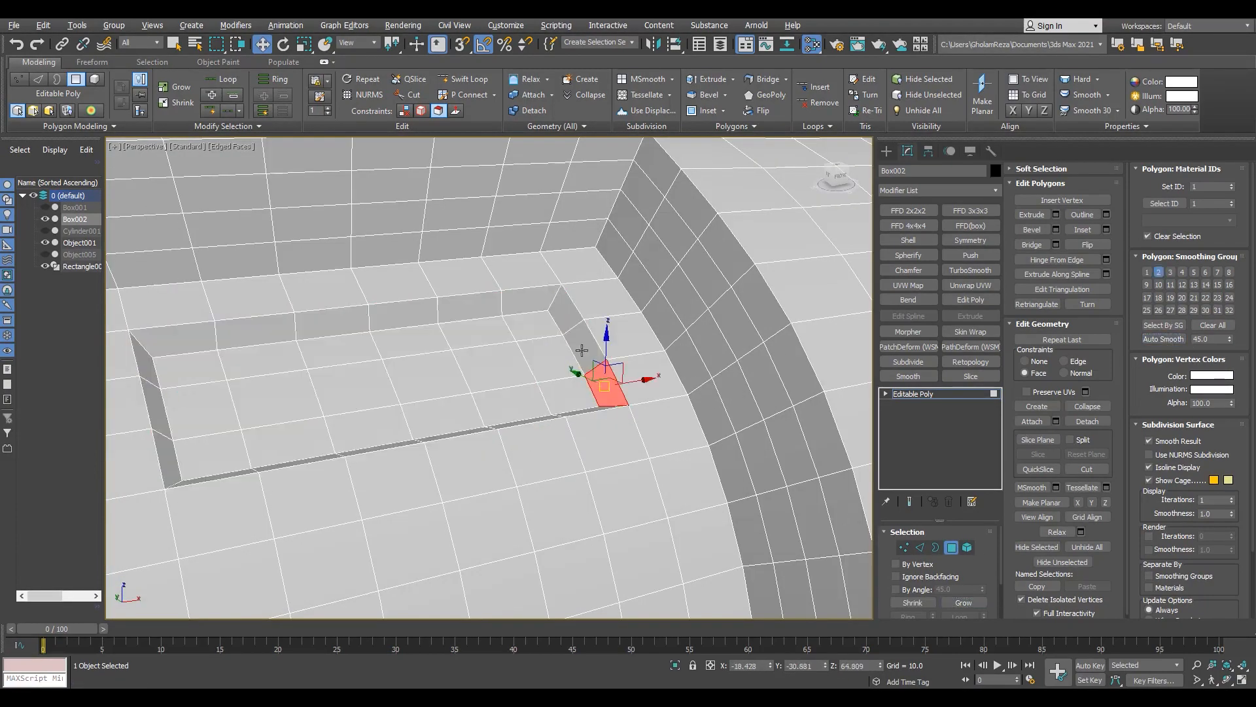
scroll(489, 374, down, 7)
key(ctrl+d)
Step: Select the polygon band running around the box directly below the lid and detach it as a separate object
key(F4)
alt+middle_drag(482, 390, 460, 323)
key(F4)
scroll(474, 454, up, 4)
scroll(474, 454, down, 3)
scroll(453, 383, down, 2)
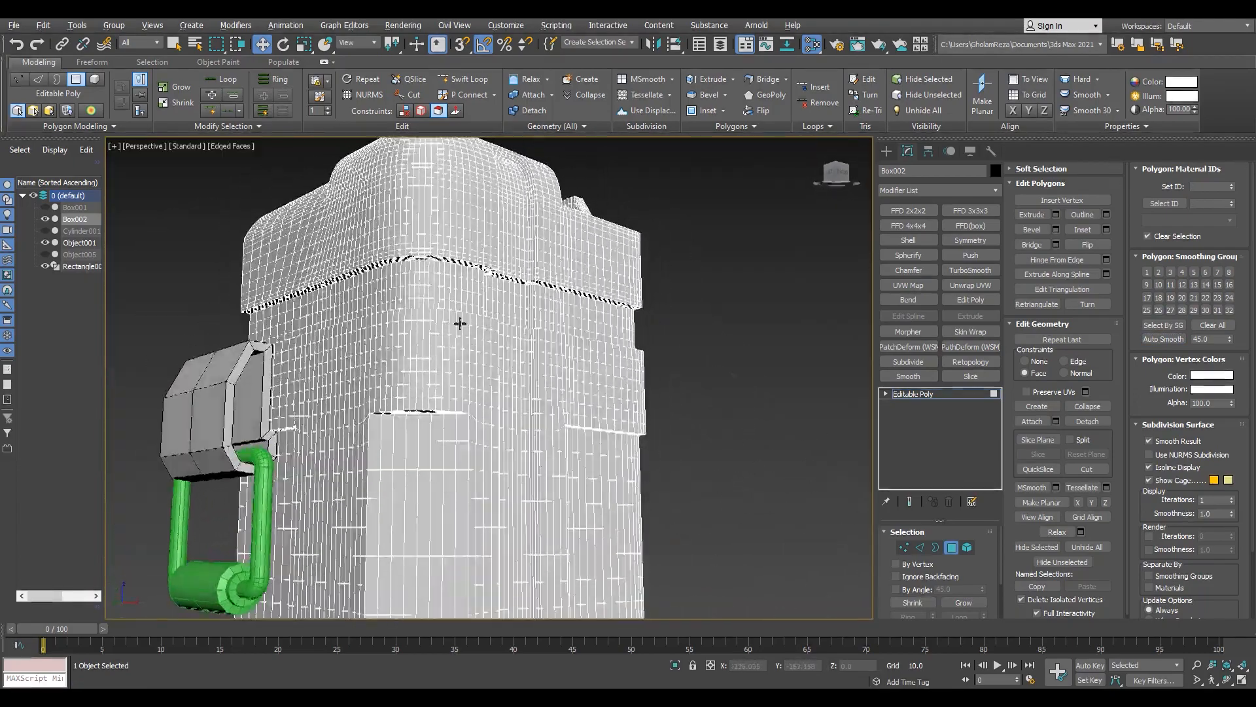
scroll(460, 342, up, 4)
key(2)
double_click(459, 334)
ctrl+click(951, 548)
click(963, 602)
scroll(805, 466, down, 4)
alt+middle_drag(576, 408, 598, 370)
scroll(573, 346, up, 3)
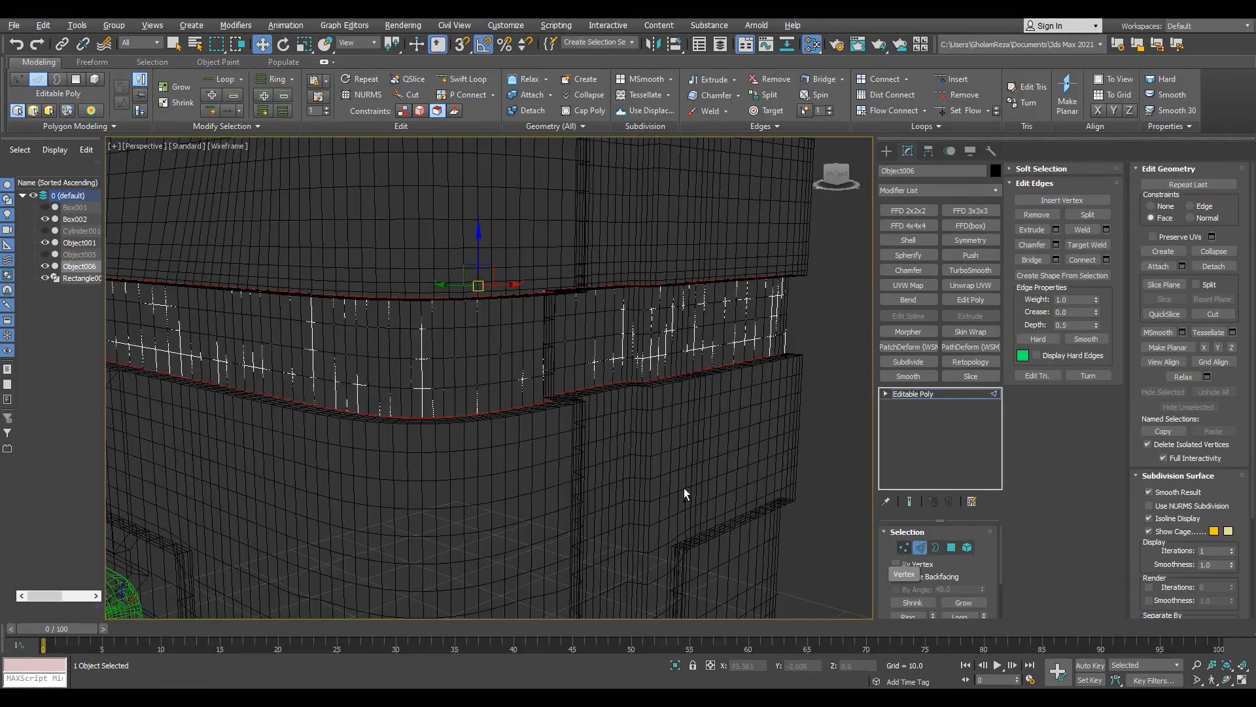
Step: Scale the band's upper and lower border vertices with the Edge constraint on, and isolate the band
key(1)
scroll(601, 373, up, 2)
key(F3)
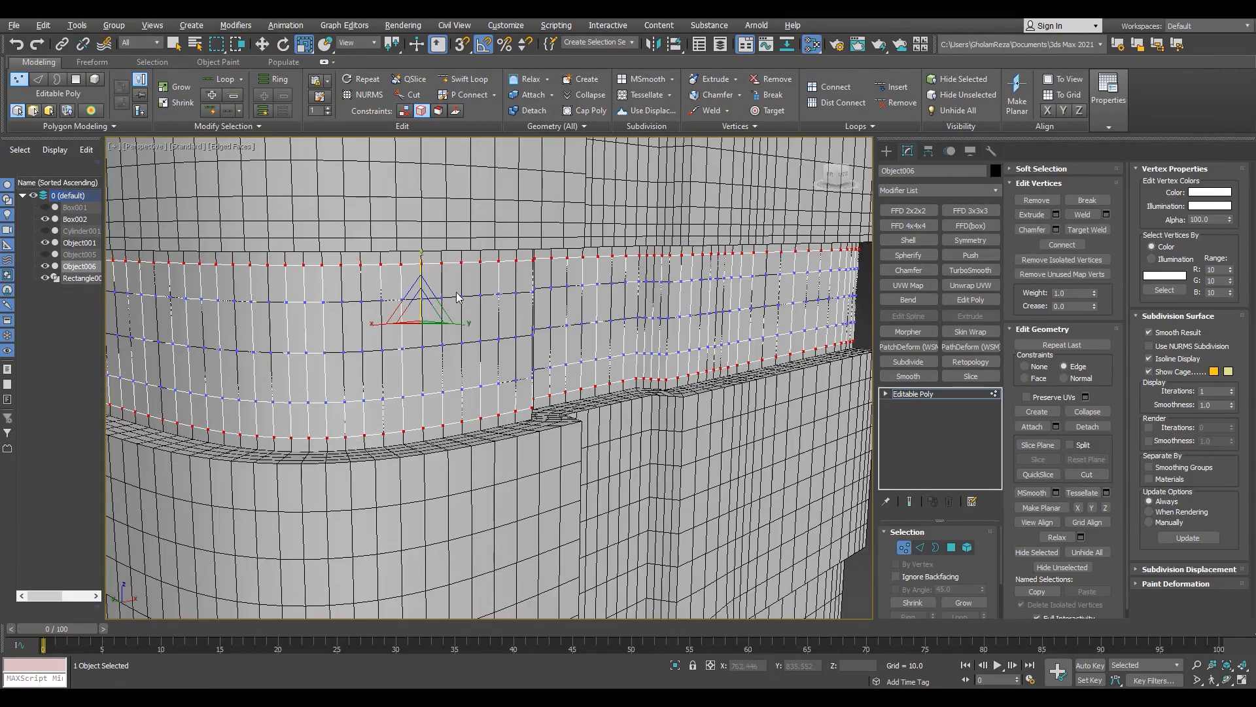
key(r)
mouse_move(569, 307)
alt+middle_down()
mouse_move(468, 314)
mouse_move(478, 330)
alt+middle_up()
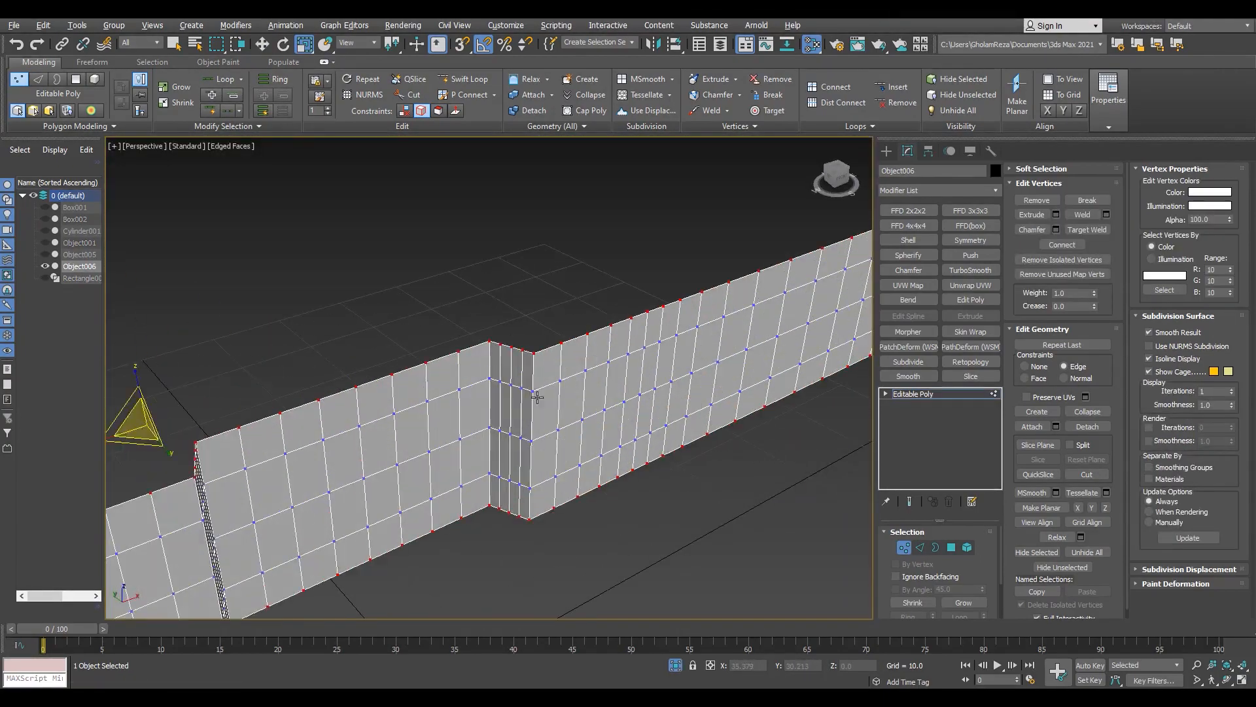
Step: Select the corner edges of the band's offset section and remove the narrow stepped polygons on both sides of it
key(2)
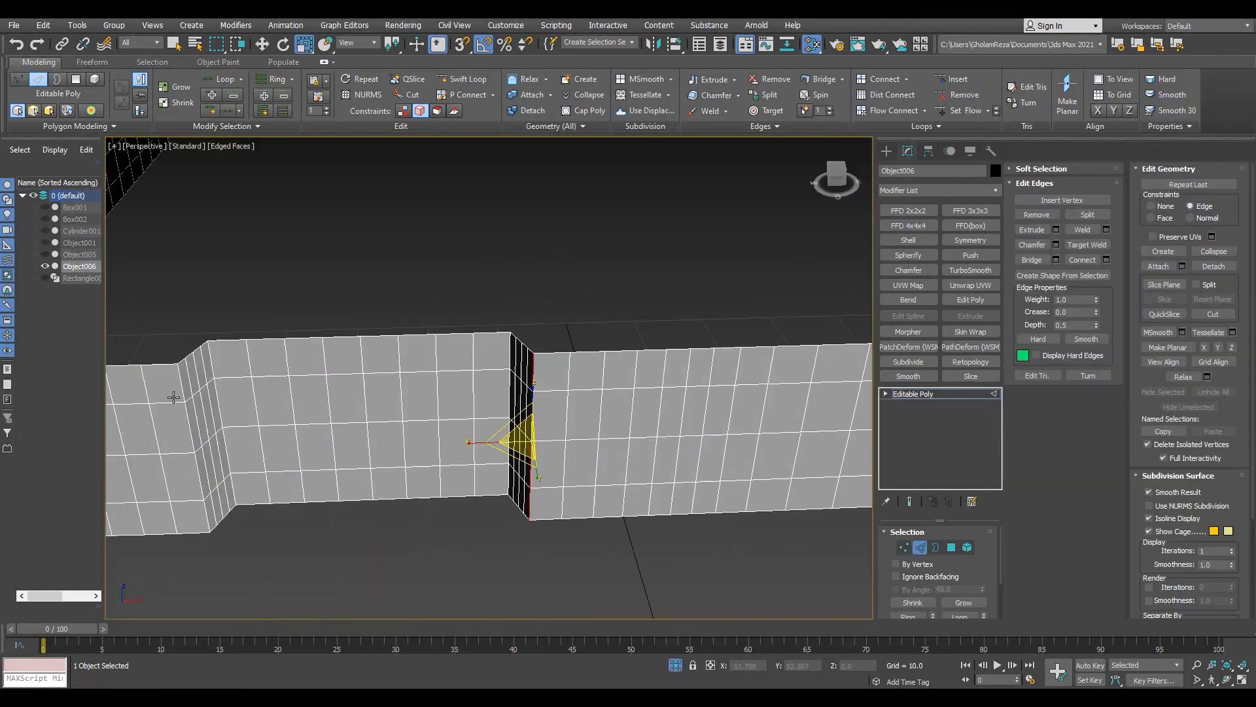
right_click(176, 380)
click(166, 419)
alt+middle_drag(510, 372, 537, 422)
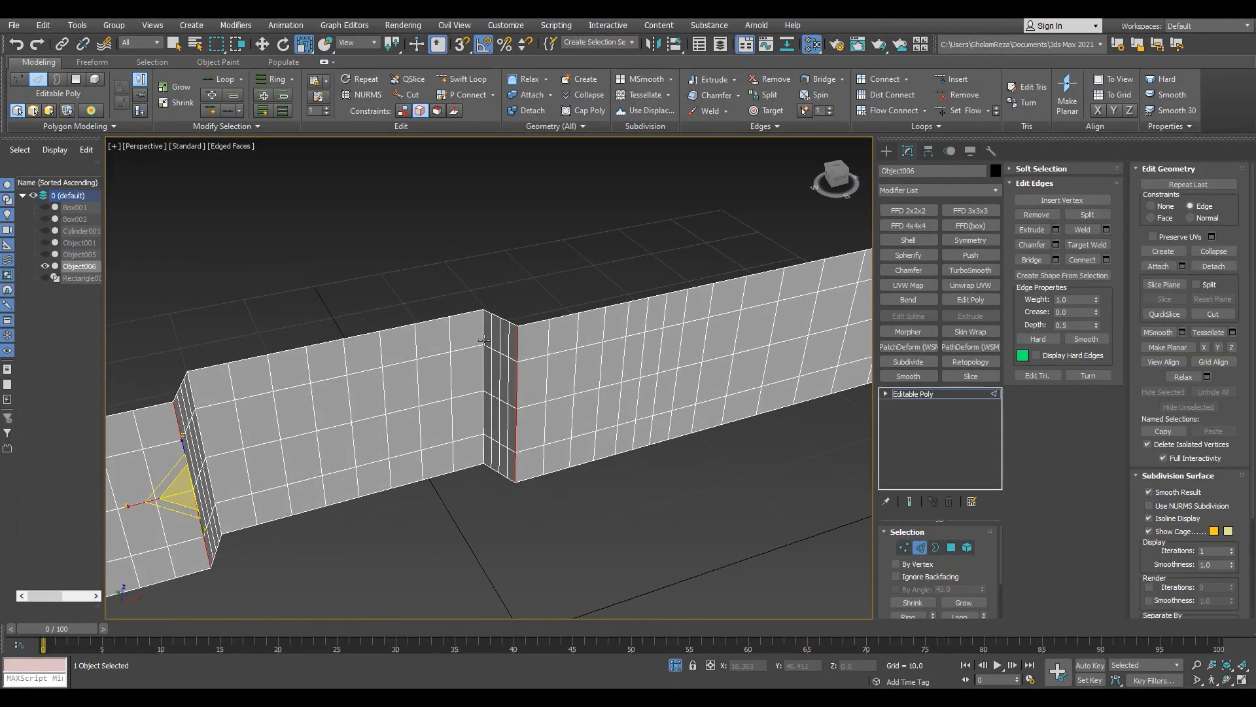
alt+middle_drag(427, 391, 391, 413)
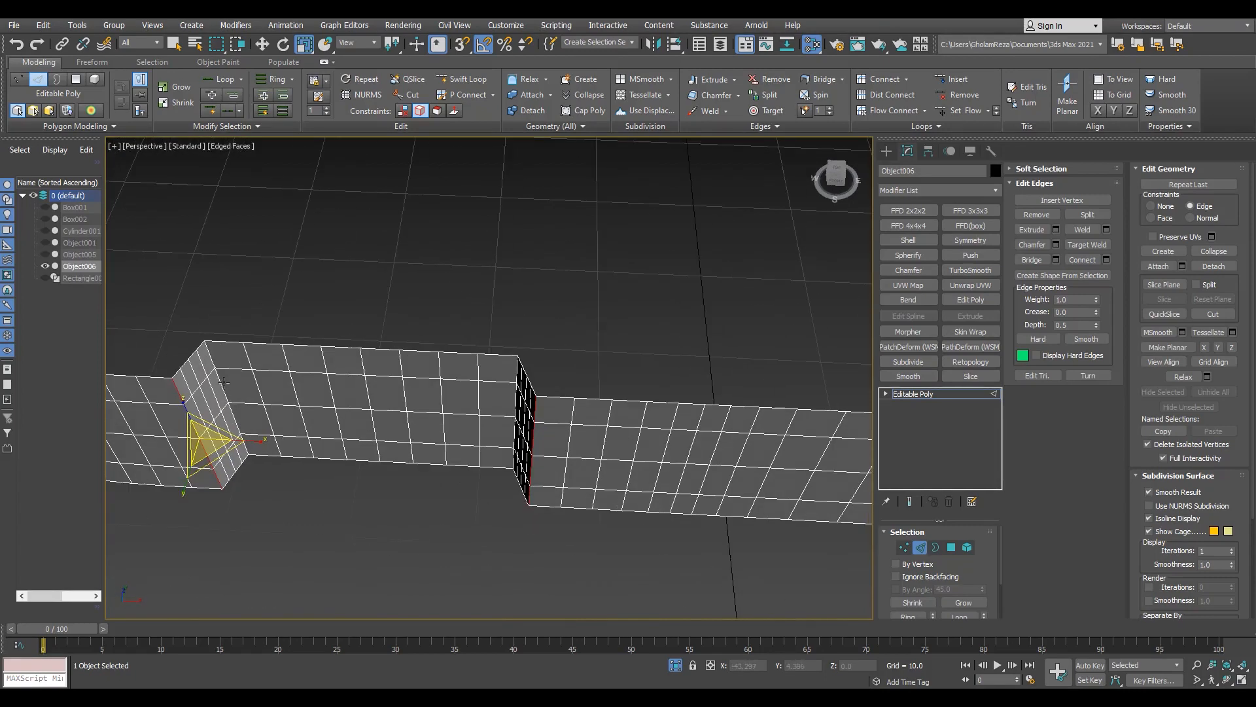
right_click(514, 399)
click(483, 428)
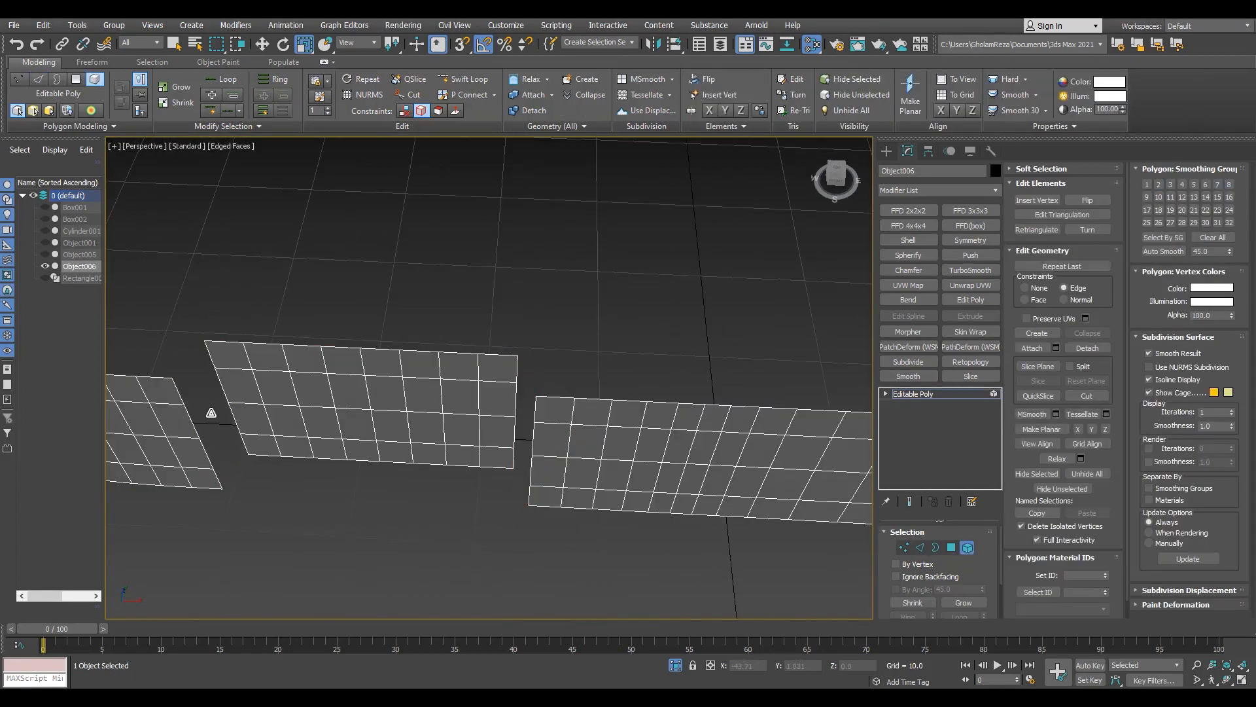
Step: Move the band's middle segment flush with its neighbouring segments, with constraints set to None and vertex snapping
click(340, 420)
key(w)
alt+middle_drag(340, 420, 446, 418)
middle_drag(398, 480, 393, 414)
key(s)
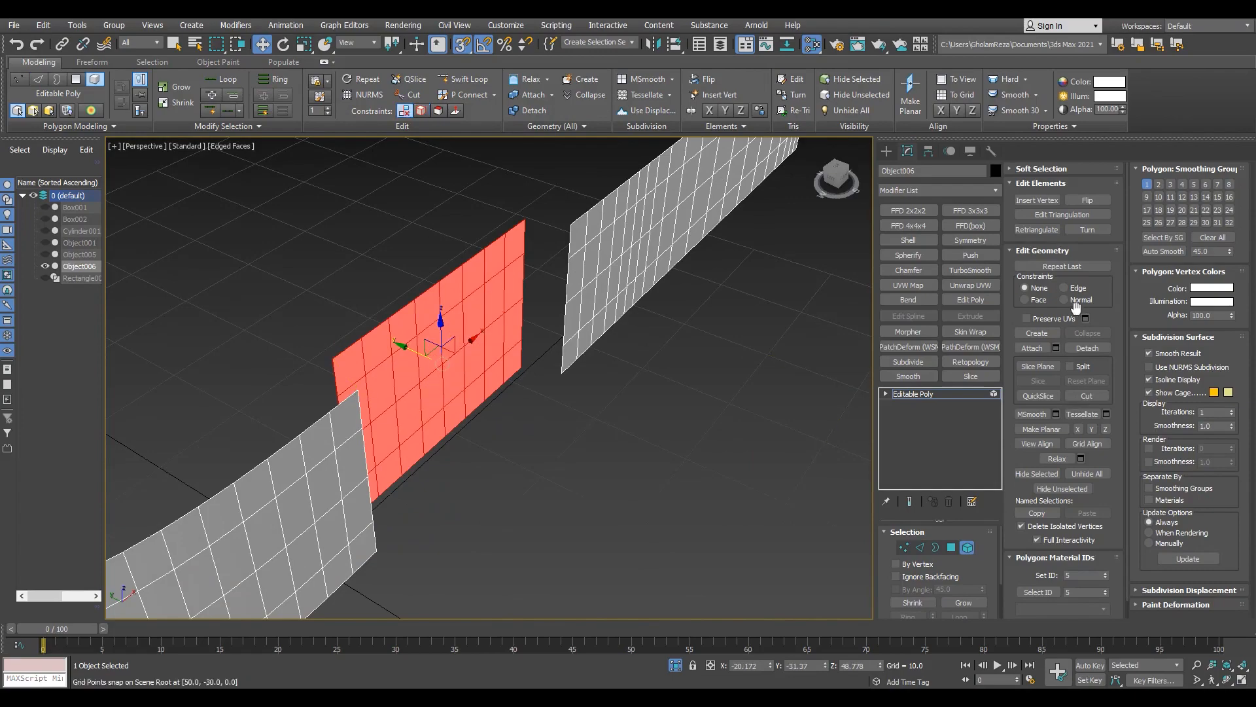
drag(333, 359, 358, 391)
alt+middle_drag(357, 390, 262, 392)
key(s)
key(5)
Step: Bridge the gaps on both sides of the band's middle segment, and end the band's isolation
key(2)
click(646, 349)
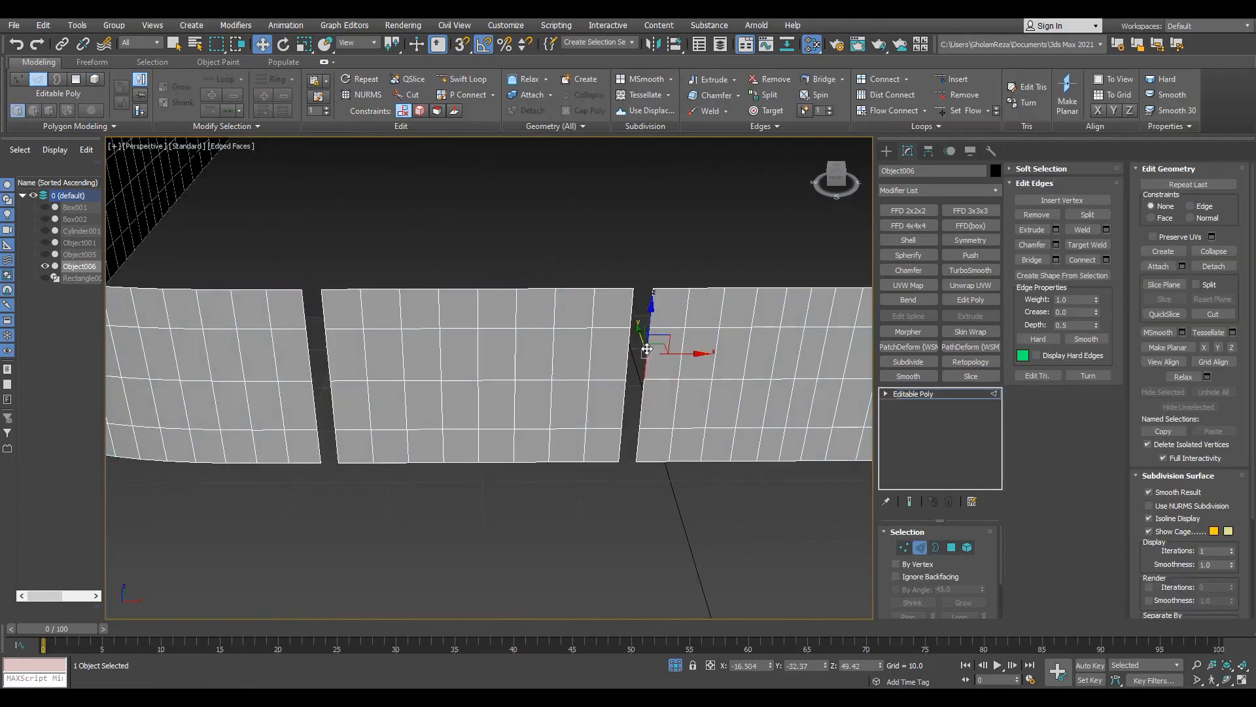
click(493, 406)
scroll(493, 411, down, 5)
alt+middle_drag(523, 406, 491, 451)
click(675, 666)
alt+middle_drag(706, 399, 552, 392)
scroll(613, 402, down, 5)
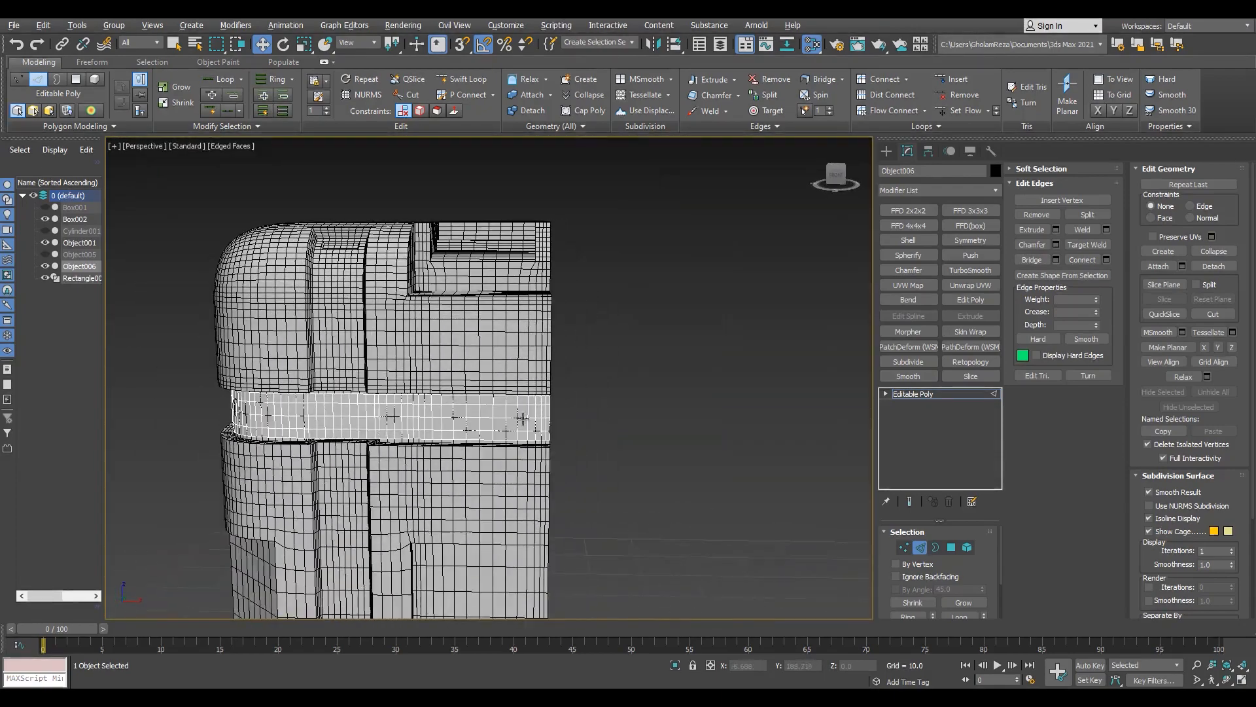
Step: Mirror the detached band with a Symmetry modifier on the X axis with Flip on
scroll(552, 392, up, 6)
key(2)
key(2)
click(511, 383)
click(970, 239)
scroll(529, 458, down, 10)
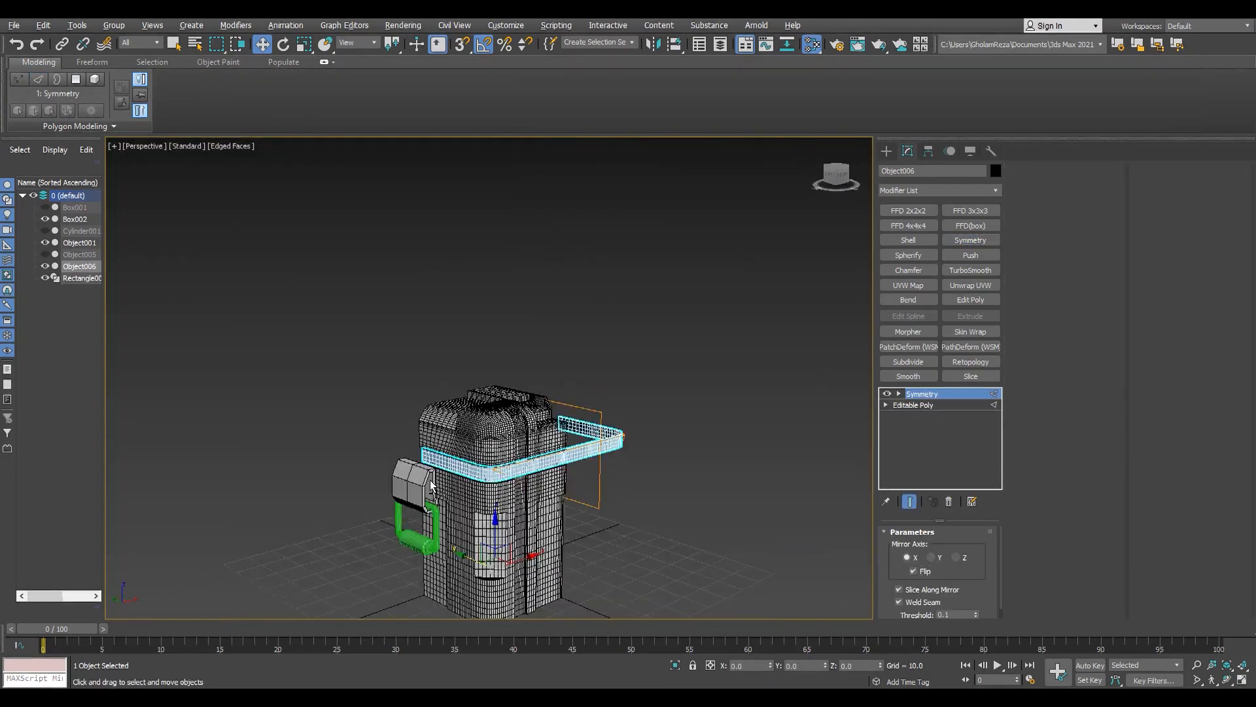
Step: Add a second Symmetry modifier to the band on the Y axis with Flip on, and collapse the stack to Editable Poly
scroll(431, 484, up, 12)
key(2)
click(975, 245)
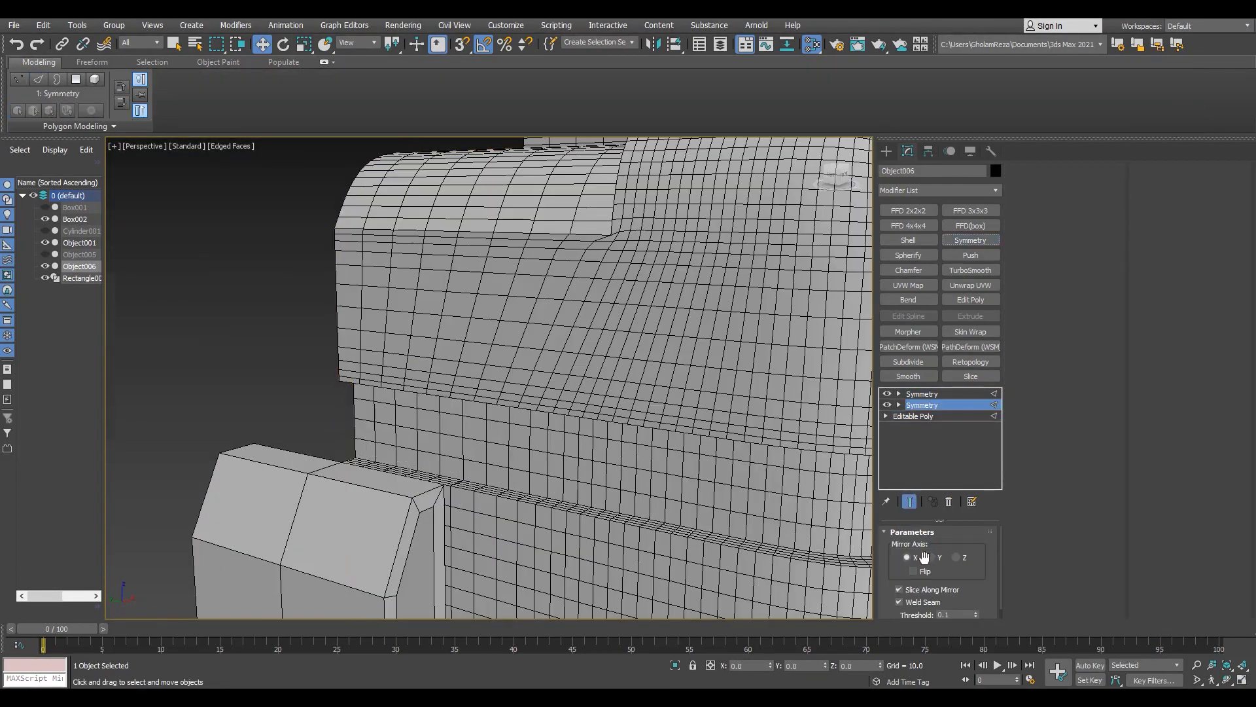
click(927, 557)
key(F3)
click(916, 571)
key(F3)
scroll(532, 388, down, 5)
key(alt+c)
scroll(532, 388, up, 5)
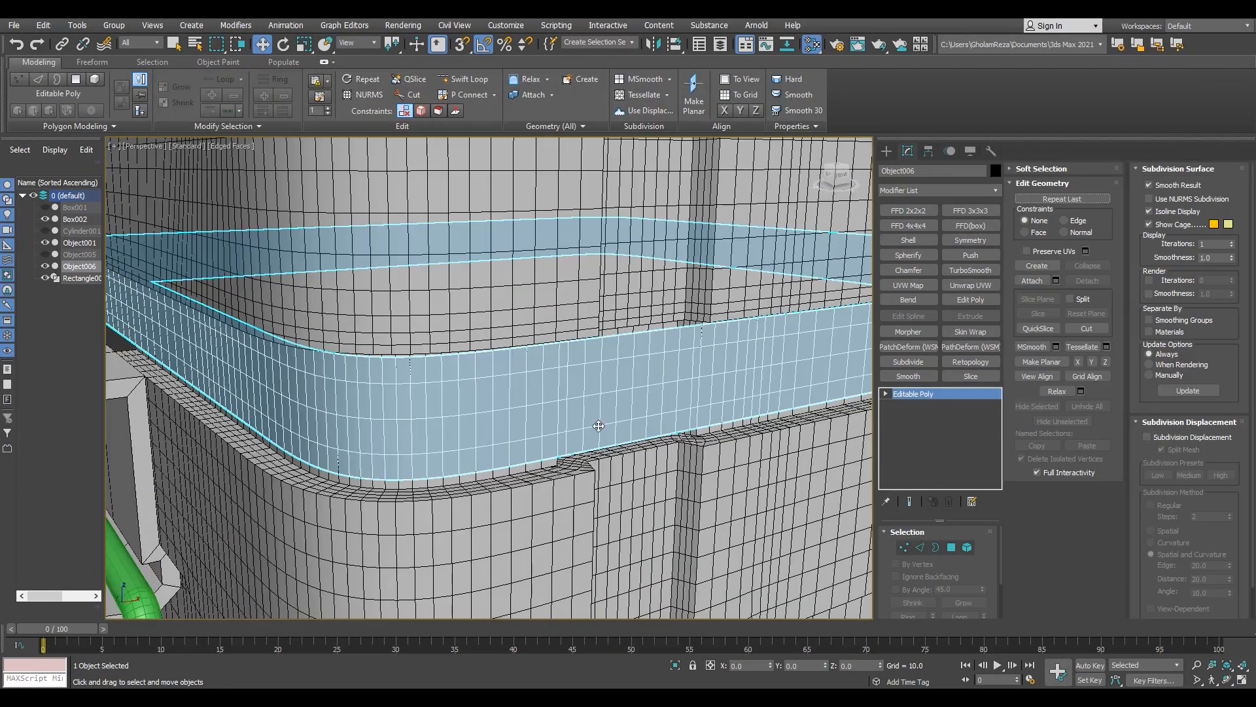
Step: Bevel all of the band's polygons outward with a height of 0.453 and an outline of -0.297
key(4)
scroll(452, 411, up, 3)
right_click(510, 382)
click(500, 423)
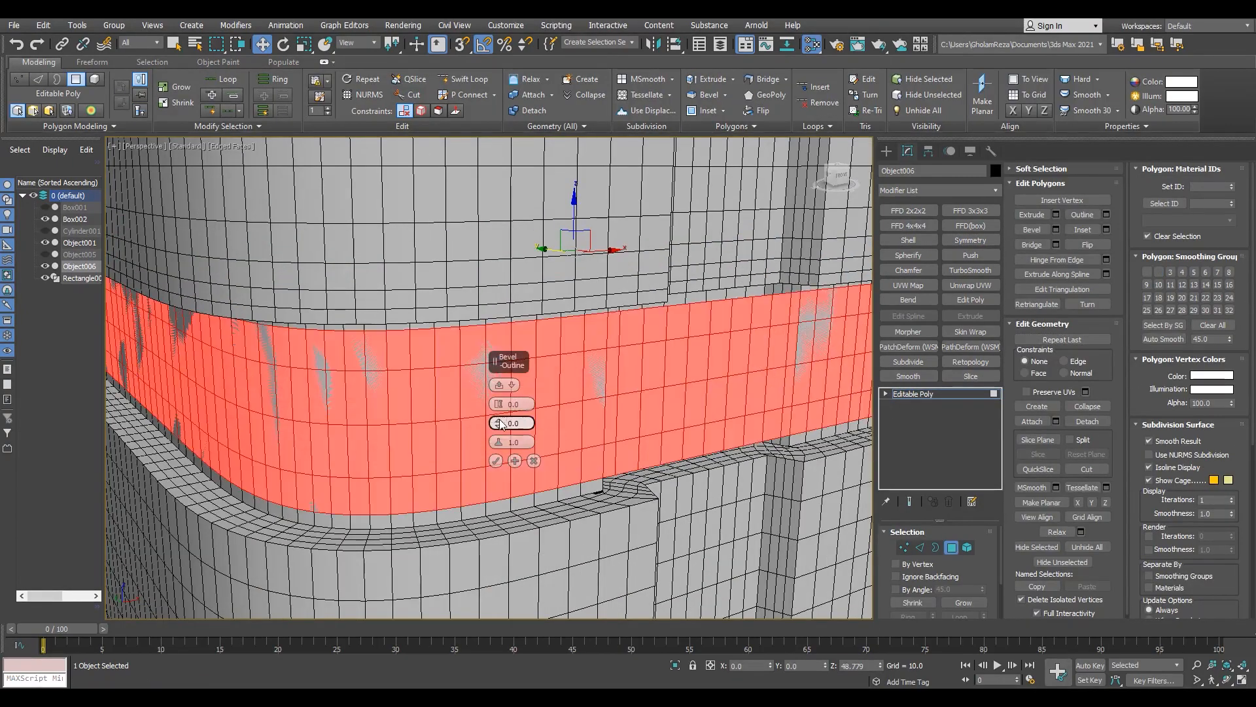
drag(498, 403, 499, 384)
scroll(439, 412, down, 5)
alt+middle_drag(368, 414, 617, 376)
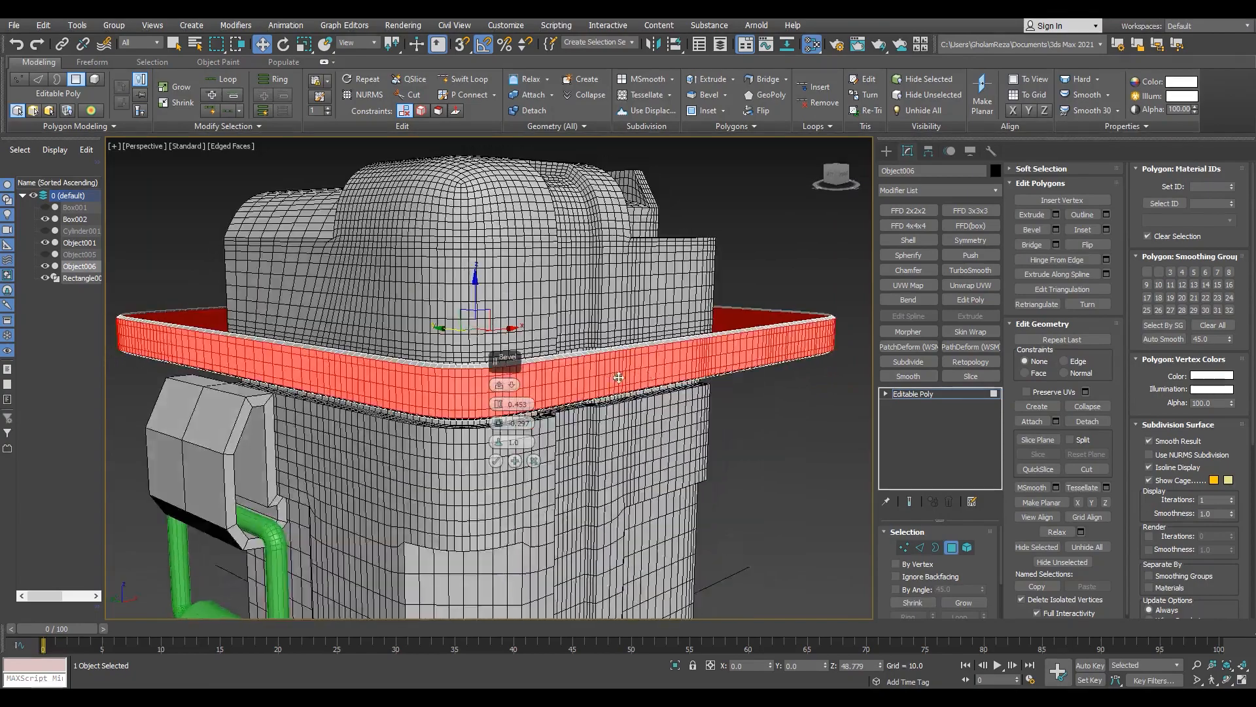
scroll(617, 386, up, 5)
alt+middle_drag(510, 440, 364, 380)
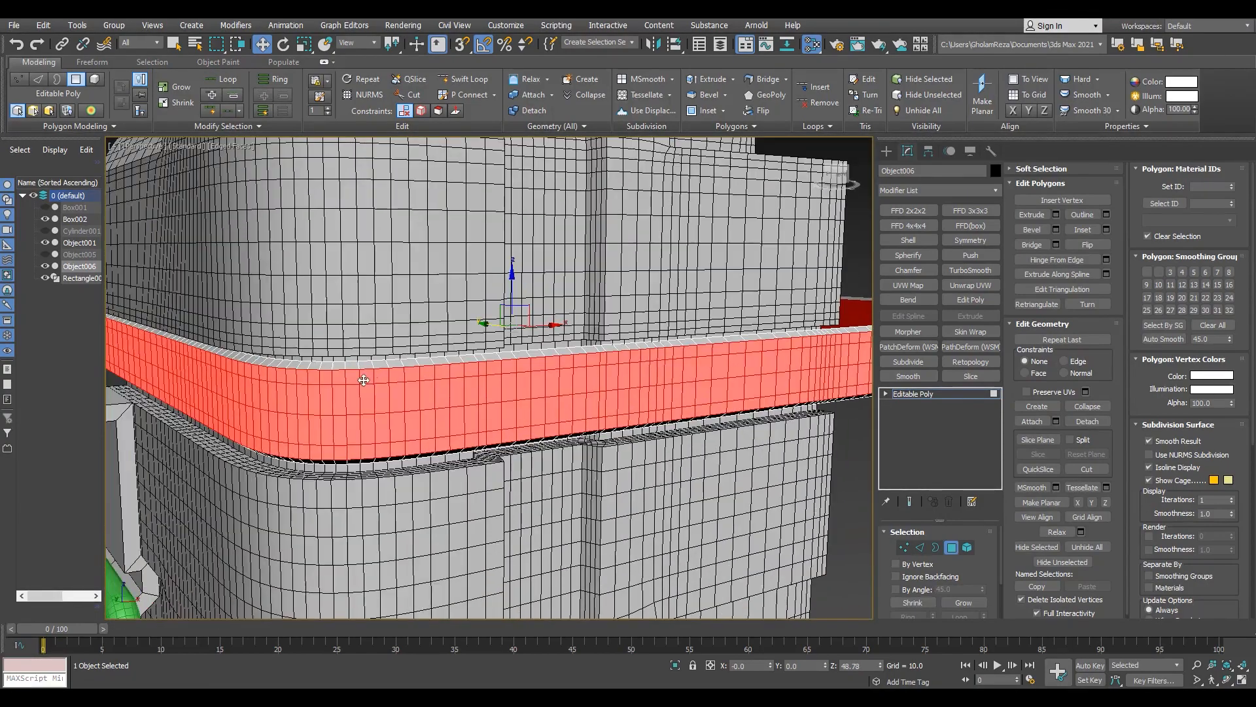
Step: Bevel the band's outer polygons a second time with height 0.453 and outline -0.297
scroll(359, 452, up, 1)
right_click(358, 452)
click(349, 493)
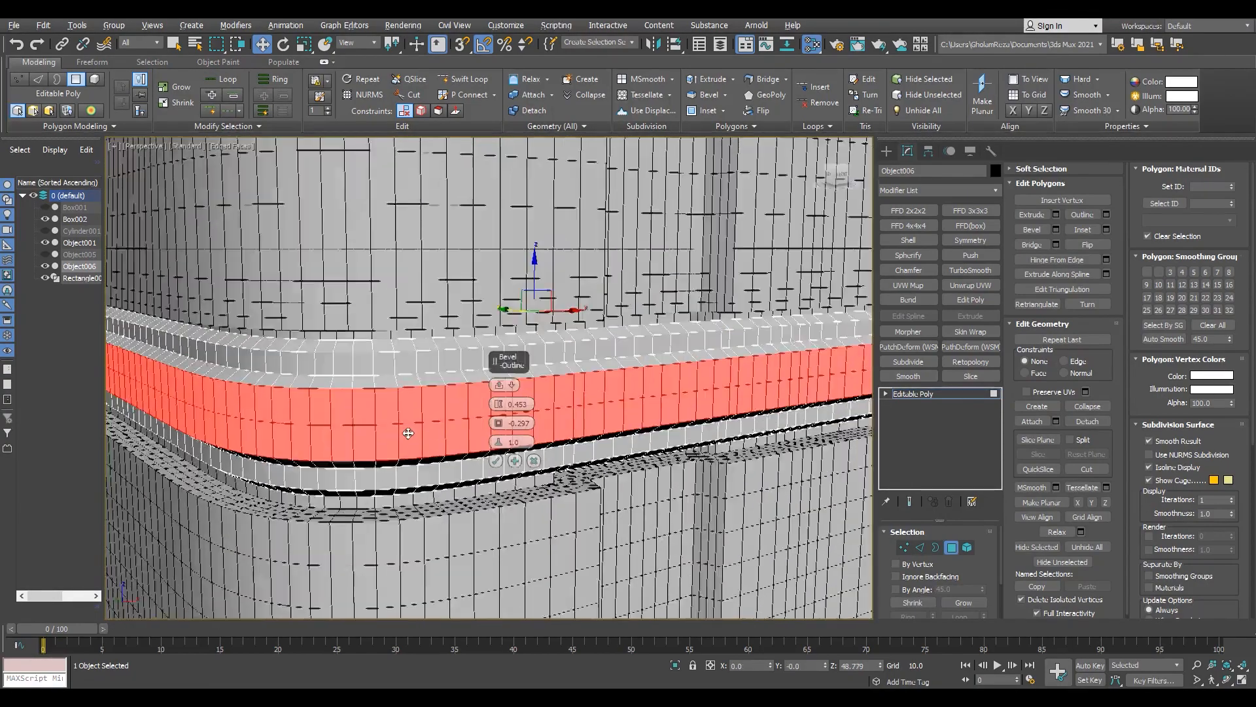
alt+middle_drag(349, 493, 674, 382)
scroll(674, 381, down, 4)
scroll(674, 381, up, 3)
click(496, 460)
scroll(523, 451, down, 5)
alt+middle_drag(523, 451, 654, 425)
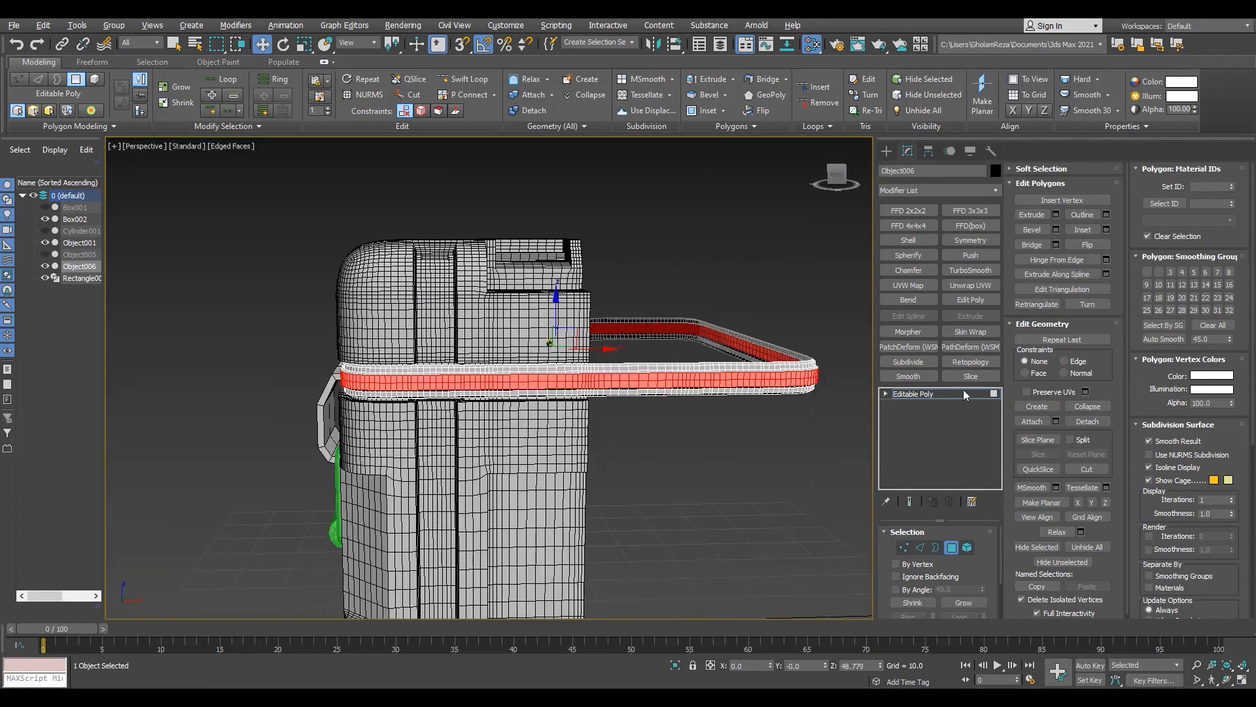
Step: In the front view, delete the half of the band's vertices that extends past the box's centre plane
click(963, 393)
key(t)
scroll(569, 359, down, 4)
key(f)
scroll(490, 357, down, 6)
key(1)
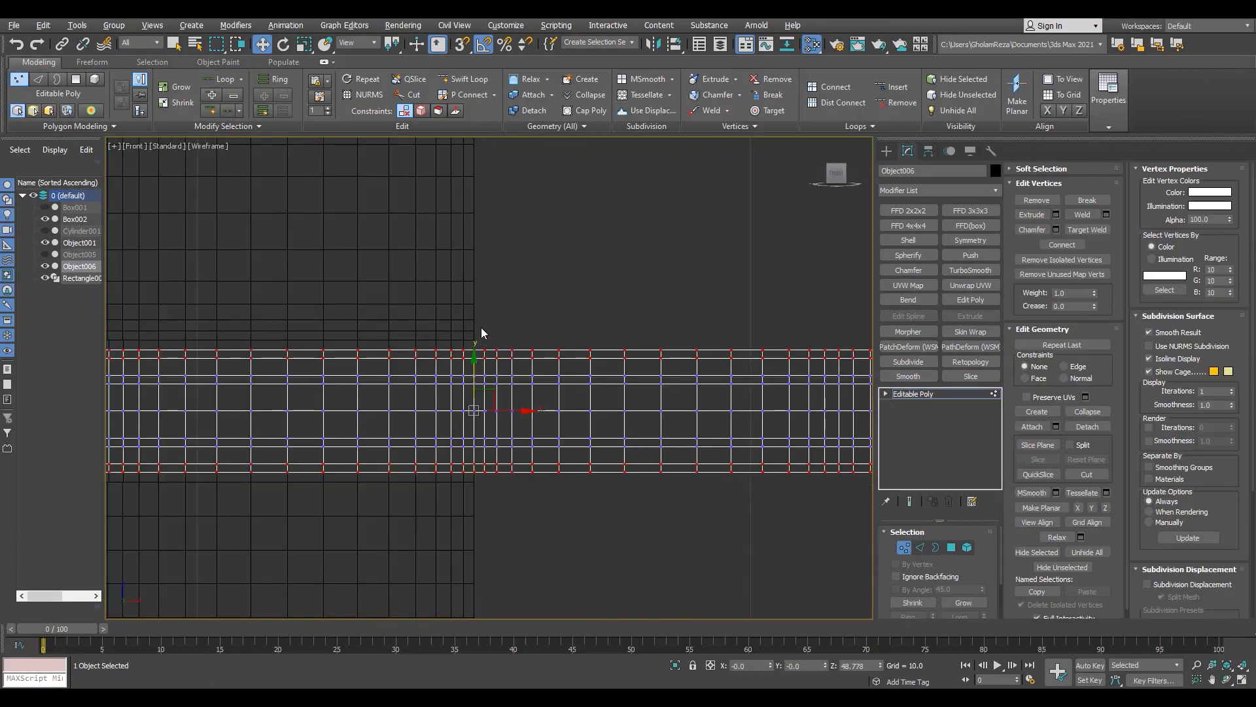
scroll(428, 474, up, 2)
key(Delete)
middle_drag(428, 474, 684, 447)
Step: In the left view, delete the band's vertices beyond the box's centre plane, leaving one quarter of the band
key(l)
scroll(523, 358, down, 8)
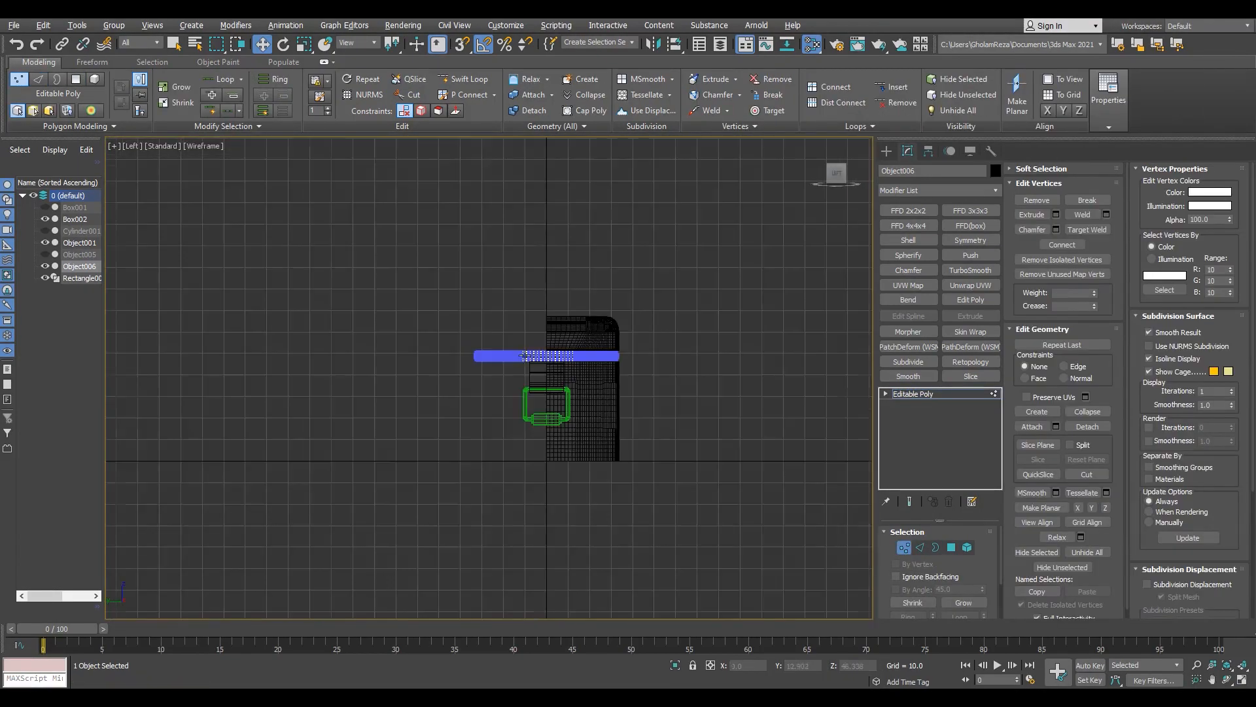
scroll(523, 358, up, 6)
drag(111, 233, 586, 528)
key(Delete)
key(p)
scroll(536, 480, down, 5)
mouse_move(536, 480)
alt+middle_down()
mouse_move(589, 471)
mouse_move(612, 453)
mouse_move(615, 425)
alt+middle_up()
scroll(612, 453, up, 5)
key(4)
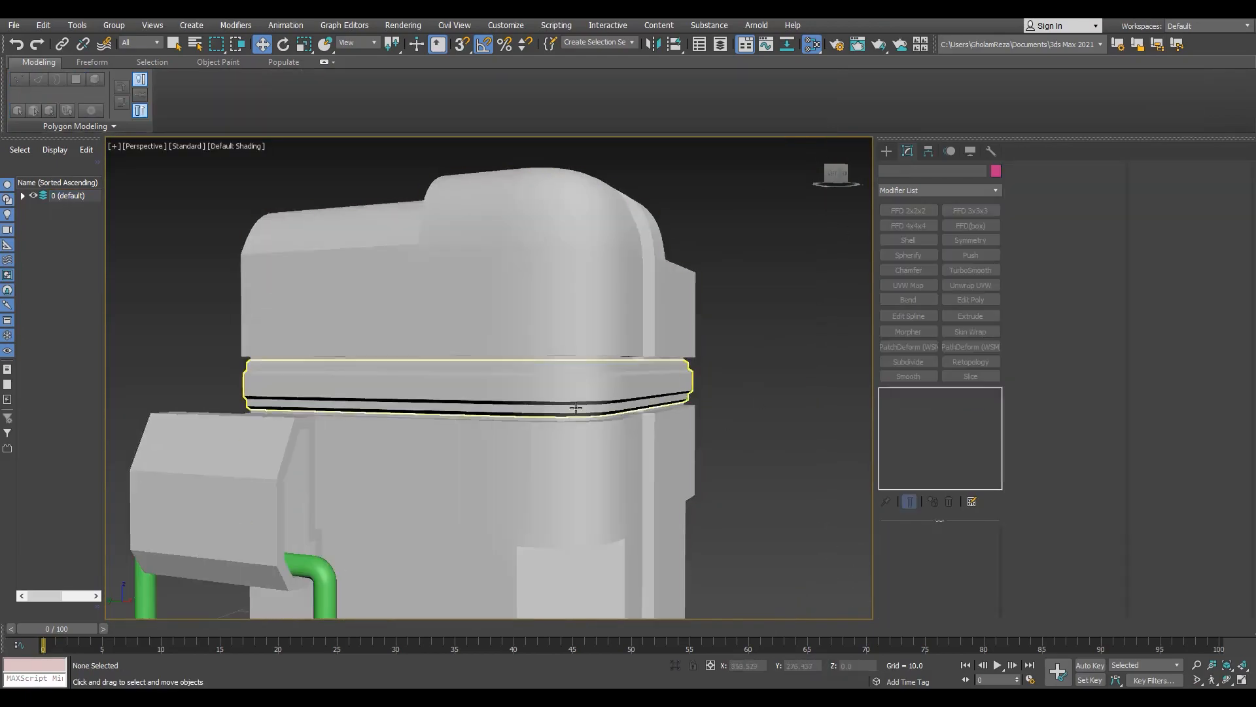
mouse_move(537, 418)
alt+middle_down()
mouse_move(458, 432)
mouse_move(561, 429)
alt+middle_up()
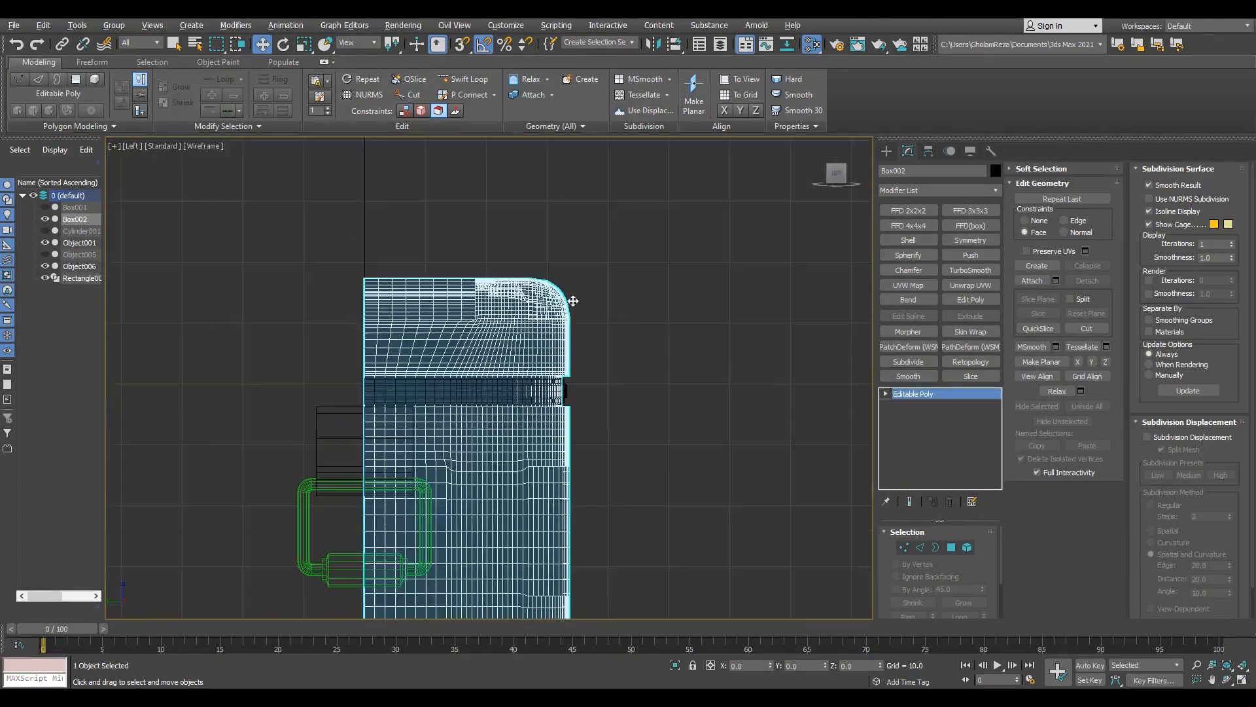
Step: Create a cylinder of about 1.14 radius in the left view, near the lid's upper rounded corner
scroll(573, 301, up, 5)
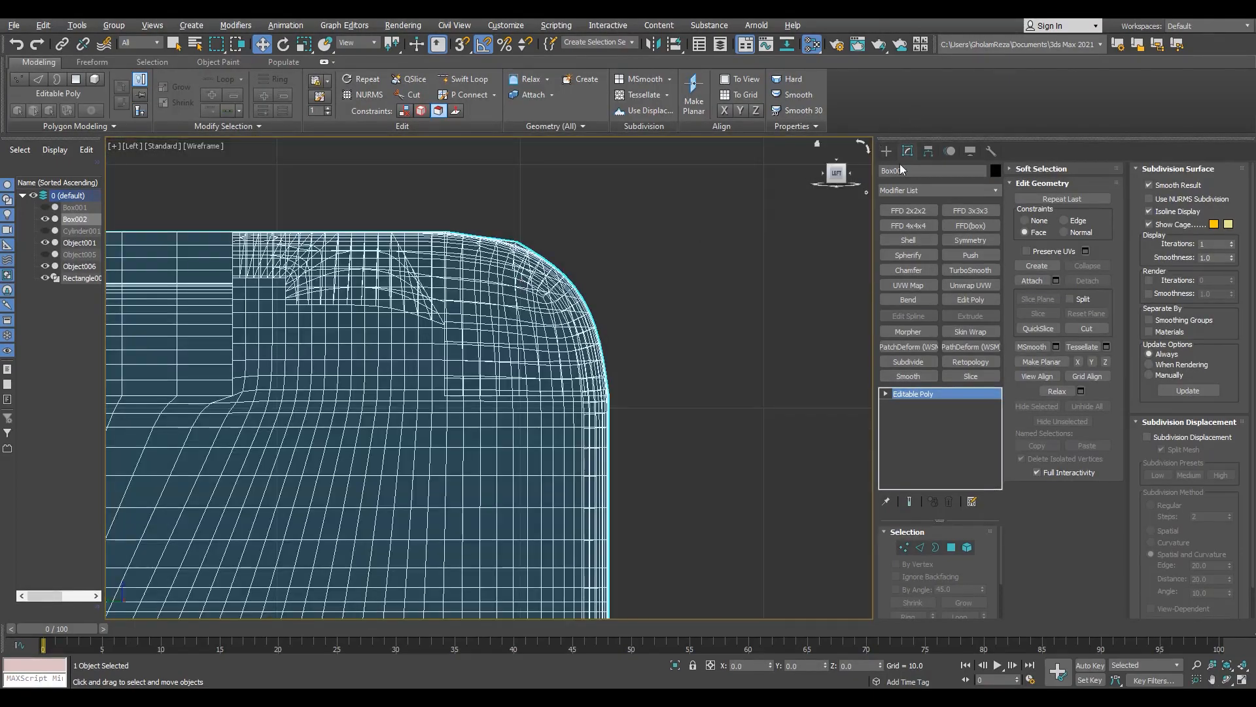
click(886, 150)
click(912, 256)
drag(513, 355, 519, 384)
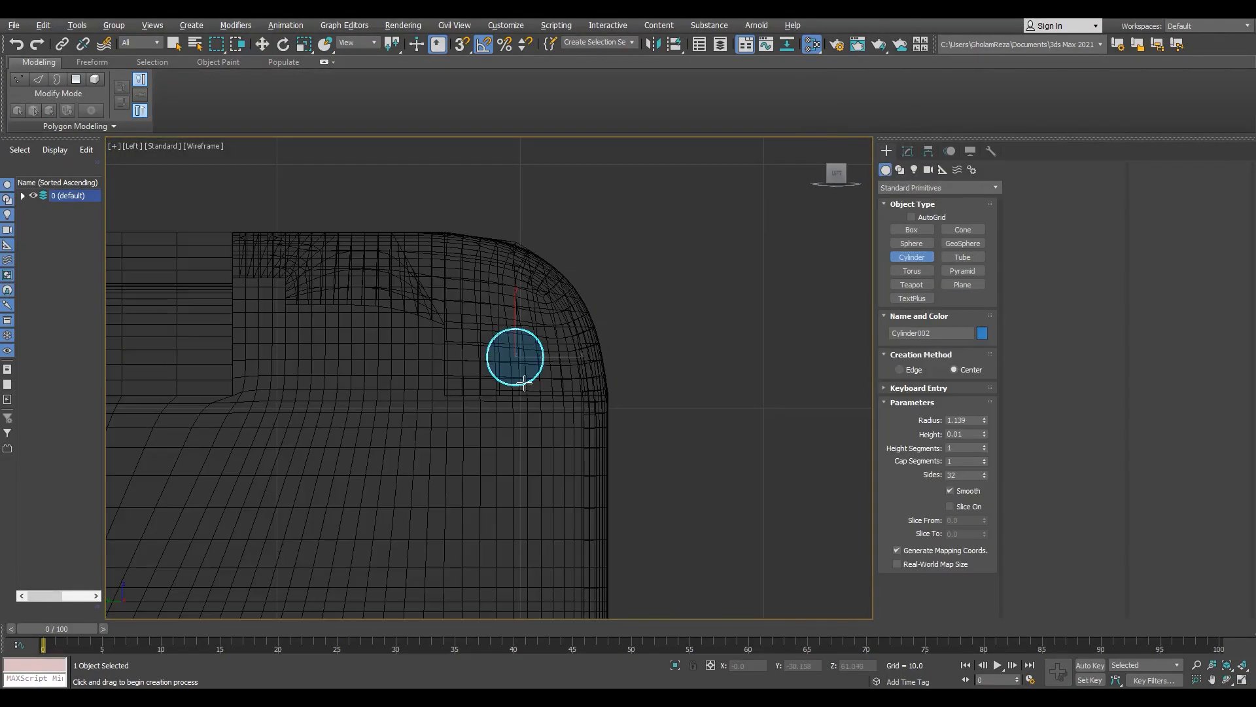
click(558, 337)
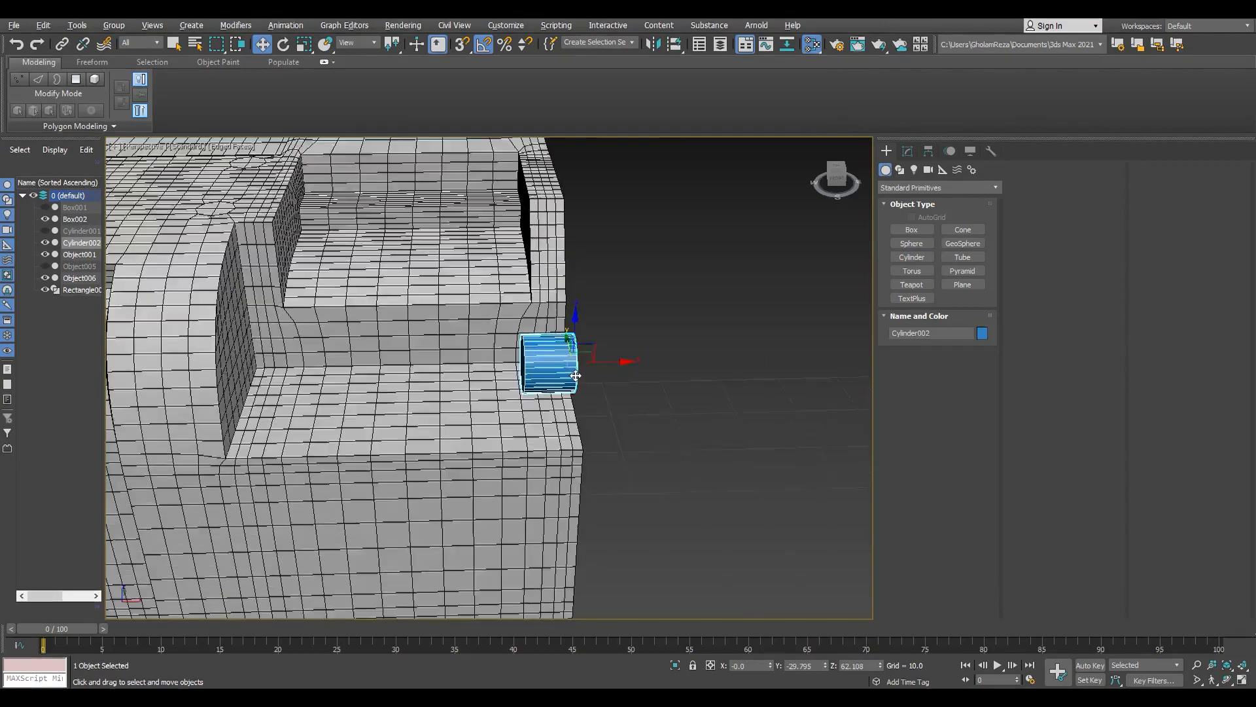
alt+middle_drag(575, 376, 564, 386)
click(907, 151)
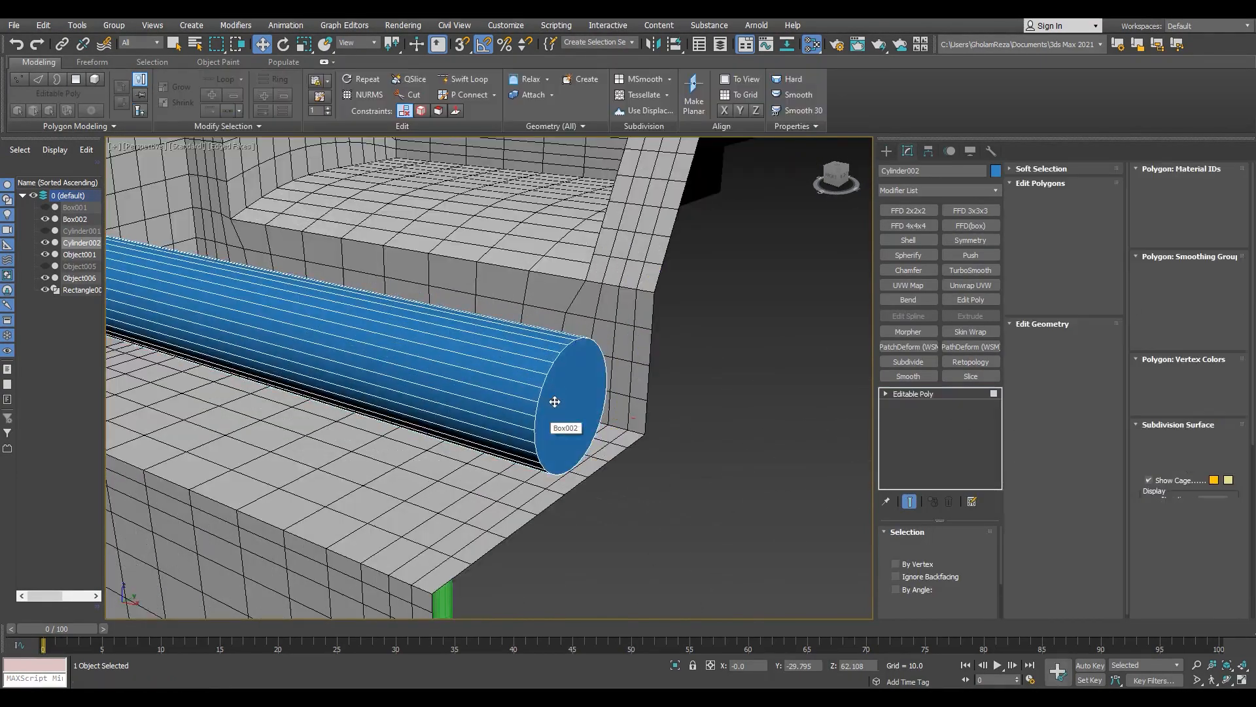
Step: Delete the end caps of the cylinder so that it becomes an open tube
key(Delete)
key(3)
click(533, 467)
key(F3)
mouse_move(643, 411)
alt+middle_down()
mouse_move(346, 392)
mouse_move(331, 439)
mouse_move(281, 437)
mouse_move(357, 432)
mouse_move(325, 426)
alt+middle_up()
key(4)
click(331, 439)
key(F3)
scroll(325, 436, up, 3)
key(F3)
key(Delete)
key(F3)
click(914, 394)
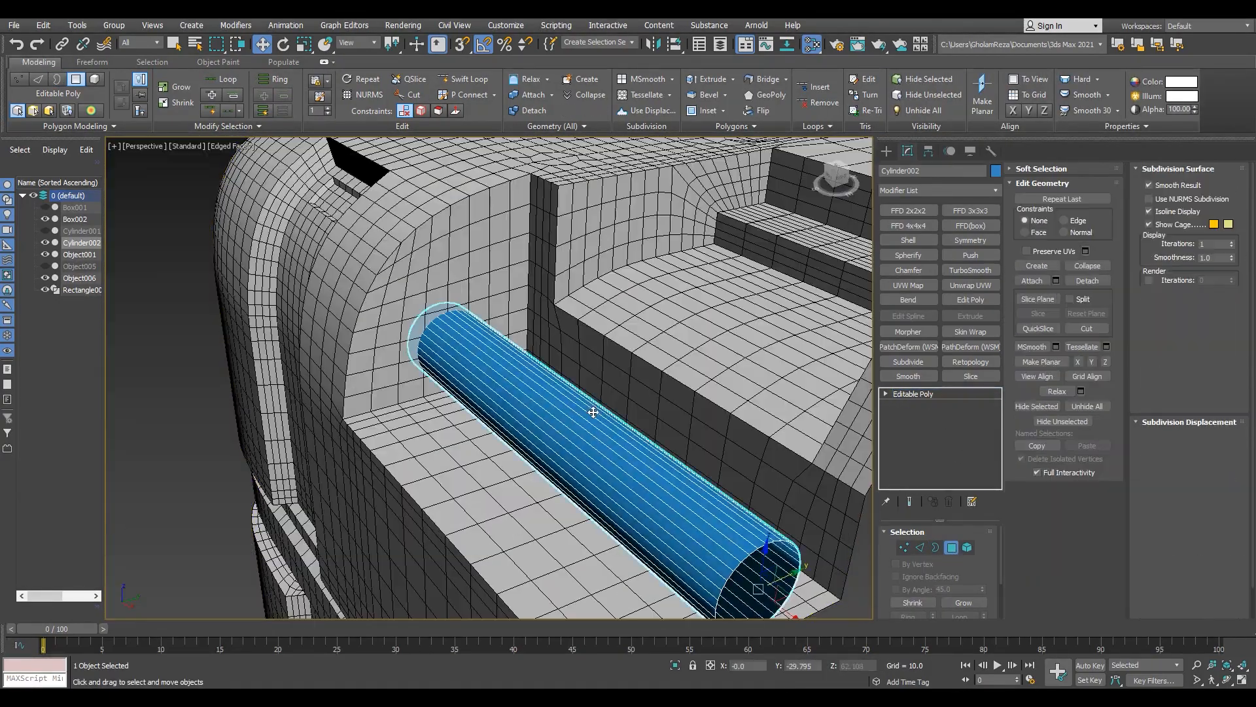
Step: Form the box's polygons behind the cylinder's far end into a round patch and fit it around the cylinder
alt+middle_drag(593, 412, 560, 397)
scroll(462, 278, up, 4)
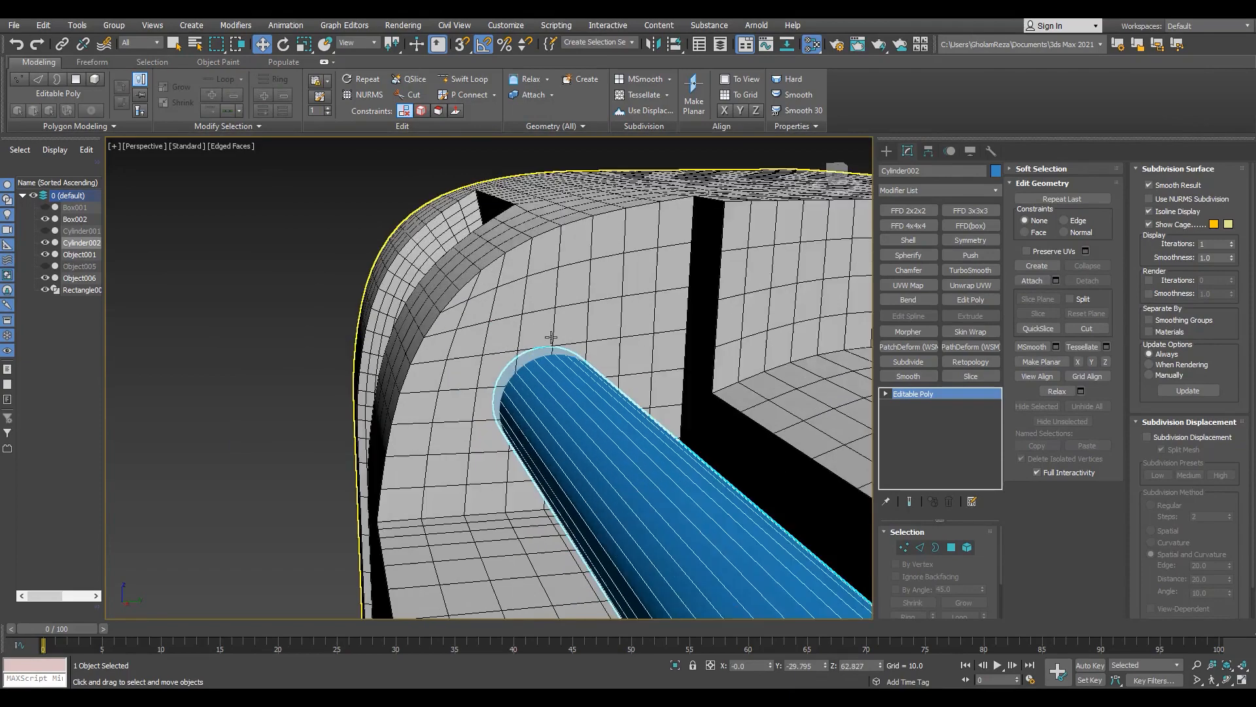
click(552, 336)
key(4)
key(F3)
key(F3)
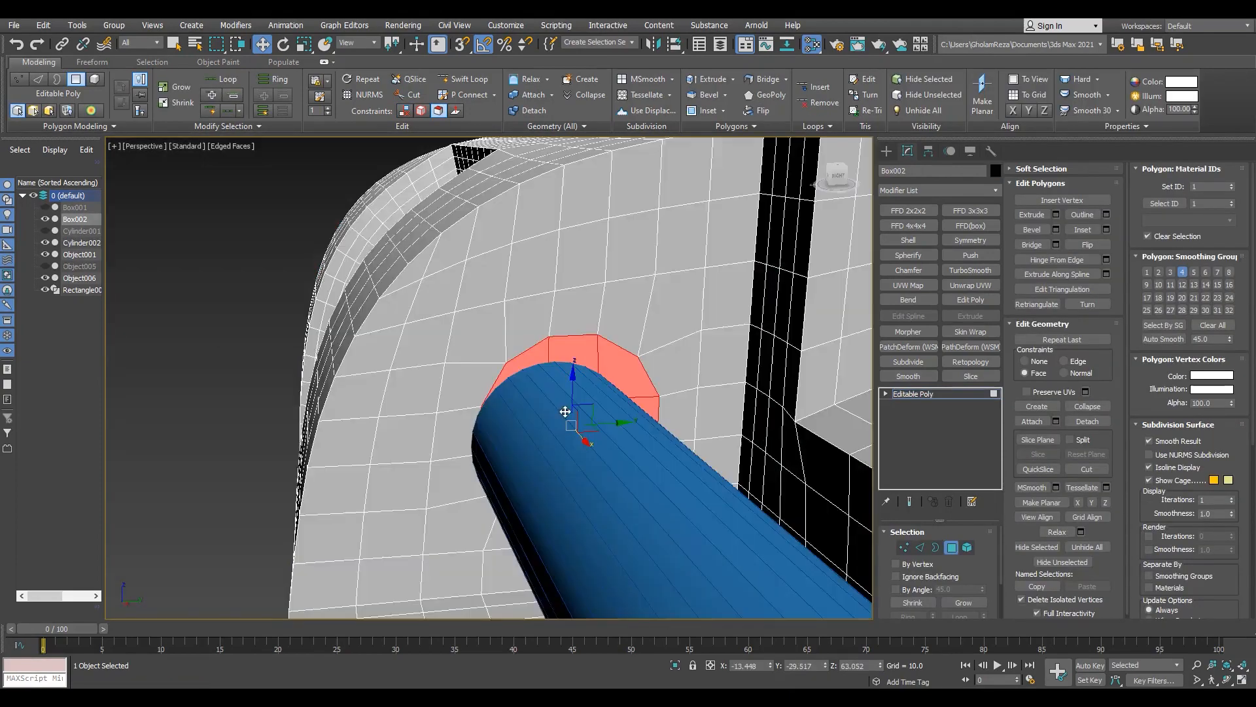
alt+middle_drag(603, 423, 618, 398)
key(r)
key(w)
alt+middle_drag(551, 461, 535, 411)
key(F3)
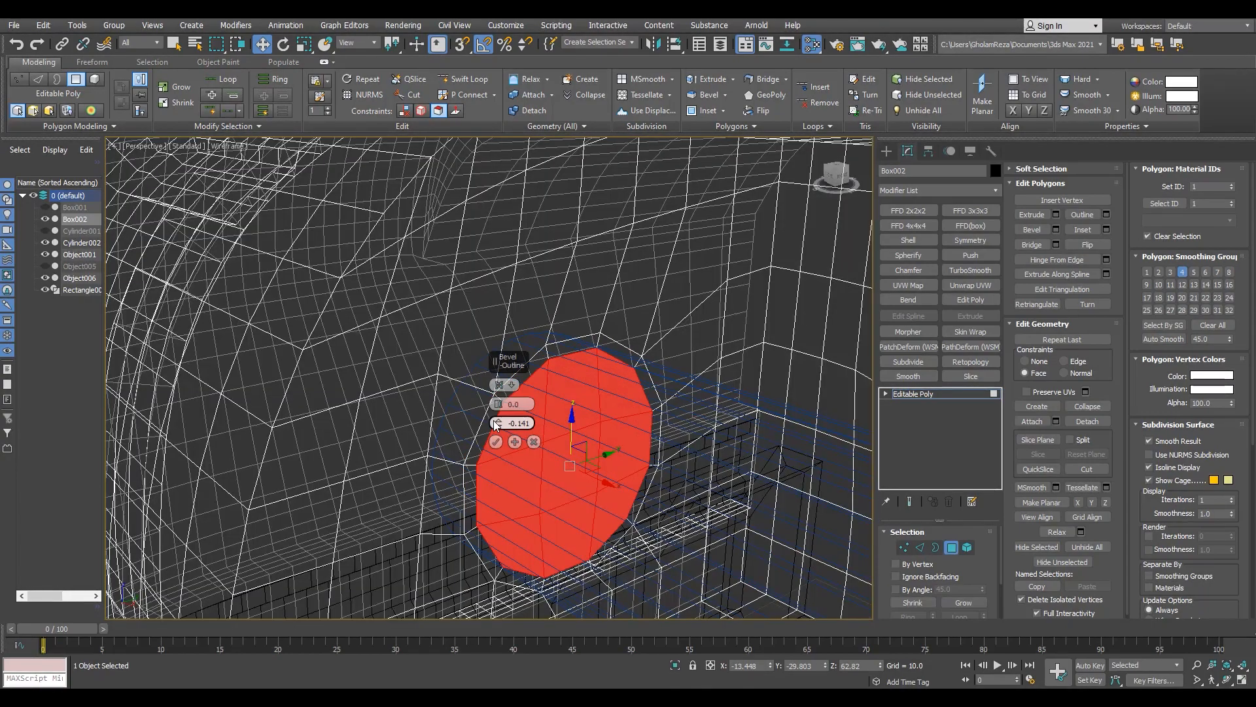
Step: Bevel the round patch inward in stages, the last with height -0.141 and outline -0.226, and select a polygon ring in the recess
drag(497, 406, 498, 439)
key(F3)
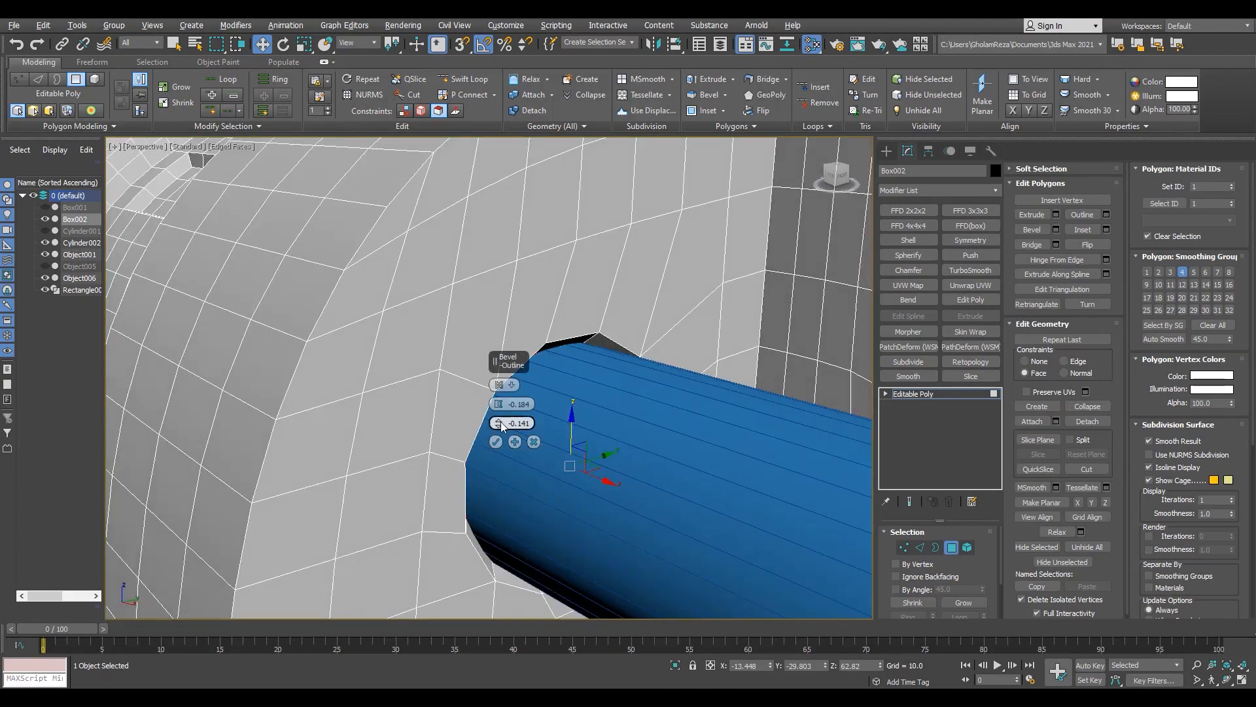
drag(498, 410, 507, 433)
key(F3)
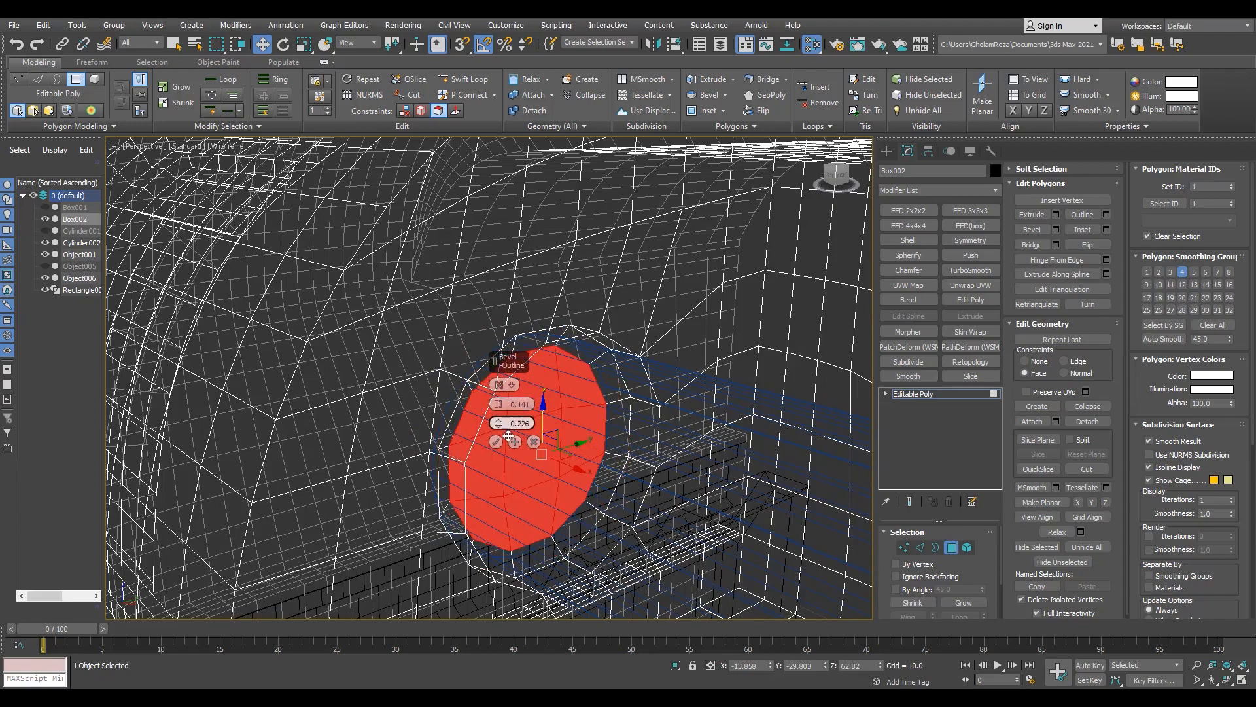
click(496, 441)
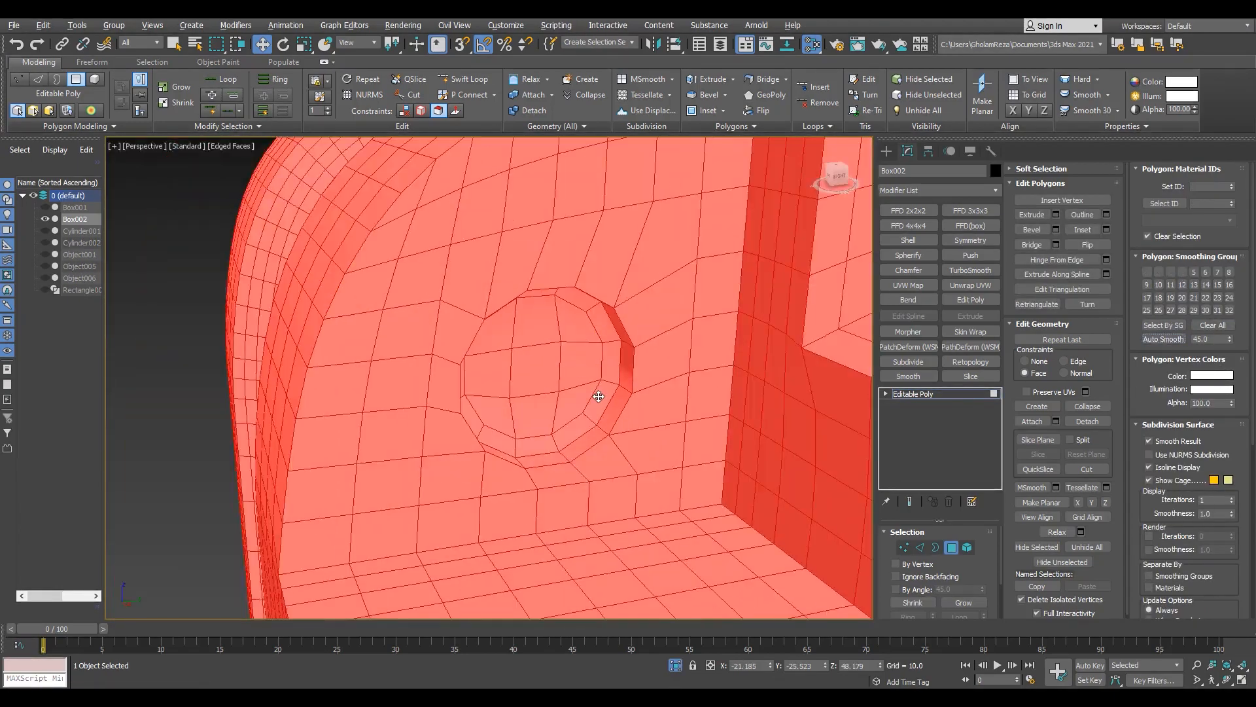
click(575, 430)
shift+click(543, 444)
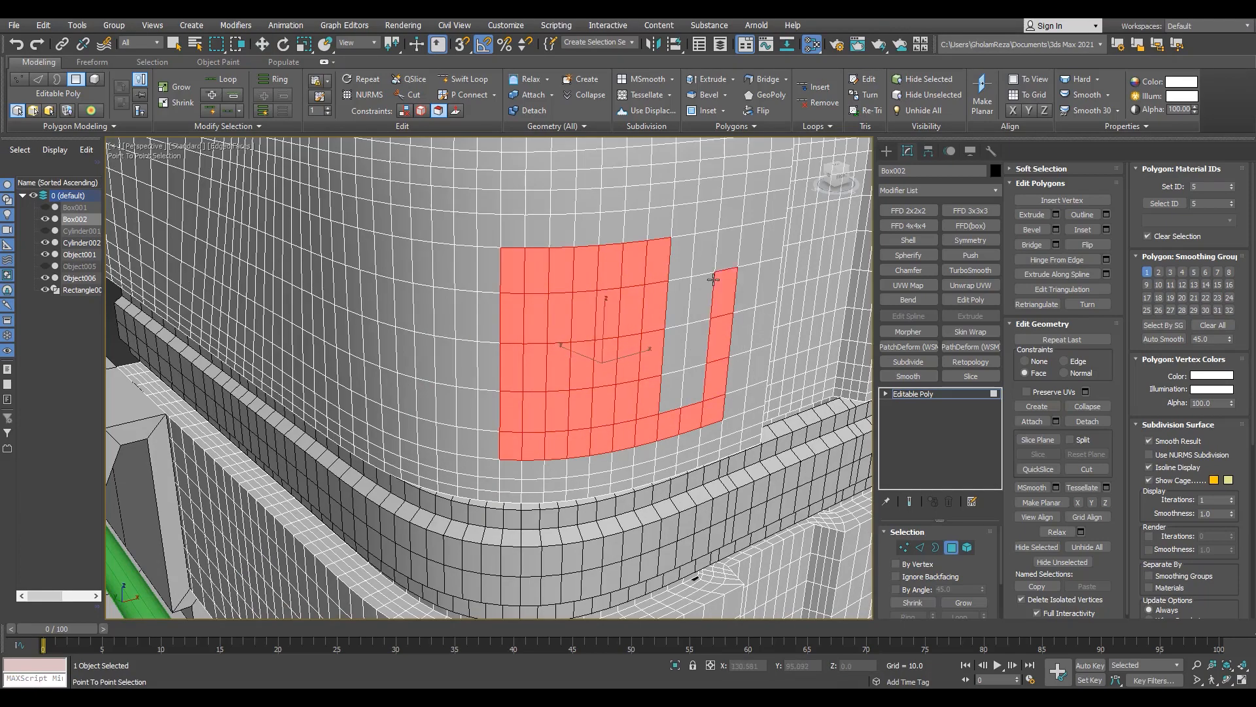
Step: Hinge the rectangular patch at the lid's corner inward by -30 degrees about its vertical side edge
click(1106, 259)
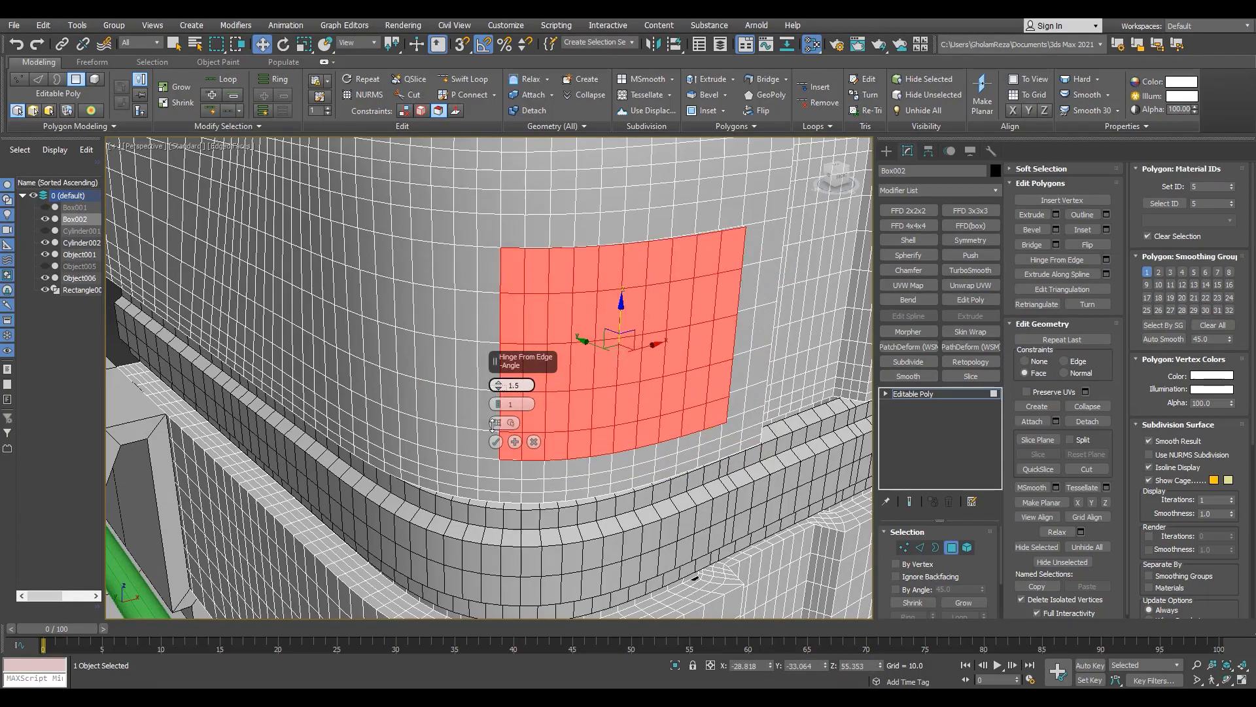
alt+middle_drag(615, 357, 588, 383)
scroll(625, 372, up, 3)
click(516, 385)
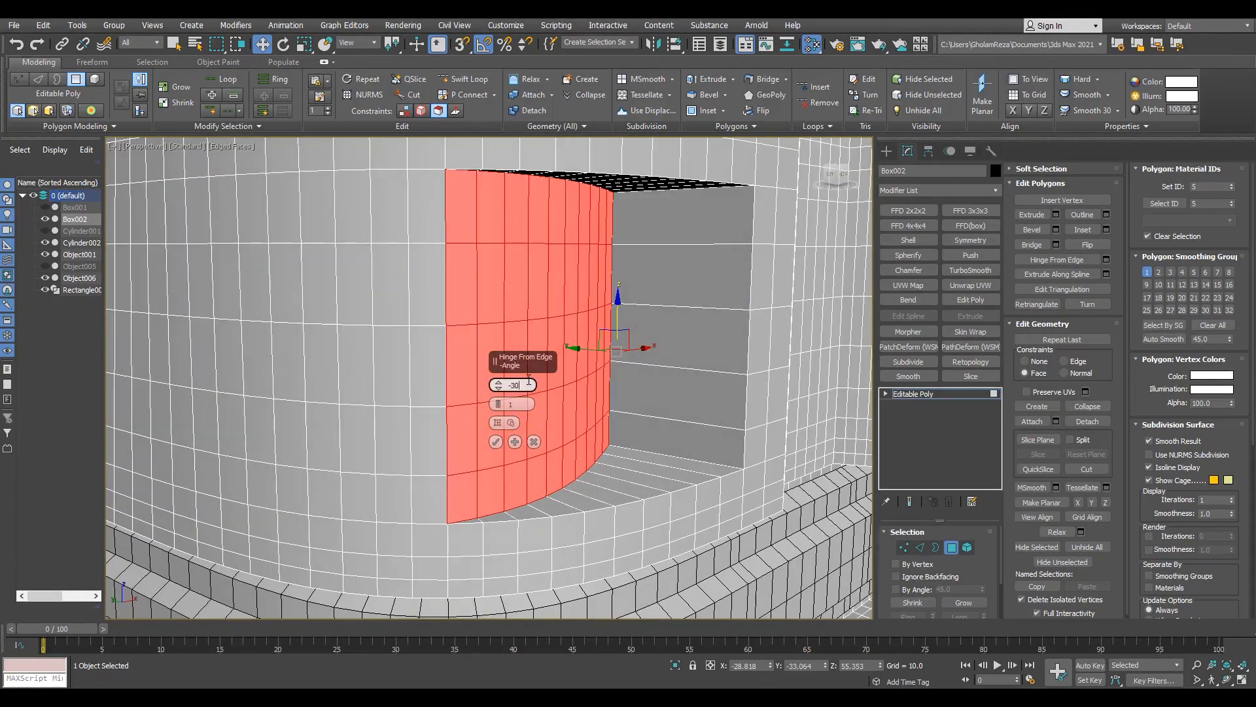
click(495, 443)
scroll(498, 392, down, 6)
alt+middle_drag(504, 394, 451, 373)
scroll(644, 386, up, 2)
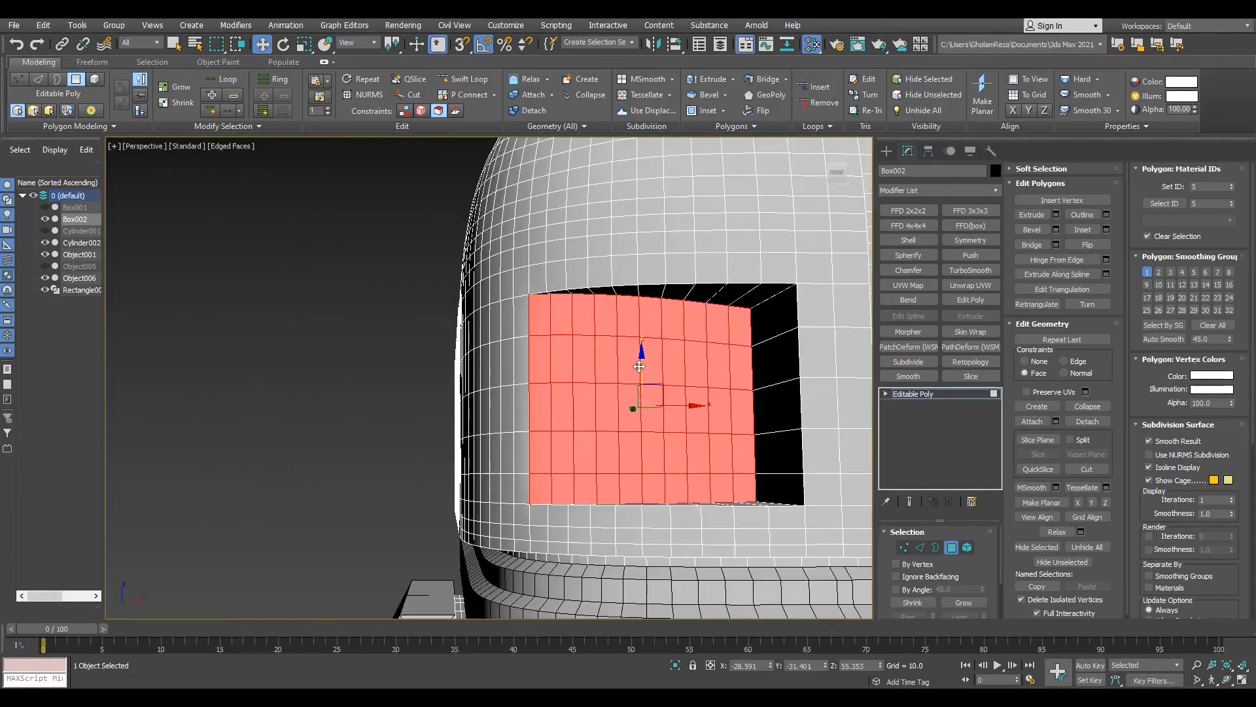
Step: Select the block of polygons in the middle of the hinged face
click(619, 347)
ctrl+click(620, 416)
ctrl+click(654, 419)
alt+middle_drag(685, 405, 588, 393)
scroll(673, 412, up, 2)
scroll(611, 373, down, 4)
scroll(589, 393, up, 7)
Step: Bevel the central polygons into a round recess in the hinged face, first with an outline offset only, and clear the selection
key(ctrl+shift+b)
right_click(499, 404)
mouse_move(498, 422)
mouse_down()
mouse_move(499, 444)
mouse_move(496, 419)
mouse_up()
click(514, 442)
right_click(498, 423)
right_click(496, 405)
click(496, 442)
scroll(576, 380, down, 6)
key(ctrl+d)
Step: Select a rectangular patch of polygons on the lid's adjacent side, beside the first hinged pocket
alt+middle_drag(556, 386, 643, 308)
scroll(581, 376, up, 3)
key(F4)
key(F4)
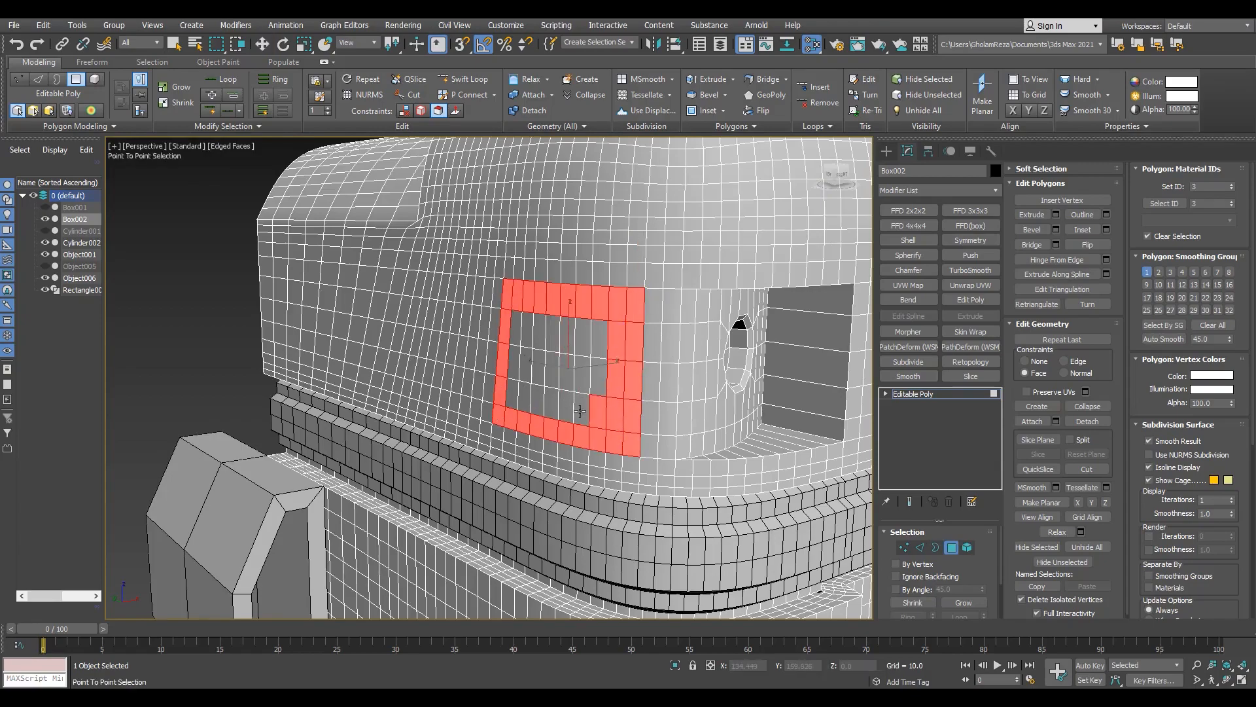
click(543, 370)
right_click(544, 371)
alt+middle_drag(543, 371, 580, 355)
scroll(507, 366, up, 2)
Step: Convert the patch to its border edges, keep only its outer vertical side, and straighten it along Y with the Edge constraint
shift+click(919, 547)
alt+drag(741, 213, 466, 507)
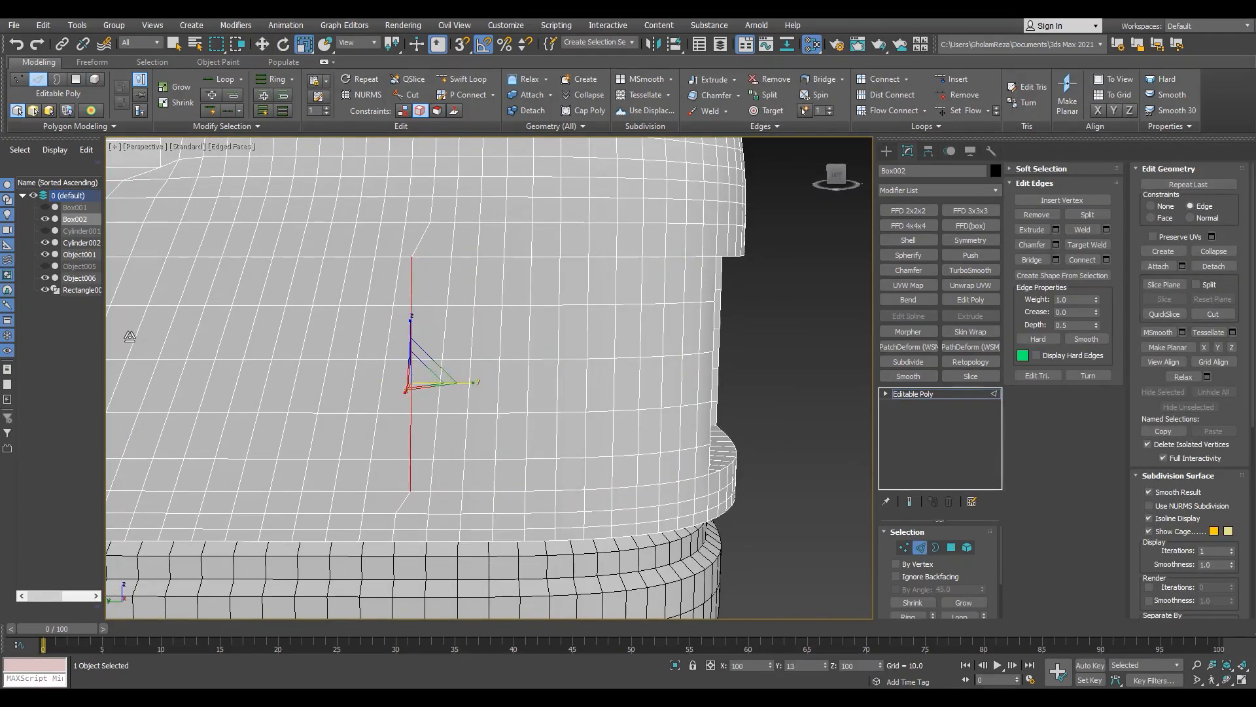
Step: Hinge the lid's side patch inward by -30 degrees about its vertical edge nearest the rounded corner
key(4)
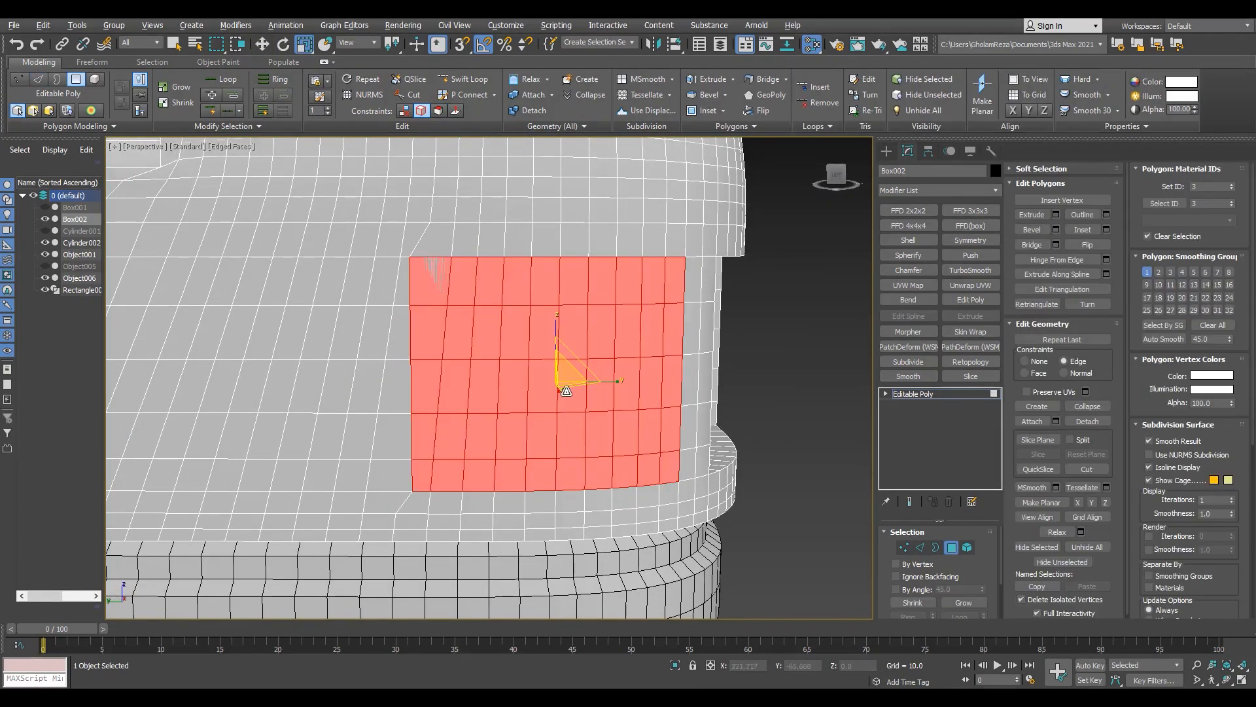
alt+middle_drag(561, 367, 495, 367)
click(1106, 260)
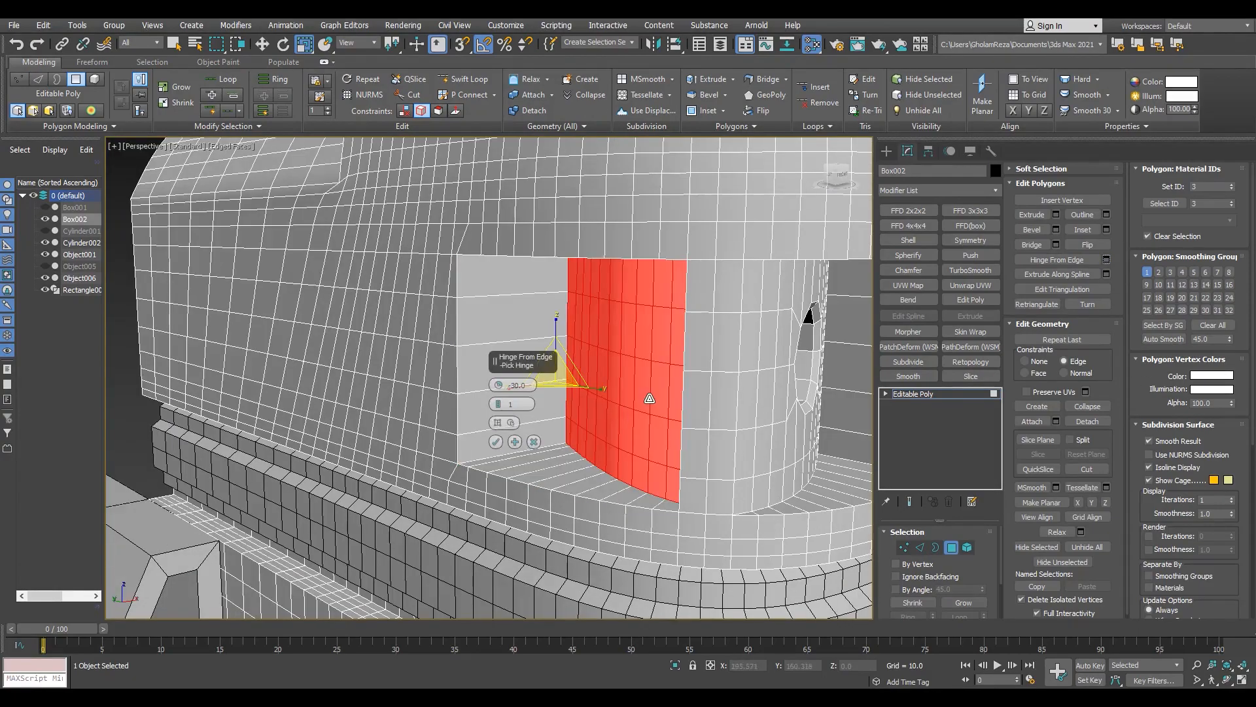
alt+middle_drag(647, 398, 576, 385)
click(505, 423)
click(692, 393)
alt+middle_drag(692, 393, 599, 392)
scroll(606, 404, down, 4)
scroll(599, 393, up, 4)
click(495, 442)
alt+middle_drag(495, 442, 474, 323)
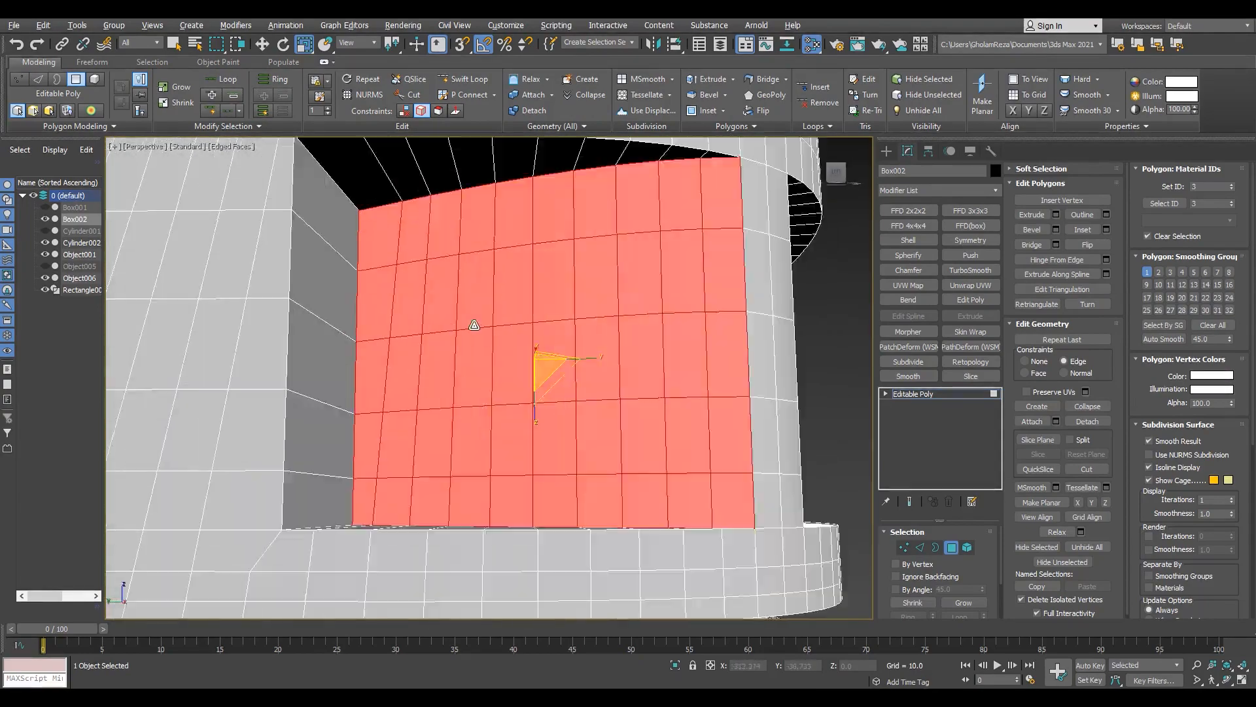
Step: Select the central block of polygons on the second hinged face
click(477, 294)
ctrl+click(547, 295)
ctrl+click(475, 366)
ctrl+click(547, 366)
scroll(547, 366, down, 4)
alt+middle_drag(524, 393, 481, 419)
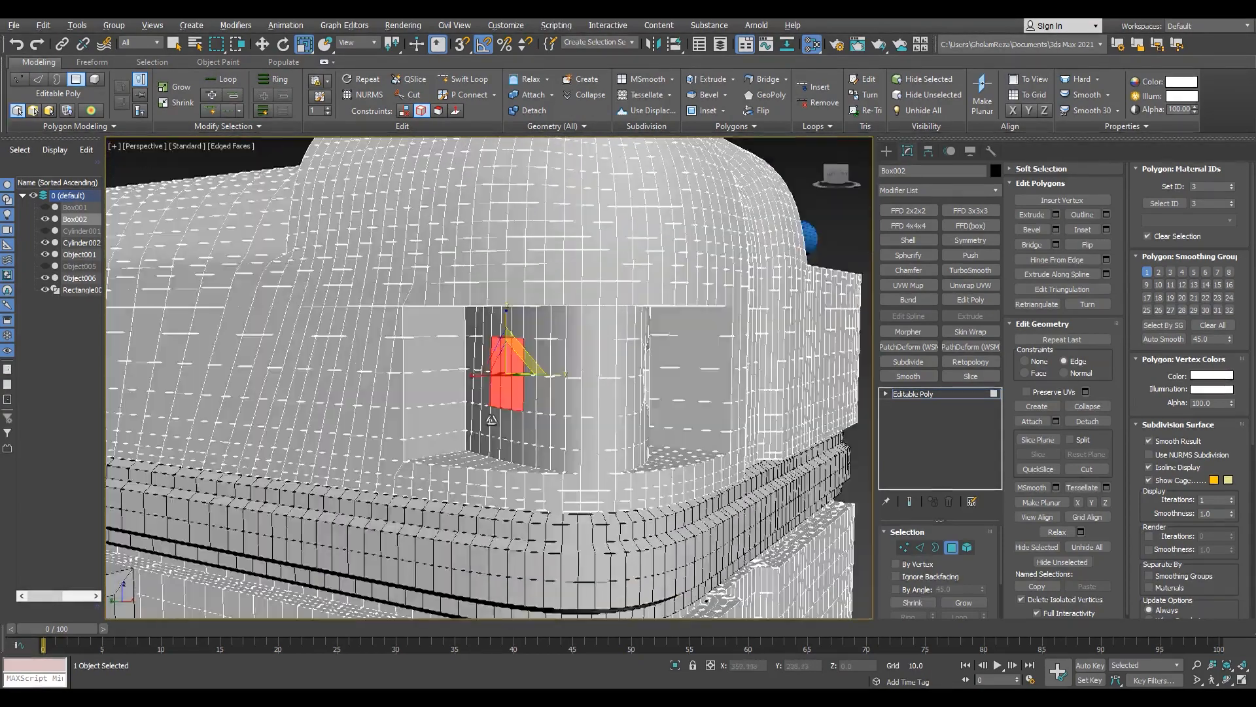
key(z)
alt+middle_drag(547, 369, 524, 386)
Step: Bevel the second face's central polygons with an outline-only bevel, followed by a recess of height -1.33 and outline 0
key(ctrl+shift+b)
scroll(543, 366, up, 4)
right_click(498, 403)
mouse_move(498, 422)
mouse_down()
mouse_move(498, 433)
mouse_move(499, 410)
mouse_move(499, 439)
mouse_up()
click(515, 446)
right_click(499, 423)
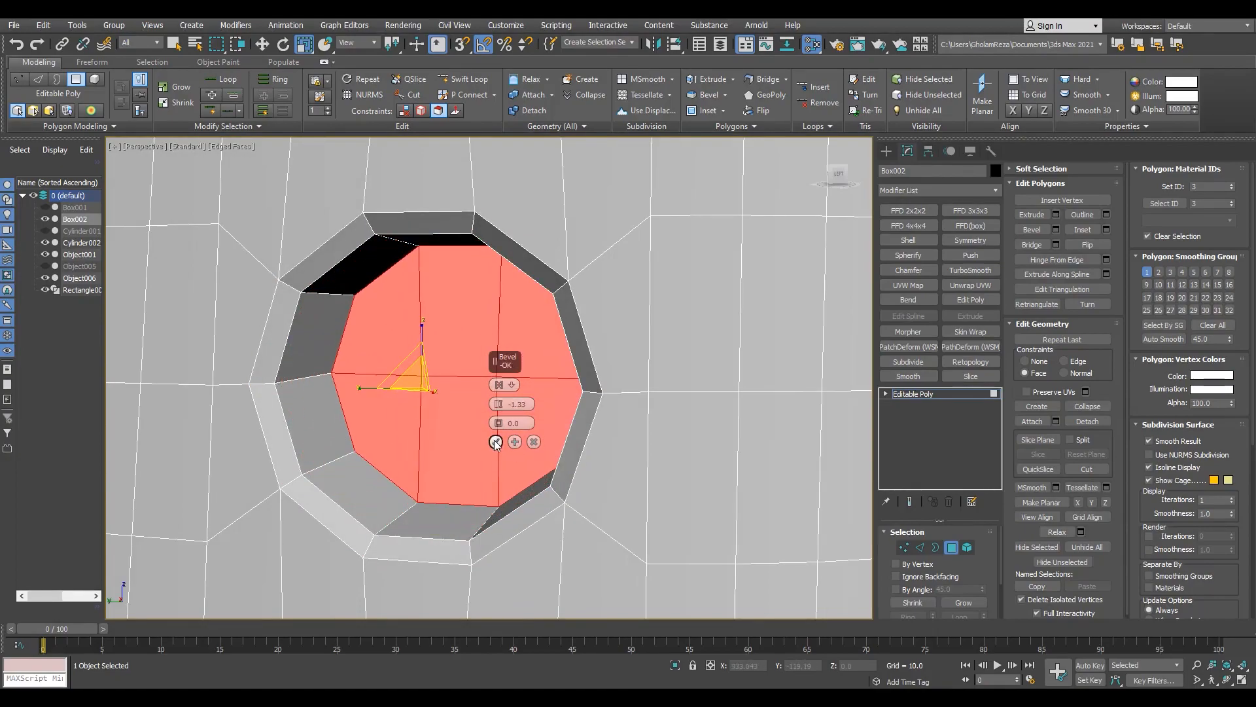
click(496, 442)
Step: Move the second round recess's floor polygons inward by about -0.51 along their local Z axis and delete them
scroll(496, 419, down, 8)
alt+middle_drag(495, 418, 431, 360)
scroll(489, 382, up, 4)
click(527, 392)
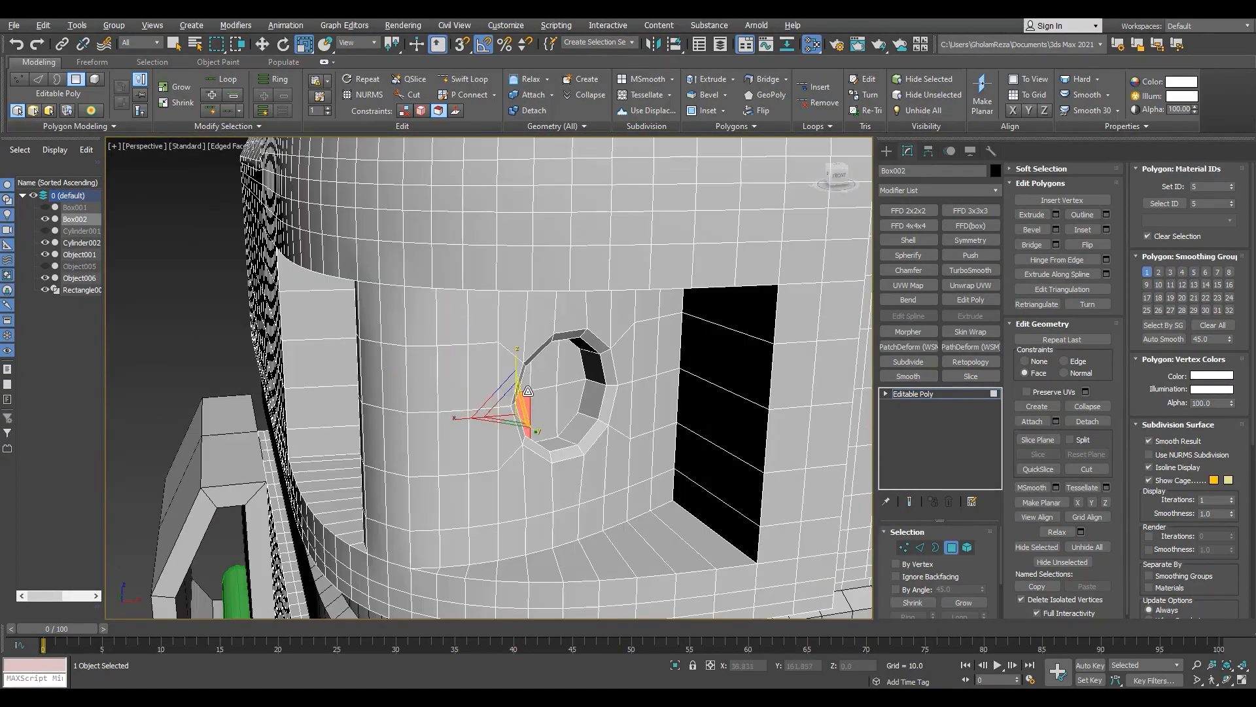
click(359, 50)
scroll(576, 399, up, 5)
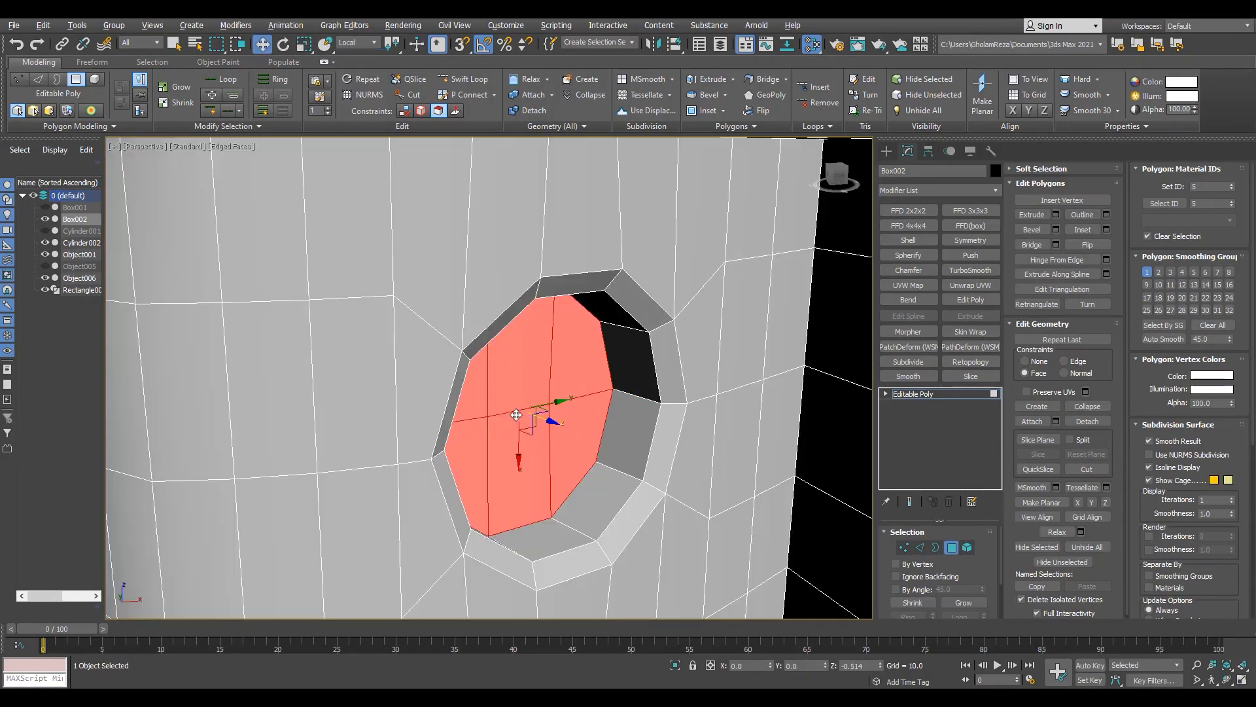
scroll(545, 422, down, 8)
key(Delete)
Step: Select a rectangular polygon patch low on the body's side near the rounded corner and hinge it inward by -30 degrees about its top edge
alt+middle_drag(545, 423, 411, 379)
key(shift+x)
scroll(432, 370, up, 5)
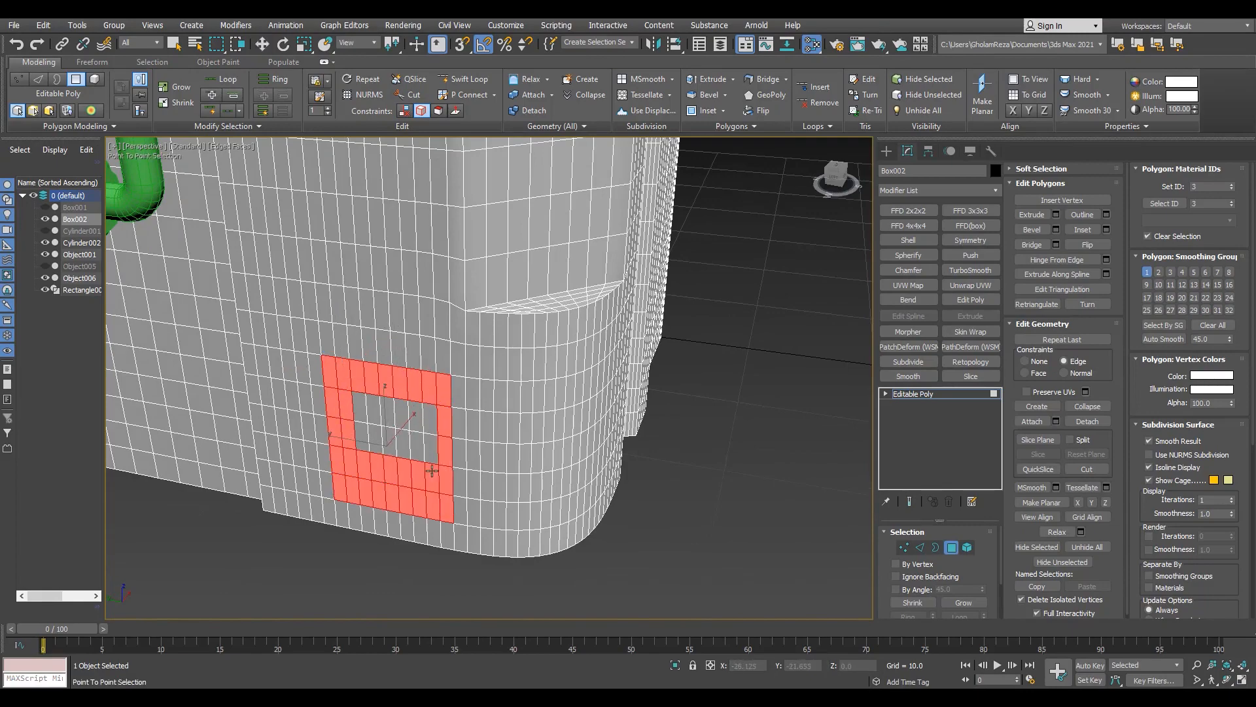
alt+middle_drag(469, 504, 515, 495)
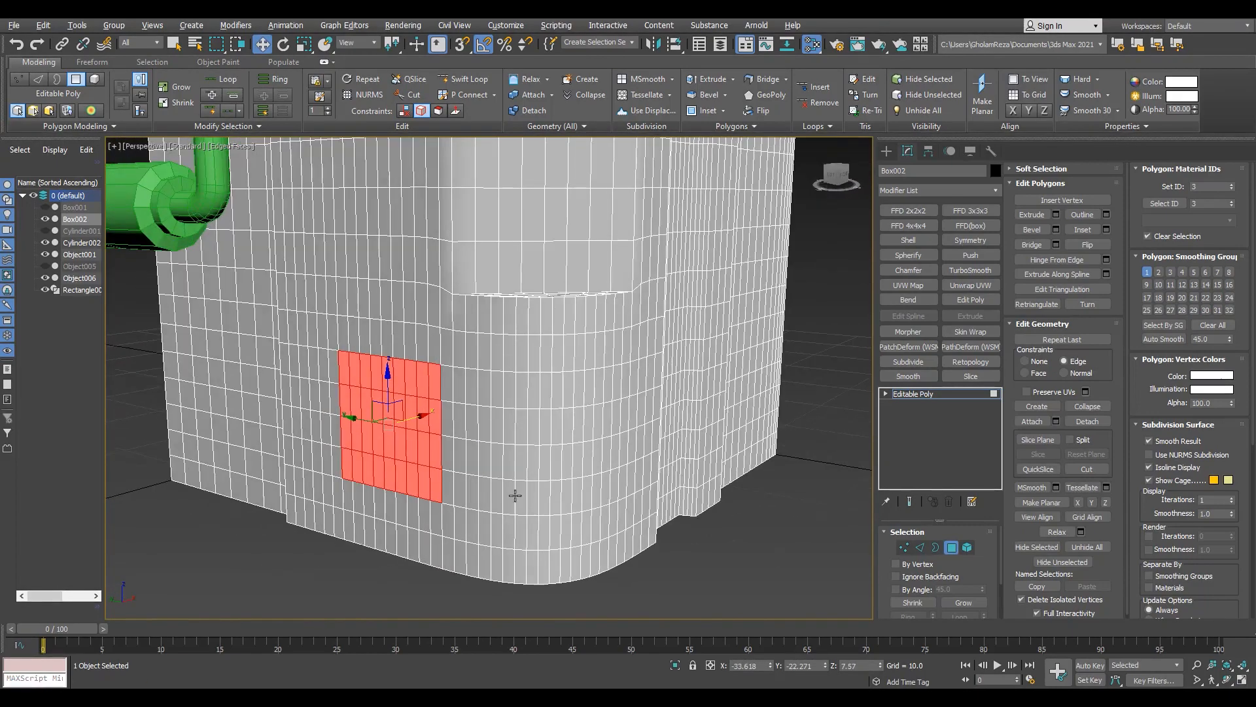
click(1106, 260)
scroll(360, 341, up, 3)
click(504, 423)
click(430, 376)
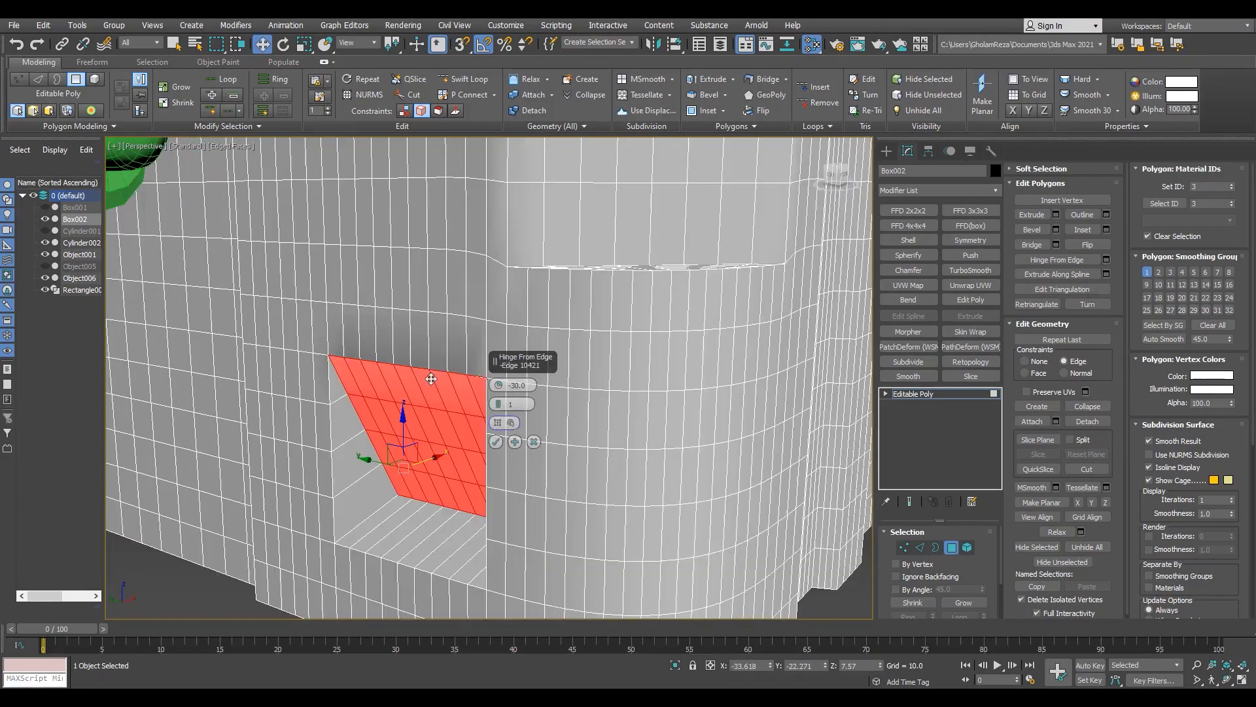
alt+middle_drag(430, 376, 337, 402)
scroll(338, 402, down, 3)
scroll(338, 402, up, 3)
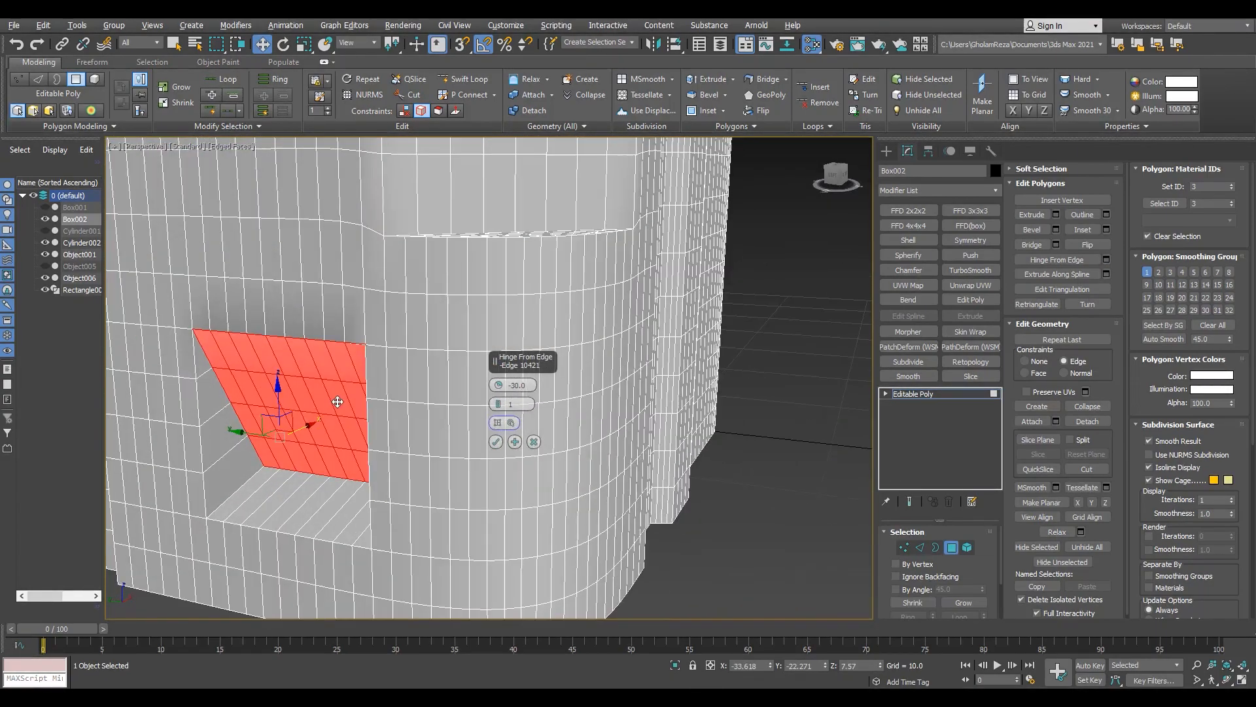
alt+middle_drag(381, 511, 334, 437)
scroll(331, 437, down, 4)
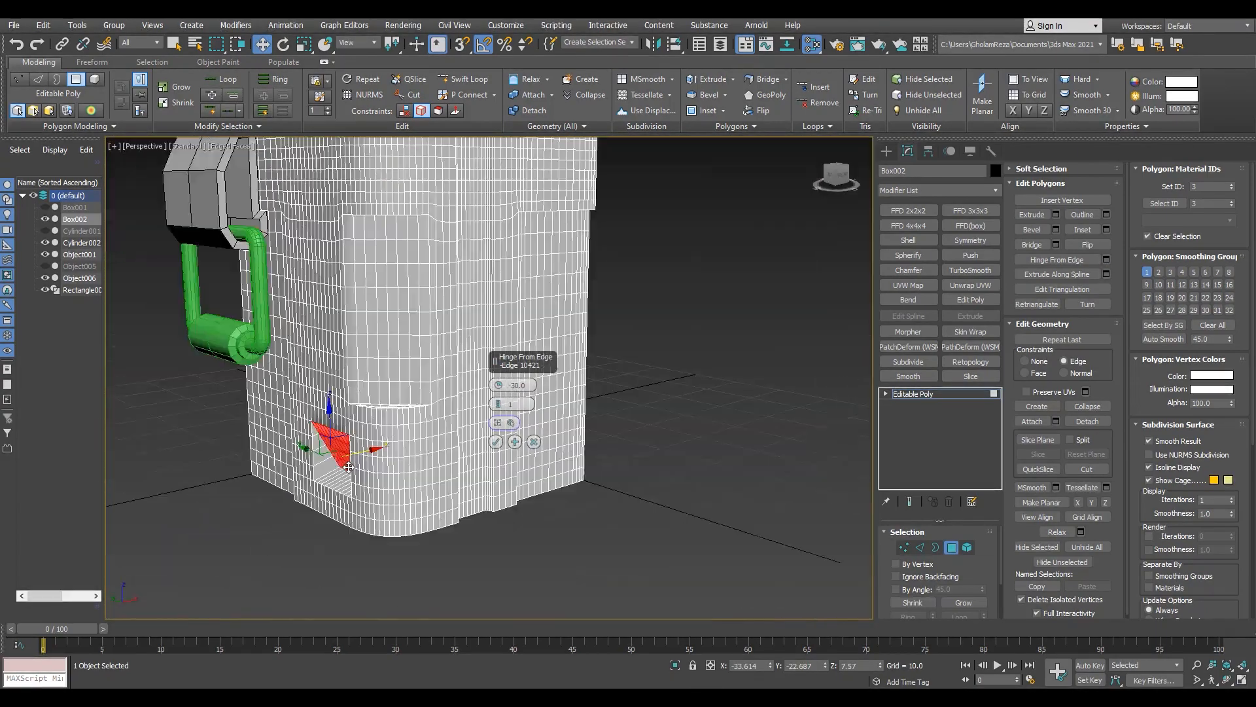
scroll(327, 435, up, 4)
click(496, 441)
Step: Target-weld the doubled vertices at the new pocket's upper corner away from the rounded corner, checking them in wireframe
mouse_move(412, 432)
alt+middle_down()
mouse_move(455, 379)
mouse_move(536, 410)
mouse_move(459, 369)
mouse_move(523, 366)
alt+middle_up()
key(1)
scroll(536, 410, up, 5)
key(ctrl+shift+w)
key(F3)
key(F3)
key(F3)
click(456, 376)
click(456, 384)
key(F3)
scroll(493, 401, down, 5)
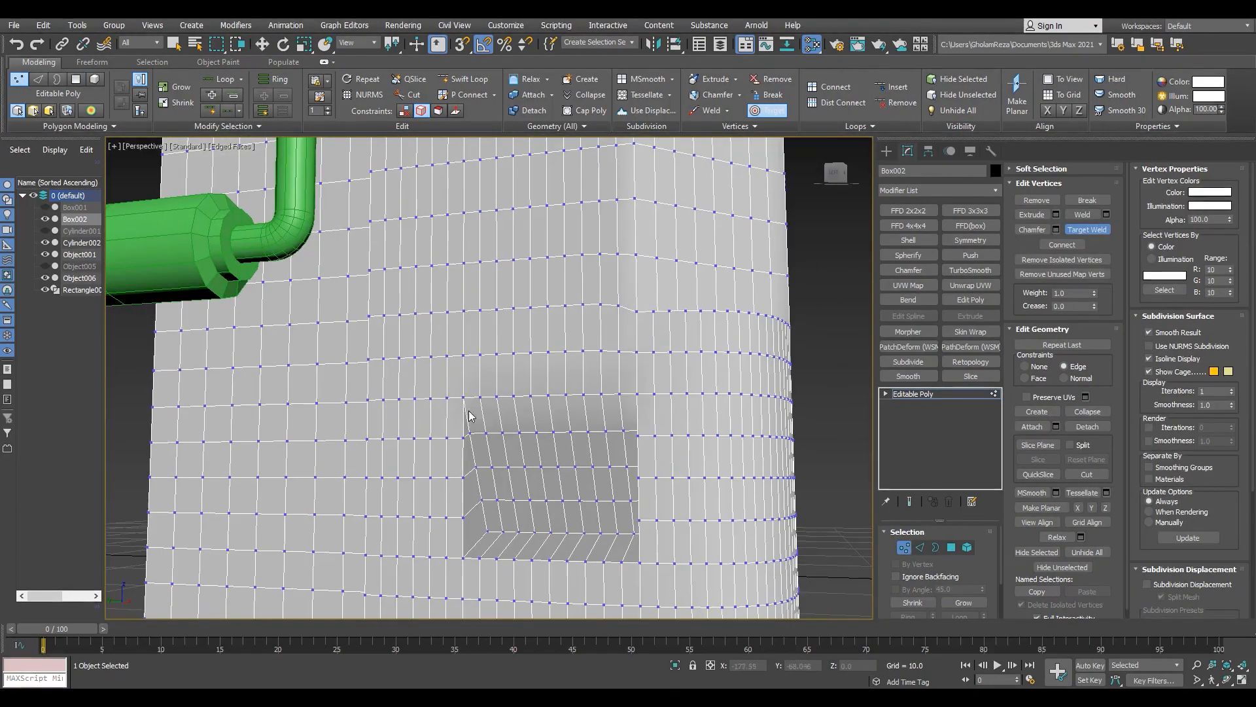
Step: Examine the vertices at the pocket's opposite upper corner in wireframe and shaded views
key(w)
key(4)
key(F3)
scroll(654, 458, up, 4)
alt+middle_drag(654, 458, 670, 347)
key(1)
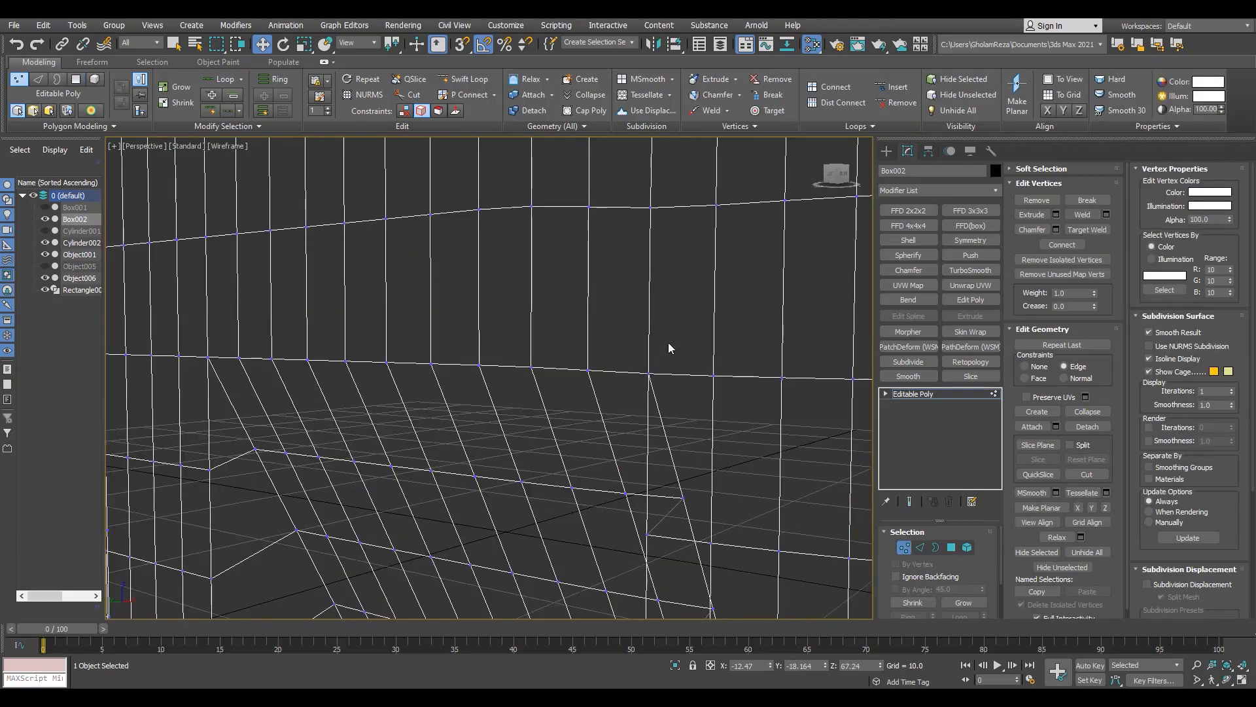
scroll(948, 578, down, 1)
scroll(628, 412, down, 6)
key(F3)
click(620, 421)
mouse_move(620, 421)
alt+middle_down()
mouse_move(583, 465)
mouse_move(513, 491)
mouse_move(482, 477)
alt+middle_up()
key(1)
scroll(513, 491, down, 2)
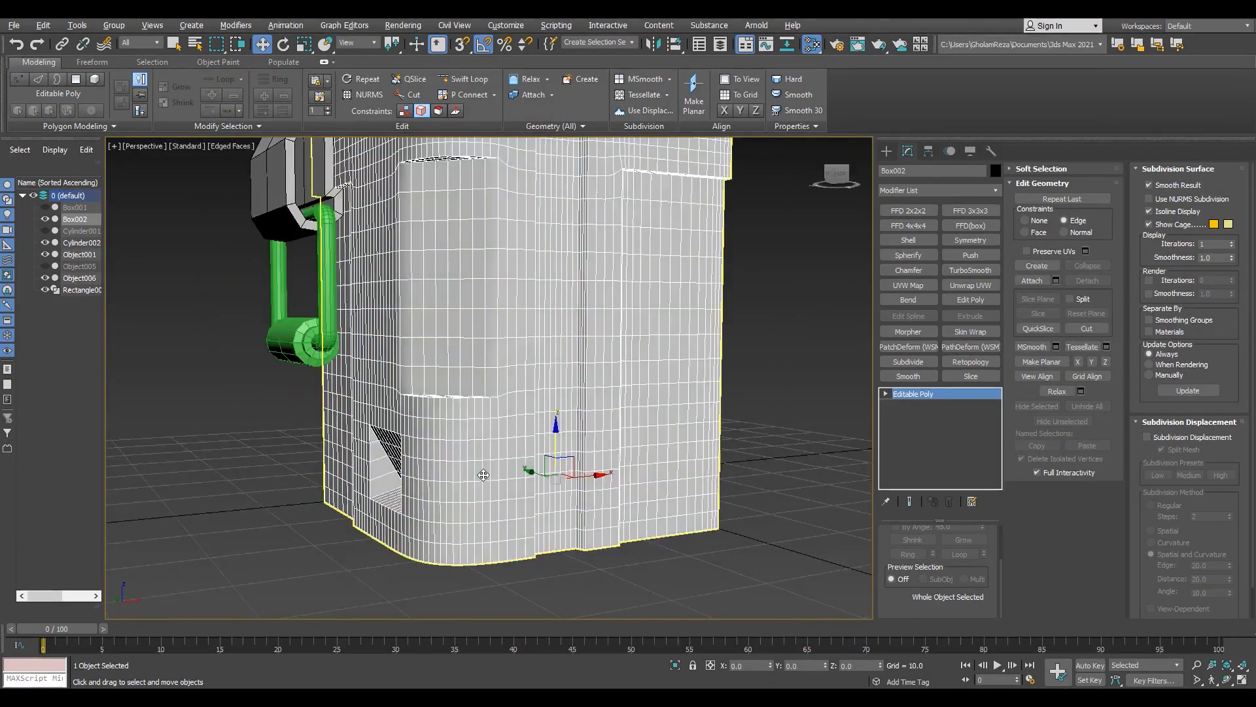
Step: Select six polygons on the side beyond the rounded corner, set the Face constraint, and round them with GeoPoly
scroll(491, 475, up, 3)
key(4)
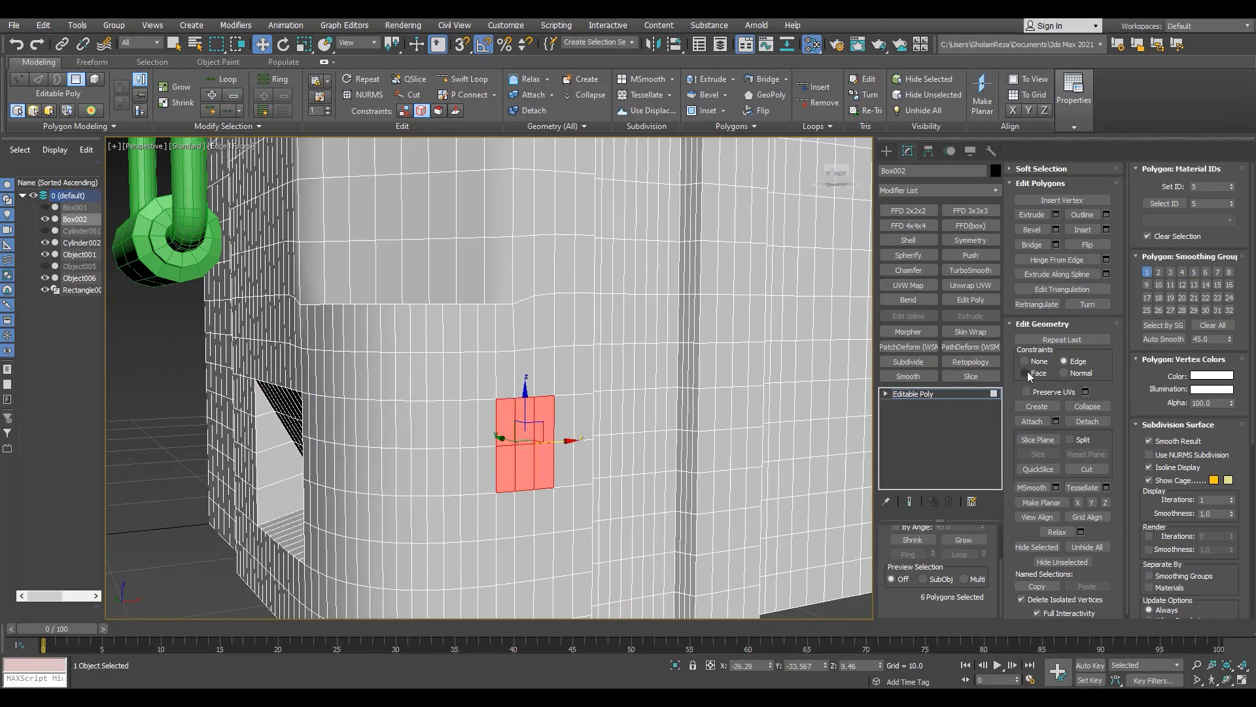
click(1026, 373)
click(764, 95)
Step: Bevel the rounded polygons with an outline-only bevel, followed by a recess of height -1.245 and outline 0
alt+middle_drag(576, 445, 541, 451)
scroll(541, 451, up, 4)
key(ctrl+shift+b)
right_click(498, 404)
drag(498, 423, 502, 451)
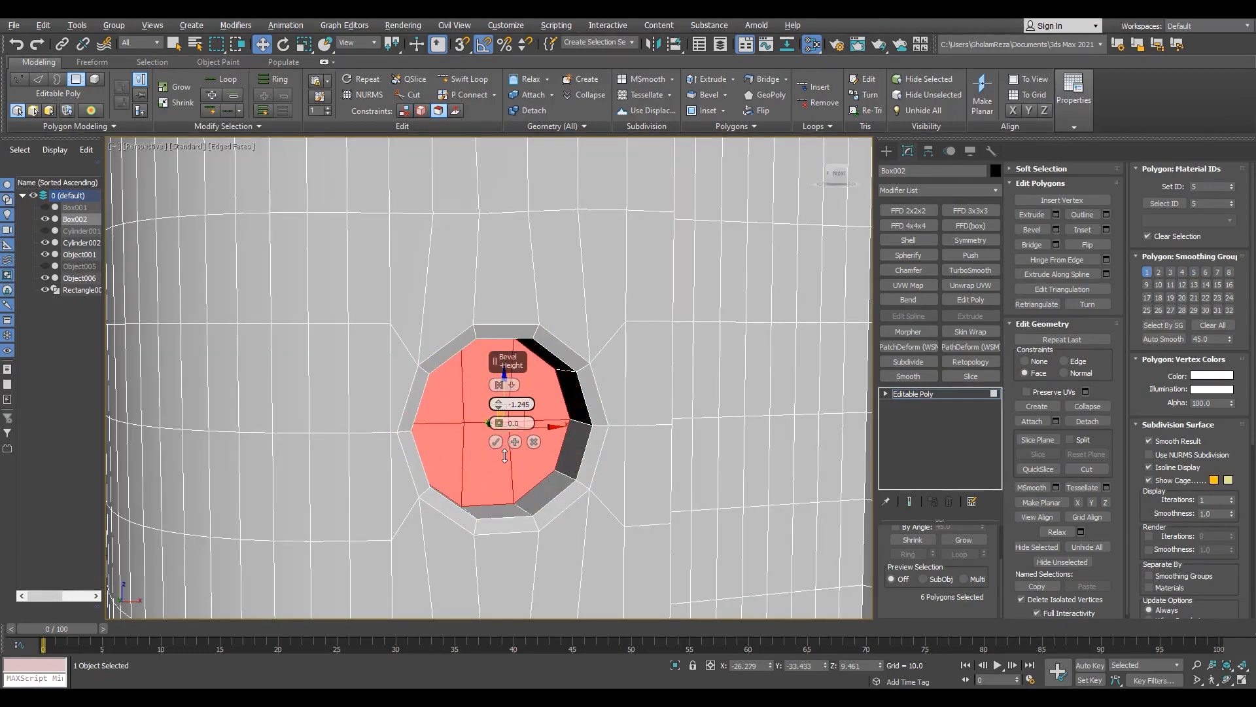
click(495, 442)
Step: Select a block of polygons three wide and two high directly below the round recess
scroll(510, 366, down, 7)
click(552, 509)
alt+middle_drag(527, 441, 554, 437)
scroll(553, 437, up, 4)
scroll(560, 432, up, 3)
ctrl+click(575, 399)
ctrl+click(576, 458)
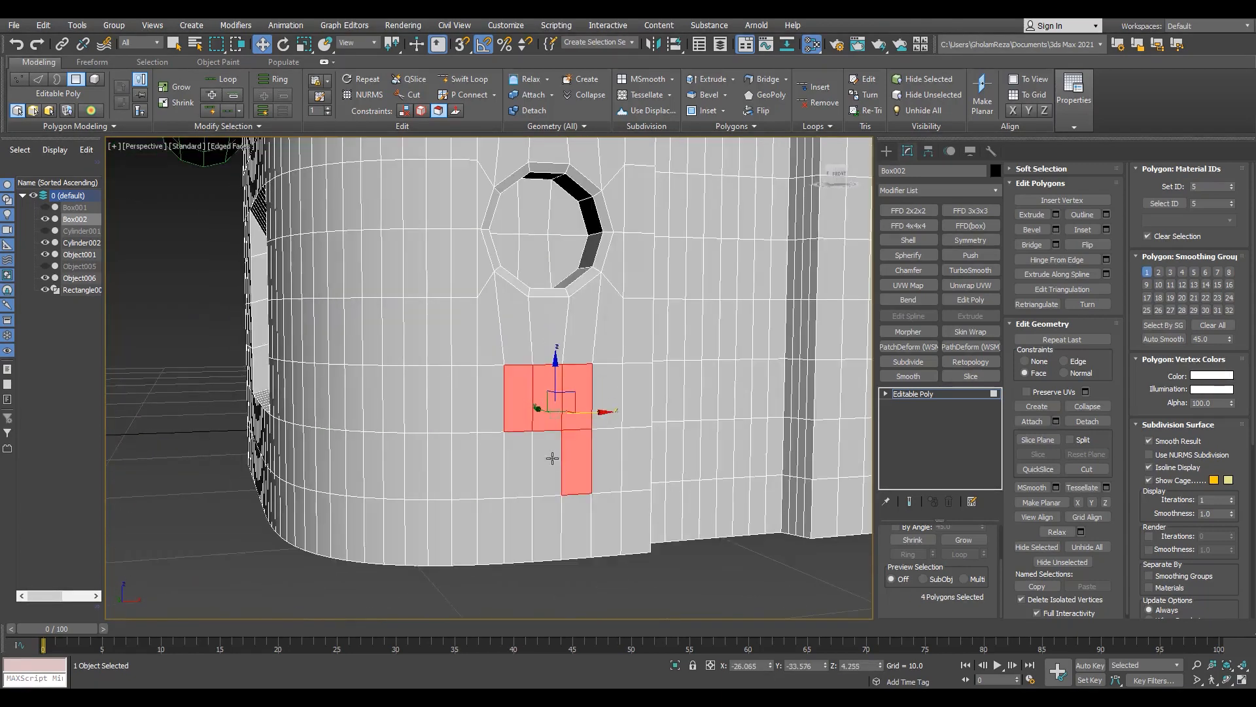
ctrl+click(549, 457)
ctrl+click(518, 454)
Step: Round the block with GeoPoly and bevel it inward into a second recess matching the one above
scroll(587, 429, up, 3)
key(ctrl+shift+b)
mouse_move(498, 423)
mouse_down()
mouse_move(502, 434)
mouse_move(501, 407)
mouse_move(503, 428)
mouse_up()
click(496, 442)
scroll(524, 432, down, 4)
alt+middle_drag(524, 437, 569, 444)
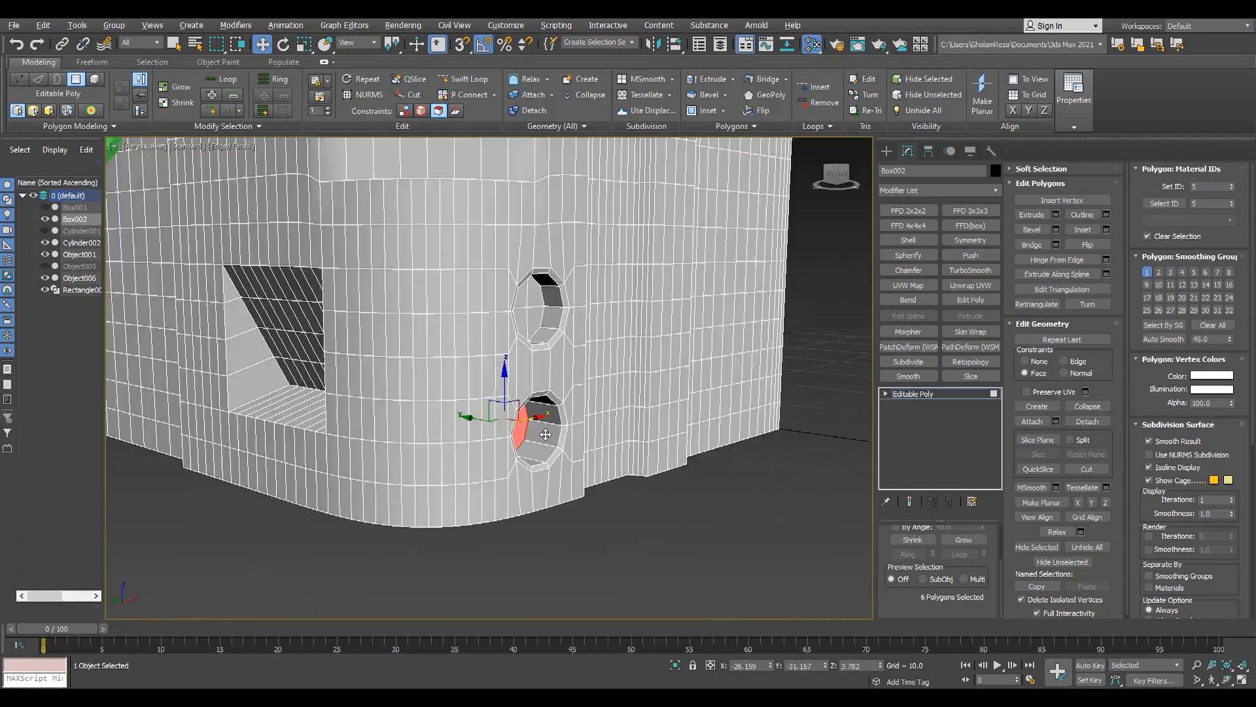
Step: Select a block of polygons six wide and five high on the lower front face below the ring handle
key(F4)
click(498, 543)
scroll(477, 523, down, 7)
key(F4)
scroll(439, 484, up, 3)
alt+middle_drag(353, 517, 425, 536)
scroll(415, 537, up, 4)
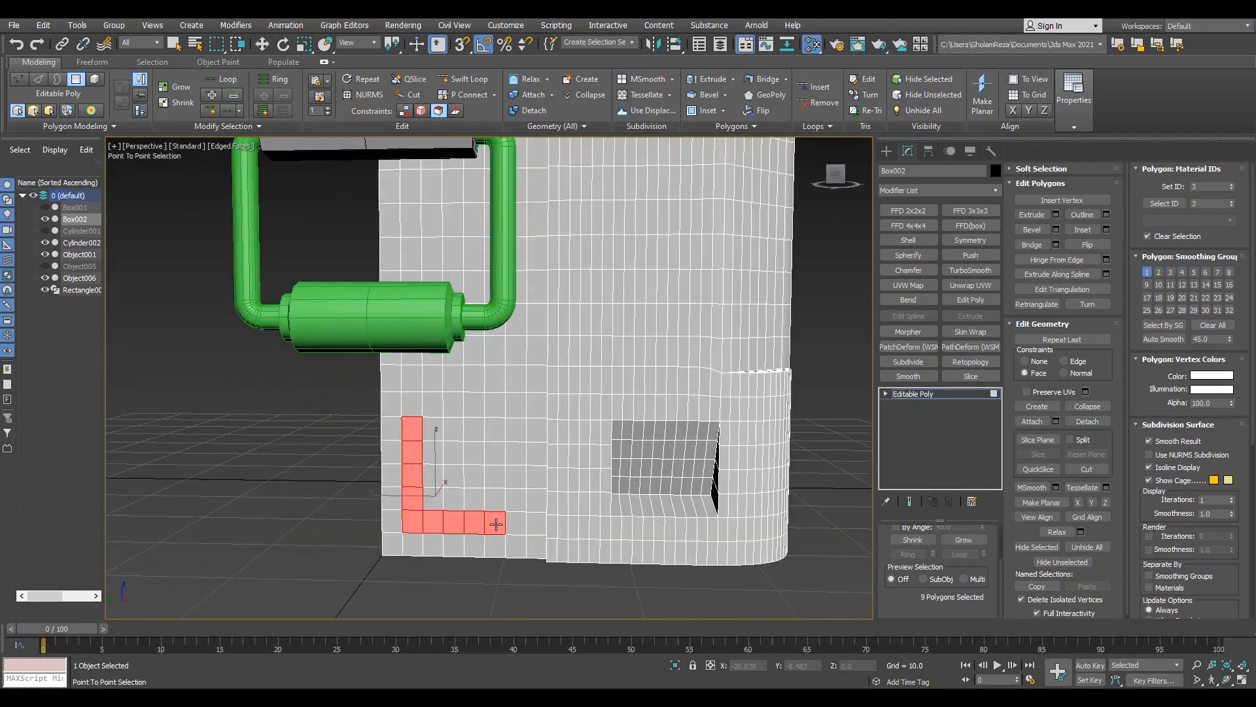
mouse_move(439, 430)
ctrl+mouse_down()
mouse_move(490, 497)
mouse_move(474, 477)
ctrl+mouse_up()
right_click(474, 477)
alt+middle_drag(474, 476, 504, 489)
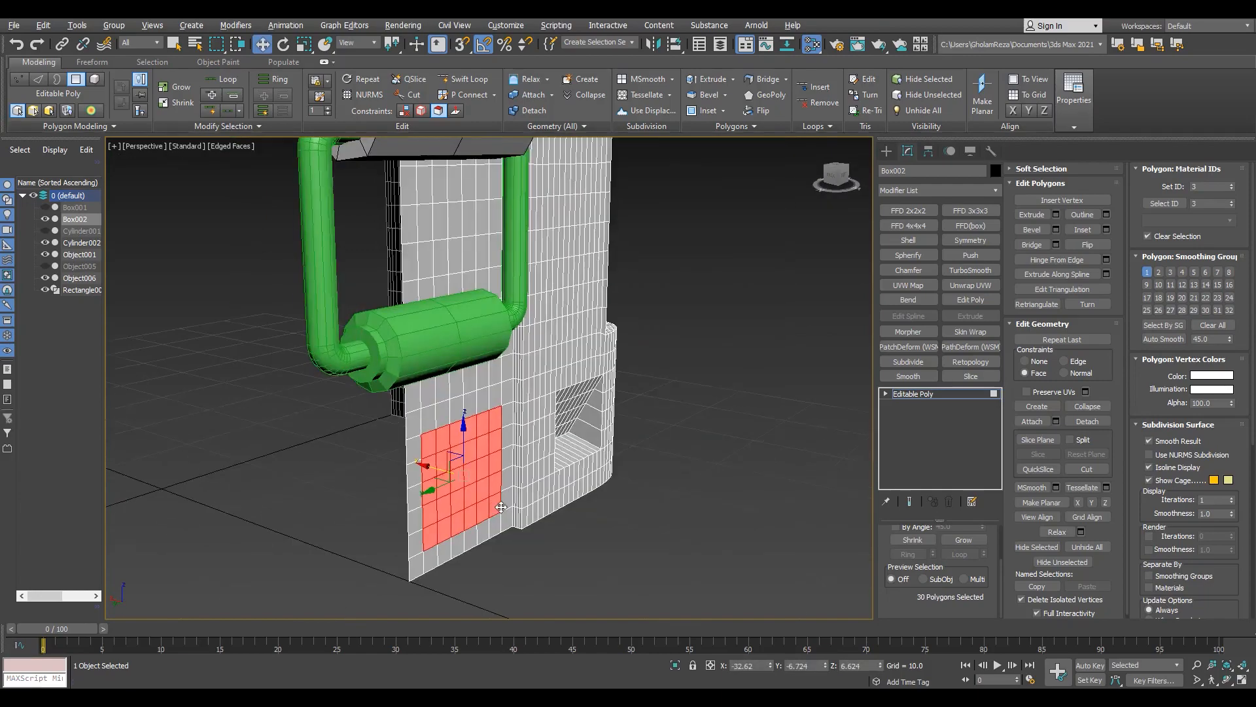
scroll(494, 489, up, 3)
Step: Hinge the front block outward about its top edge to form a sloping flap
click(1105, 273)
click(534, 461)
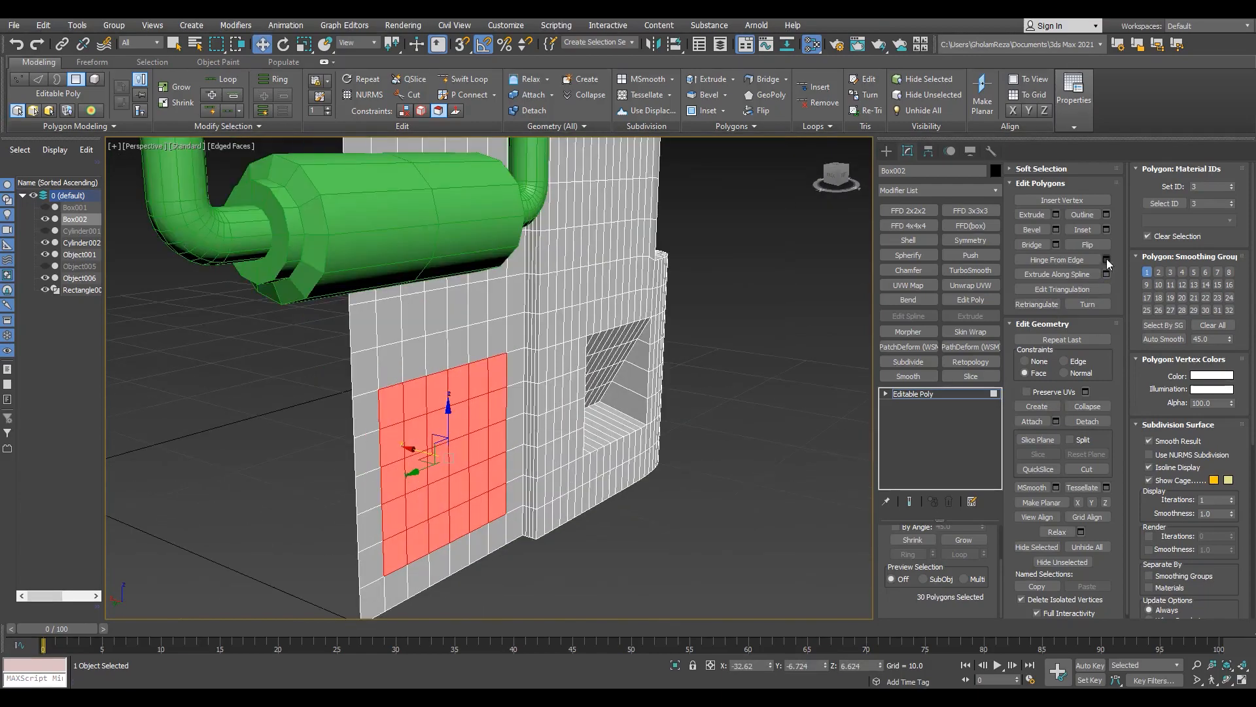
click(1106, 259)
alt+middle_drag(512, 425, 537, 419)
drag(500, 386, 502, 354)
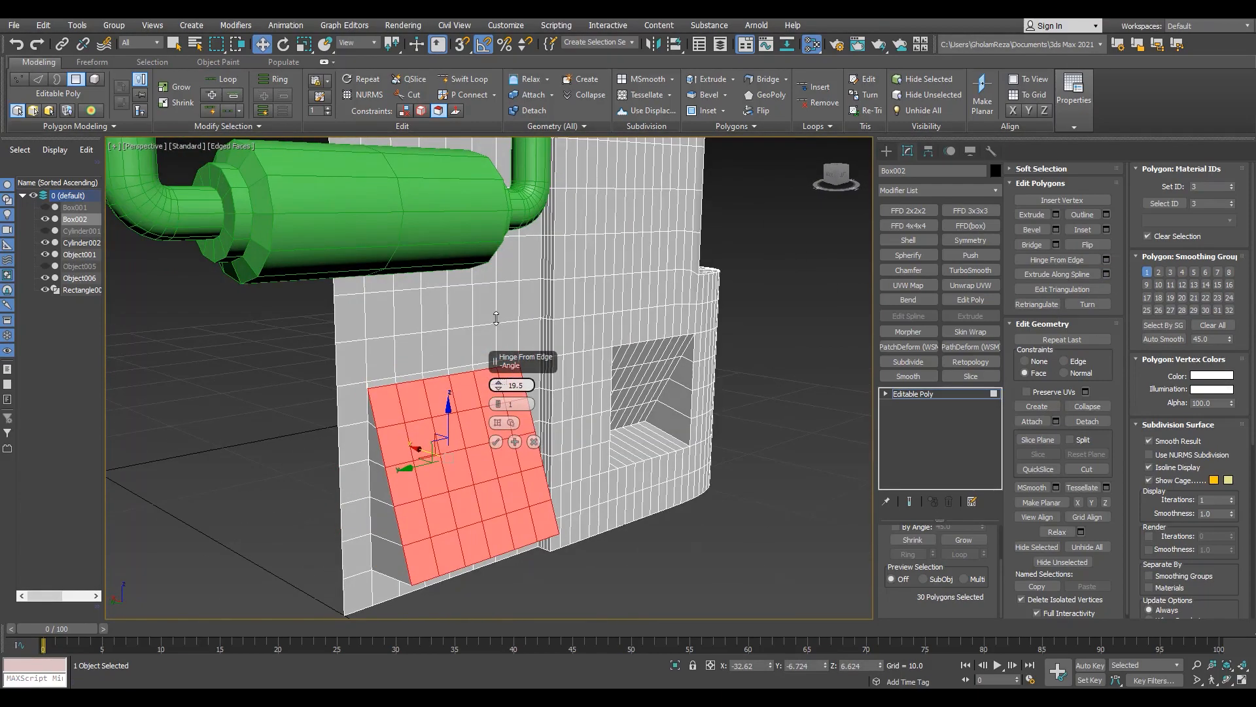
alt+middle_drag(458, 415, 478, 416)
click(411, 377)
alt+middle_drag(411, 376, 280, 398)
scroll(442, 471, up, 3)
click(496, 443)
Step: Inspect the vertices along the flap's top edge in wireframe by box-selecting that row
alt+middle_drag(496, 442, 550, 426)
scroll(539, 327, up, 2)
key(1)
key(F3)
drag(566, 295, 219, 331)
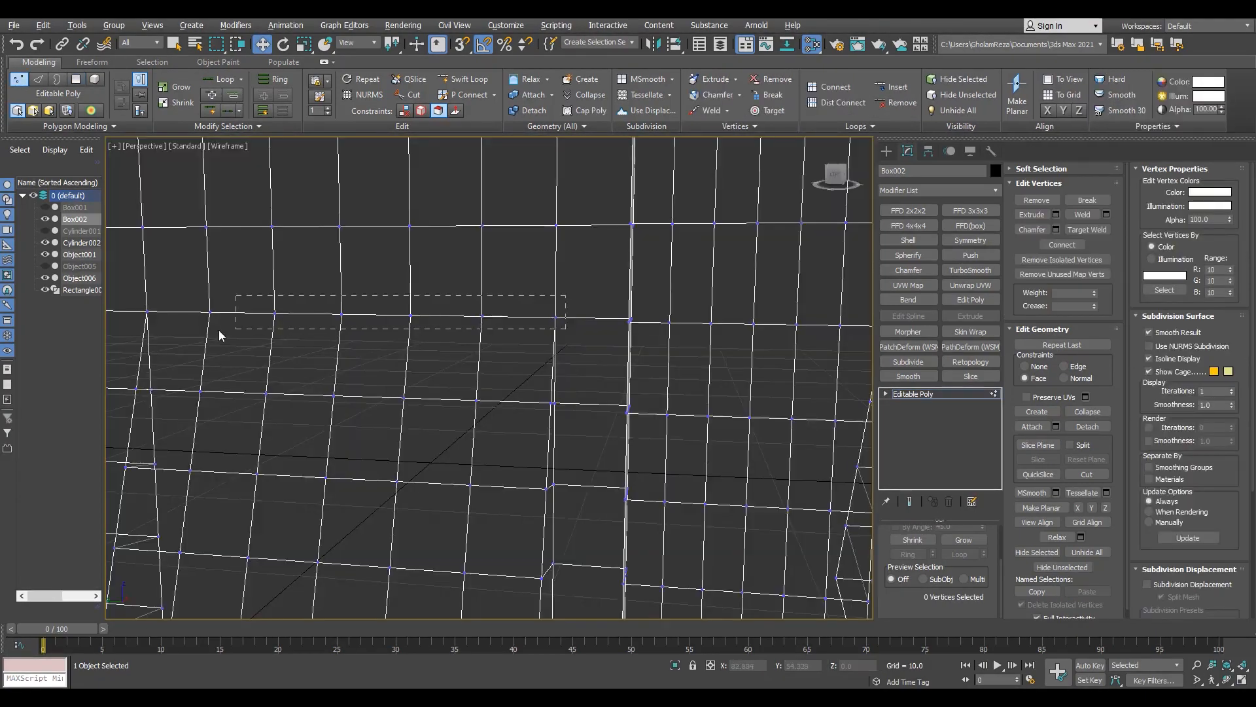
key(F3)
scroll(413, 568, down, 2)
alt+middle_drag(414, 567, 340, 556)
scroll(392, 523, down, 3)
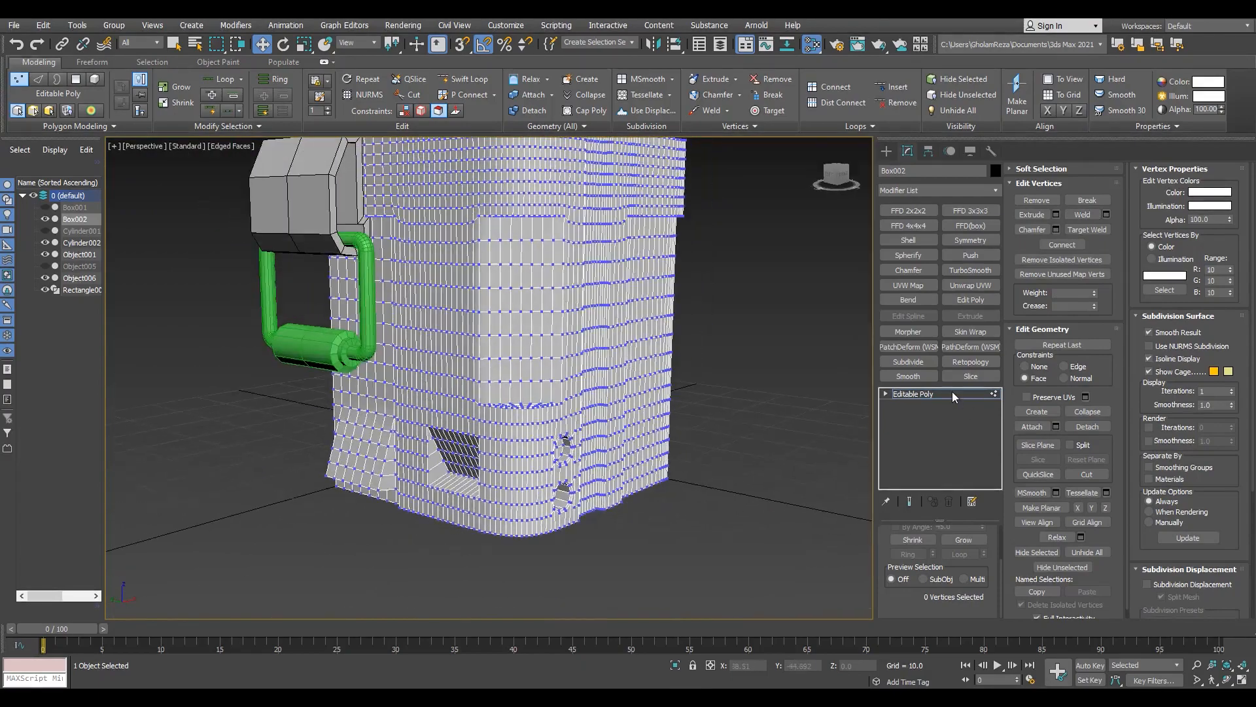
Step: Select the six edges along the flap's protruding lower front rim
click(951, 393)
key(F4)
scroll(368, 506, up, 3)
key(2)
key(F4)
scroll(369, 507, up, 3)
double_click(378, 499)
alt+middle_drag(378, 499, 386, 406)
alt+middle_drag(458, 425, 418, 406)
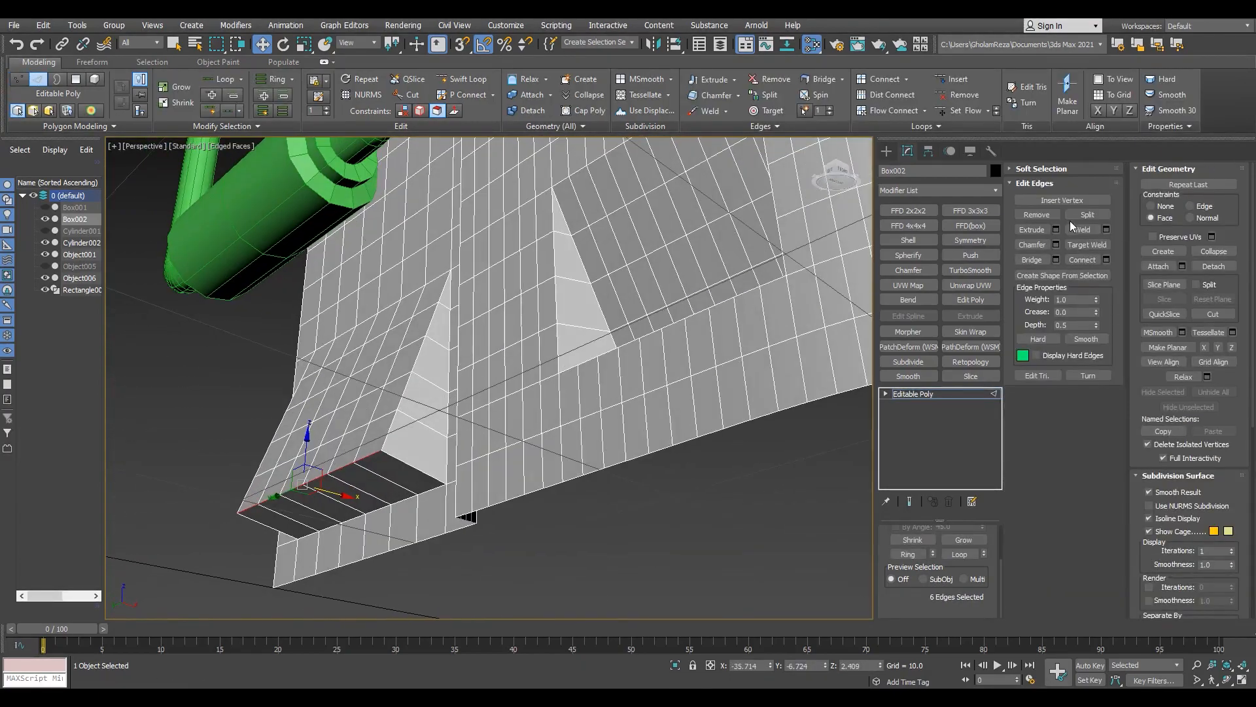
Step: Chamfer the flap's lower front rim by 6.084 with several connect segments
key(ctrl+shift+c)
click(510, 384)
click(507, 399)
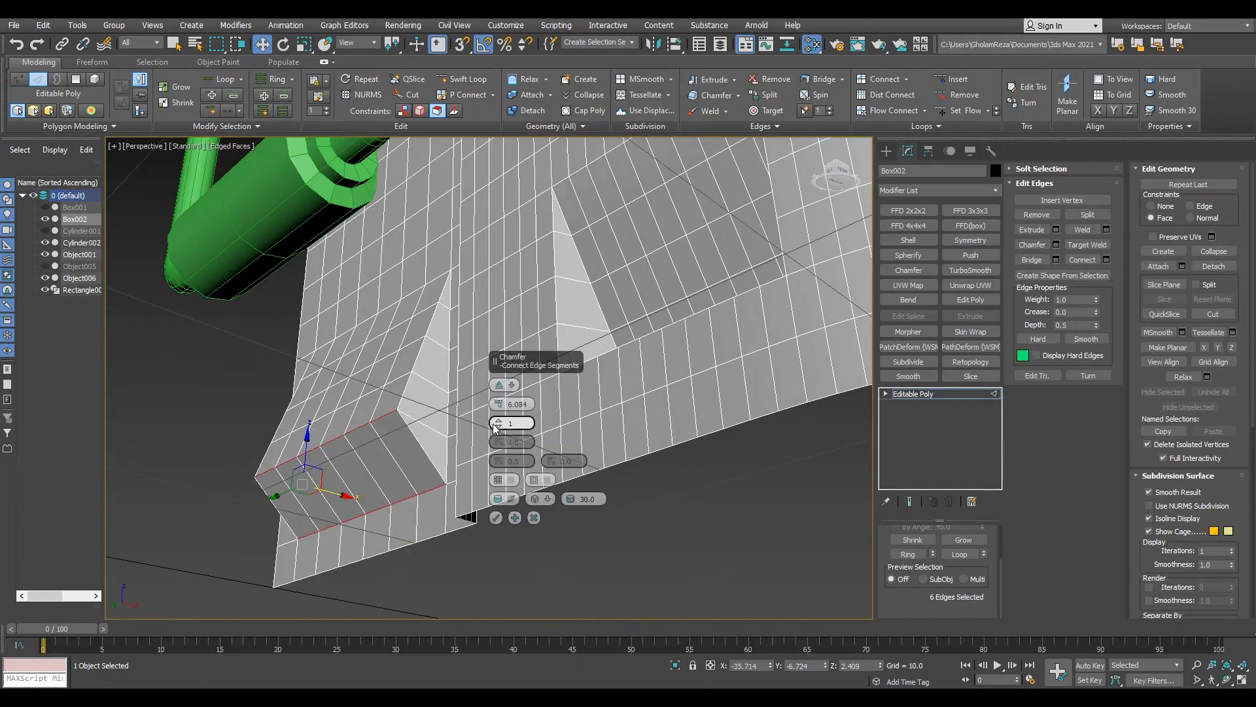
click(498, 428)
alt+middle_drag(497, 428, 414, 422)
click(498, 420)
click(497, 419)
click(497, 426)
click(496, 518)
Step: Adjust the vertices on the flap's side wall using the Edge constraint and clear the vertex selection
key(1)
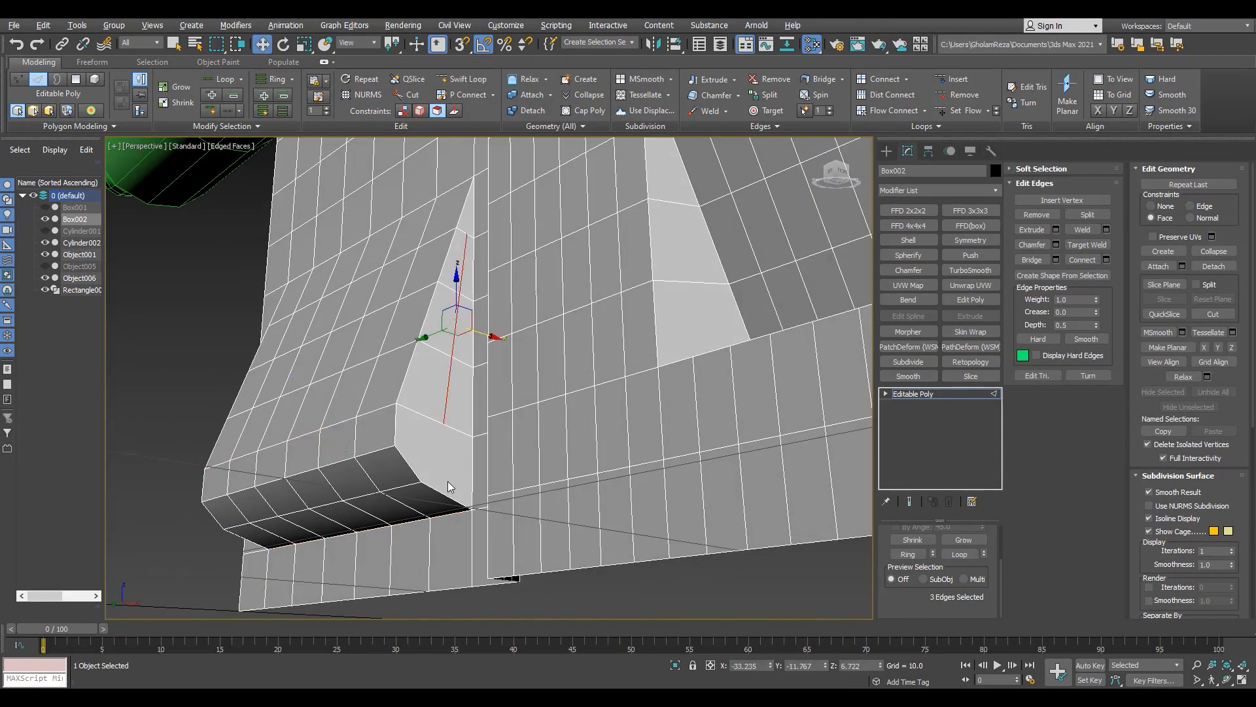
click(1077, 372)
scroll(446, 258, up, 2)
scroll(407, 343, down, 4)
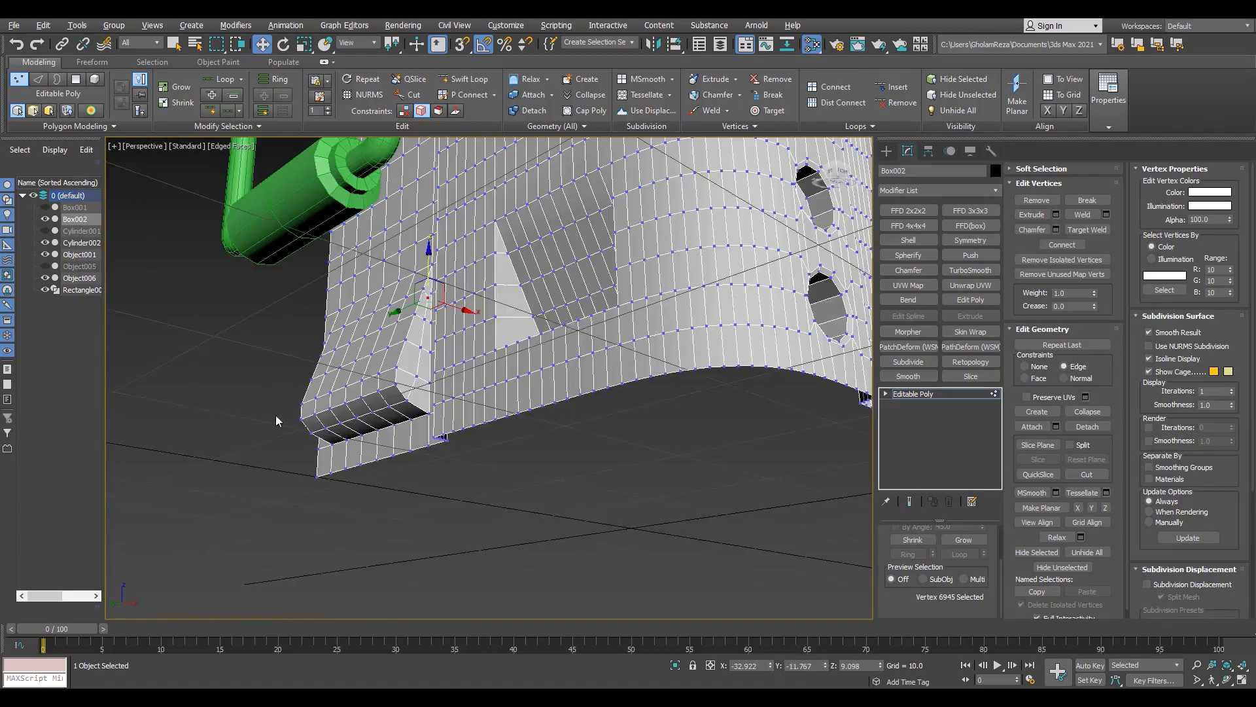
click(275, 420)
Step: Select the two lower rows of polygons on the riser of the lid's raised top block, seven polygons long
alt+middle_drag(497, 419, 433, 499)
scroll(413, 415, down, 3)
scroll(412, 415, up, 3)
scroll(412, 415, down, 2)
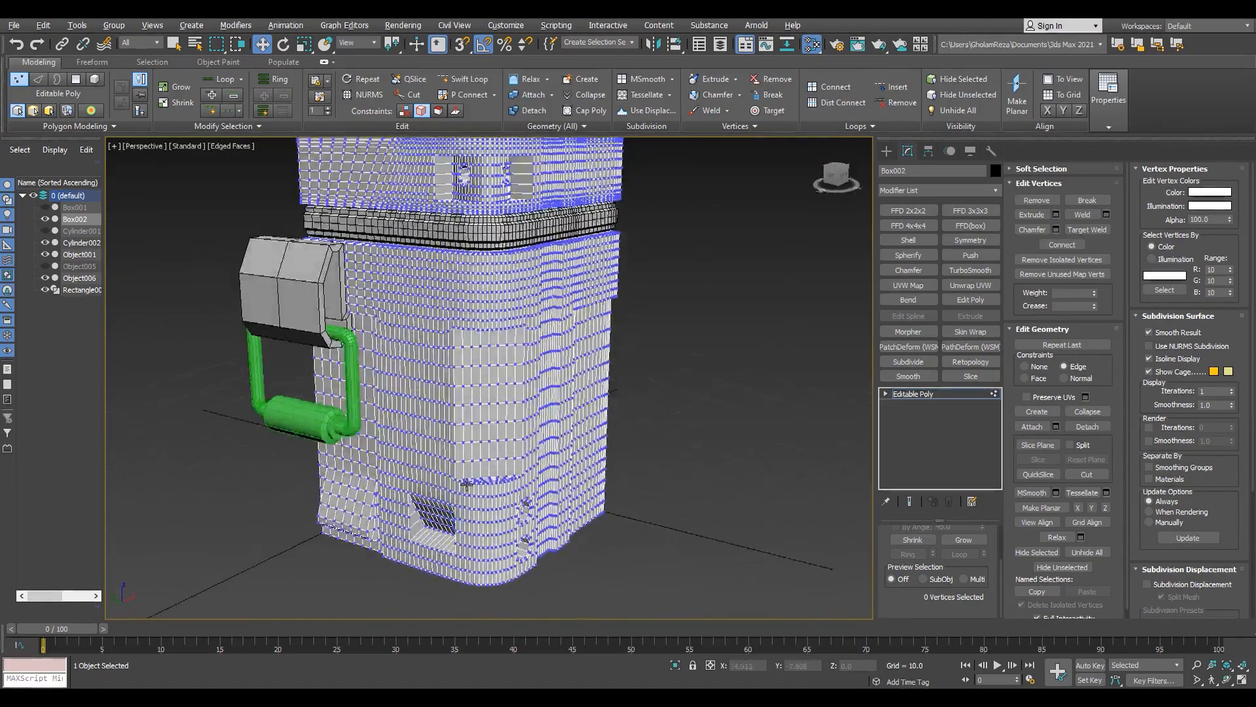
scroll(419, 458, down, 3)
alt+middle_drag(380, 202, 367, 263)
scroll(367, 263, up, 6)
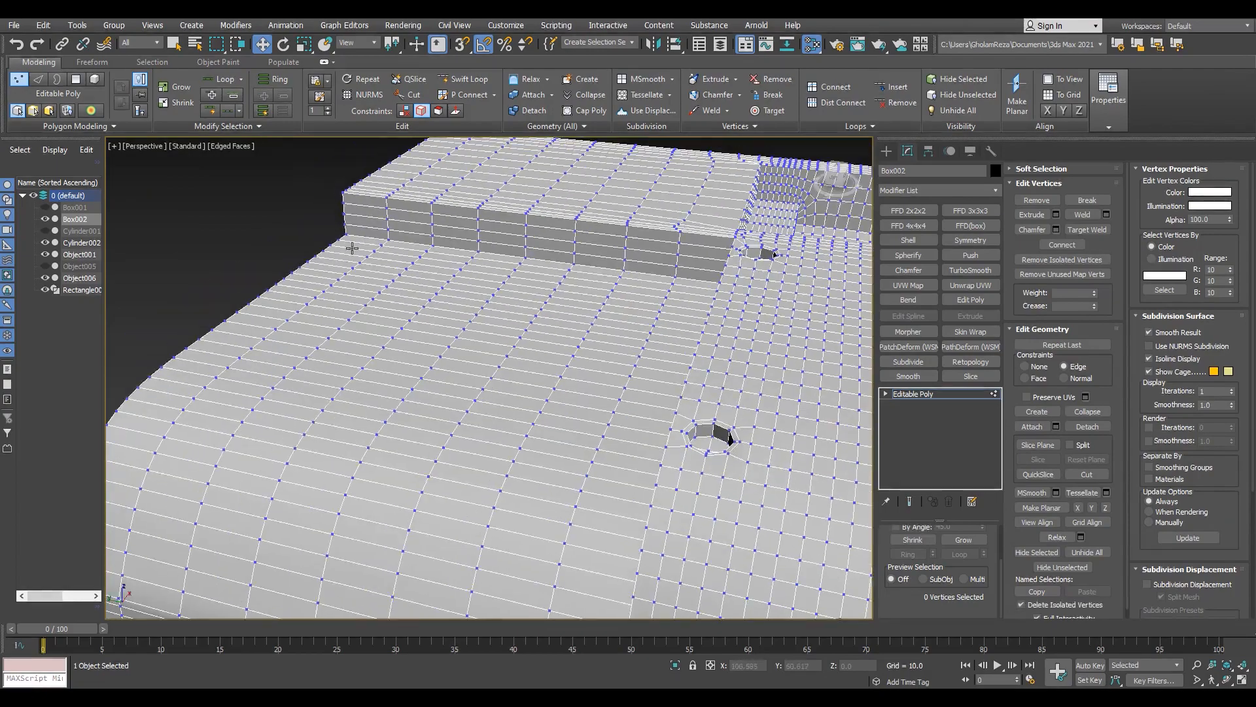
key(4)
click(439, 216)
click(747, 271)
click(815, 280)
click(651, 249)
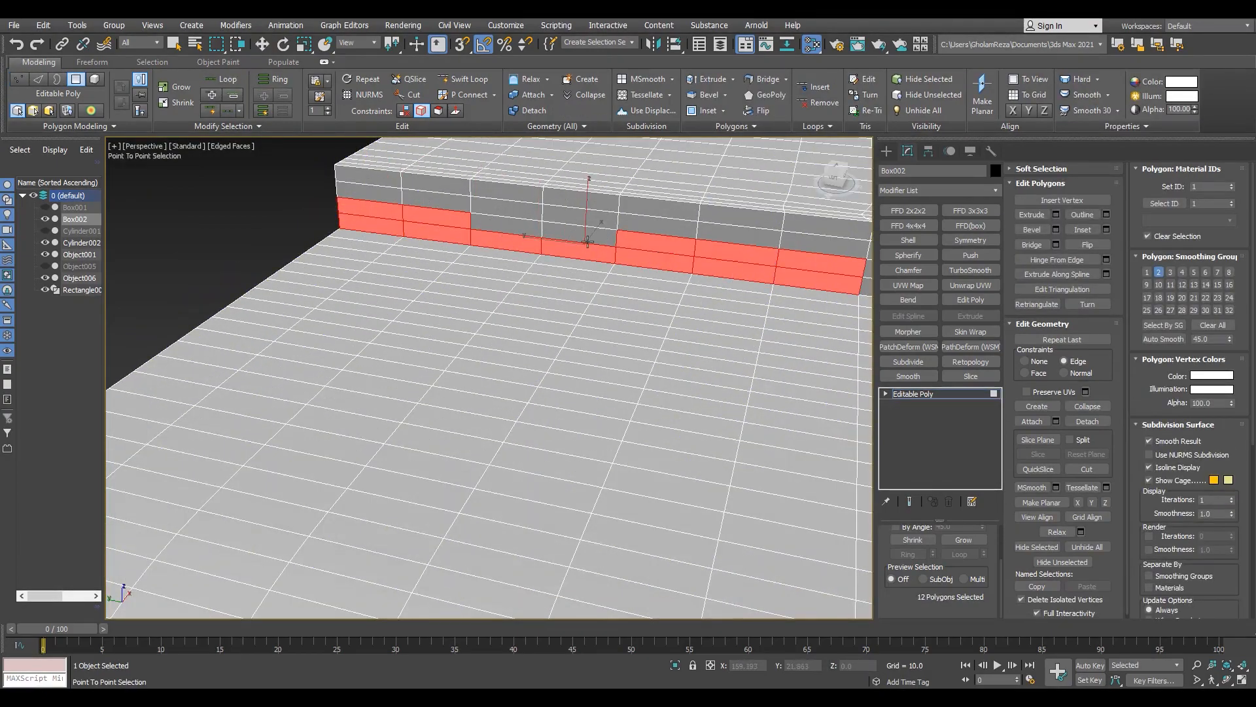
click(504, 233)
Step: Add the adjoining strip of flat lid polygons to the riser selection and delete all of them
scroll(497, 238, down, 4)
alt+middle_drag(497, 238, 522, 240)
scroll(522, 240, up, 2)
scroll(521, 241, up, 2)
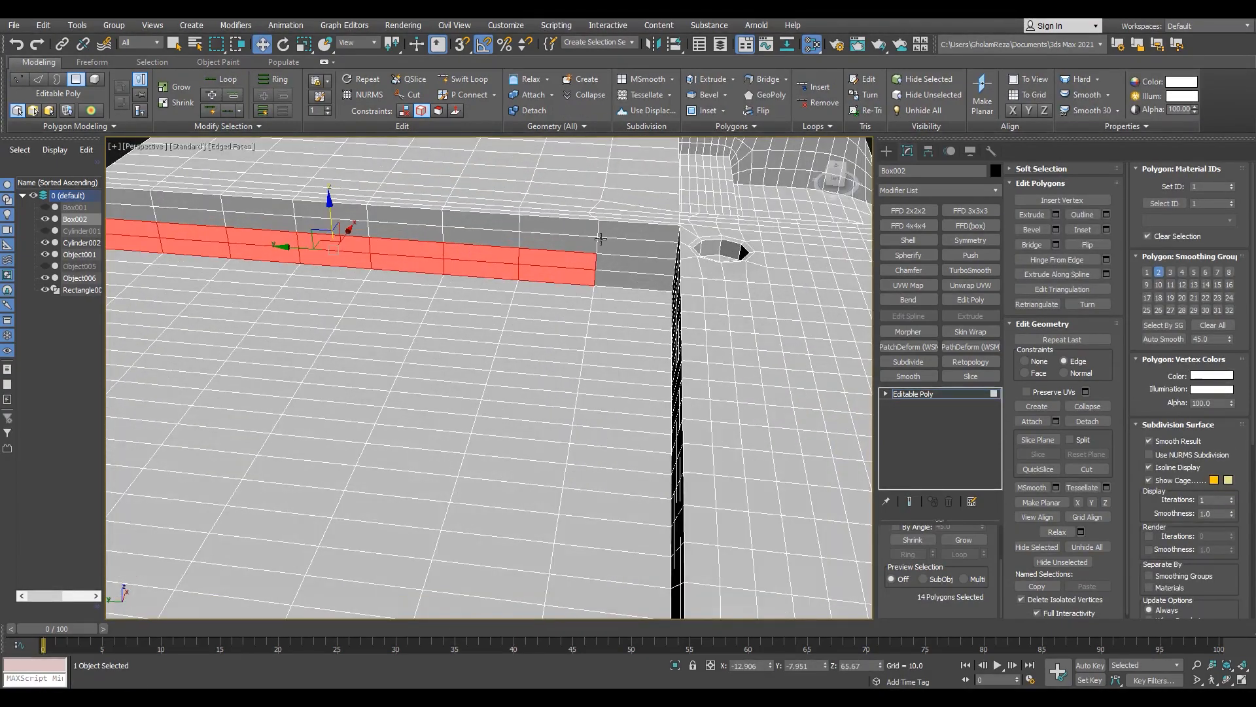
alt+middle_drag(600, 239, 550, 268)
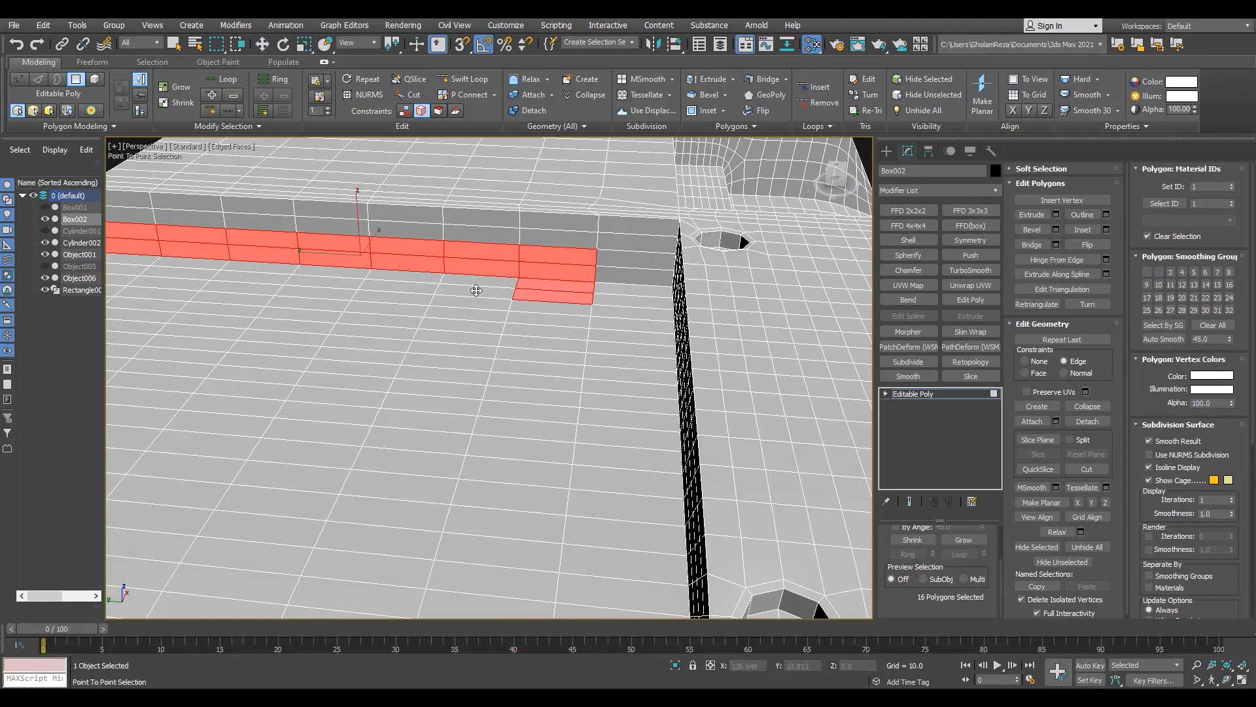
middle_drag(476, 290, 638, 334)
click(566, 330)
key(Escape)
key(Delete)
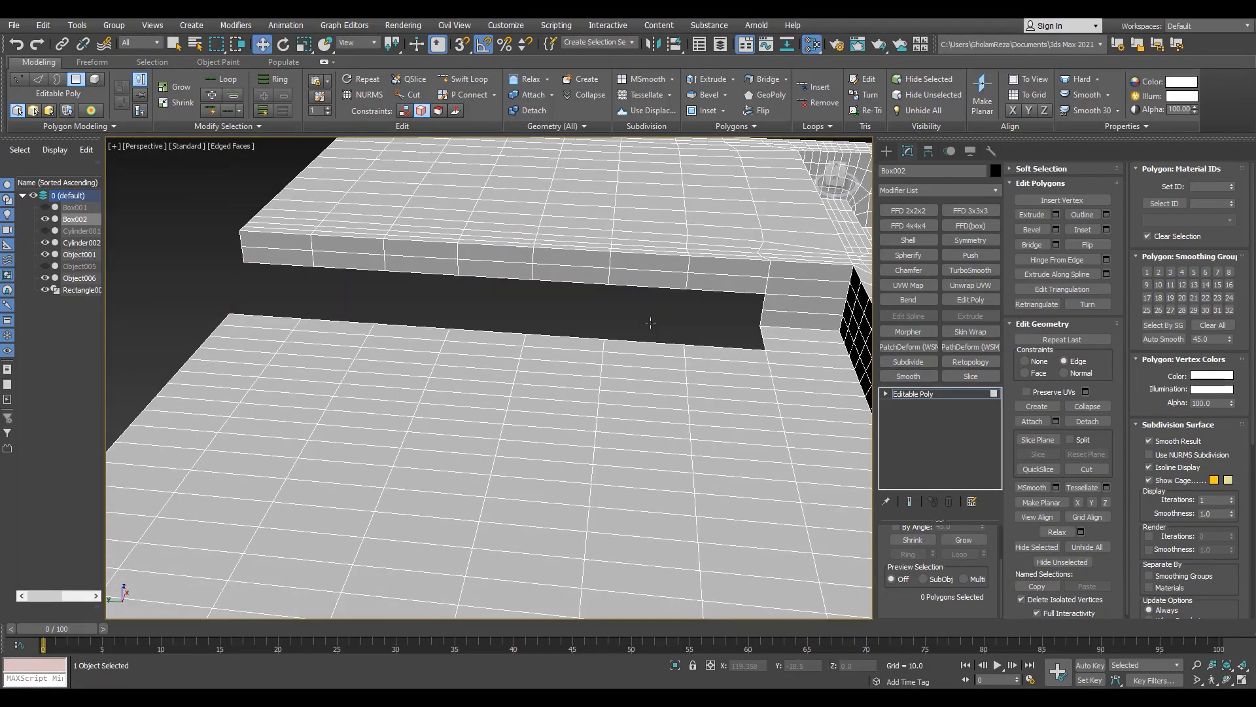
Step: Select the flat surface's border edges along the gap, turn off the constraint, and extend a copy of them upward
key(2)
click(638, 340)
ctrl+click(338, 321)
ctrl+click(265, 316)
alt+middle_drag(458, 314, 544, 300)
key(shift+x)
shift+drag(487, 294, 487, 260)
Step: Bridge the raised border edges to the facing open edges of the riser to close the strip's top
alt+middle_drag(536, 262, 556, 291)
ctrl+click(714, 348)
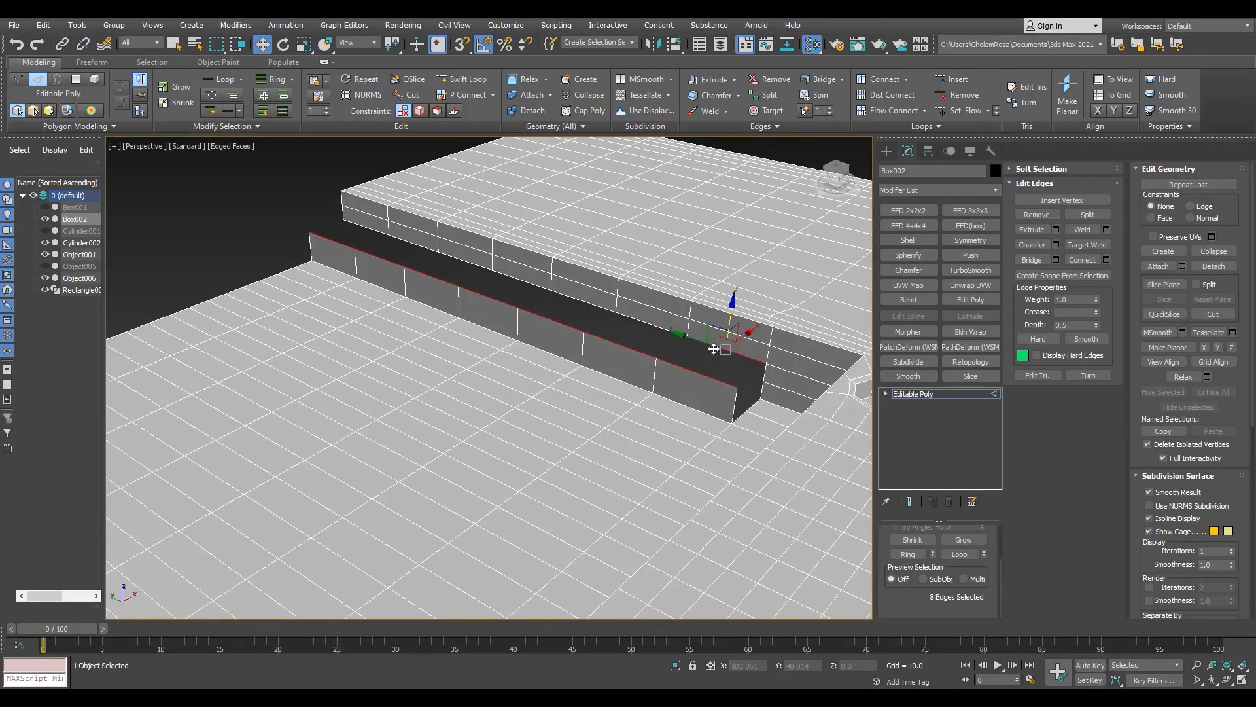
click(1034, 257)
scroll(746, 414, up, 3)
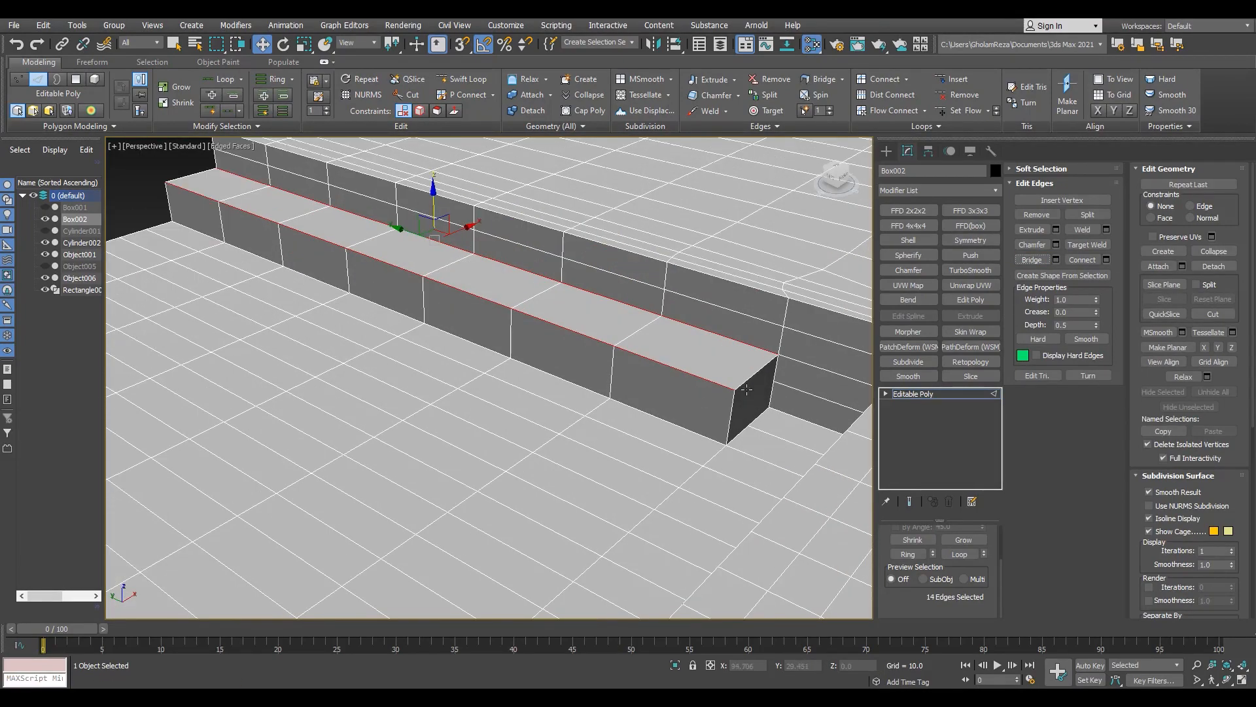
Step: Cap the open end of the raised lid strip and connect the midpoint vertices across the strip
key(3)
click(747, 419)
scroll(751, 405, up, 3)
alt+middle_drag(762, 397, 730, 370)
key(alt+p)
key(alt+s)
key(1)
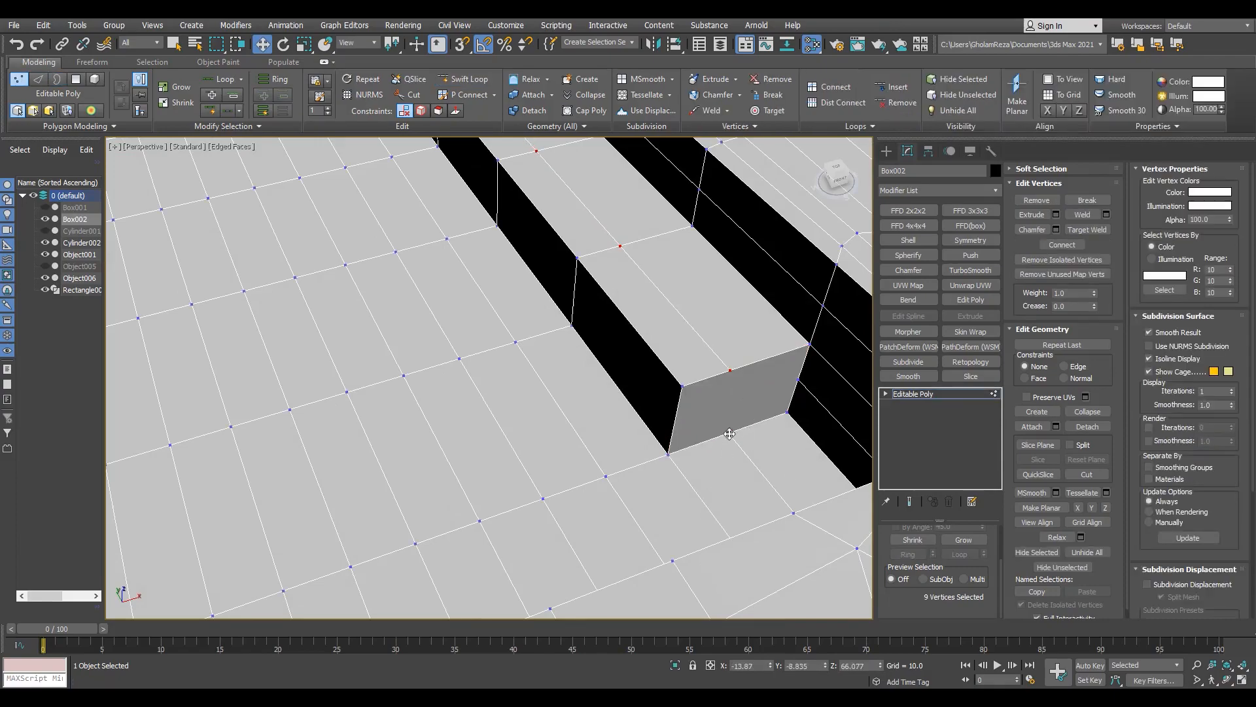
key(2)
Step: Select the riser, its top edge row and the adjoining inner polygons of the strip, and delete them to open a gap
scroll(617, 500, down, 4)
key(4)
scroll(617, 499, up, 5)
click(452, 366)
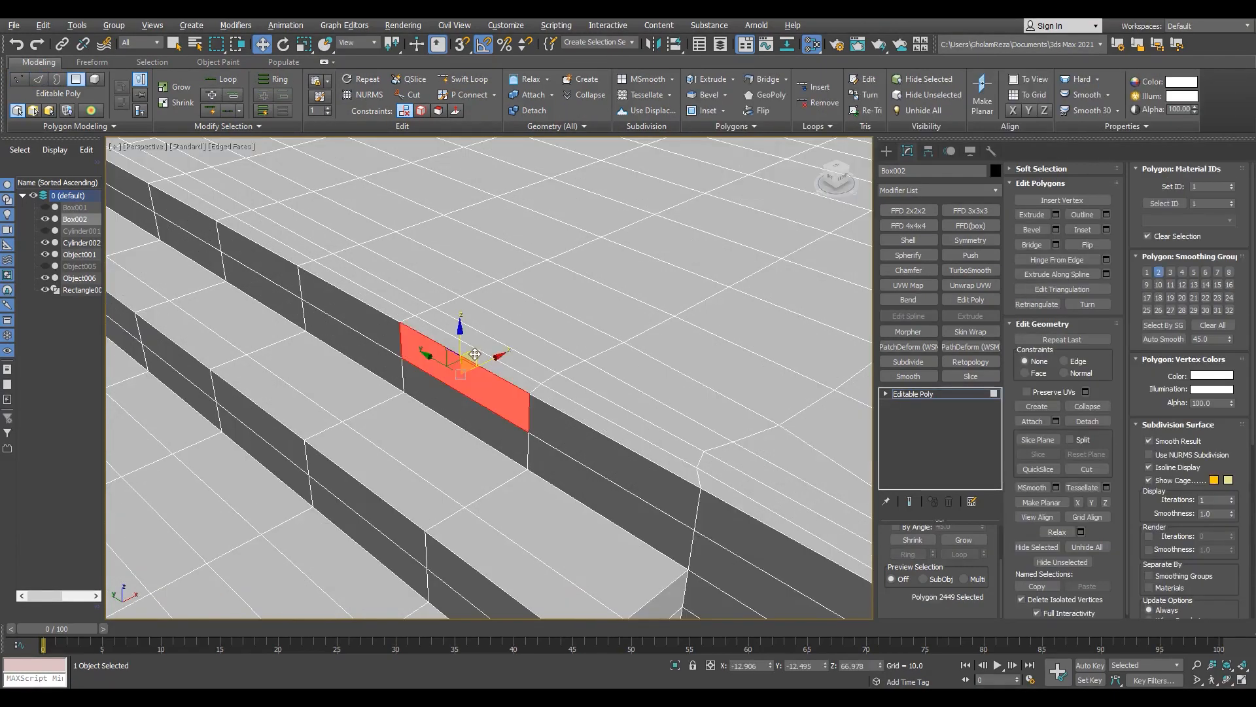
ctrl+click(480, 340)
ctrl+click(458, 409)
ctrl+click(452, 443)
key(w)
scroll(399, 304, down, 3)
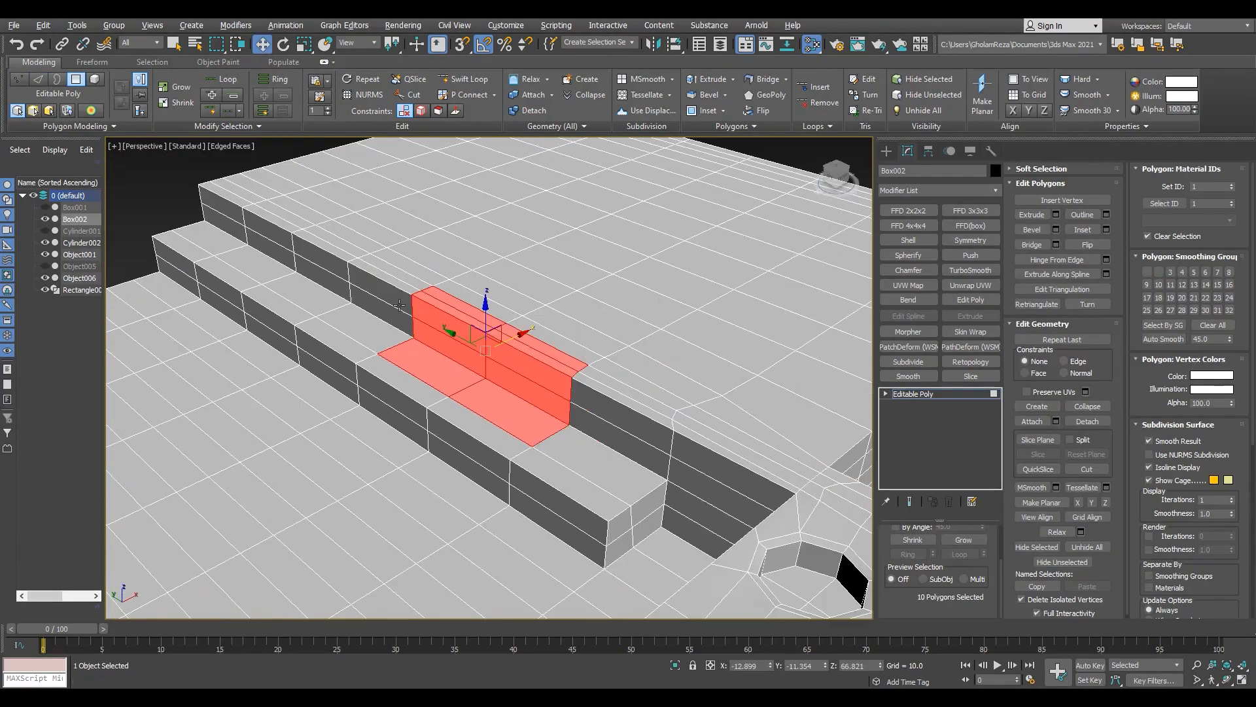
click(238, 208)
click(366, 326)
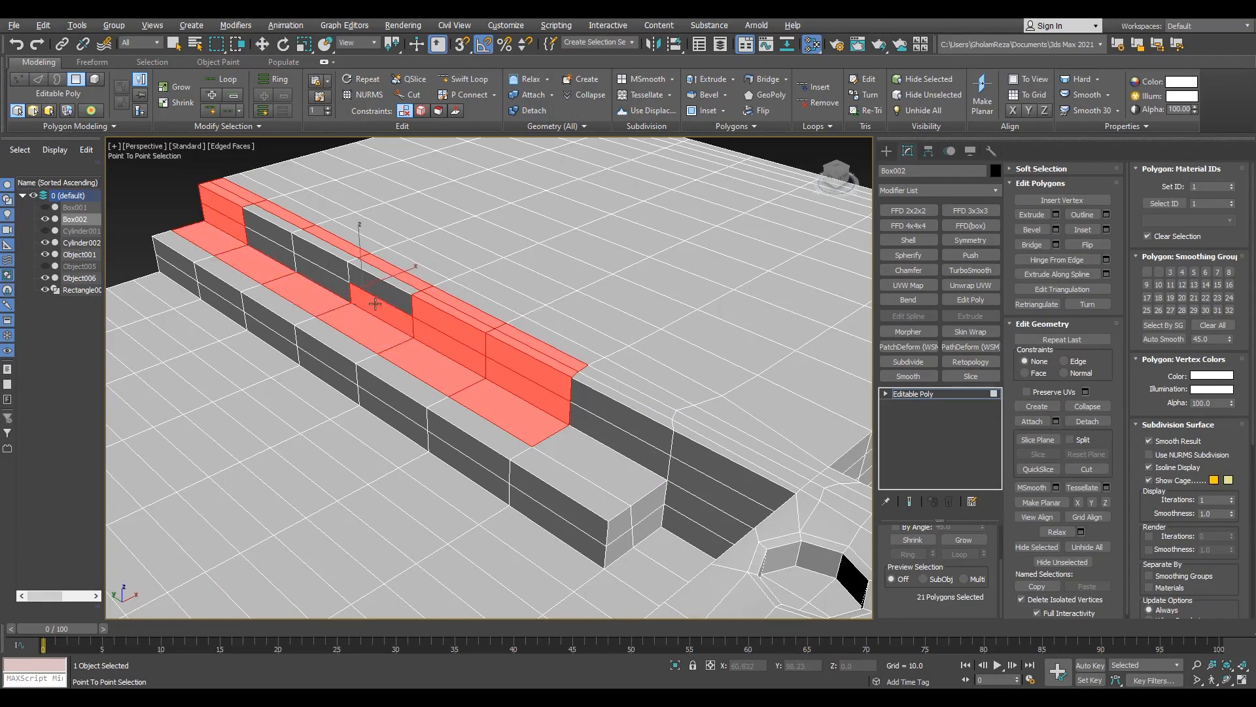
key(Delete)
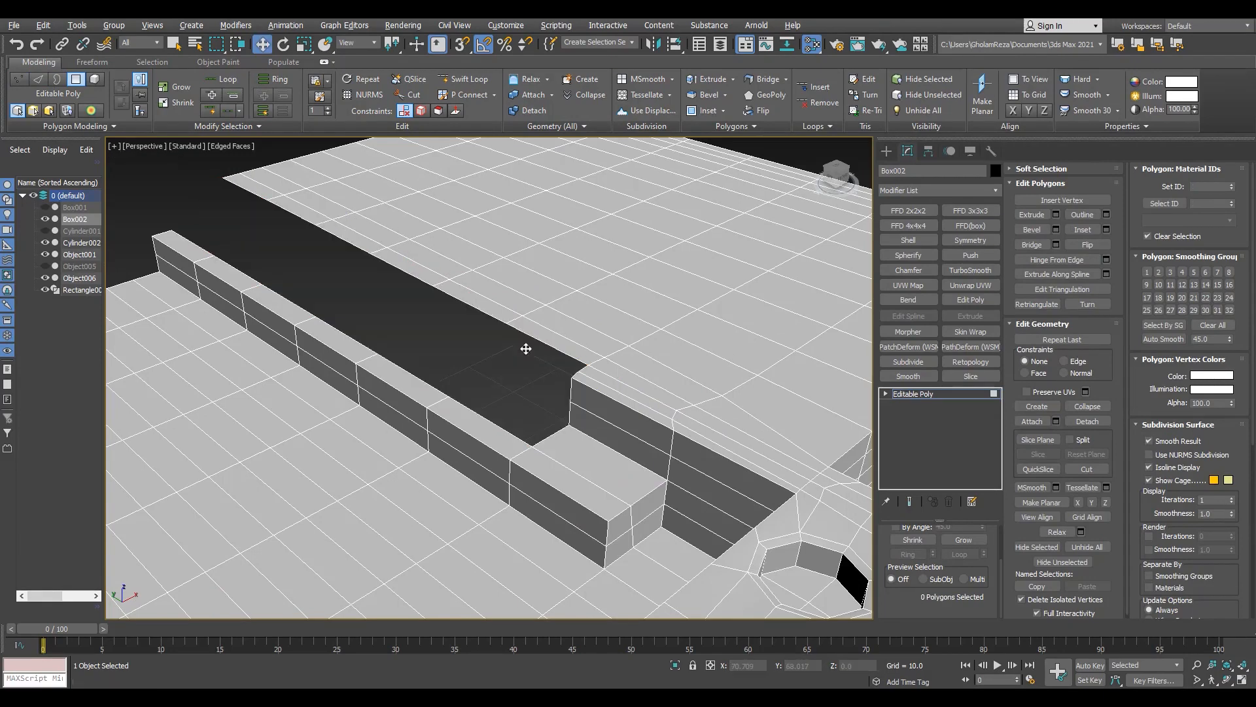
Step: Select the upper block's border edges along the gap and extend a copy of them downward as a new riser
key(2)
double_click(533, 339)
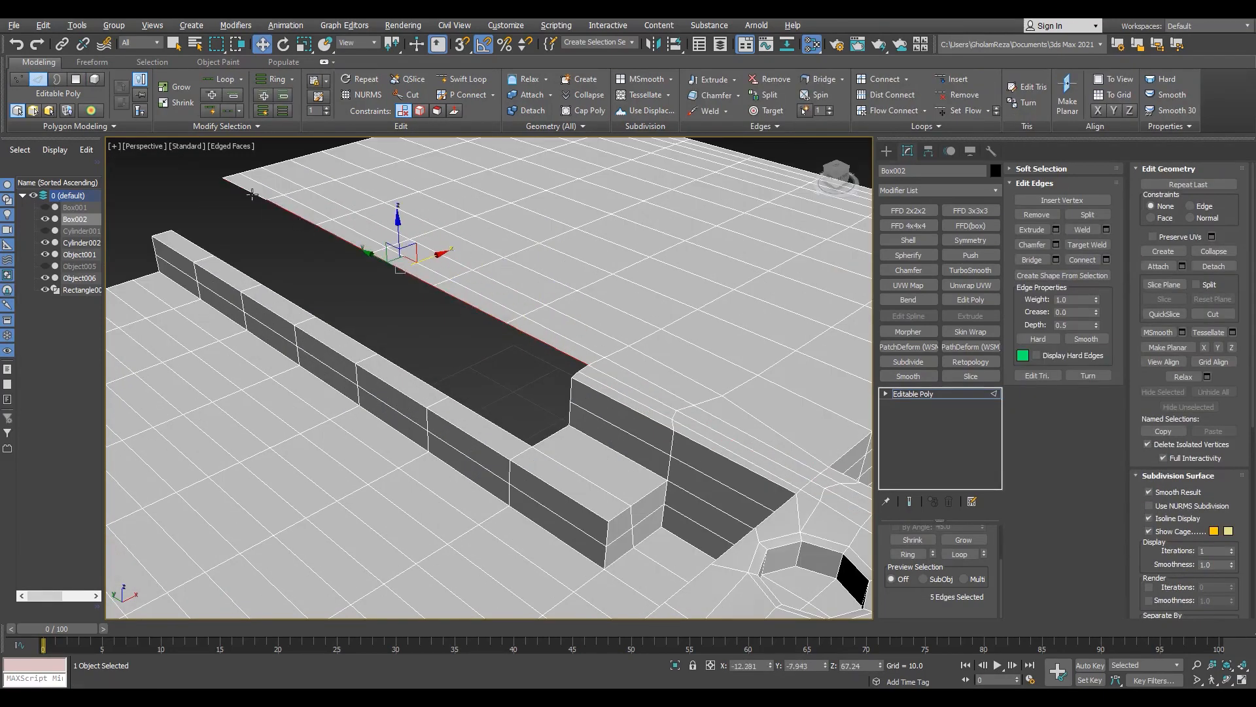
alt+middle_drag(368, 208, 401, 312)
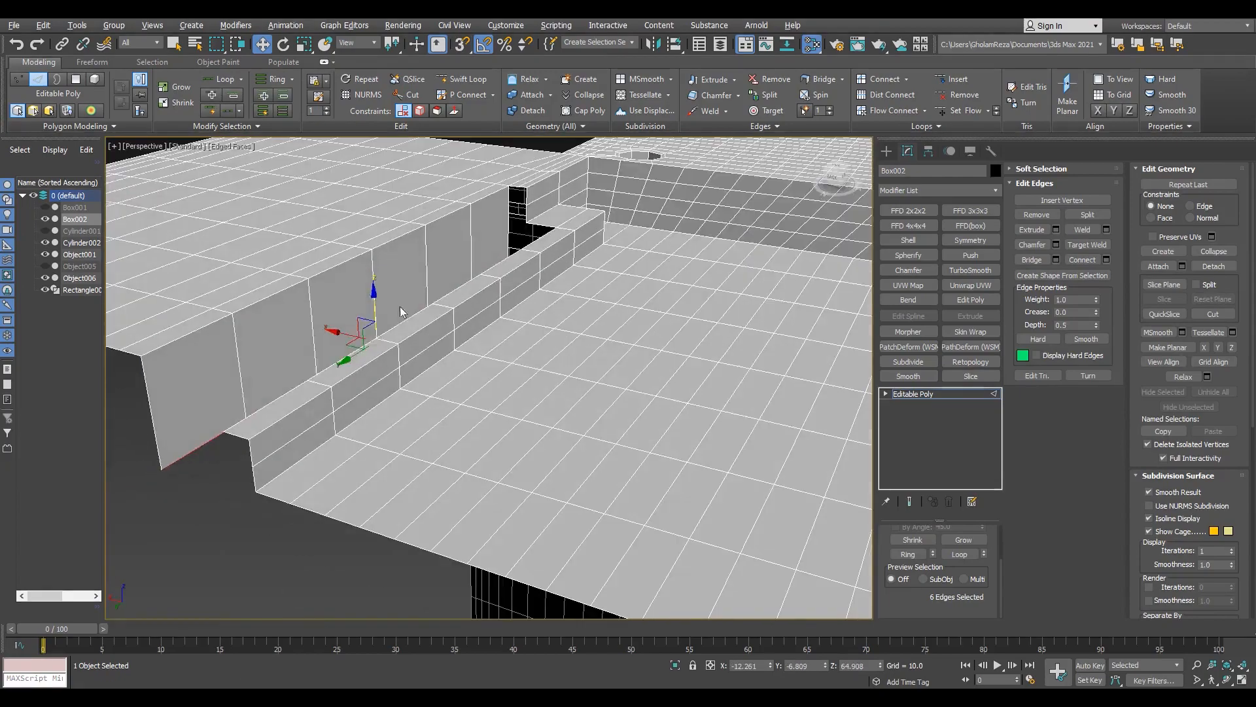
scroll(484, 262, up, 3)
scroll(497, 213, up, 2)
alt+middle_drag(463, 224, 419, 239)
scroll(463, 232, down, 4)
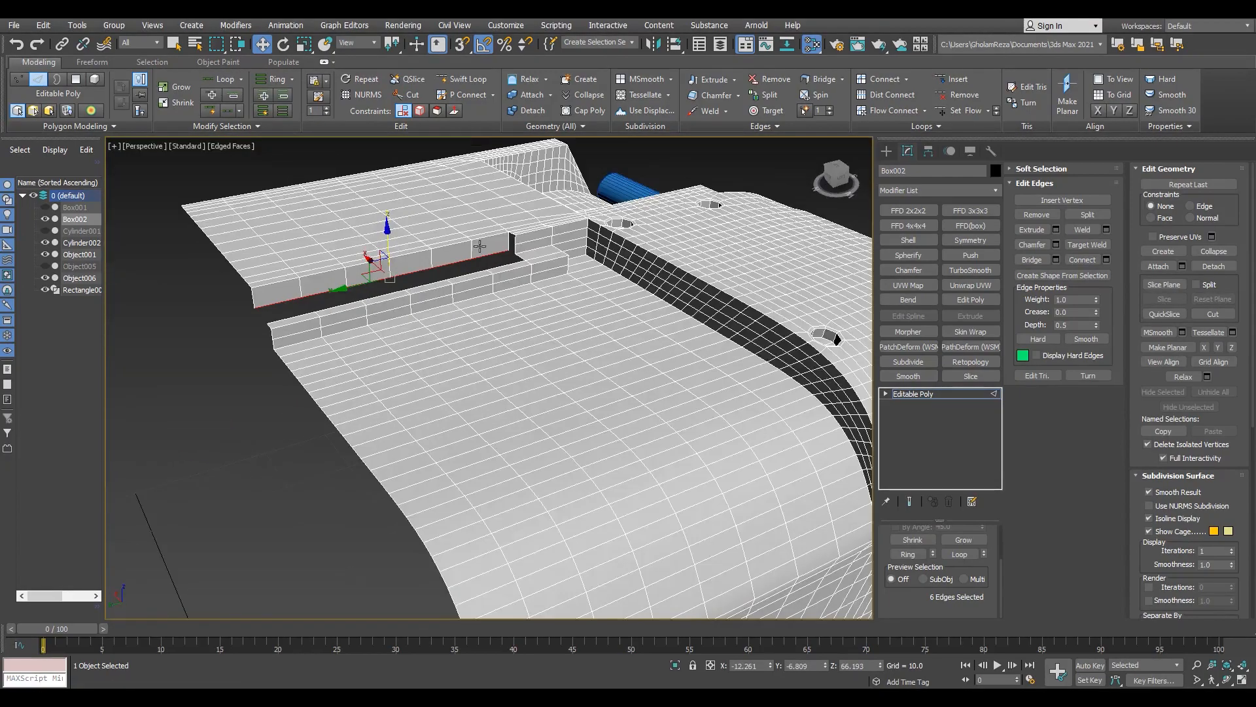
Step: Insert an edge loop along the new riser and bridge the open edges at the gap's inner end
scroll(491, 255, up, 4)
key(alt+1)
click(368, 278)
right_click(275, 264)
key(shift+x)
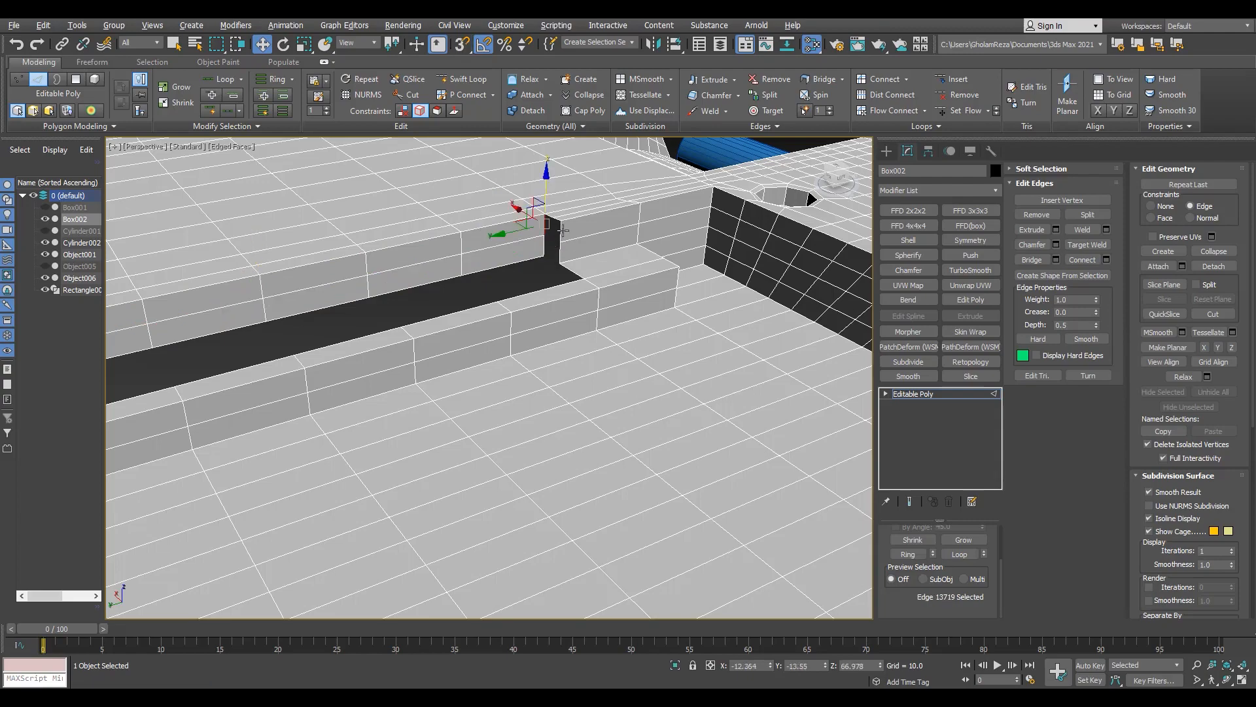
click(1031, 259)
scroll(850, 268, down, 3)
scroll(757, 269, up, 2)
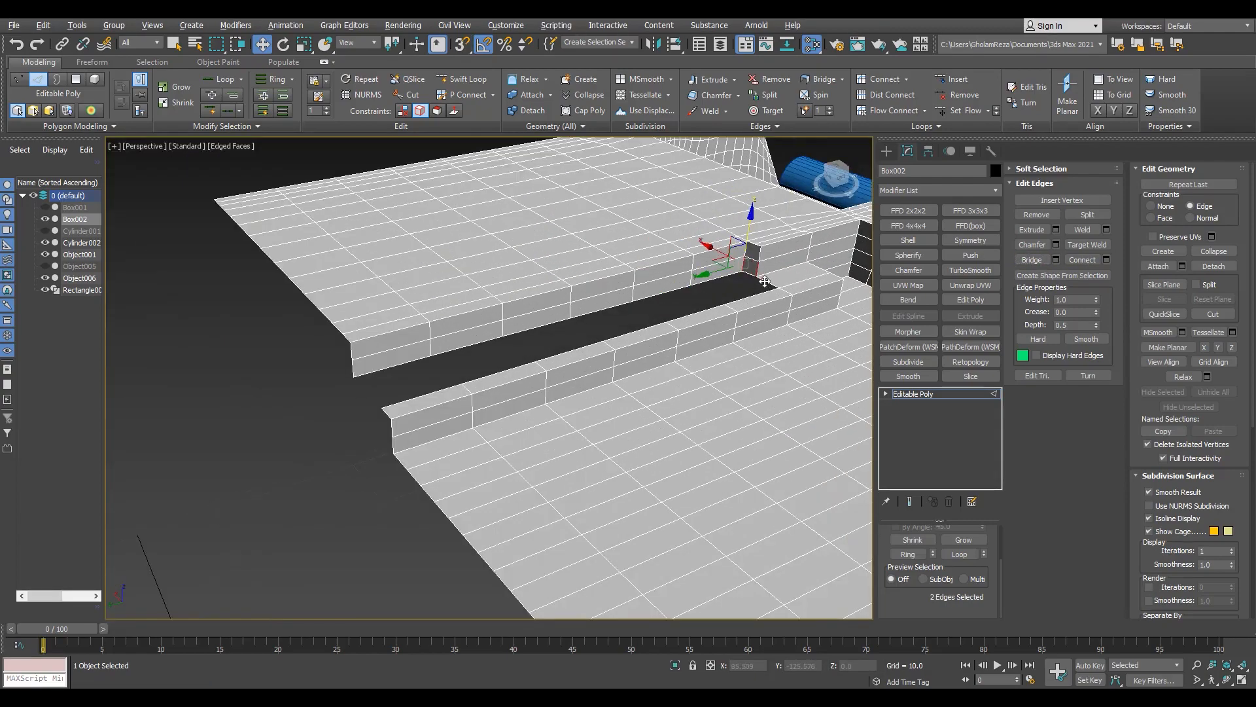
Step: Select the two floor edges at the gap's inner end and extend copies along the gap, snapping each to the strip's vertices
scroll(763, 280, up, 2)
click(753, 271)
ctrl+click(785, 294)
alt+middle_drag(788, 297, 722, 310)
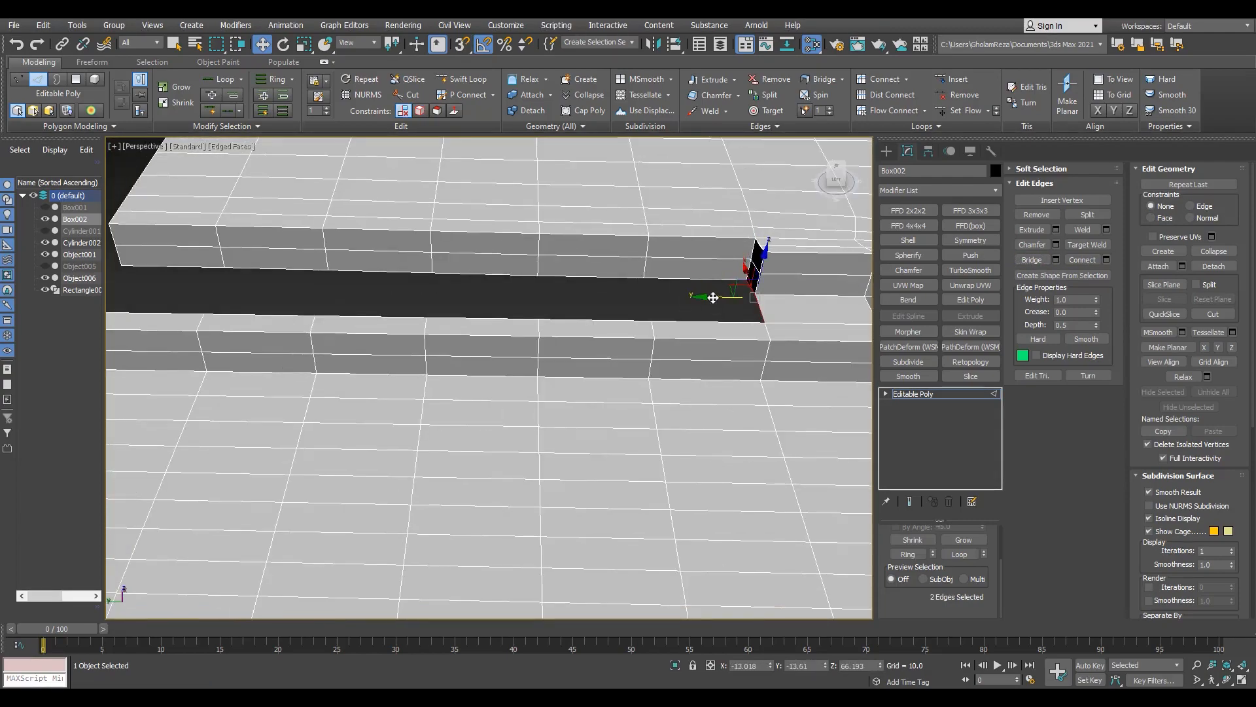
key(s)
shift+drag(713, 298, 625, 308)
alt+middle_drag(625, 308, 611, 288)
shift+drag(611, 289, 529, 317)
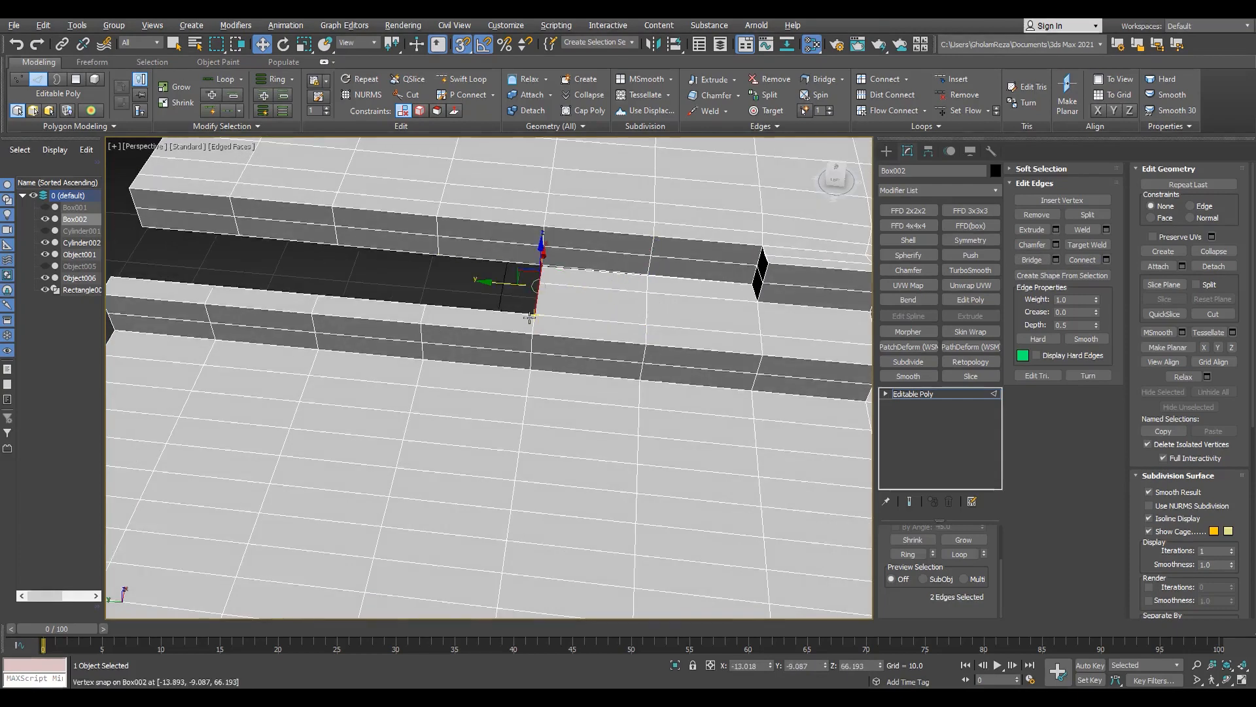
middle_drag(530, 318, 579, 343)
shift+drag(560, 309, 487, 289)
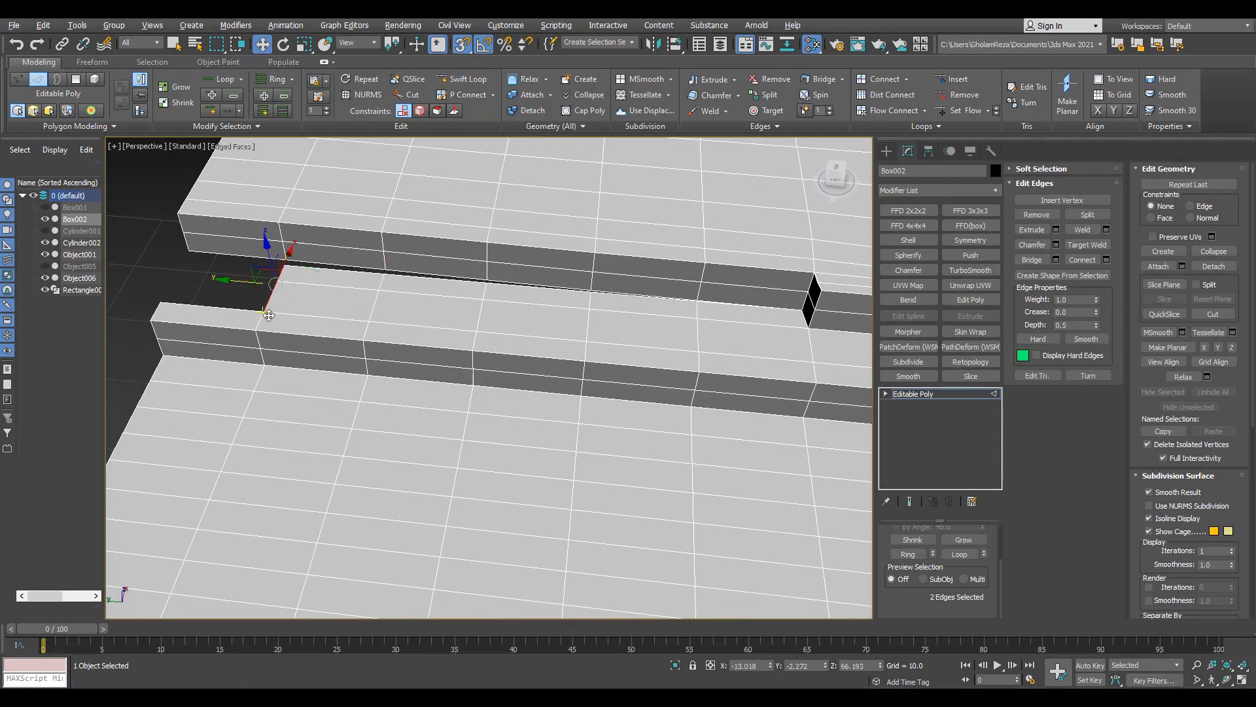
shift+drag(237, 281, 188, 251)
key(s)
alt+middle_drag(314, 406, 361, 347)
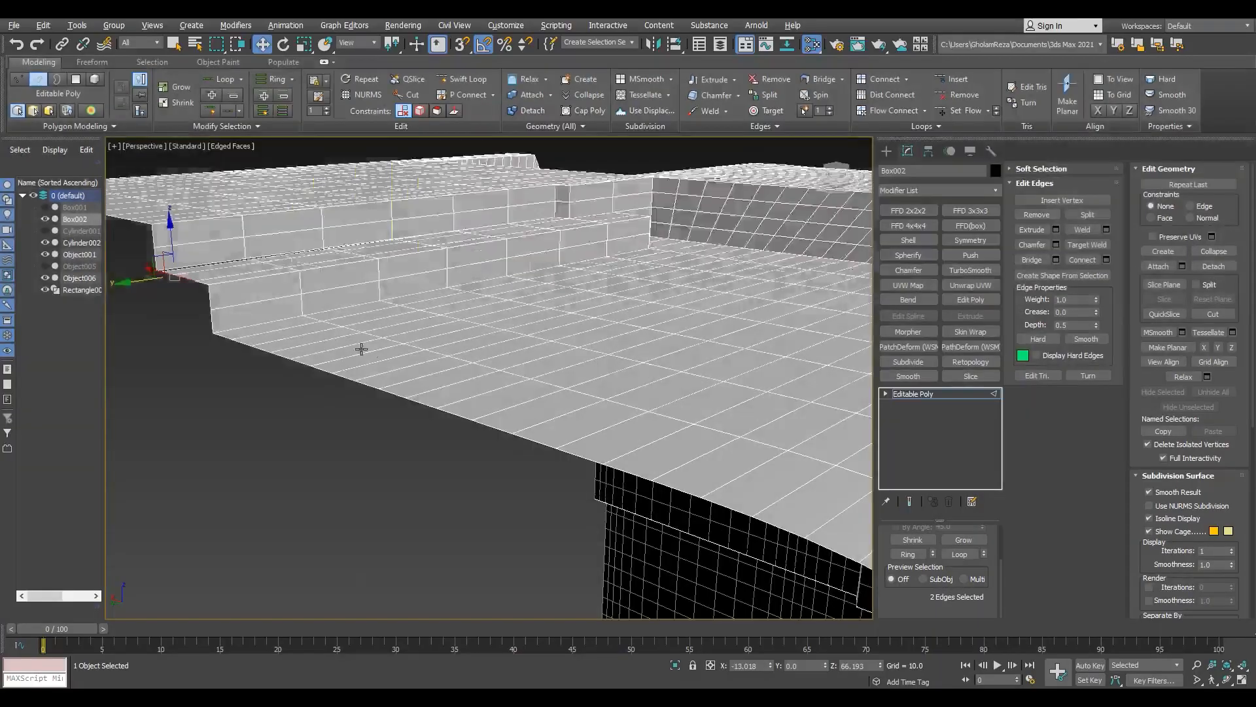
Step: Target-weld the new floor's edge vertices to the matching bottom vertices of the riser
scroll(244, 233, down, 2)
middle_drag(244, 233, 560, 364)
scroll(485, 359, up, 5)
key(1)
click(439, 360)
scroll(488, 254, up, 3)
middle_drag(488, 254, 493, 310)
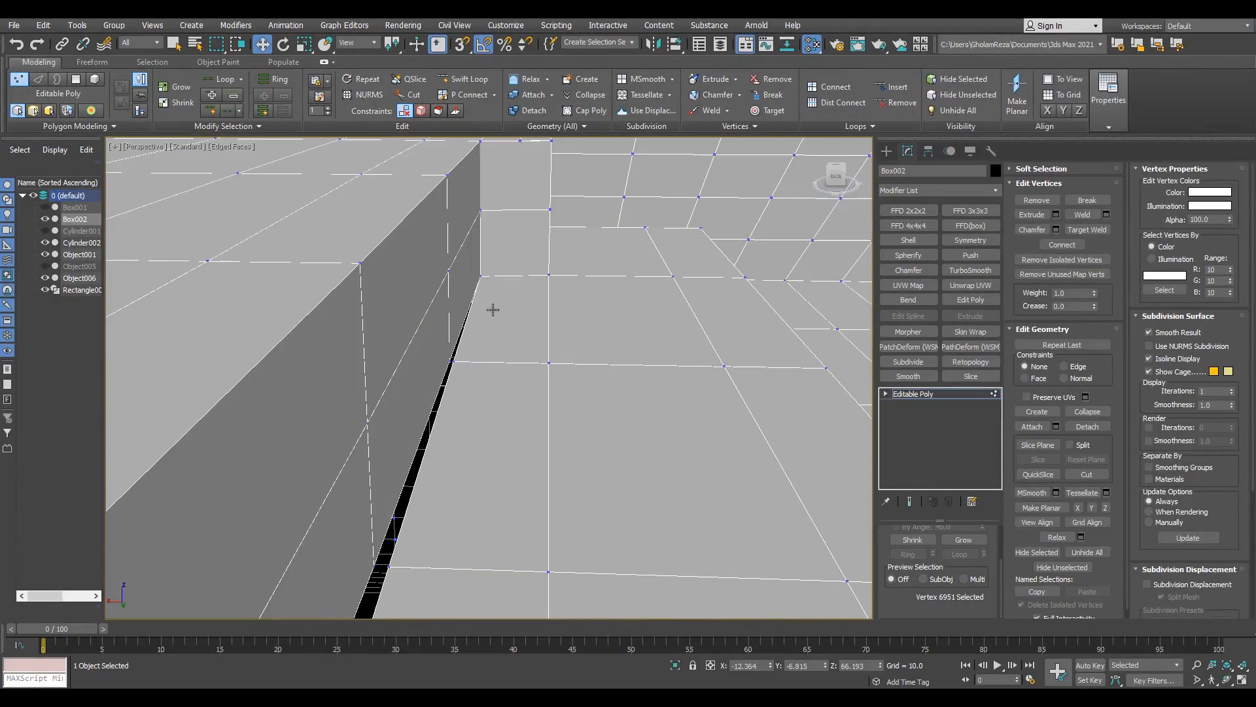
scroll(382, 566, down, 2)
alt+middle_drag(381, 477, 339, 421)
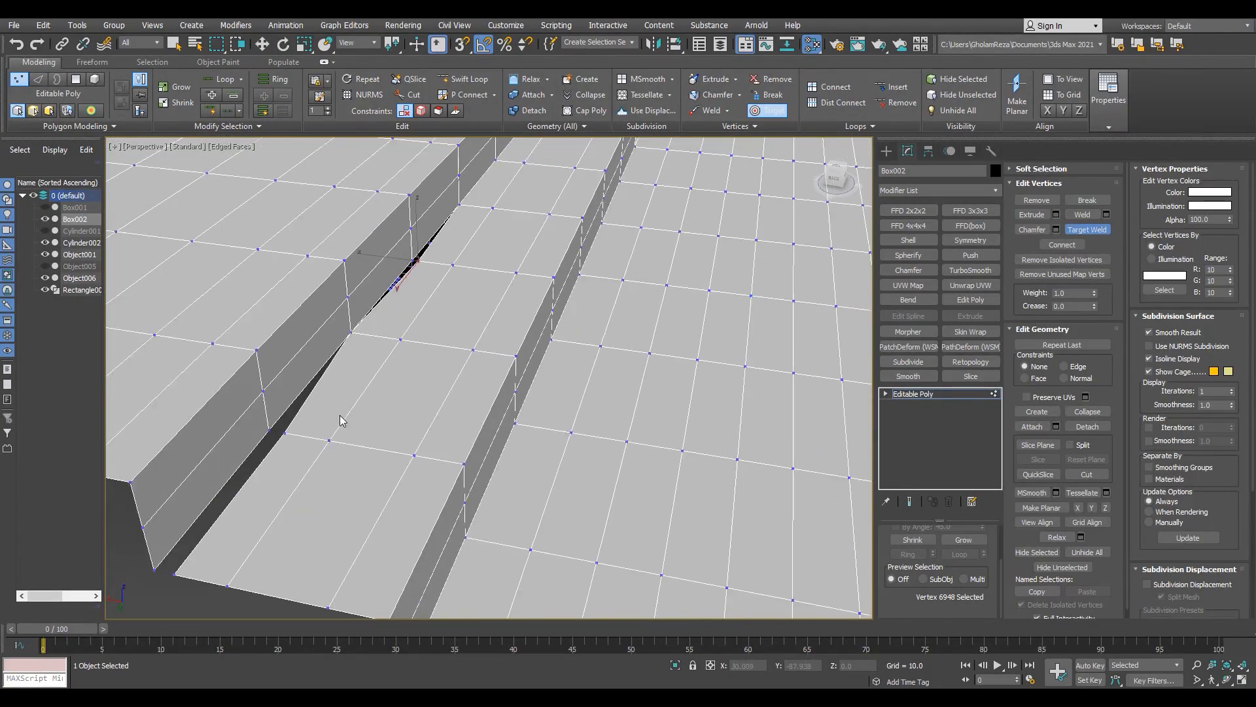
scroll(425, 260, down, 3)
alt+middle_drag(425, 260, 483, 325)
scroll(483, 325, up, 2)
key(w)
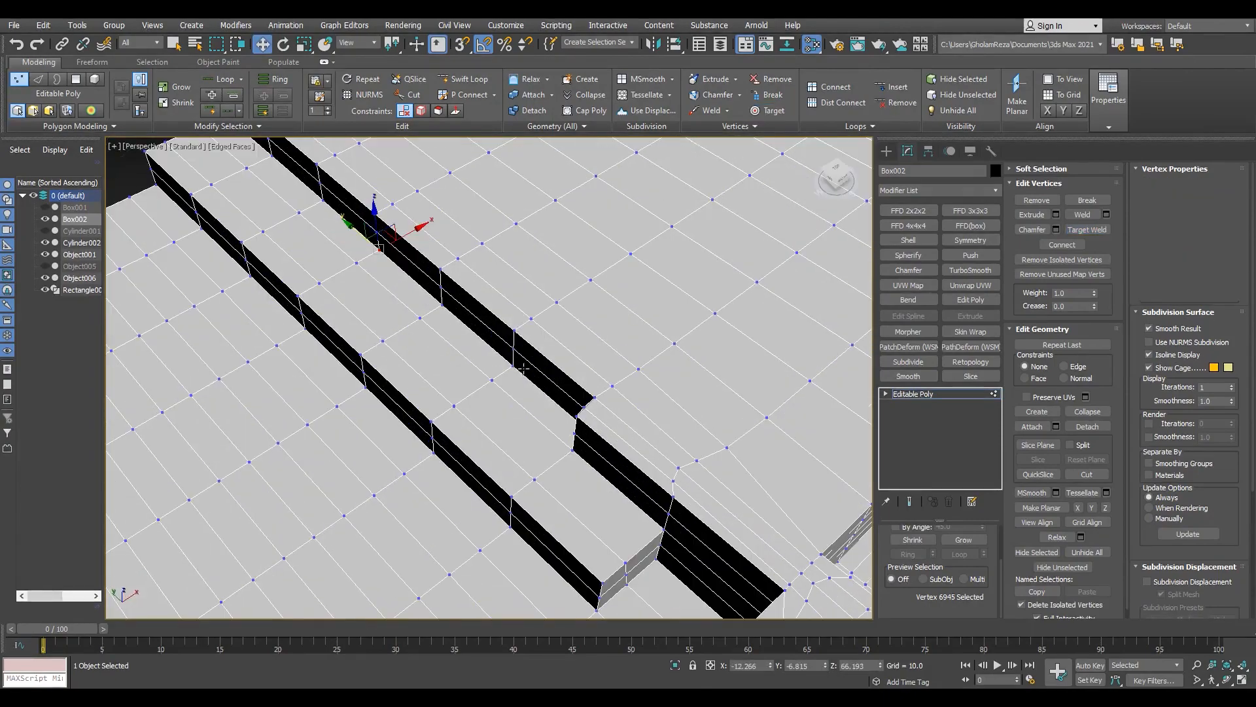
Step: Select the riser's two rows of polygons along the gap, followed by the polygons of the gap's end wall
key(4)
click(265, 145)
right_click(265, 145)
middle_drag(265, 144, 320, 240)
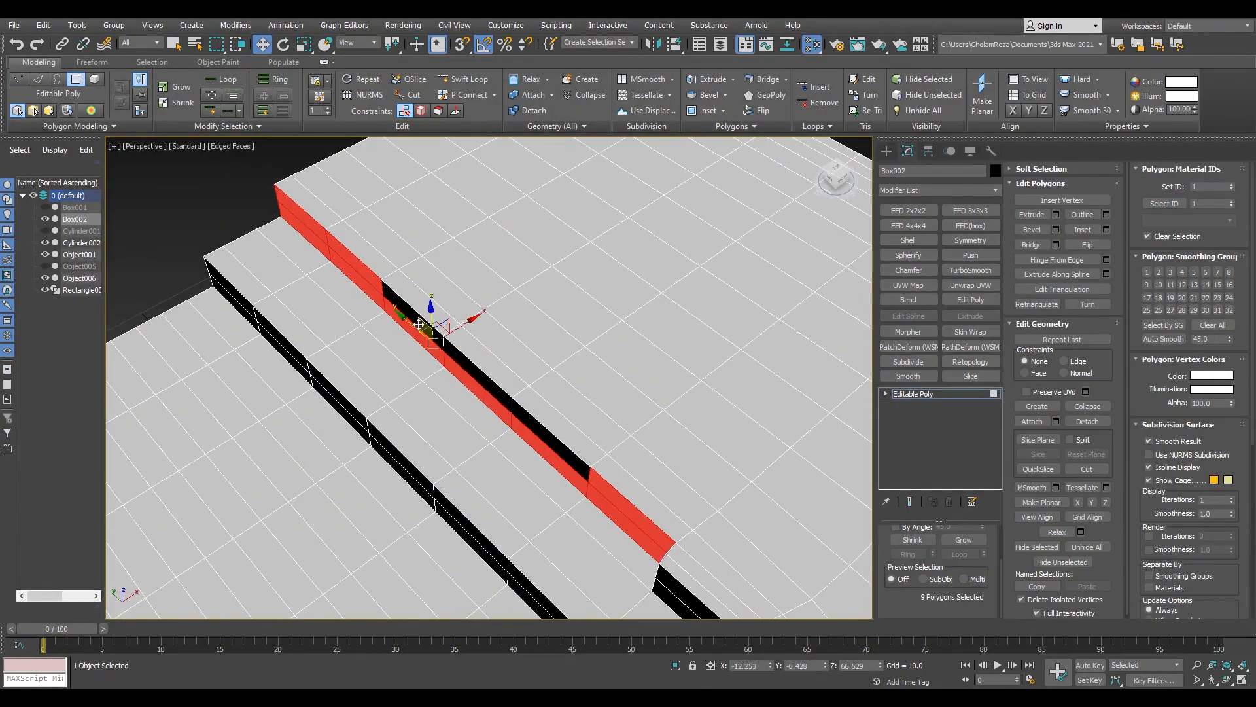
scroll(505, 507, down, 3)
alt+middle_drag(505, 507, 633, 438)
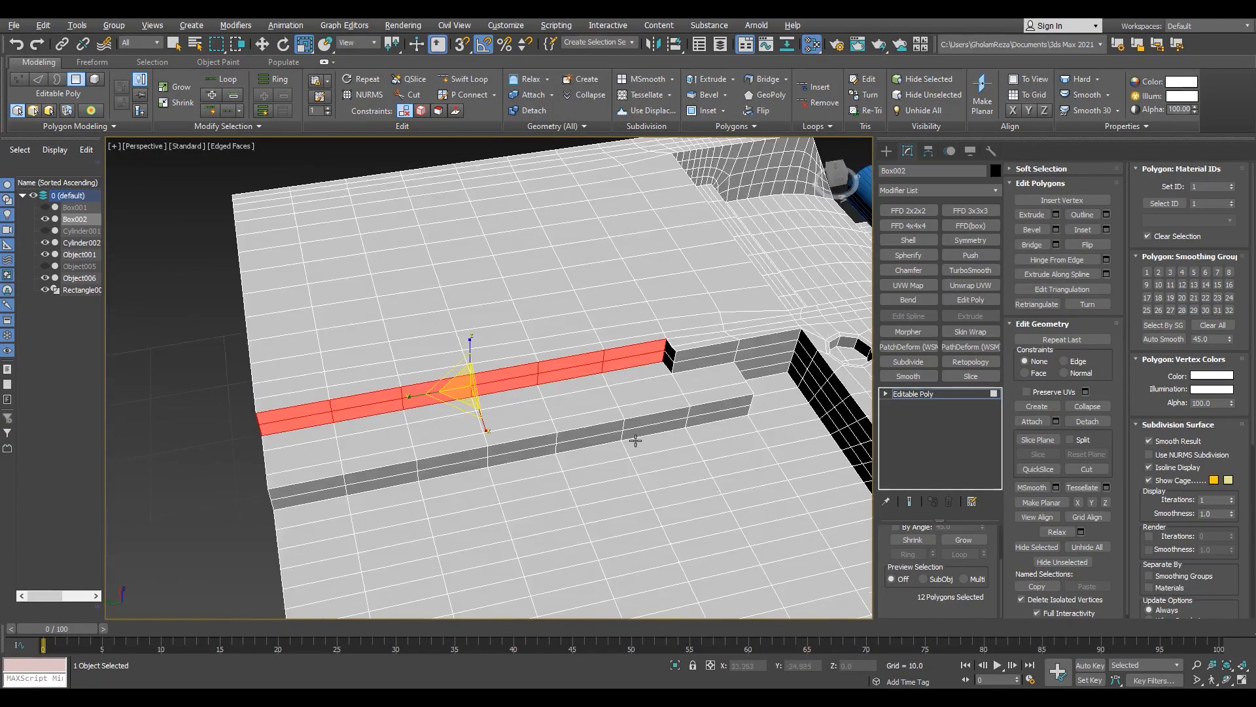
scroll(684, 337, up, 2)
click(648, 366)
ctrl+click(646, 387)
scroll(654, 370, up, 4)
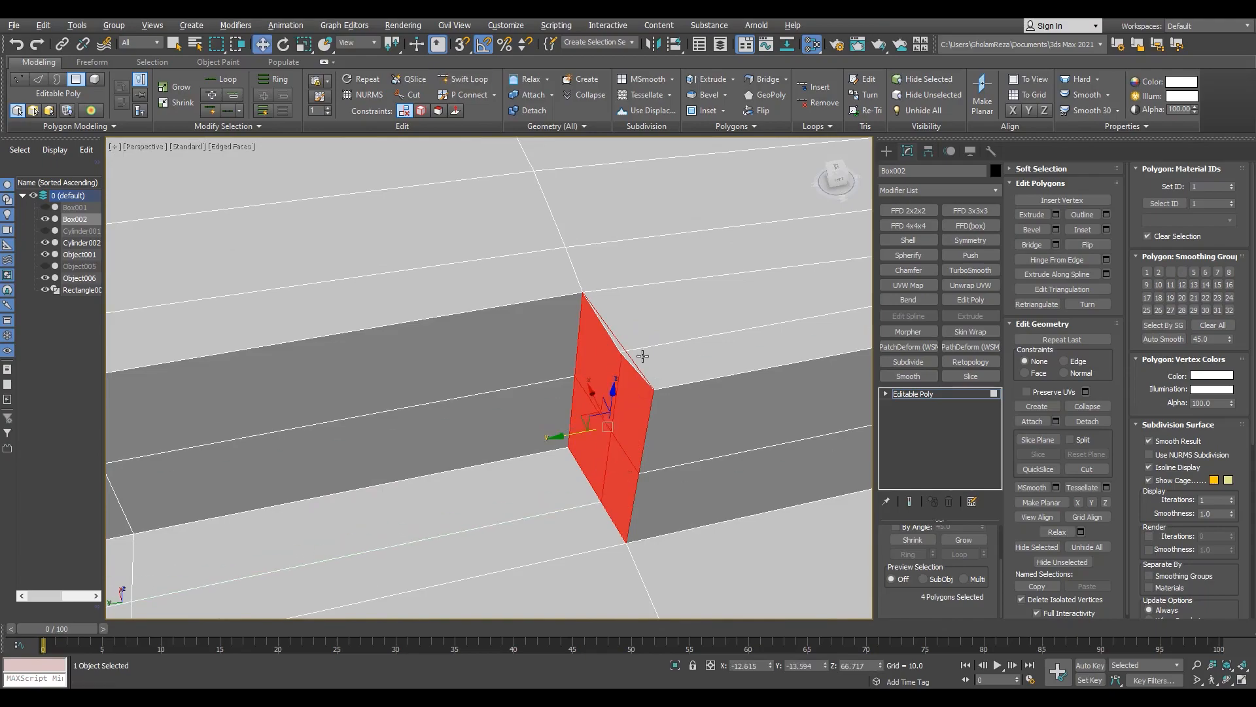
Step: Leave polygon editing and examine the whole model's shading with and without edge lines
scroll(570, 410, down, 3)
scroll(576, 340, down, 6)
alt+middle_drag(576, 340, 399, 307)
key(F4)
scroll(523, 314, up, 3)
click(907, 395)
key(F4)
alt+middle_drag(689, 341, 589, 331)
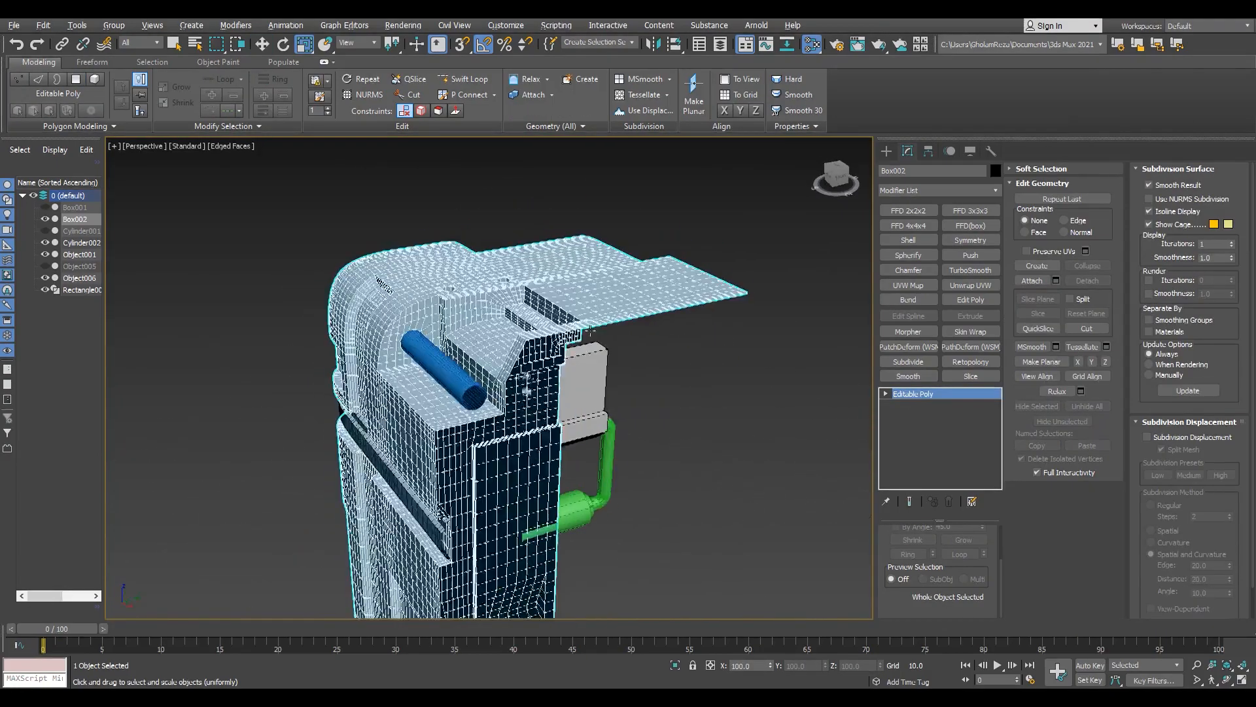
Step: Delete the end cap polygon of the blue cylinder on the side facing into the lid, and leave polygon editing
click(424, 379)
alt+middle_drag(424, 379, 580, 365)
key(F3)
key(4)
key(F3)
click(471, 425)
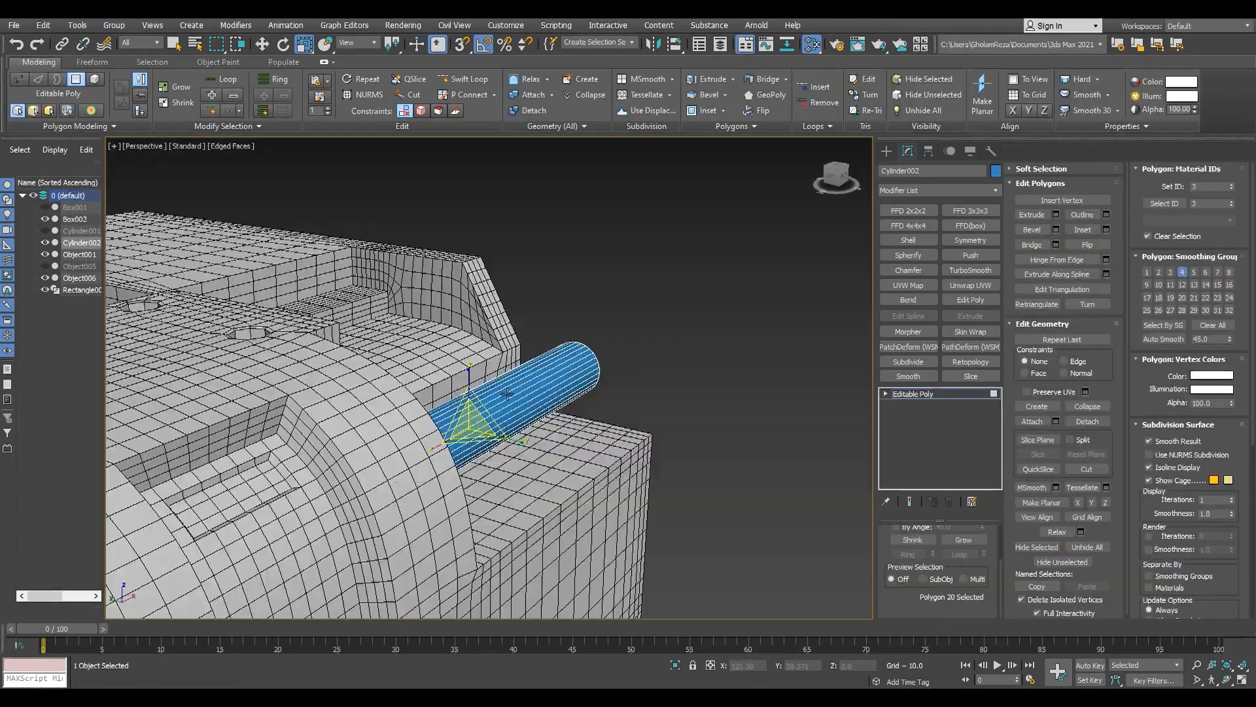
key(Delete)
click(922, 395)
key(F4)
scroll(567, 382, up, 2)
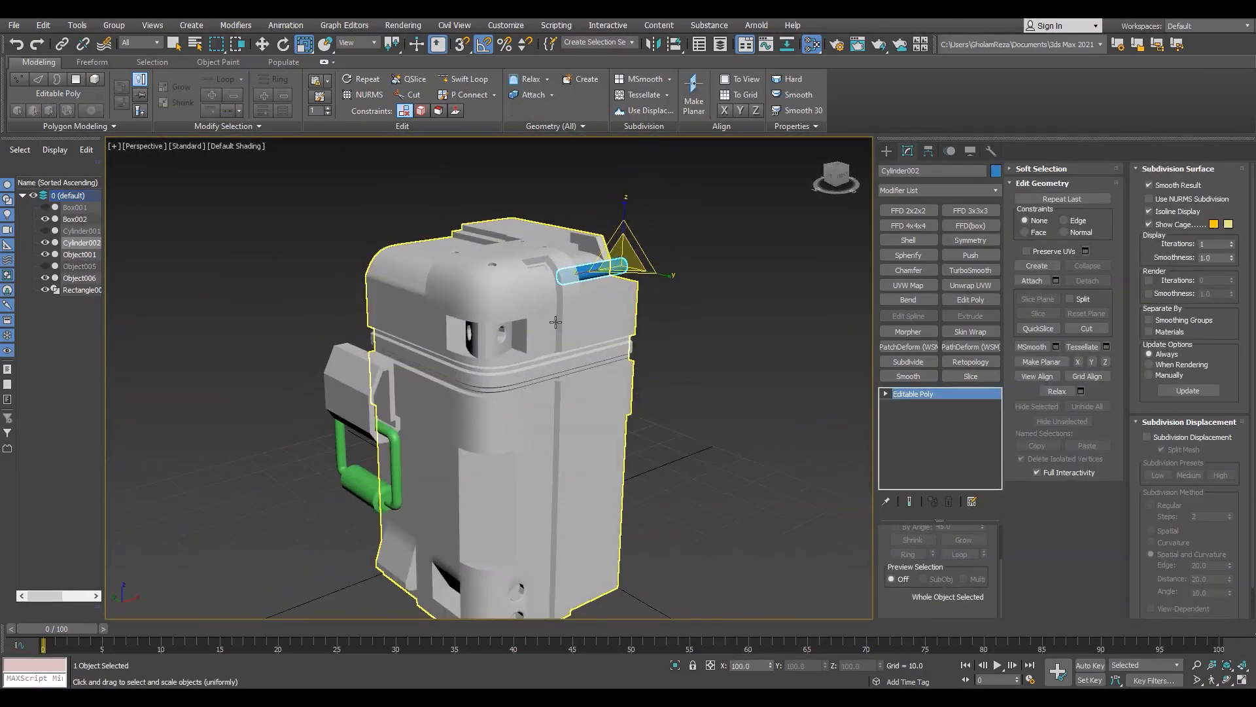
Step: Isolate the box body copy Box003 and apply Auto Smooth at 45 to all of its polygons
click(592, 404)
key(F4)
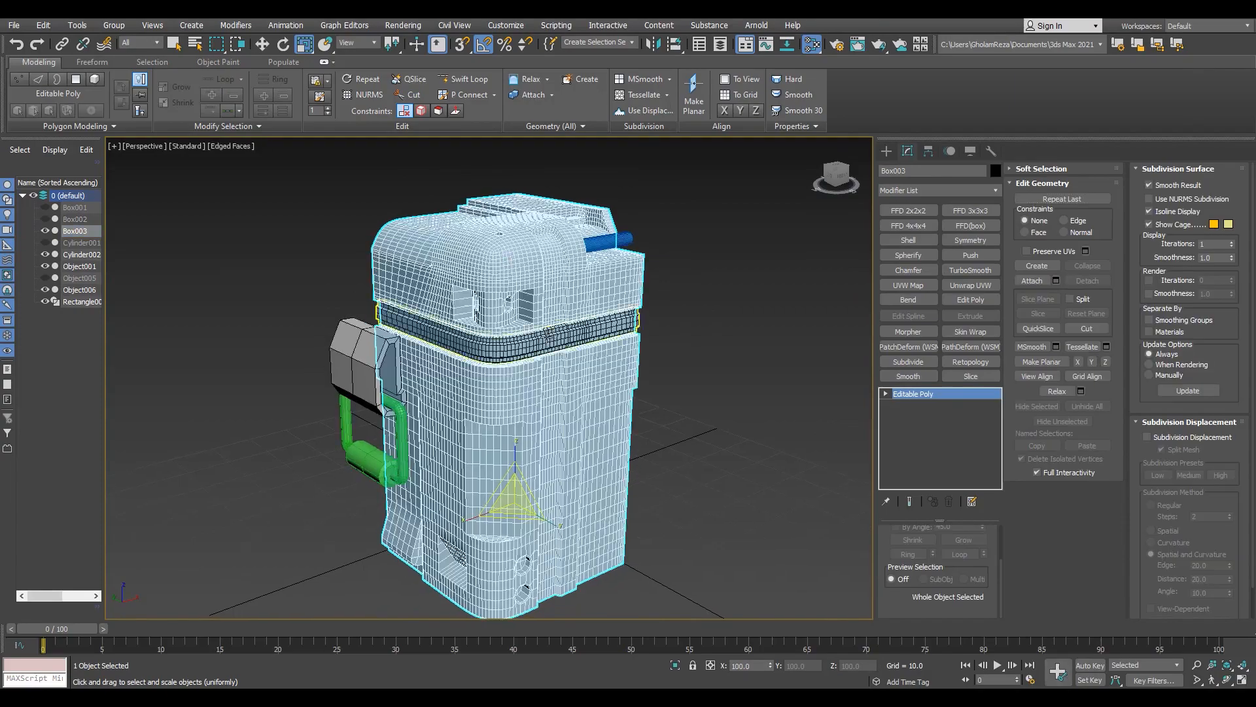
key(F4)
key(alt+q)
alt+middle_drag(592, 403, 628, 400)
key(4)
key(ctrl+a)
click(1163, 339)
click(720, 259)
Step: Select the polygons of the round recesses on the body and lid and apply Auto Smooth to them
scroll(452, 190, up, 5)
alt+middle_drag(479, 236, 625, 303)
key(F4)
scroll(621, 291, up, 7)
click(627, 299)
shift+click(599, 288)
scroll(521, 305, down, 4)
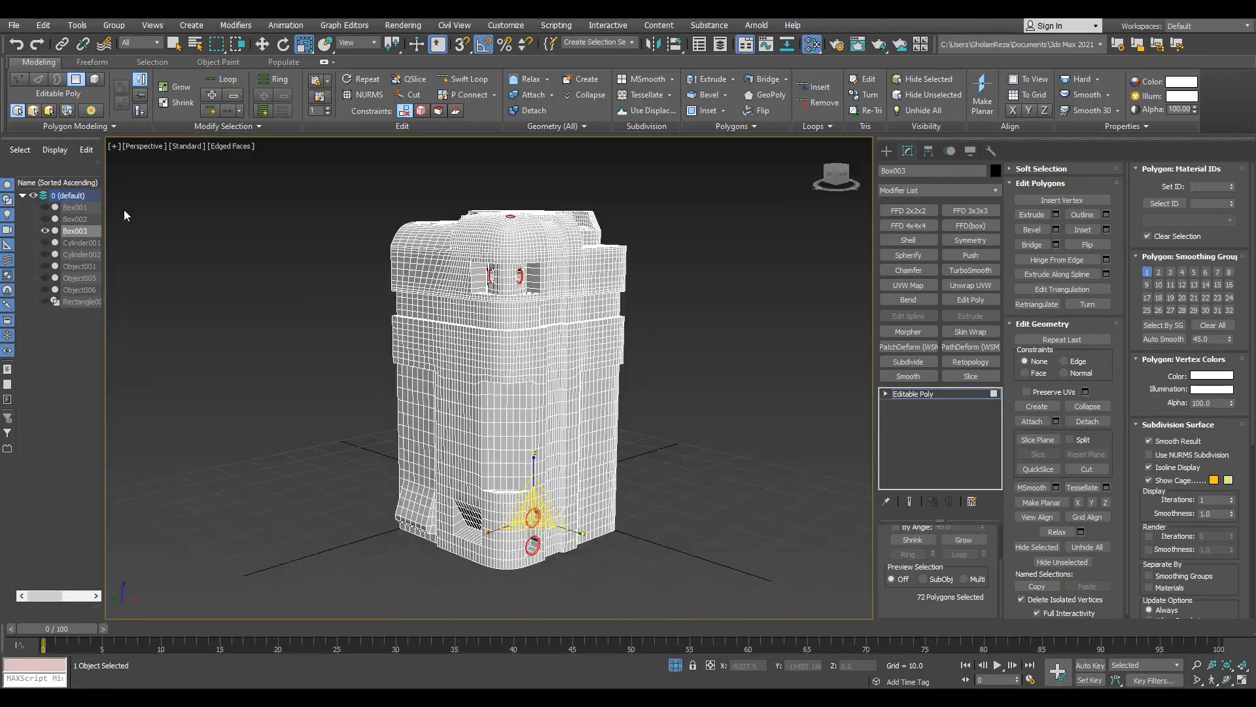
scroll(419, 196, up, 3)
click(1156, 341)
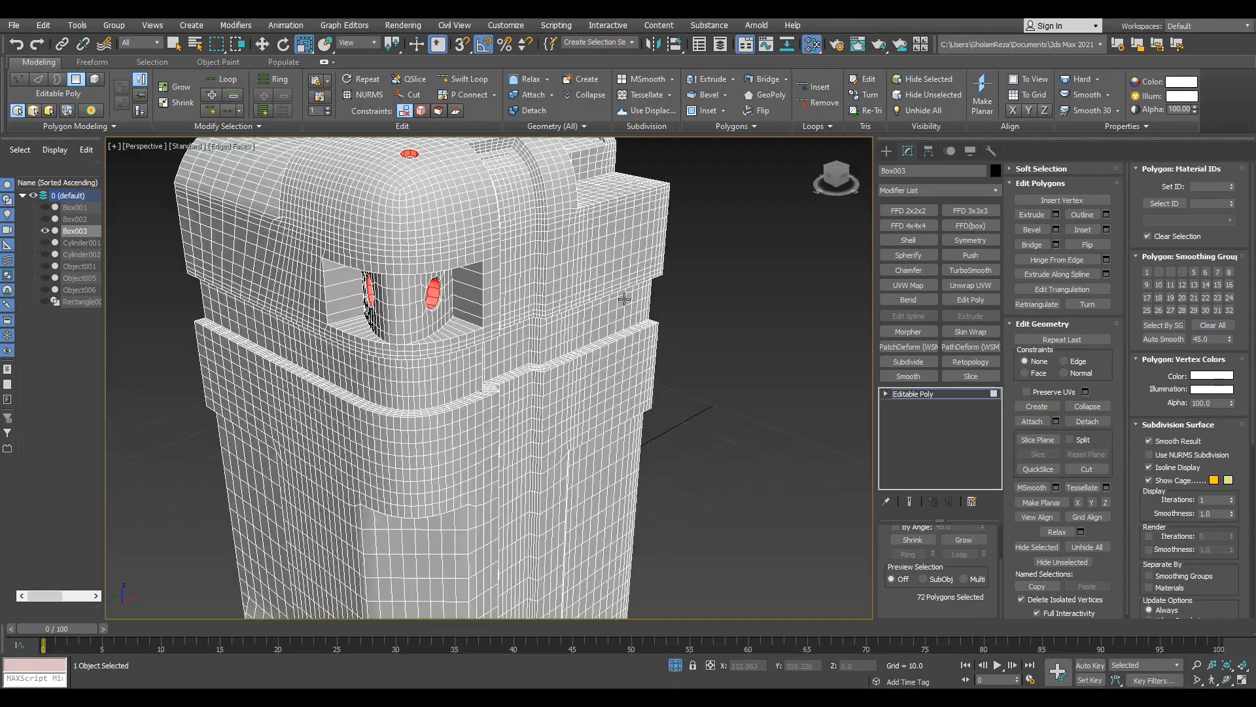
click(1146, 310)
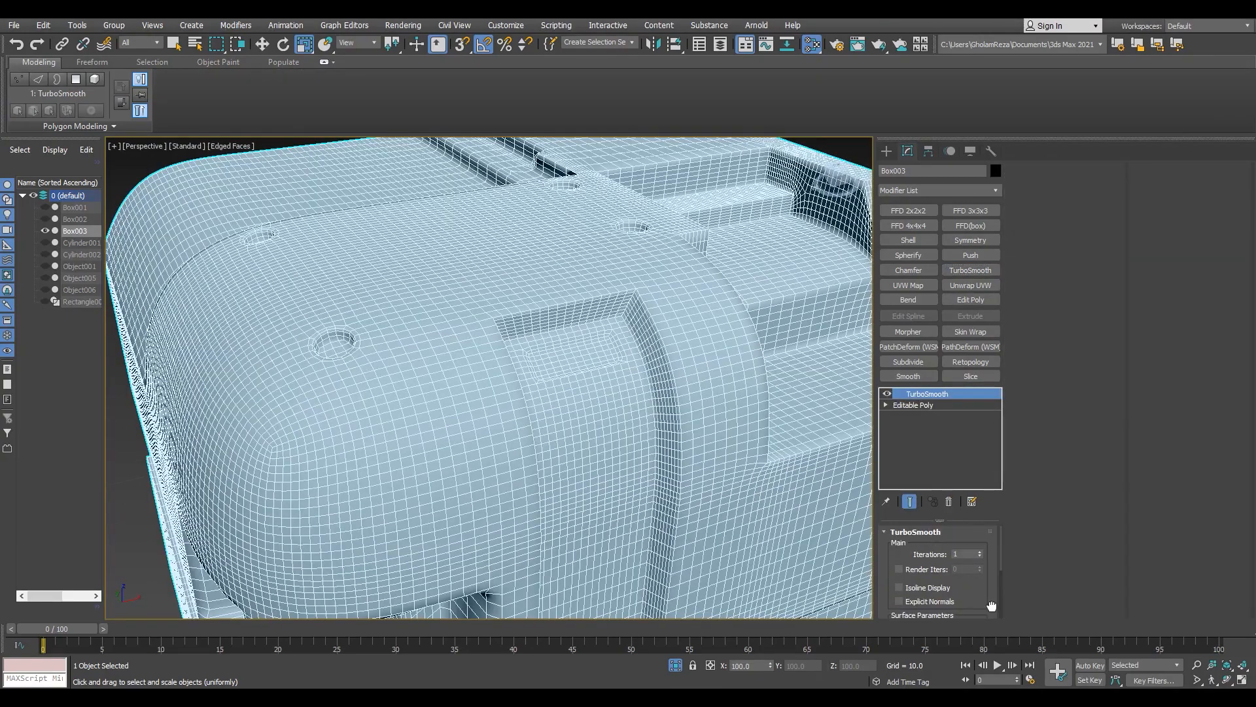
Step: Make the TurboSmooth separate by smoothing groups, add a second TurboSmooth, and inspect the mesh at the base bulge
drag(992, 606, 992, 501)
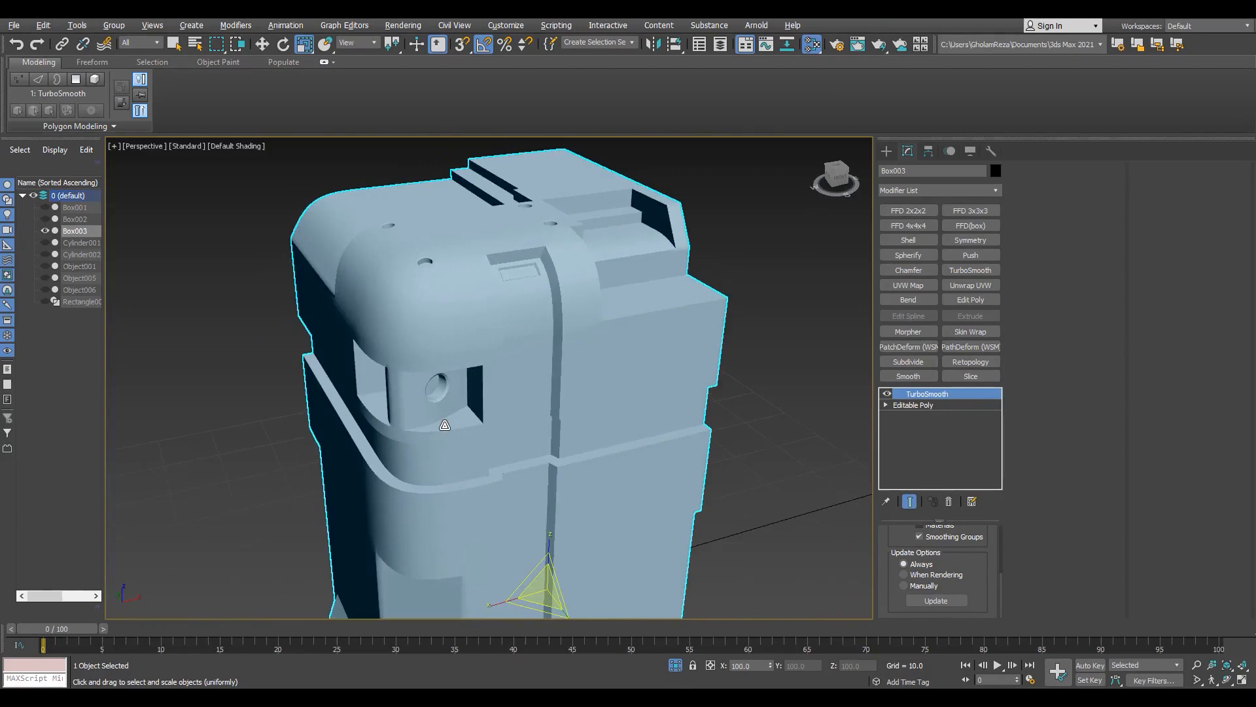
scroll(445, 425, up, 5)
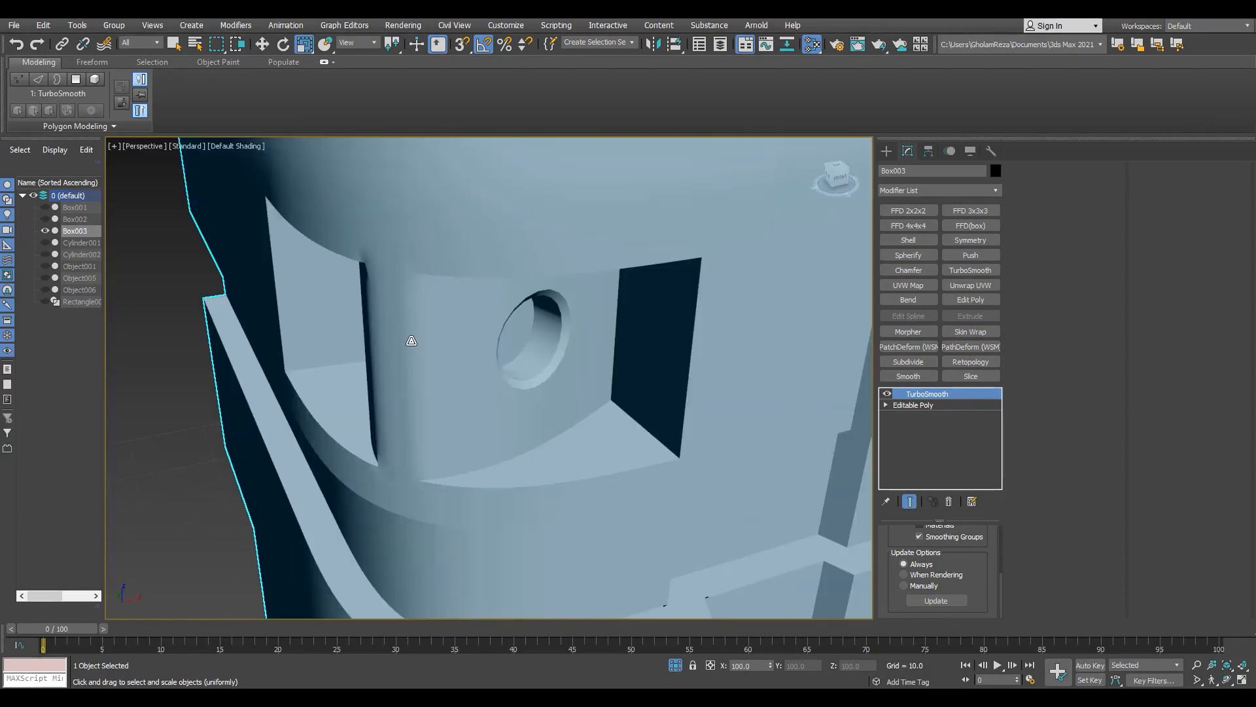
scroll(412, 314, down, 2)
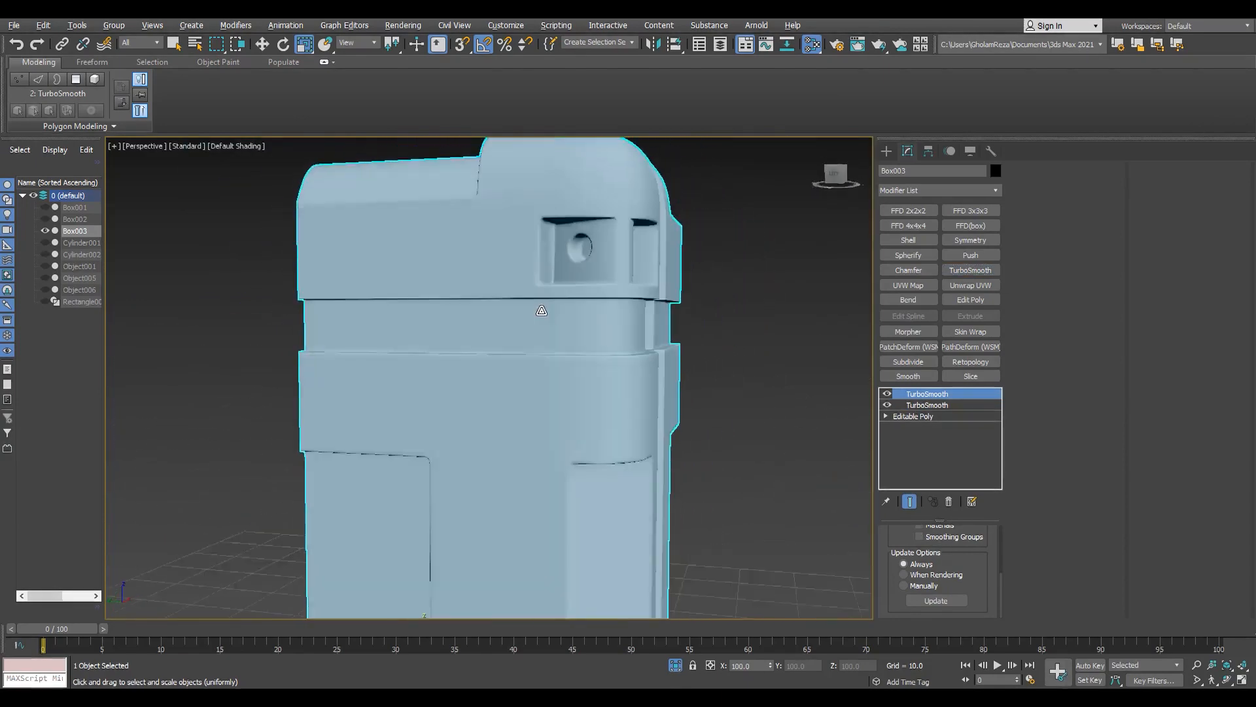
scroll(411, 510, up, 6)
key(F4)
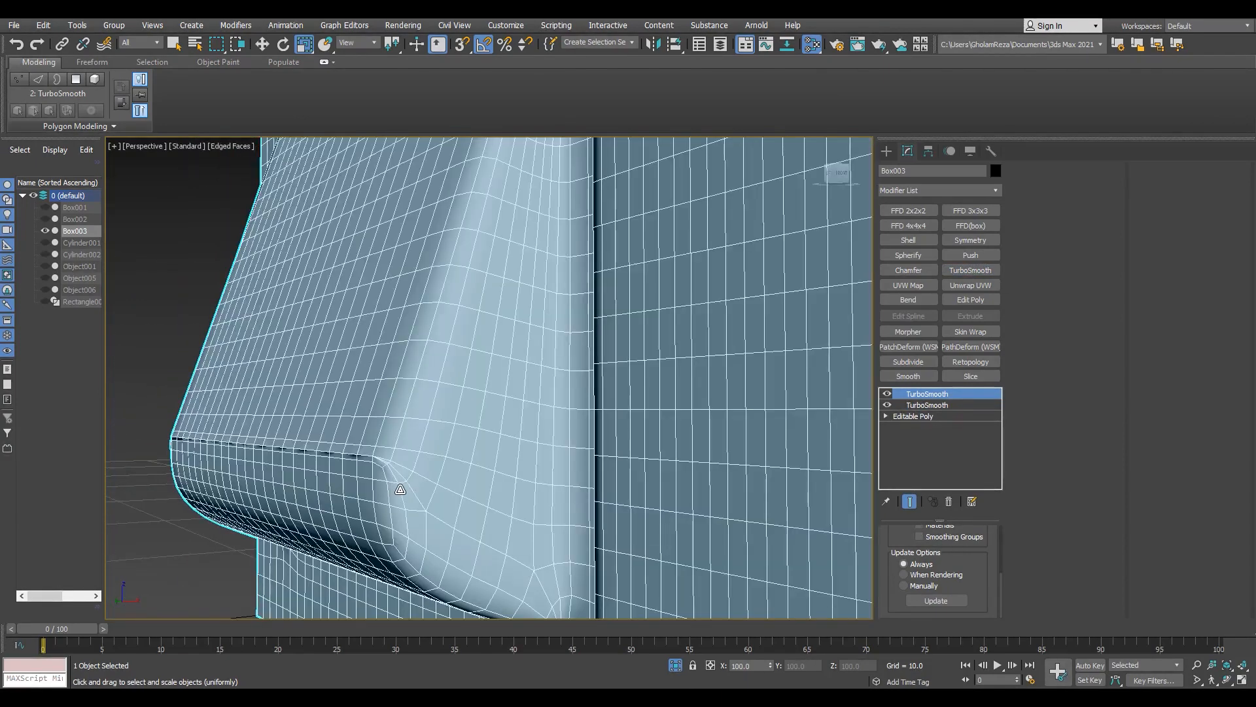
Step: Select the vertices along the lower edge of the base bulge in wireframe and weld the overlapping ones
key(1)
alt+middle_drag(317, 468, 375, 441)
key(F3)
drag(271, 436, 384, 406)
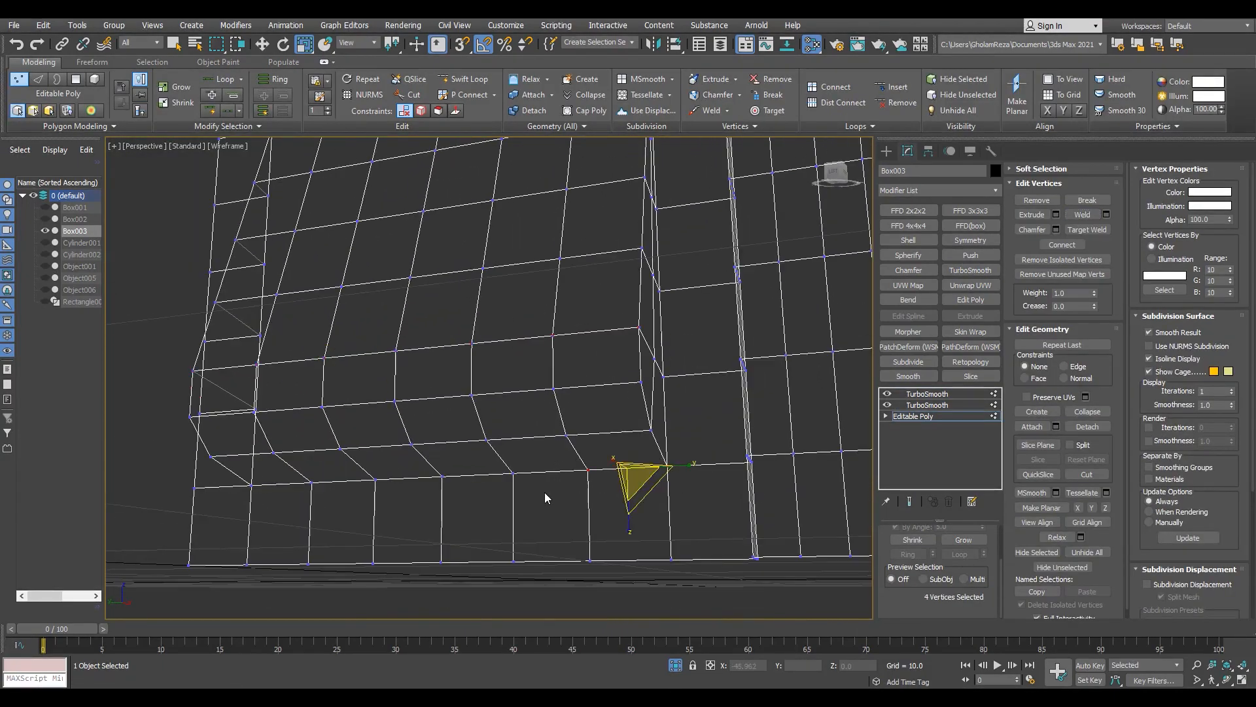
alt+middle_drag(296, 492, 327, 488)
ctrl+drag(304, 452, 196, 490)
click(1078, 215)
scroll(439, 523, down, 4)
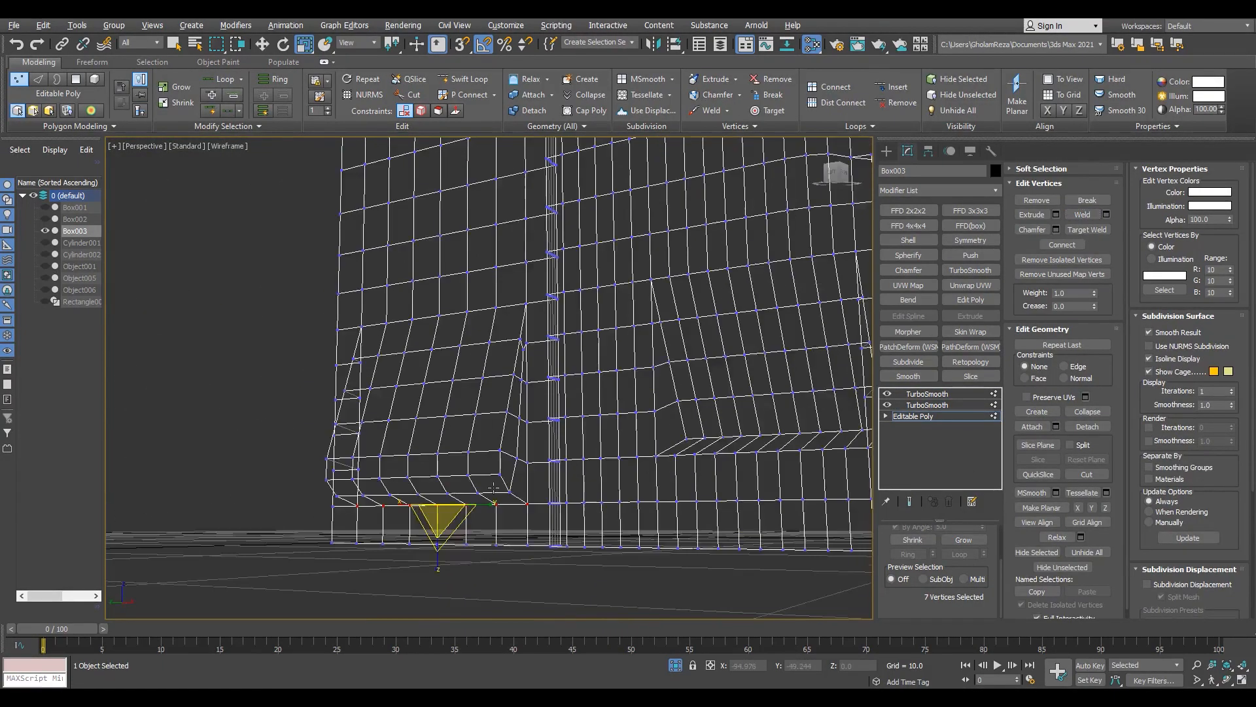
Step: Return to the top TurboSmooth and examine the smoothed base and lid without edge lines
key(F3)
click(917, 417)
click(927, 394)
key(F4)
mouse_move(474, 465)
alt+middle_down()
mouse_move(648, 465)
mouse_move(606, 418)
alt+middle_up()
scroll(647, 465, down, 4)
scroll(606, 340, up, 4)
alt+middle_drag(625, 314, 727, 364)
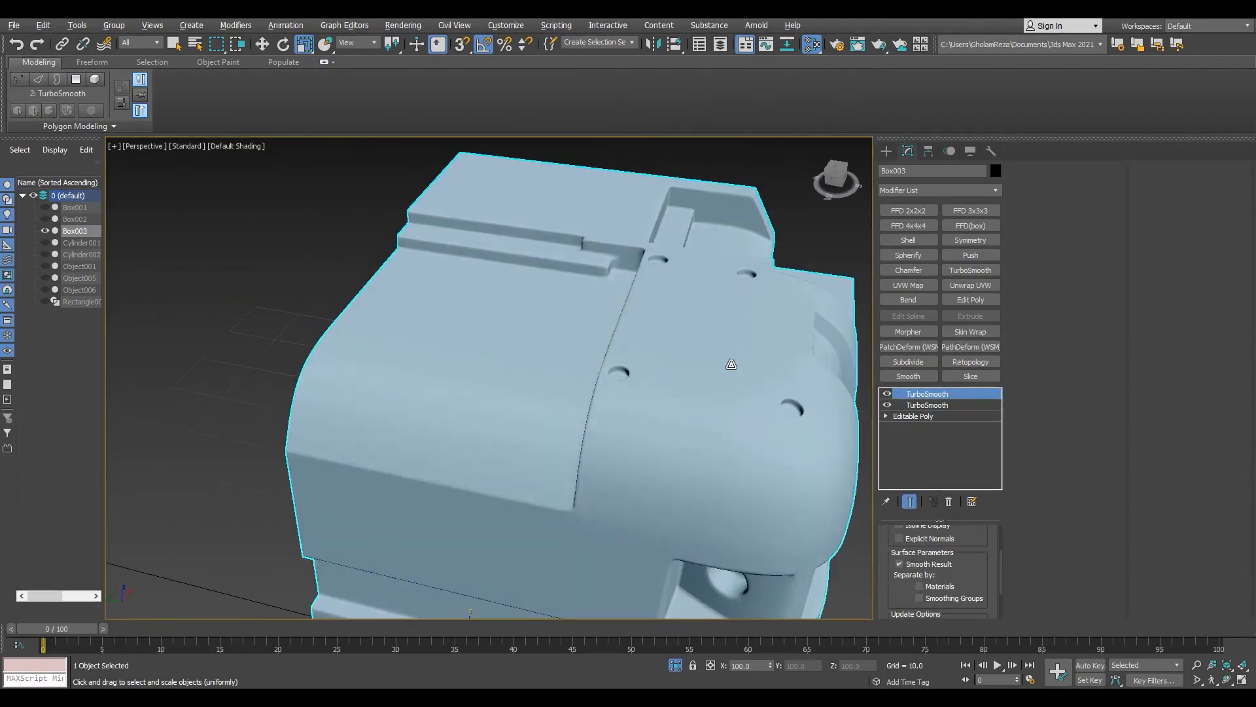
Step: Select the wall and floor polygons of the stepped lid grooves at base level and Auto Smooth them with threshold 45
scroll(662, 294, up, 4)
click(915, 416)
key(F4)
key(4)
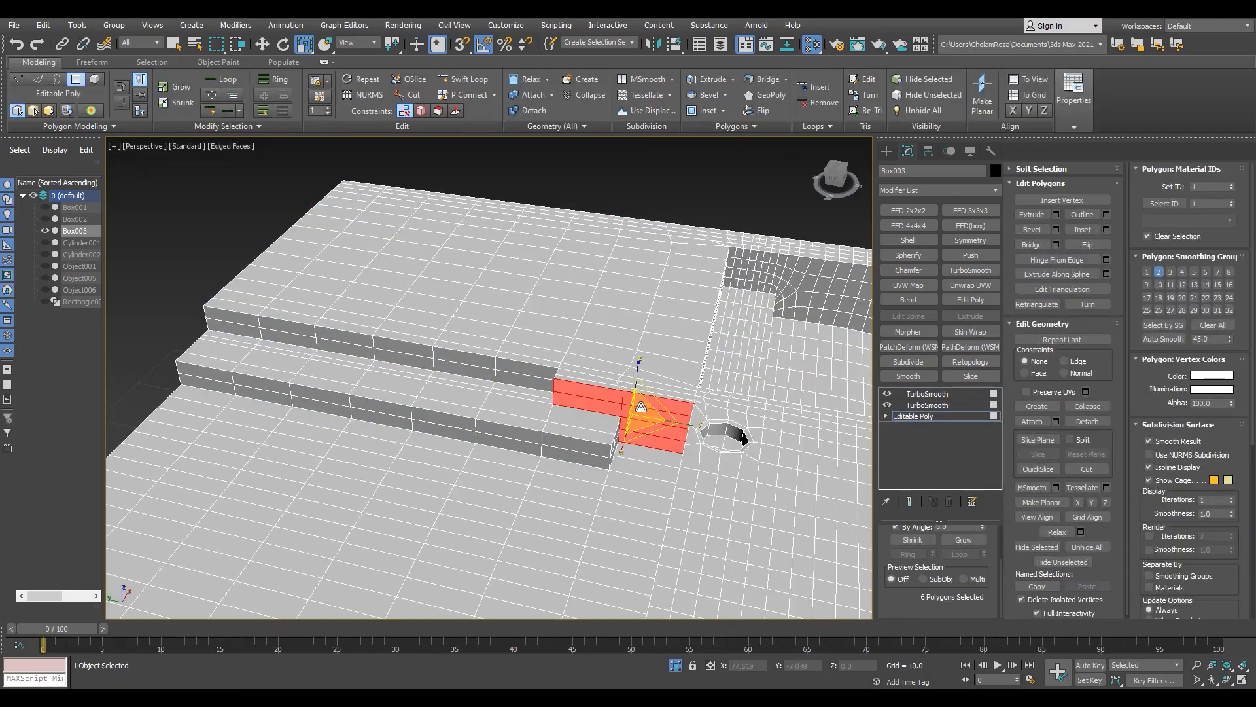
alt+middle_drag(620, 431, 682, 448)
scroll(648, 432, up, 3)
click(643, 452)
click(1167, 339)
click(589, 476)
shift+click(549, 416)
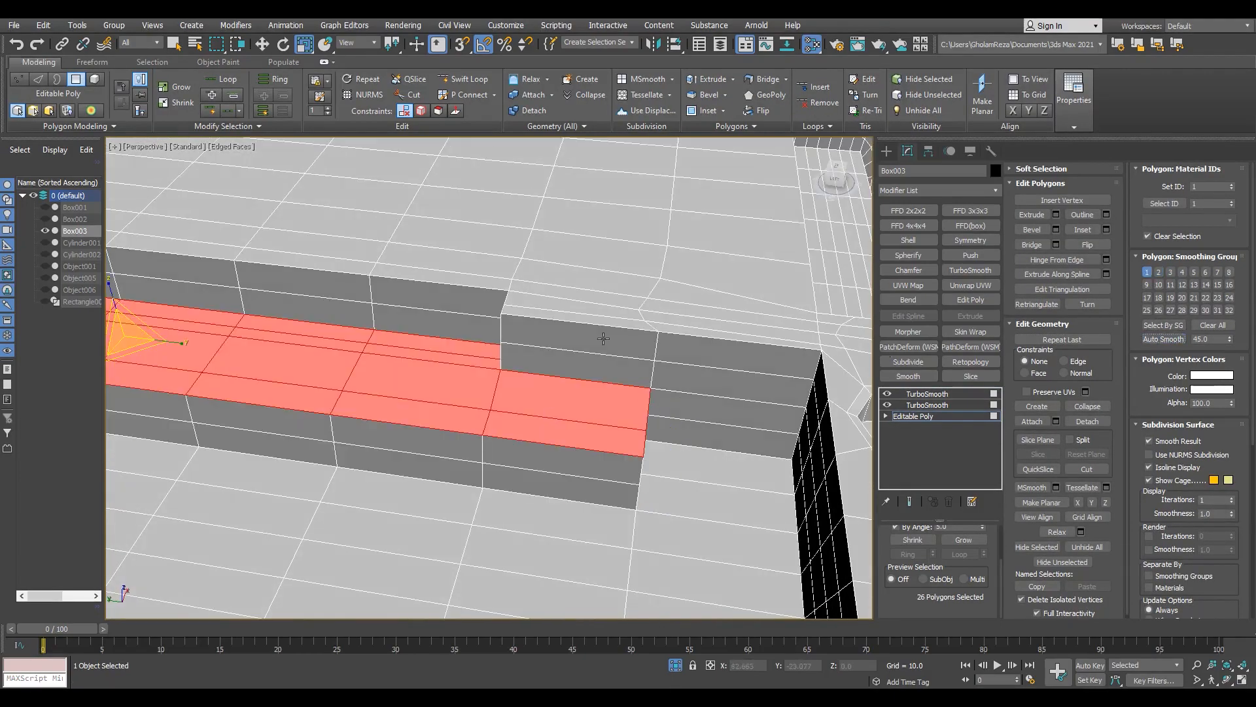
alt+middle_drag(550, 415, 548, 286)
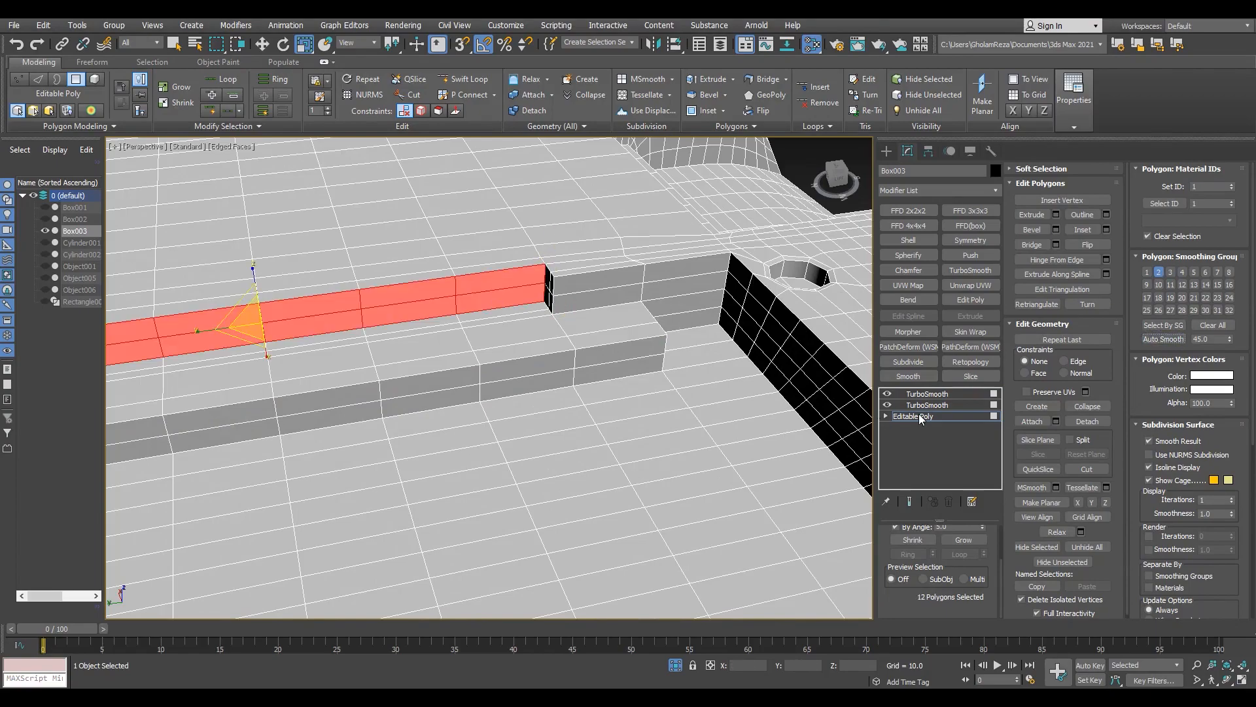
Step: Return to the top TurboSmooth and examine the smoothed corner, recesses and sides without edge lines
click(927, 393)
key(F4)
key(z)
scroll(563, 283, up, 5)
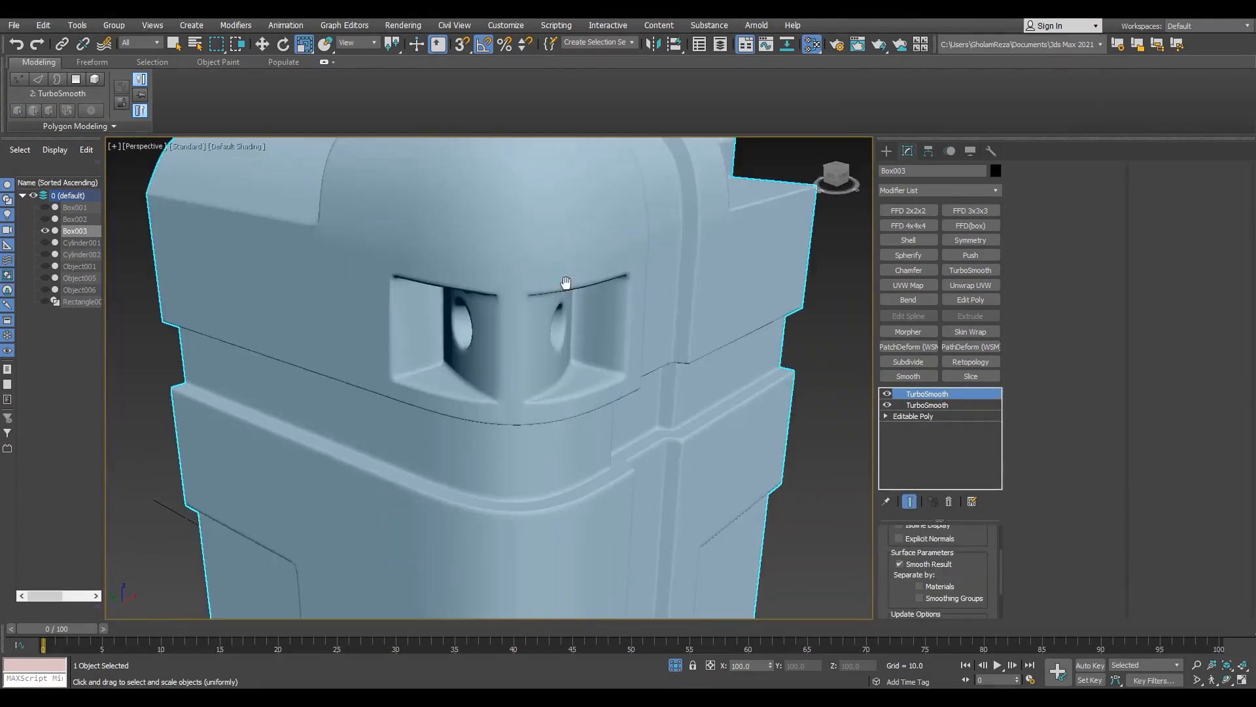
alt+middle_drag(563, 283, 578, 311)
scroll(578, 310, down, 4)
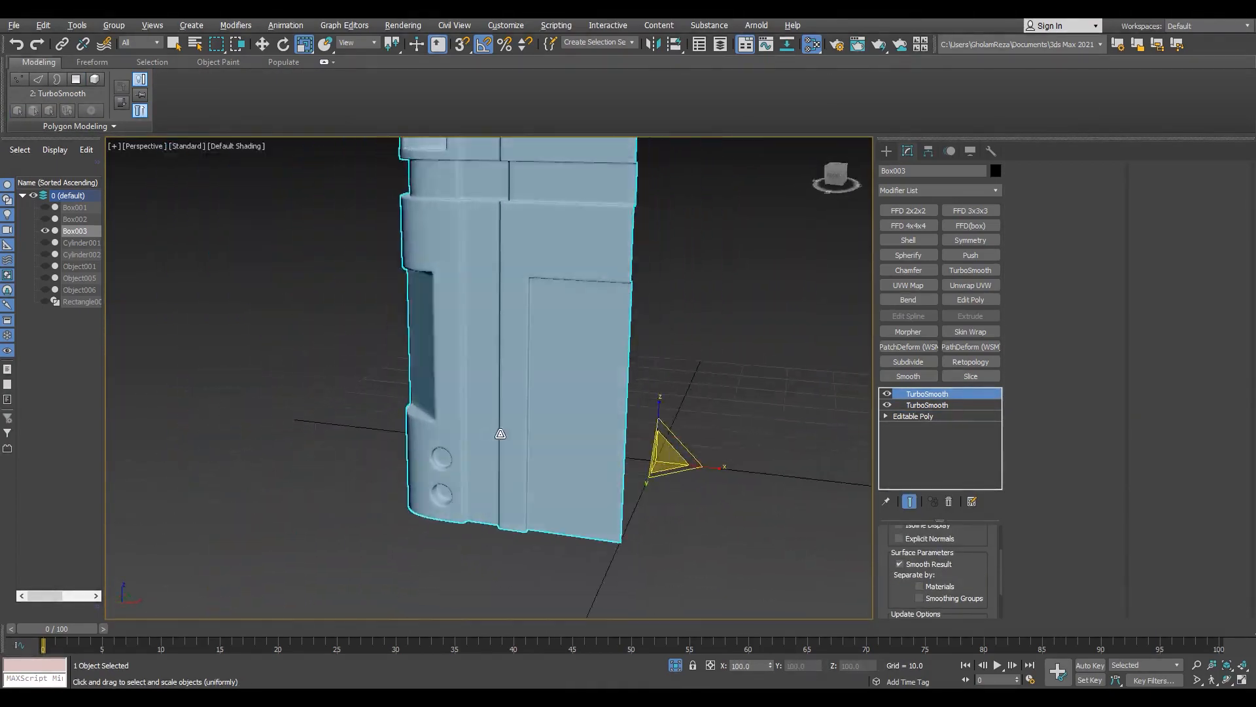
scroll(599, 259, up, 5)
alt+middle_drag(600, 259, 624, 313)
Step: Undo the second TurboSmooth, duplicate the body and convert the copy to Editable Poly
key(ctrl+z)
key(F4)
scroll(599, 280, down, 4)
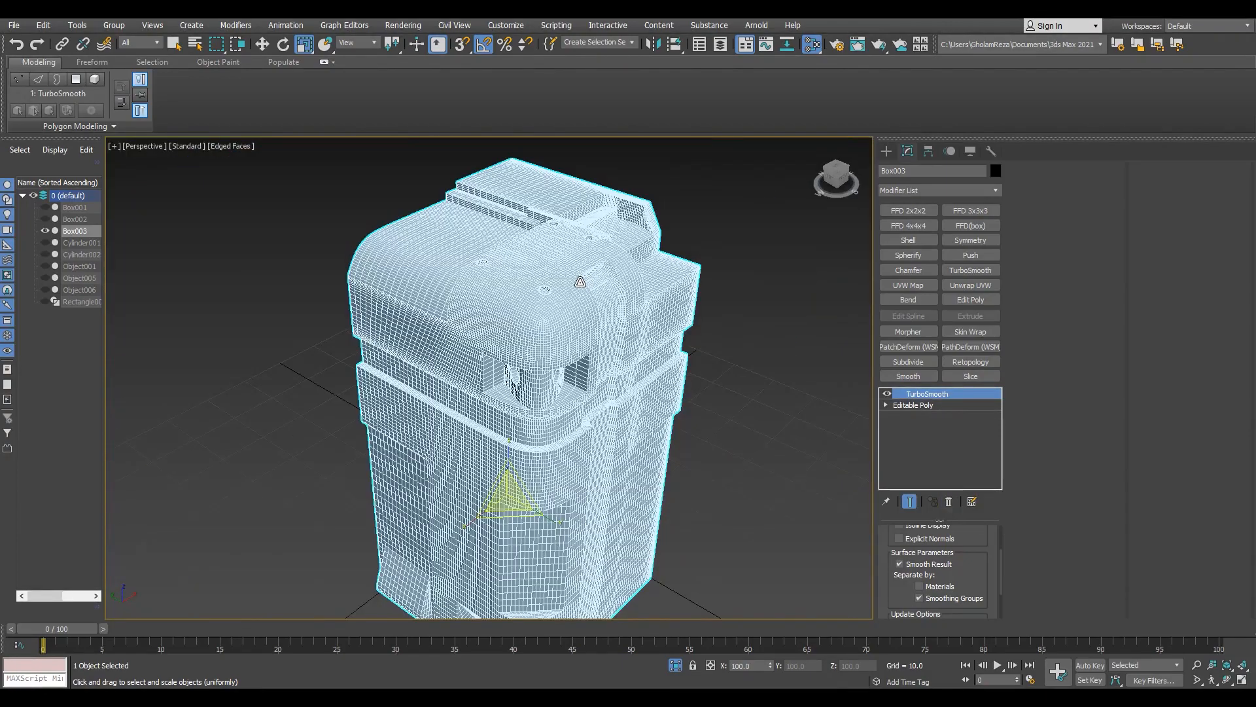
right_click(545, 391)
click(674, 536)
scroll(415, 281, up, 5)
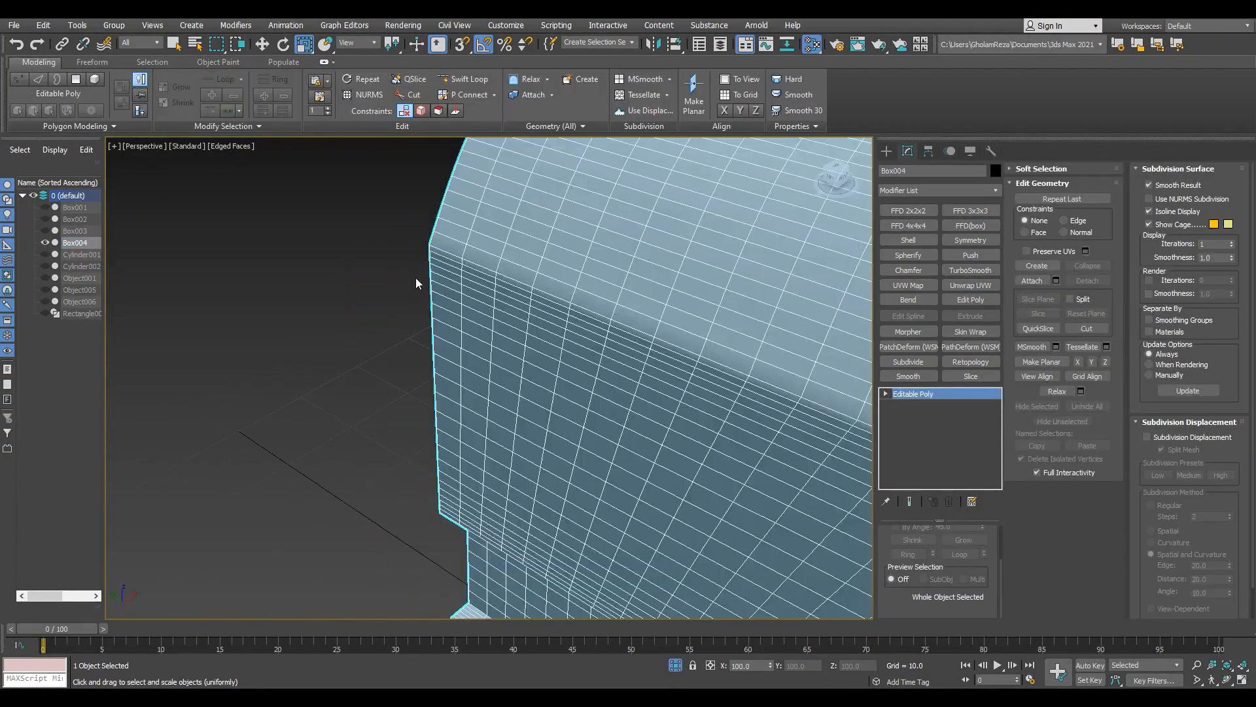
Step: Mirror the body copy with a Symmetry modifier on the Y axis with Flip enabled
key(2)
click(1080, 229)
click(969, 240)
scroll(477, 300, down, 4)
click(937, 547)
click(924, 560)
alt+middle_drag(589, 393, 667, 392)
Step: Insert another Symmetry modifier directly above the Editable Poly, mirroring on the X axis with Flip enabled
click(920, 406)
key(2)
scroll(657, 327, up, 5)
alt+middle_drag(766, 346, 728, 351)
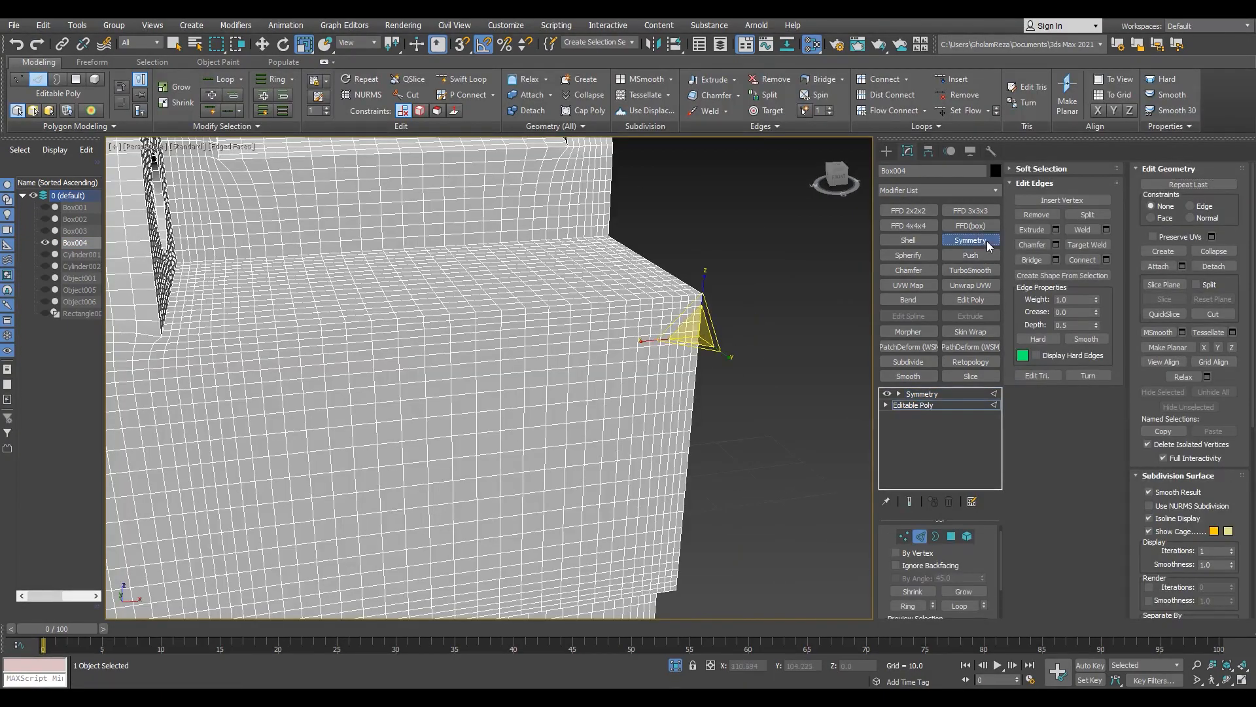
click(987, 241)
click(921, 560)
scroll(434, 323, down, 4)
Step: Examine the mirrored box body, especially the lid recesses and mirror seams, with and without edge lines
key(F4)
scroll(435, 323, up, 3)
alt+middle_drag(458, 262, 579, 297)
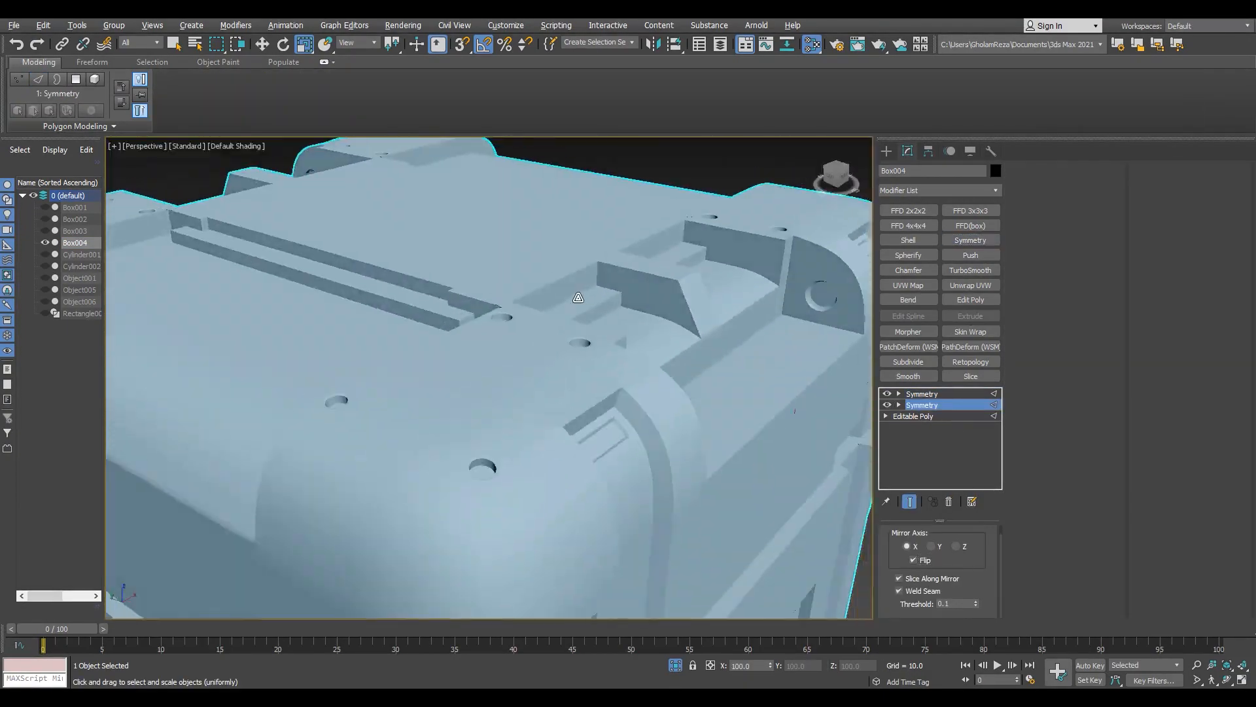
scroll(726, 278, up, 4)
key(F4)
key(F4)
scroll(660, 262, down, 5)
alt+middle_drag(680, 262, 522, 399)
scroll(629, 263, down, 2)
scroll(476, 361, down, 2)
scroll(522, 399, up, 2)
key(F4)
scroll(522, 375, up, 2)
Step: Try a TurboSmooth on the mirrored box body, inspect the surface and remove the modifier again
key(F4)
click(969, 270)
scroll(589, 305, down, 2)
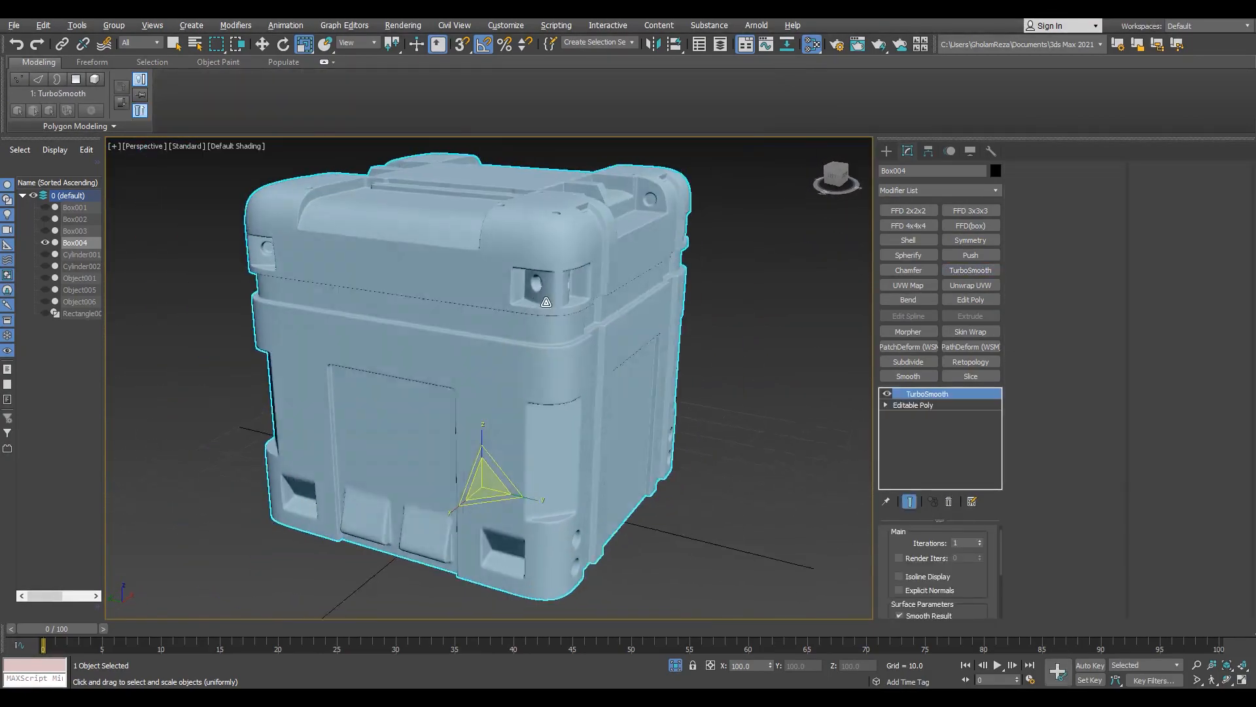
alt+middle_drag(524, 305, 462, 295)
scroll(530, 294, up, 6)
scroll(530, 294, down, 4)
scroll(511, 285, down, 2)
scroll(462, 295, down, 2)
key(F4)
click(948, 502)
Step: Leave isolation and mirror the blue lid handle bar with a Symmetry modifier on the Z axis
click(675, 664)
scroll(367, 281, down, 4)
alt+middle_drag(366, 274, 386, 314)
scroll(406, 274, up, 7)
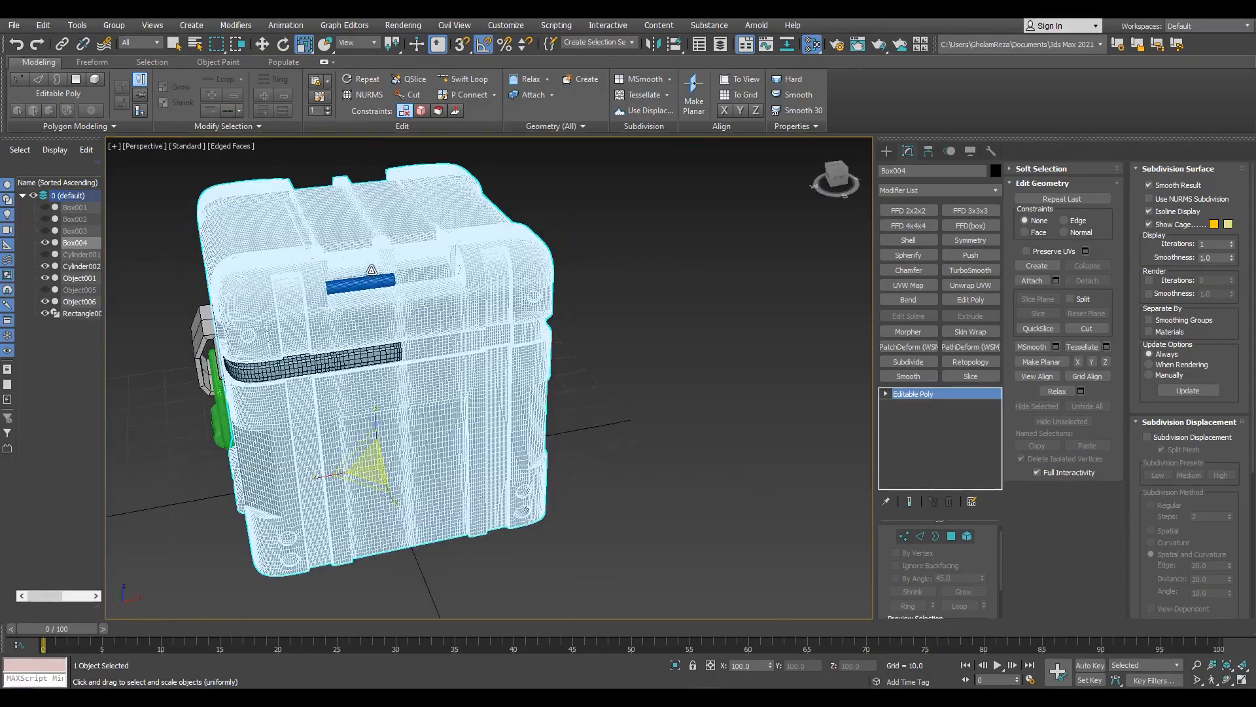
click(406, 274)
key(2)
scroll(412, 276, up, 3)
click(981, 240)
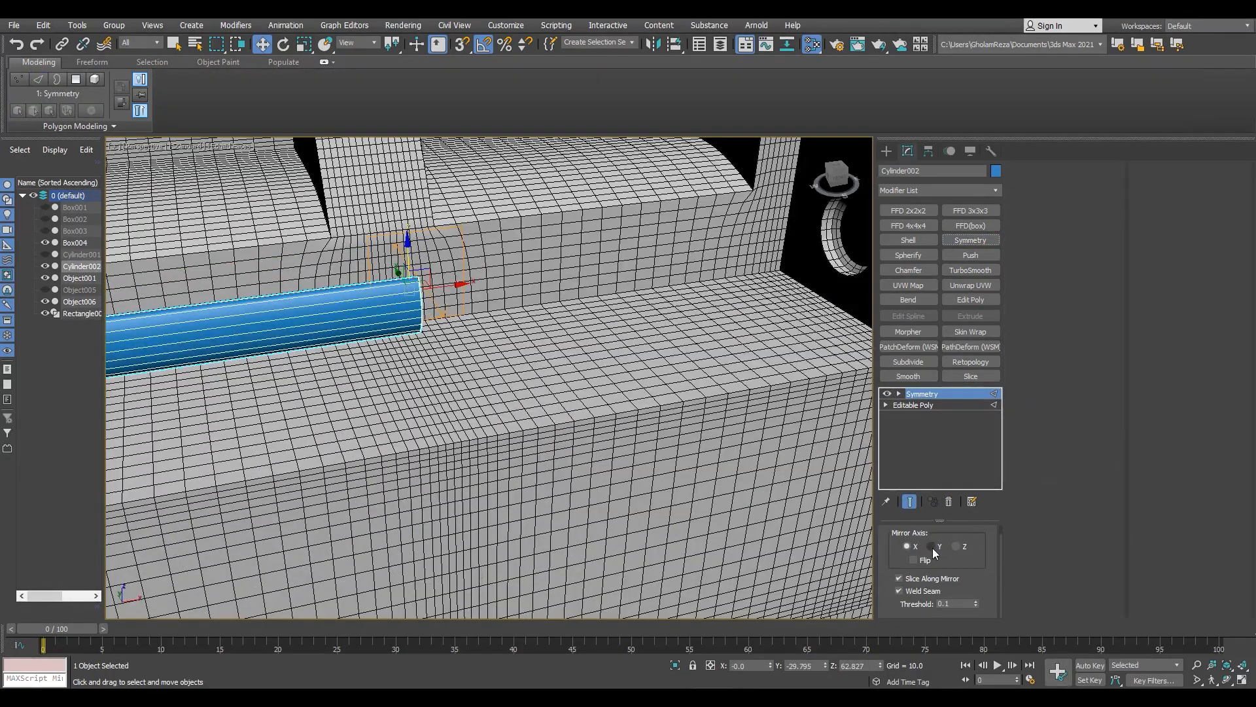
click(933, 547)
click(955, 547)
Step: Move only the pivot of the lid handle bar to X 0, Y 0, Z 0
scroll(542, 402, down, 5)
alt+middle_drag(497, 373, 588, 366)
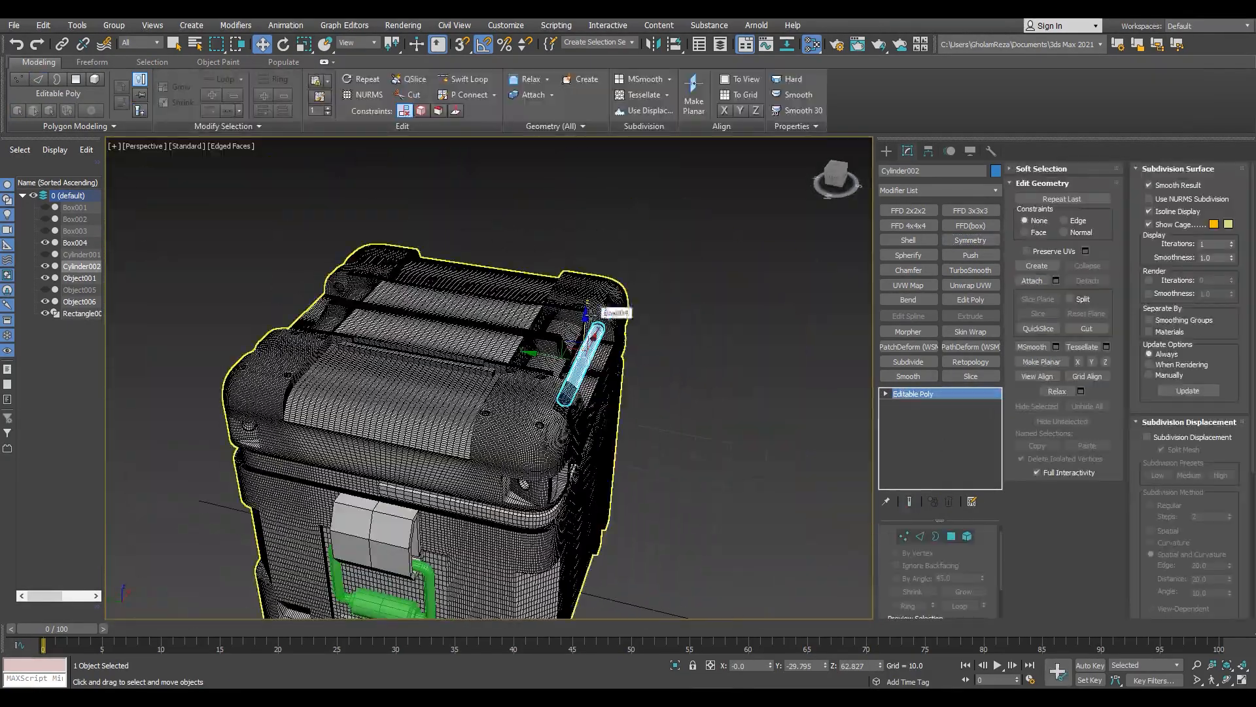
click(931, 157)
middle_drag(692, 414, 692, 387)
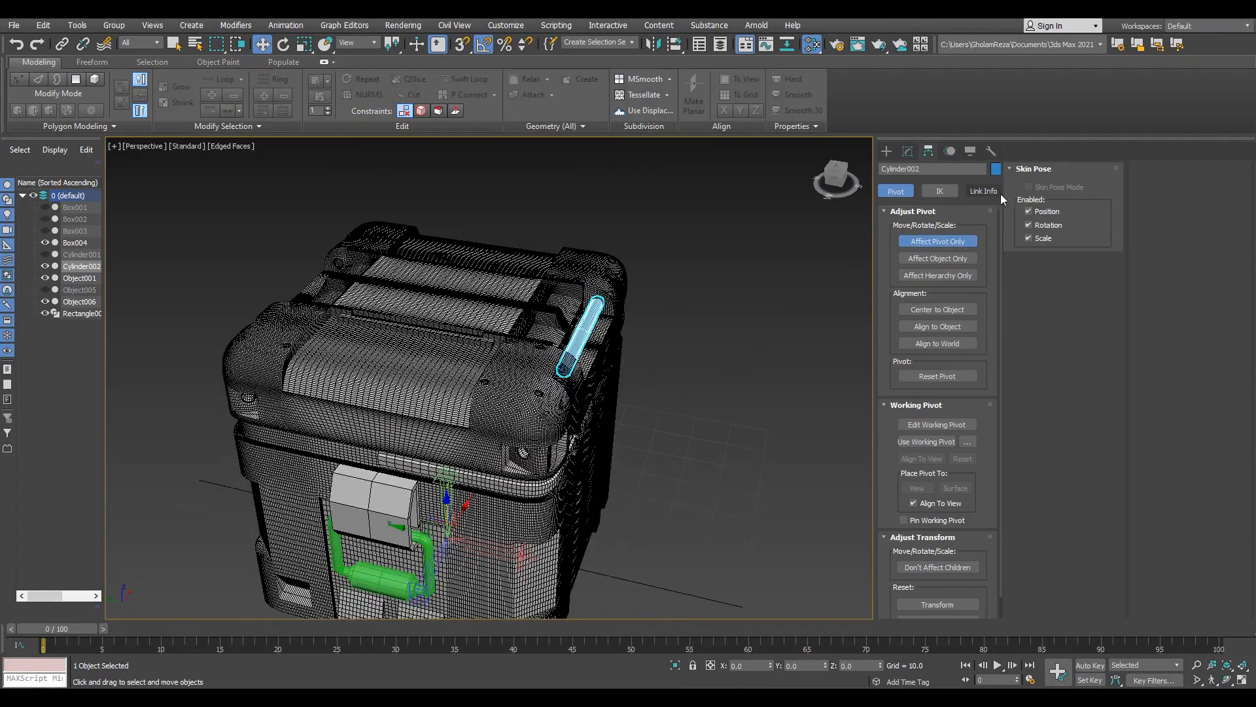
click(907, 151)
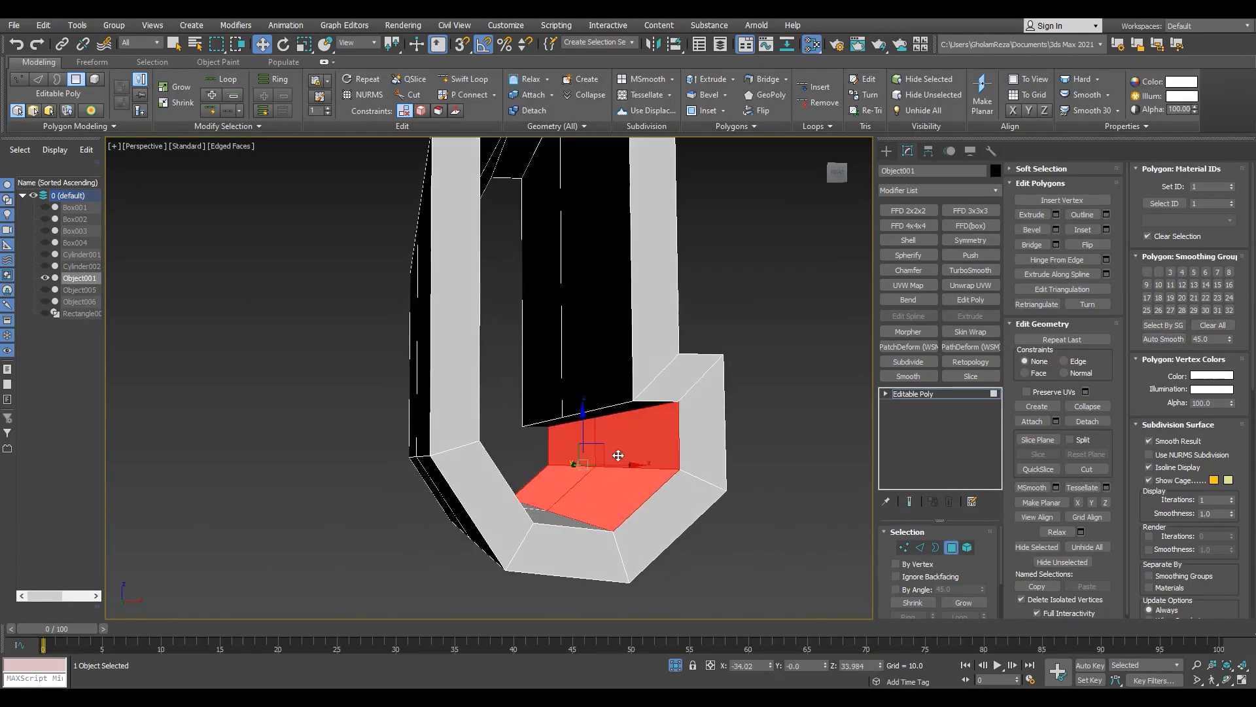
Step: Select the polygons along the latch's inner wall and lower curve and put them in smoothing group 17
alt+middle_drag(618, 456, 503, 510)
ctrl+click(504, 530)
ctrl+click(520, 490)
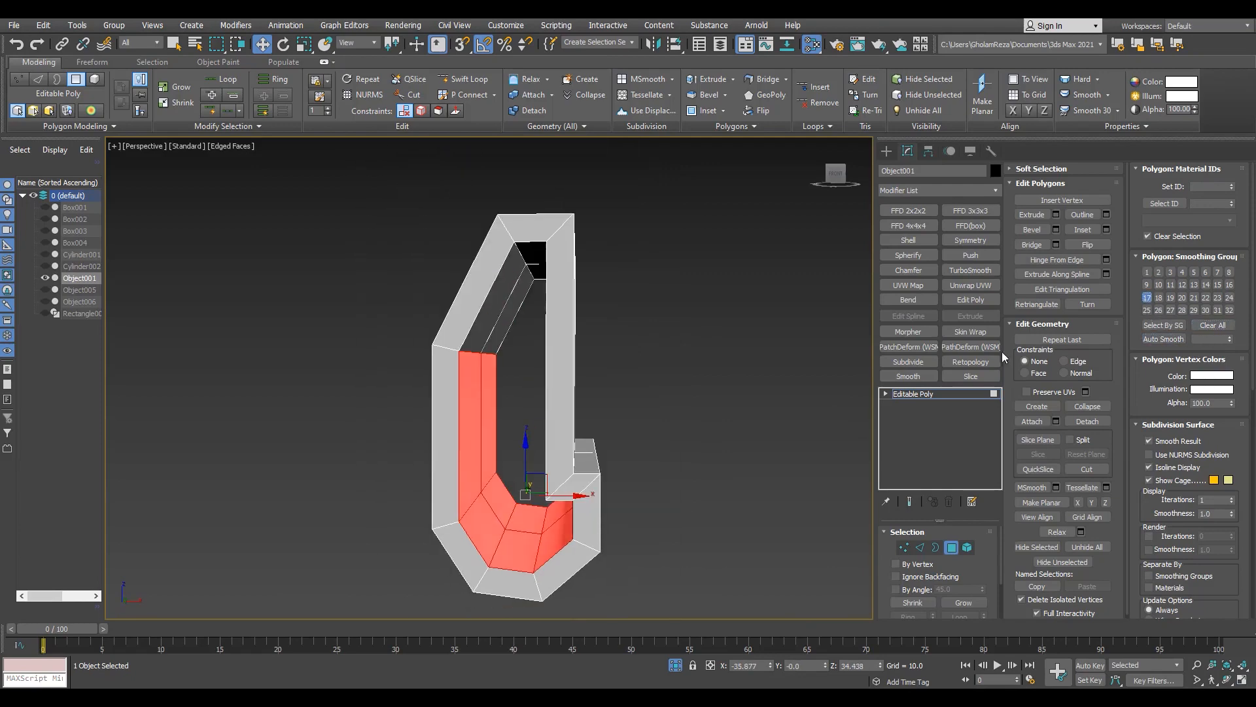
alt+middle_drag(580, 438, 579, 427)
alt+middle_drag(528, 528, 519, 486)
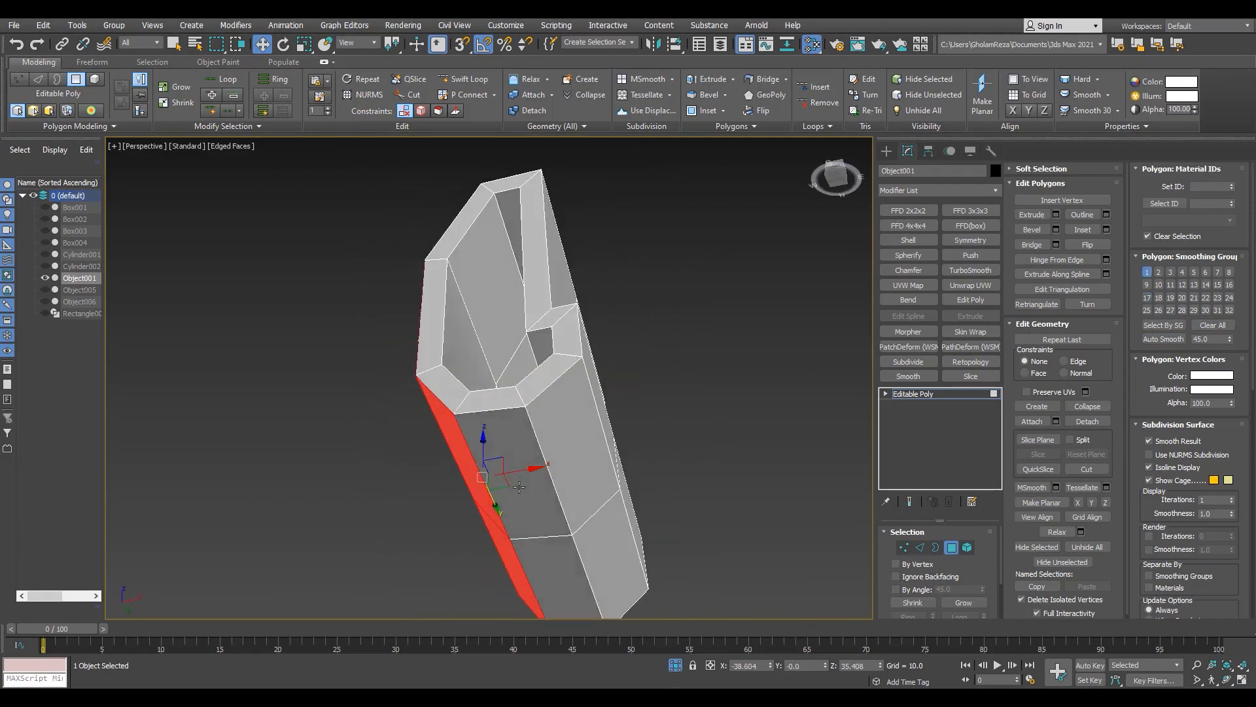
Step: Clear the smoothing groups of the latch's outer lower polygons, assign them group 17, and check the shading
alt+middle_drag(602, 441, 718, 472)
click(1218, 326)
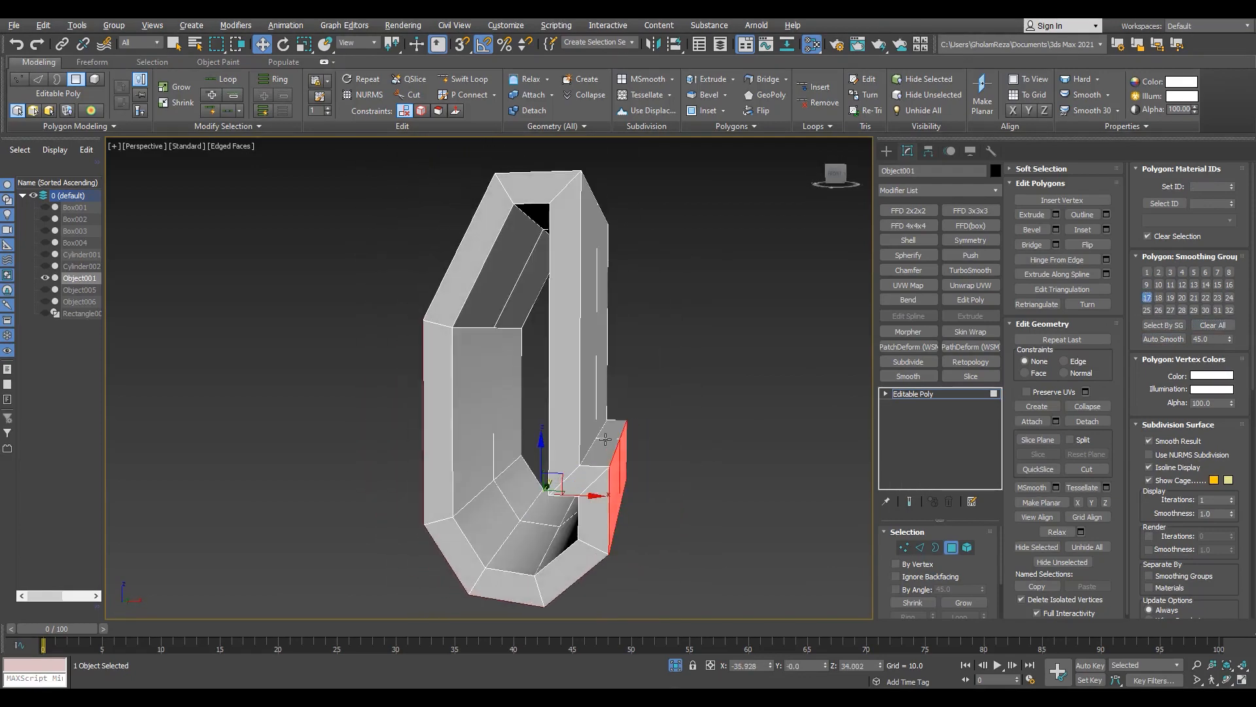
mouse_move(605, 439)
alt+middle_down()
mouse_move(727, 441)
mouse_move(511, 438)
alt+middle_up()
key(ctrl+d)
key(F4)
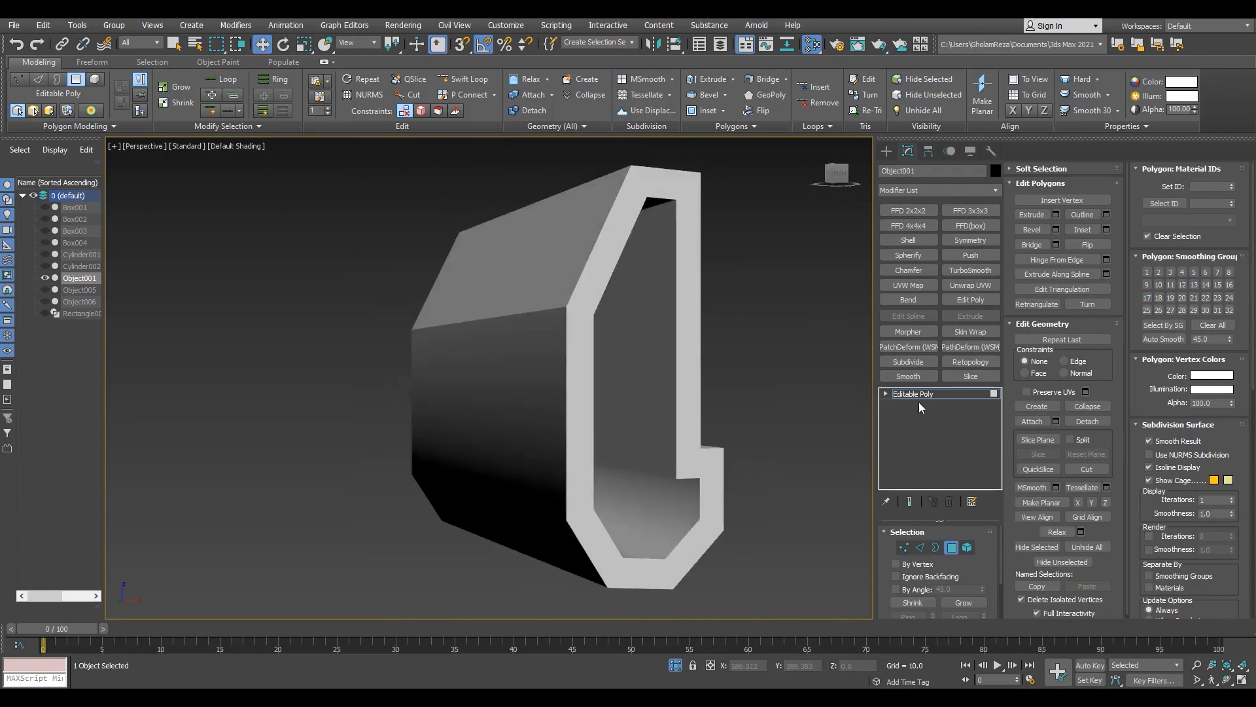
Step: Apply a TurboSmooth with 2 iterations to the latch and inspect its mesh
click(970, 270)
key(F4)
click(962, 609)
alt+middle_drag(707, 487, 588, 496)
scroll(611, 493, up, 4)
scroll(611, 493, down, 4)
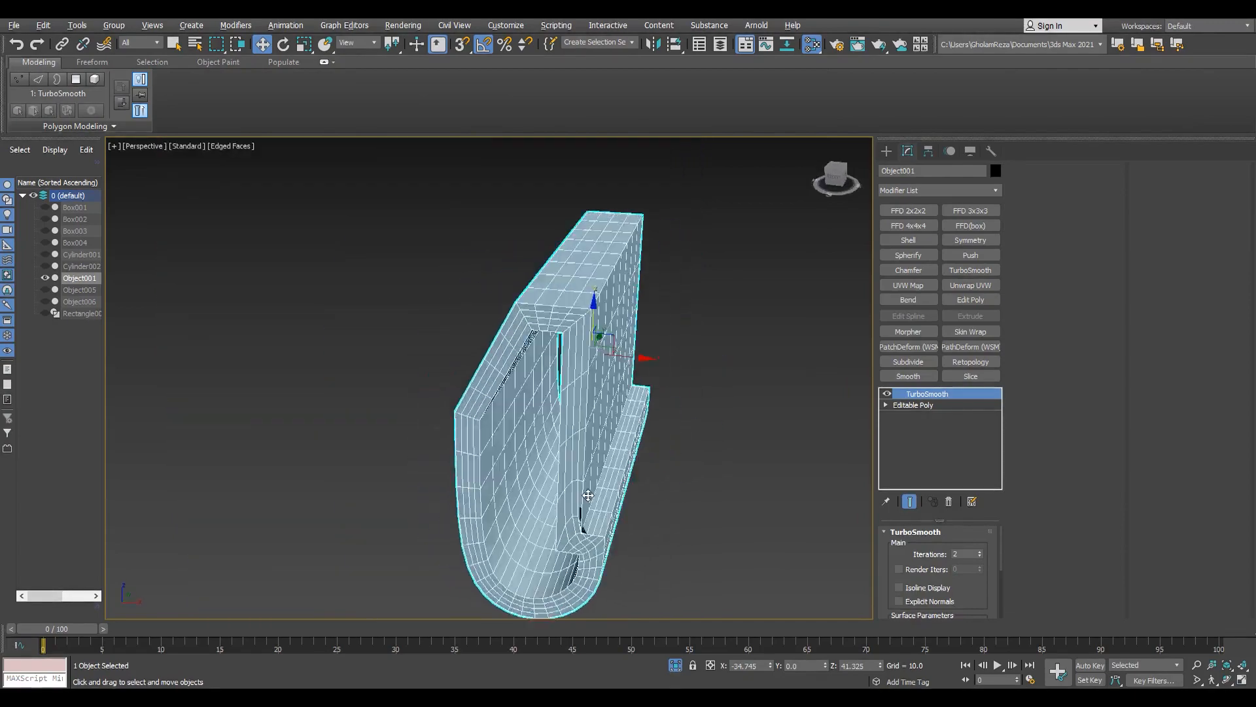
Step: Add an Edit Poly above the latch's TurboSmooth, select the edge ring around its end faces and connect it
alt+middle_drag(814, 482, 360, 376)
click(970, 299)
scroll(693, 477, up, 5)
key(2)
double_click(692, 484)
scroll(692, 477, down, 5)
scroll(360, 376, up, 5)
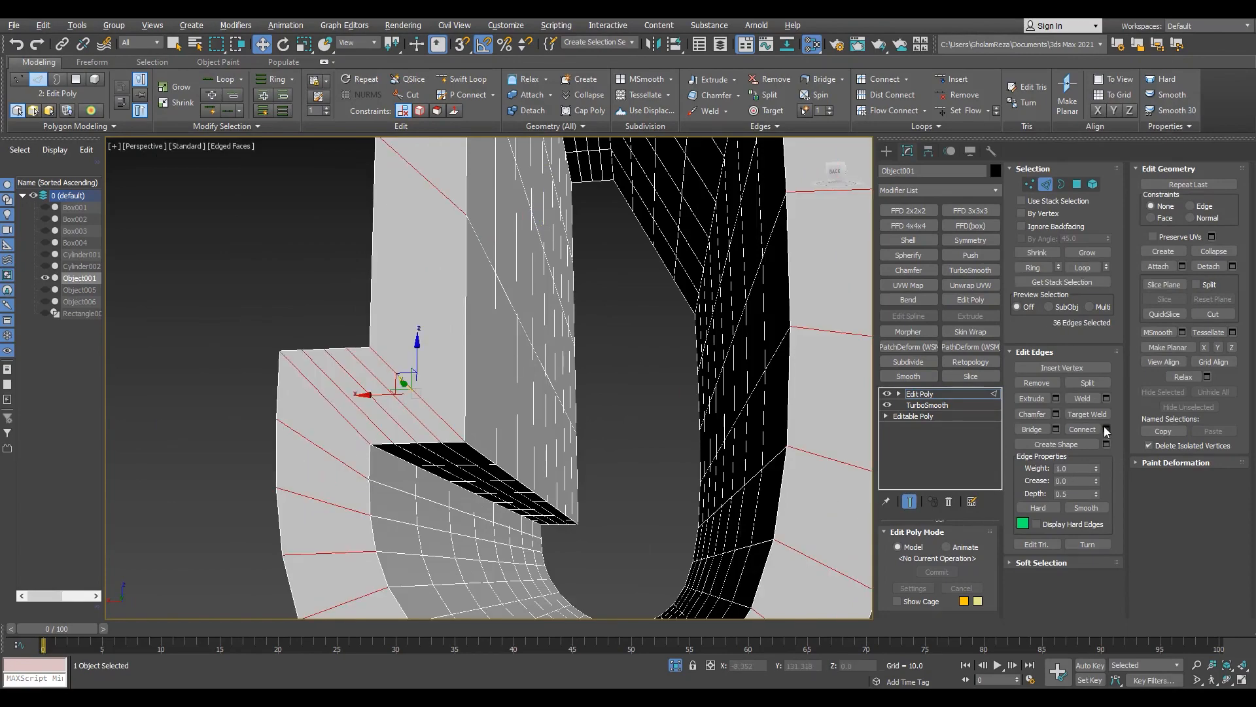
click(496, 442)
scroll(496, 441, down, 4)
Step: Insert support edge loops next to the latch's lip, front bend and top corners with Swift Loop
key(2)
alt+middle_drag(830, 301, 929, 305)
key(alt+1)
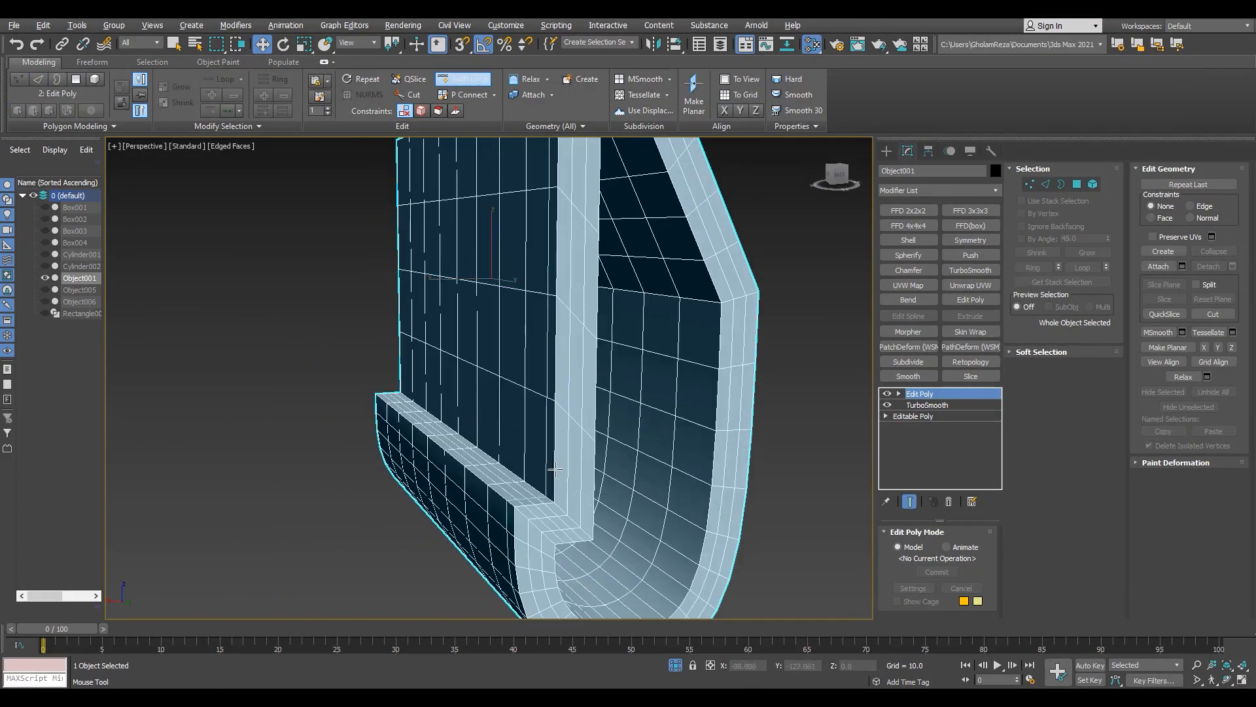
click(543, 496)
alt+middle_drag(543, 495, 350, 425)
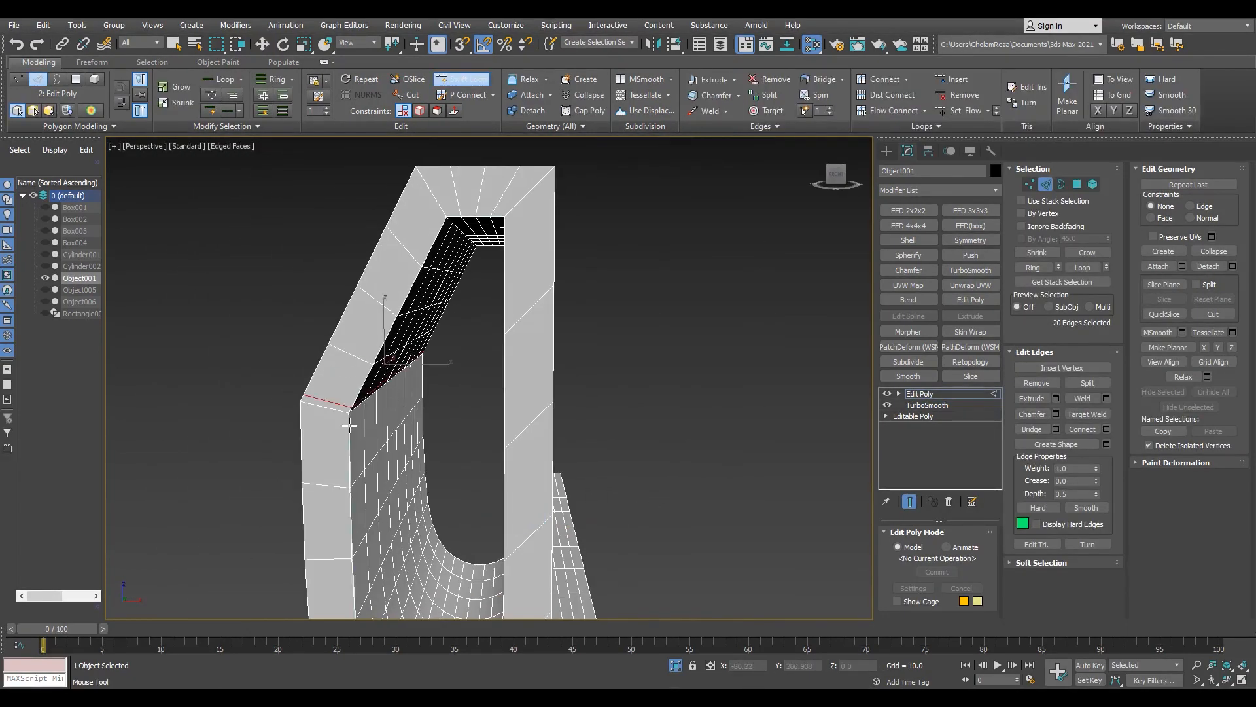
alt+middle_drag(426, 262, 467, 316)
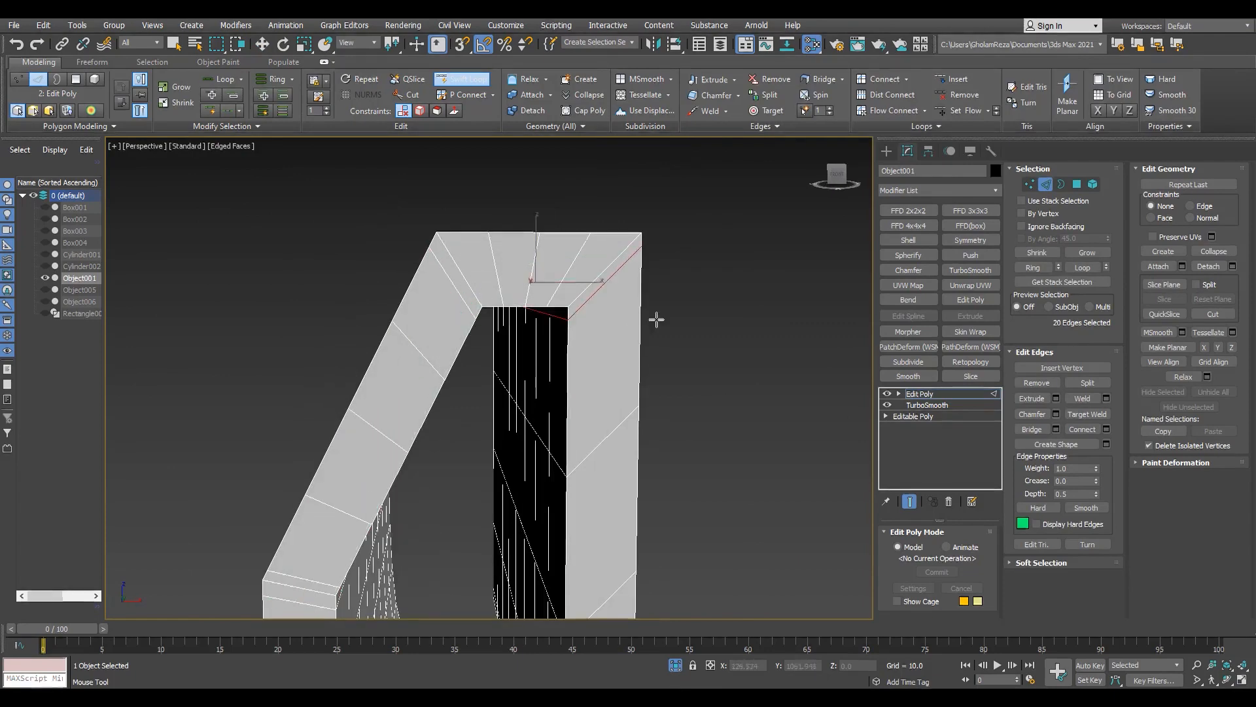
key(2)
Step: Try another TurboSmooth on top of the latch's Edit Poly and undo it
click(969, 270)
key(F4)
scroll(518, 381, down, 4)
key(ctrl+z)
Step: Add a Swift Loop support loop near the latch's side edge and preview the latch with TurboSmooth
alt+middle_drag(519, 381, 575, 314)
scroll(575, 314, up, 4)
key(F4)
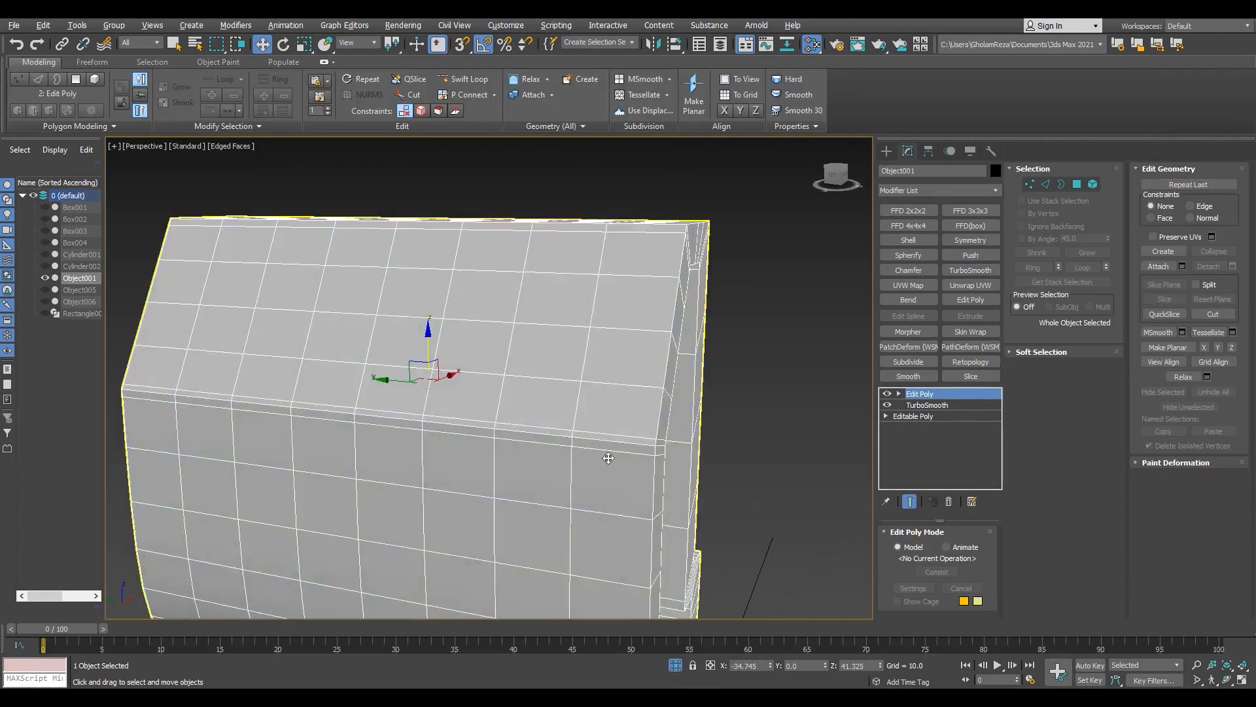
scroll(648, 452, up, 2)
key(alt+1)
alt+middle_drag(652, 450, 576, 311)
scroll(429, 336, down, 4)
right_click(575, 311)
key(F4)
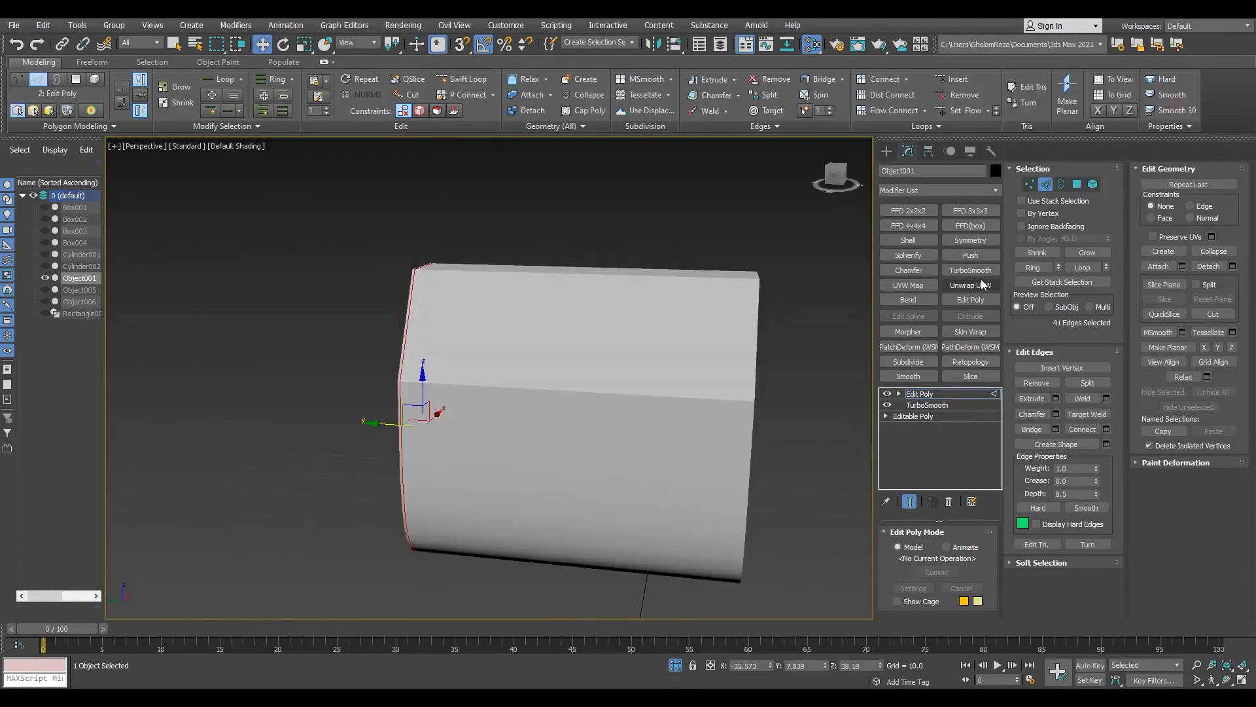
click(970, 270)
alt+middle_drag(622, 367, 544, 334)
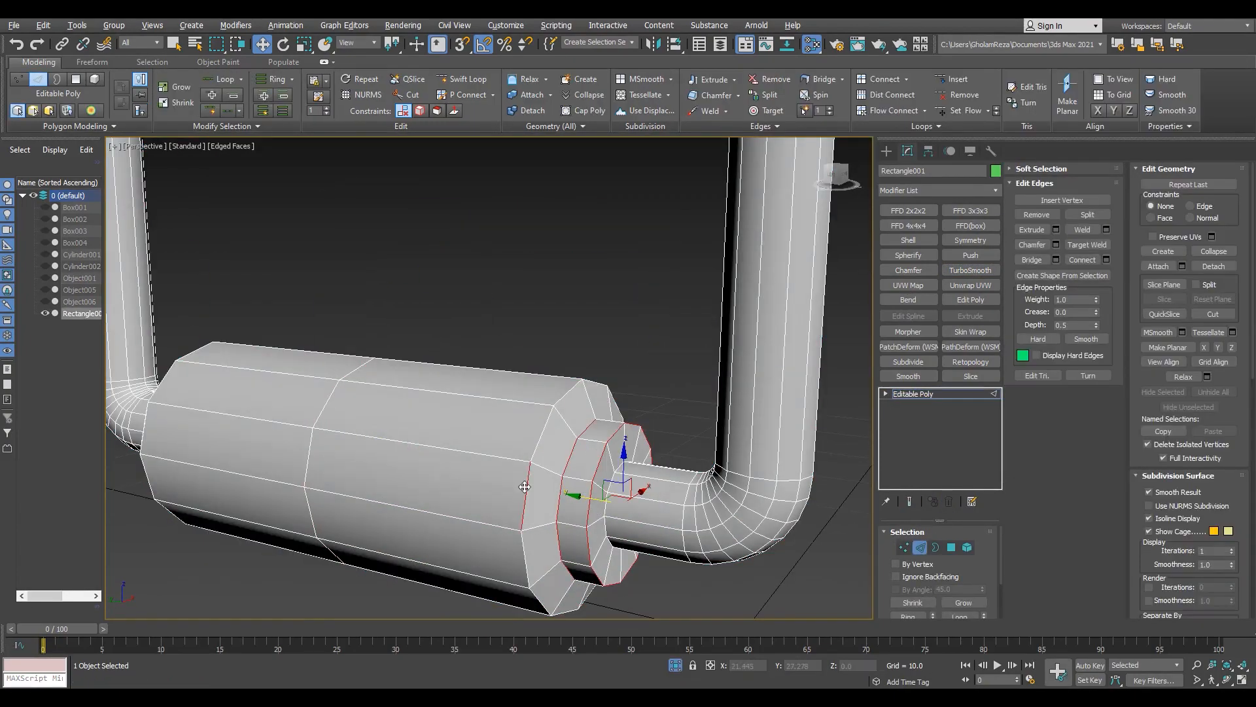
Step: Align the pivot of the smoothed ring handle to the box and mirror the handle with a Symmetry modifier
scroll(525, 486, down, 5)
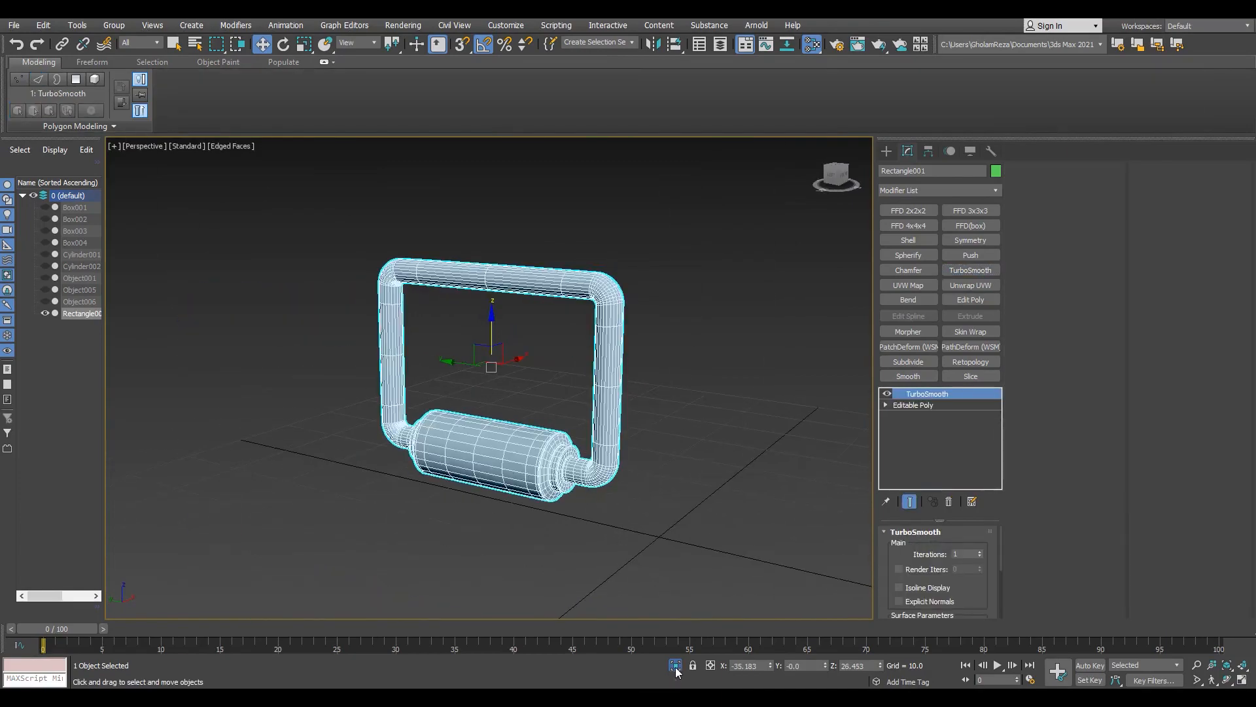
click(676, 664)
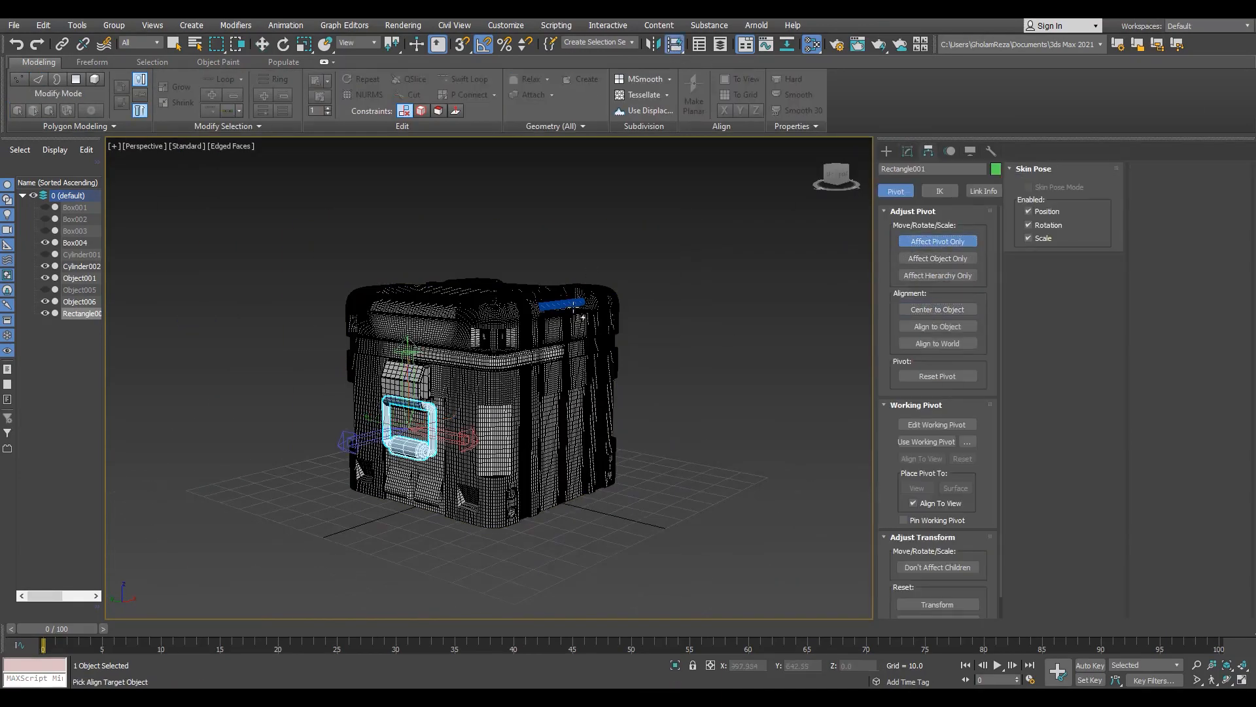
click(907, 151)
click(970, 240)
key(F3)
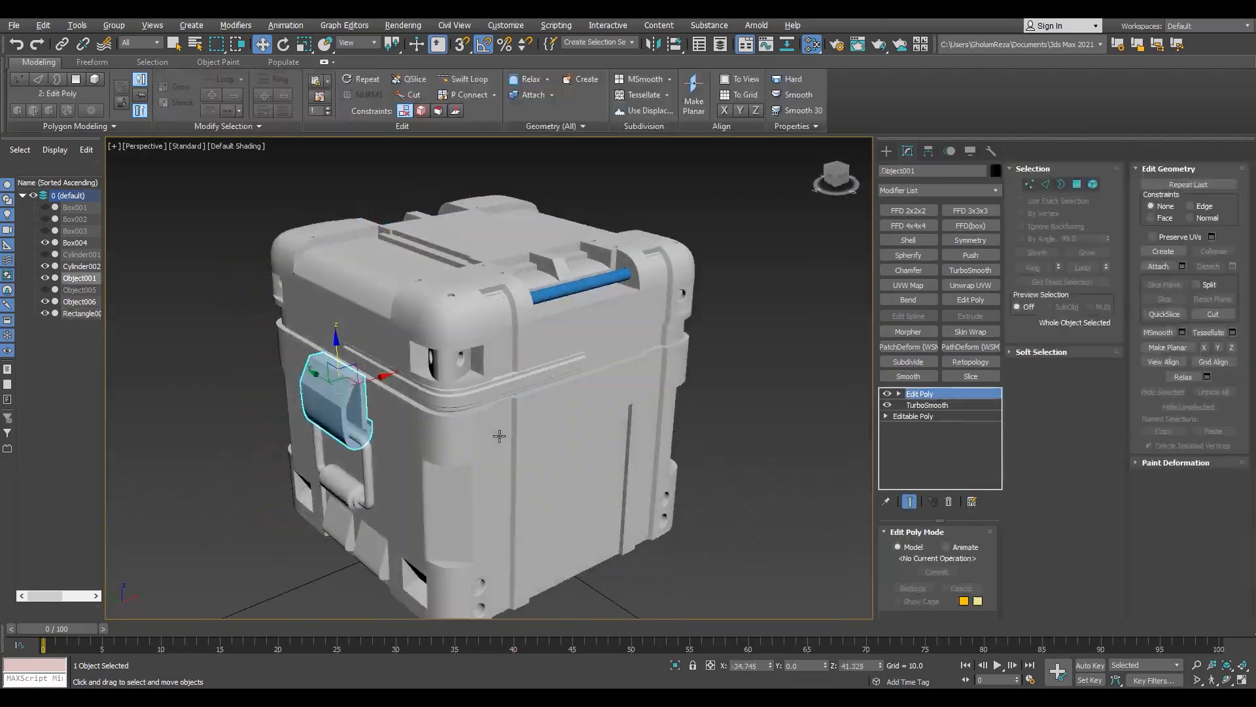
Step: Move only the latch's pivot to the world origin and add a Symmetry modifier to the latch
mouse_move(499, 435)
alt+middle_down()
mouse_move(520, 436)
mouse_move(507, 415)
alt+middle_up()
click(931, 151)
click(944, 244)
click(907, 151)
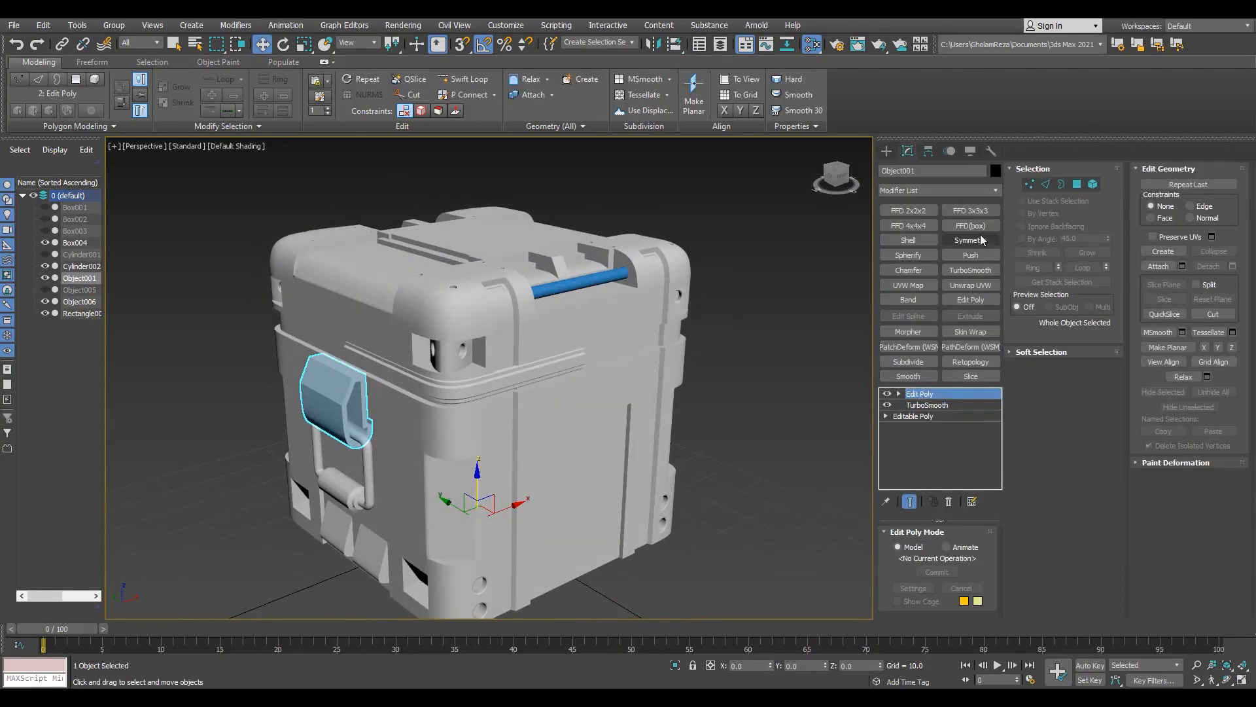
click(970, 240)
key(F3)
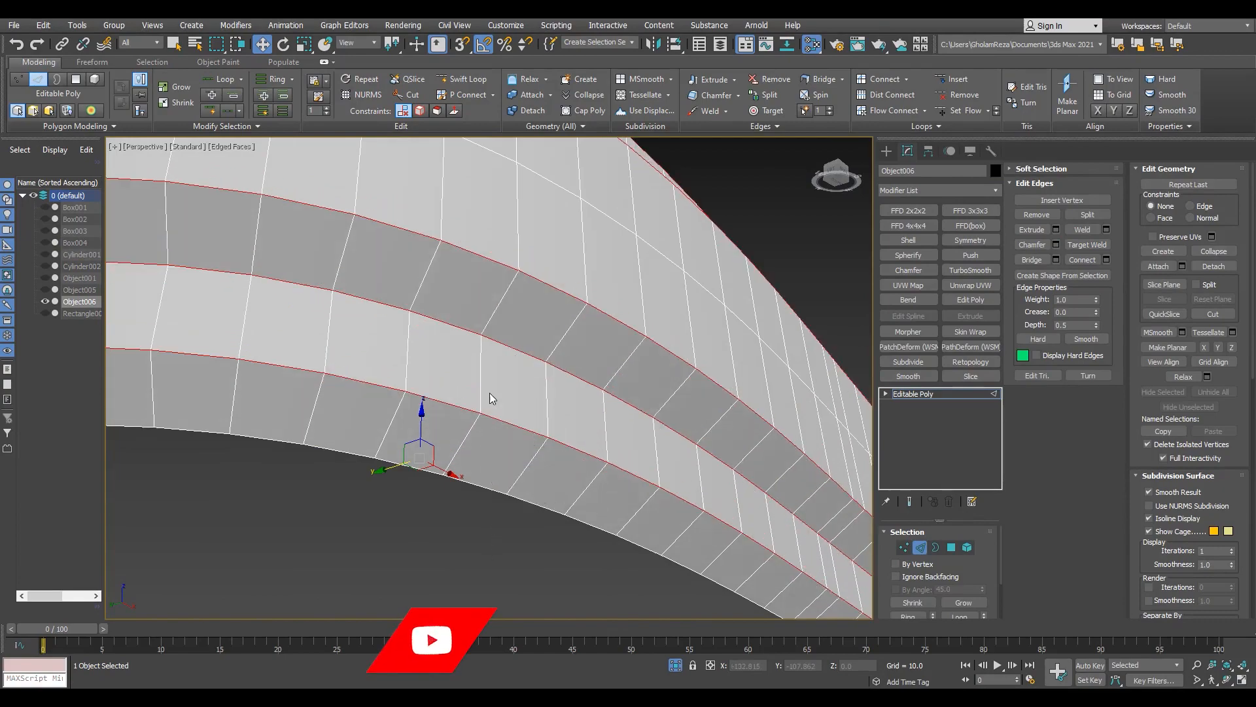
Step: Mirror the seam band between lid and base with a Symmetry modifier set to Flip
drag(497, 403, 497, 401)
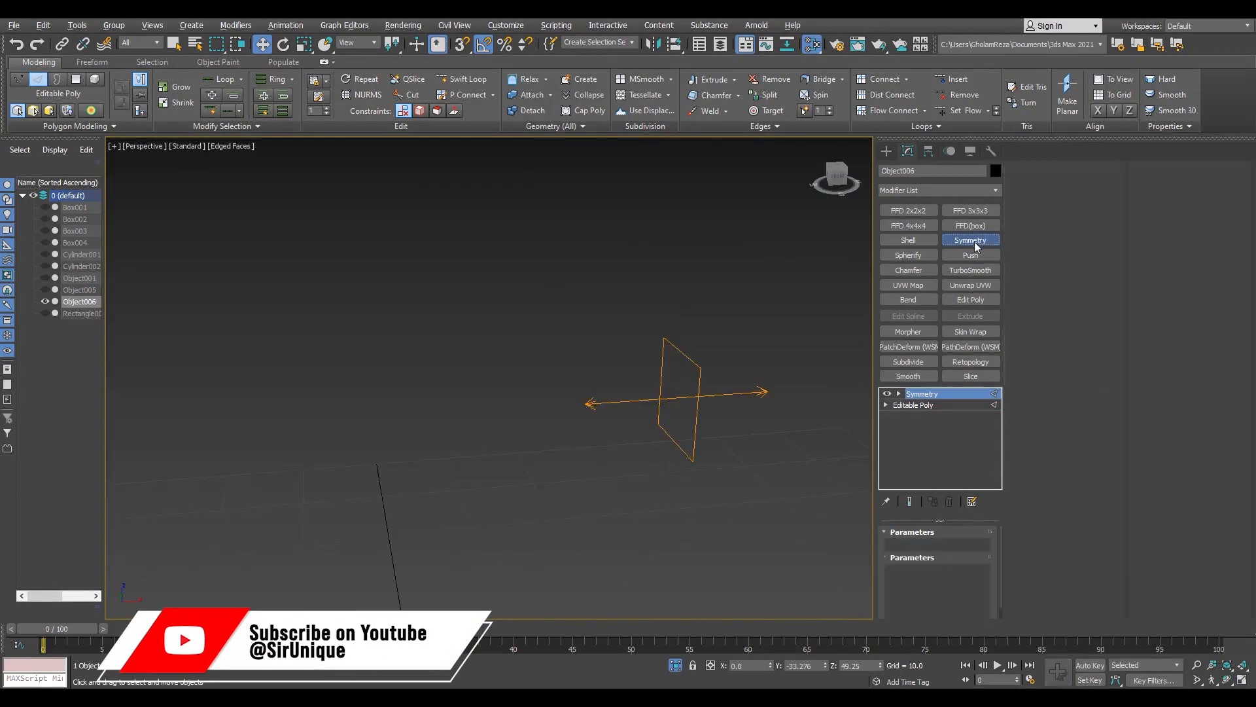
click(924, 572)
scroll(720, 507, down, 2)
middle_drag(720, 507, 707, 465)
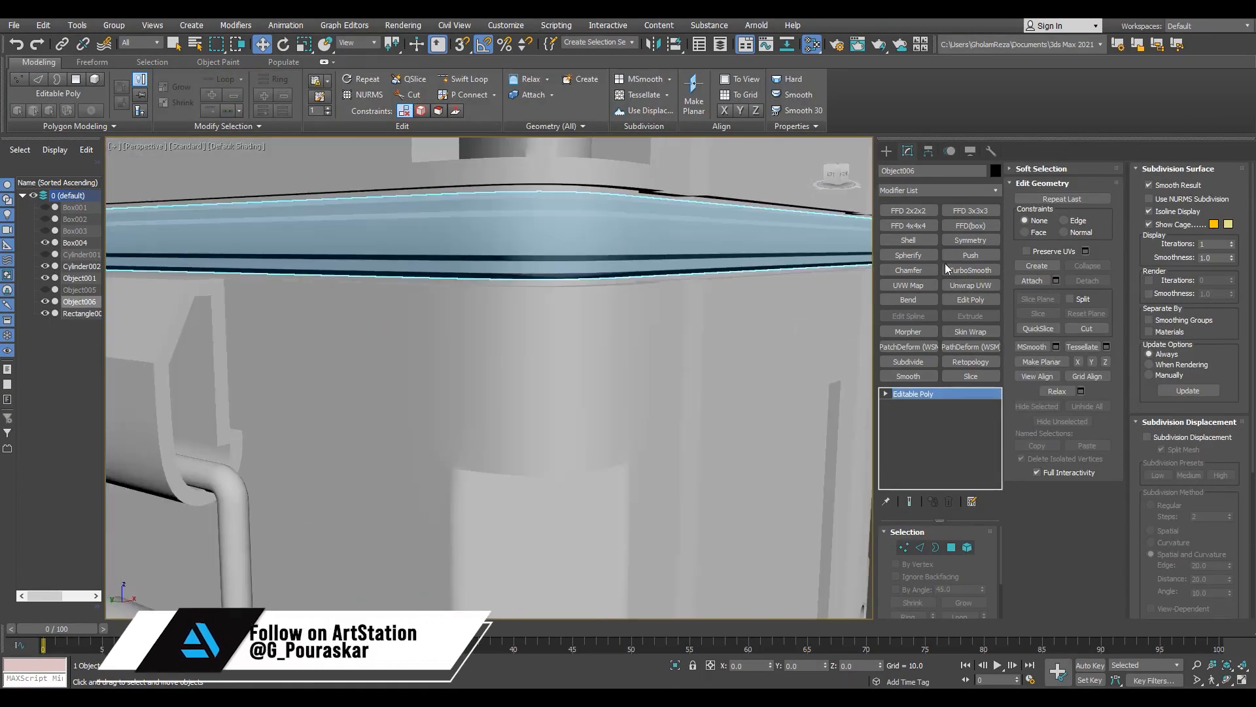
Step: Gather the five finished box parts in a layer named Mesh and apply one shared TurboSmooth to them
click(70, 243)
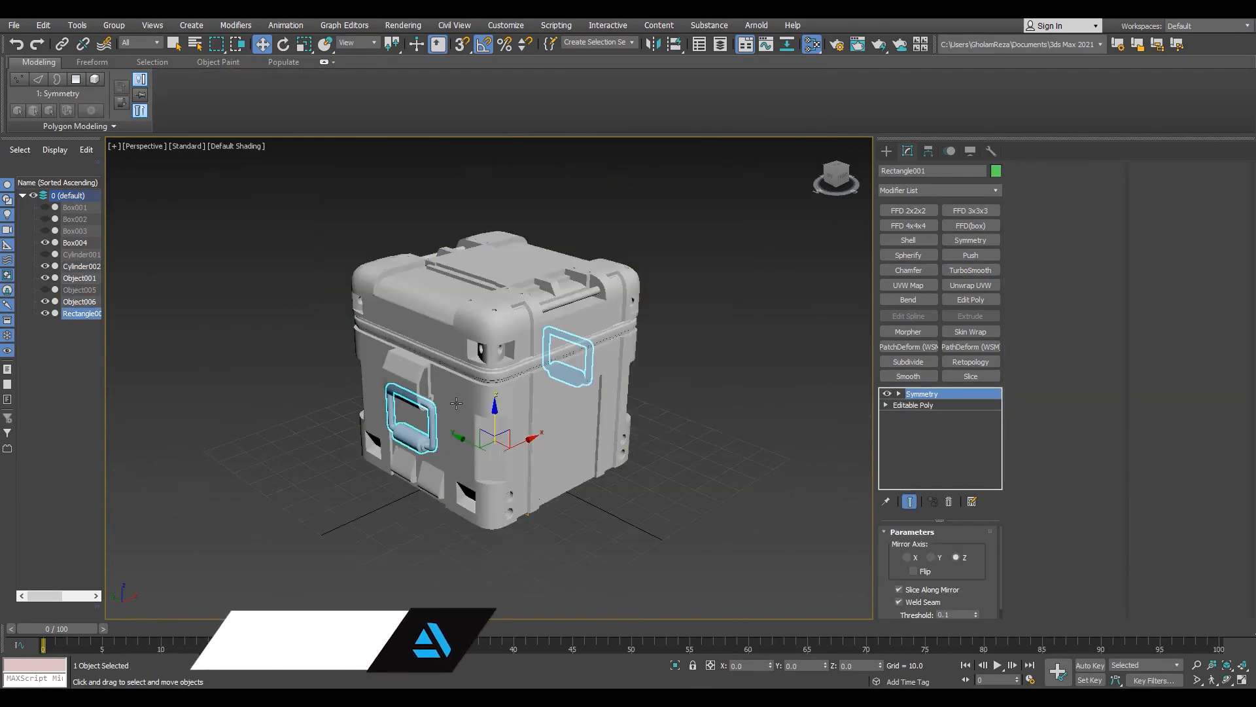
double_click(76, 198)
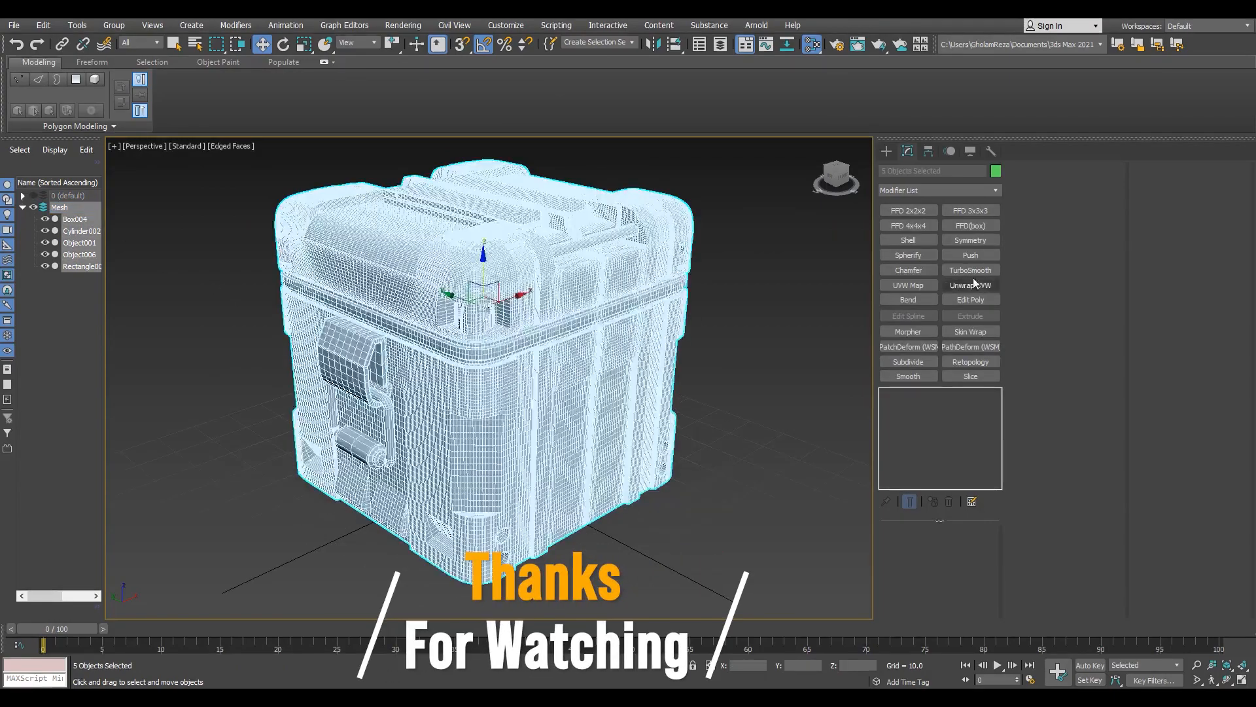
click(971, 270)
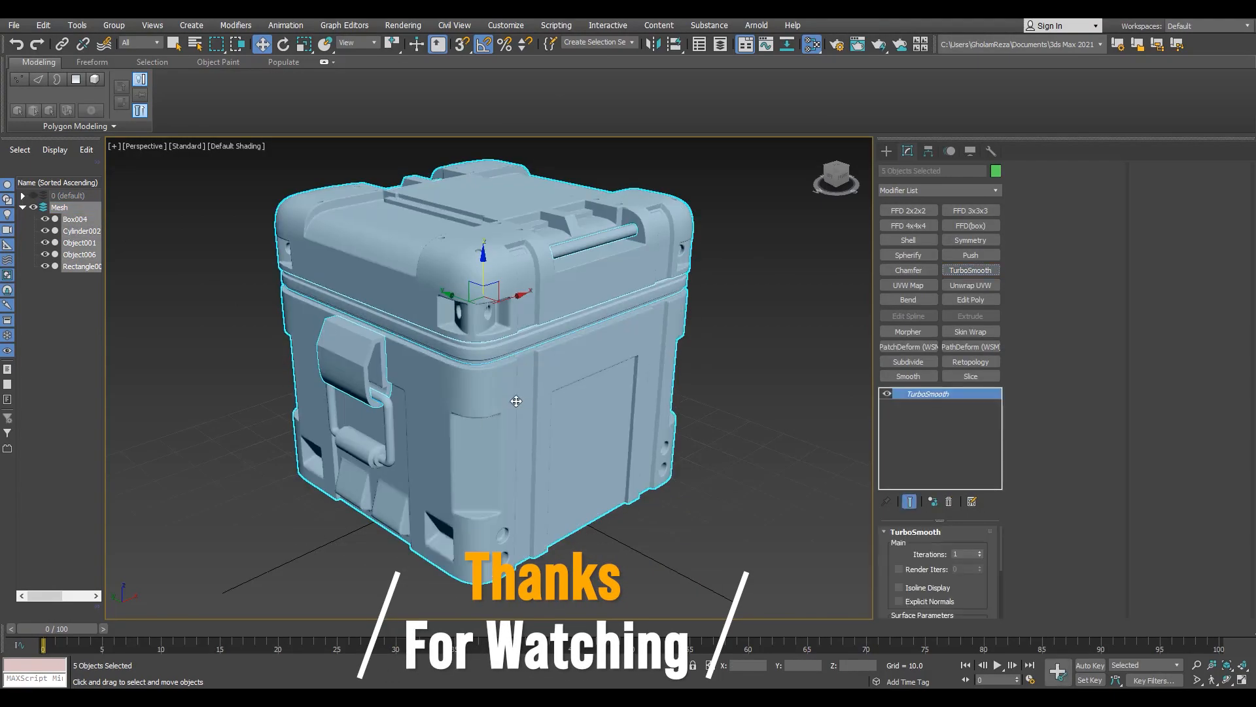